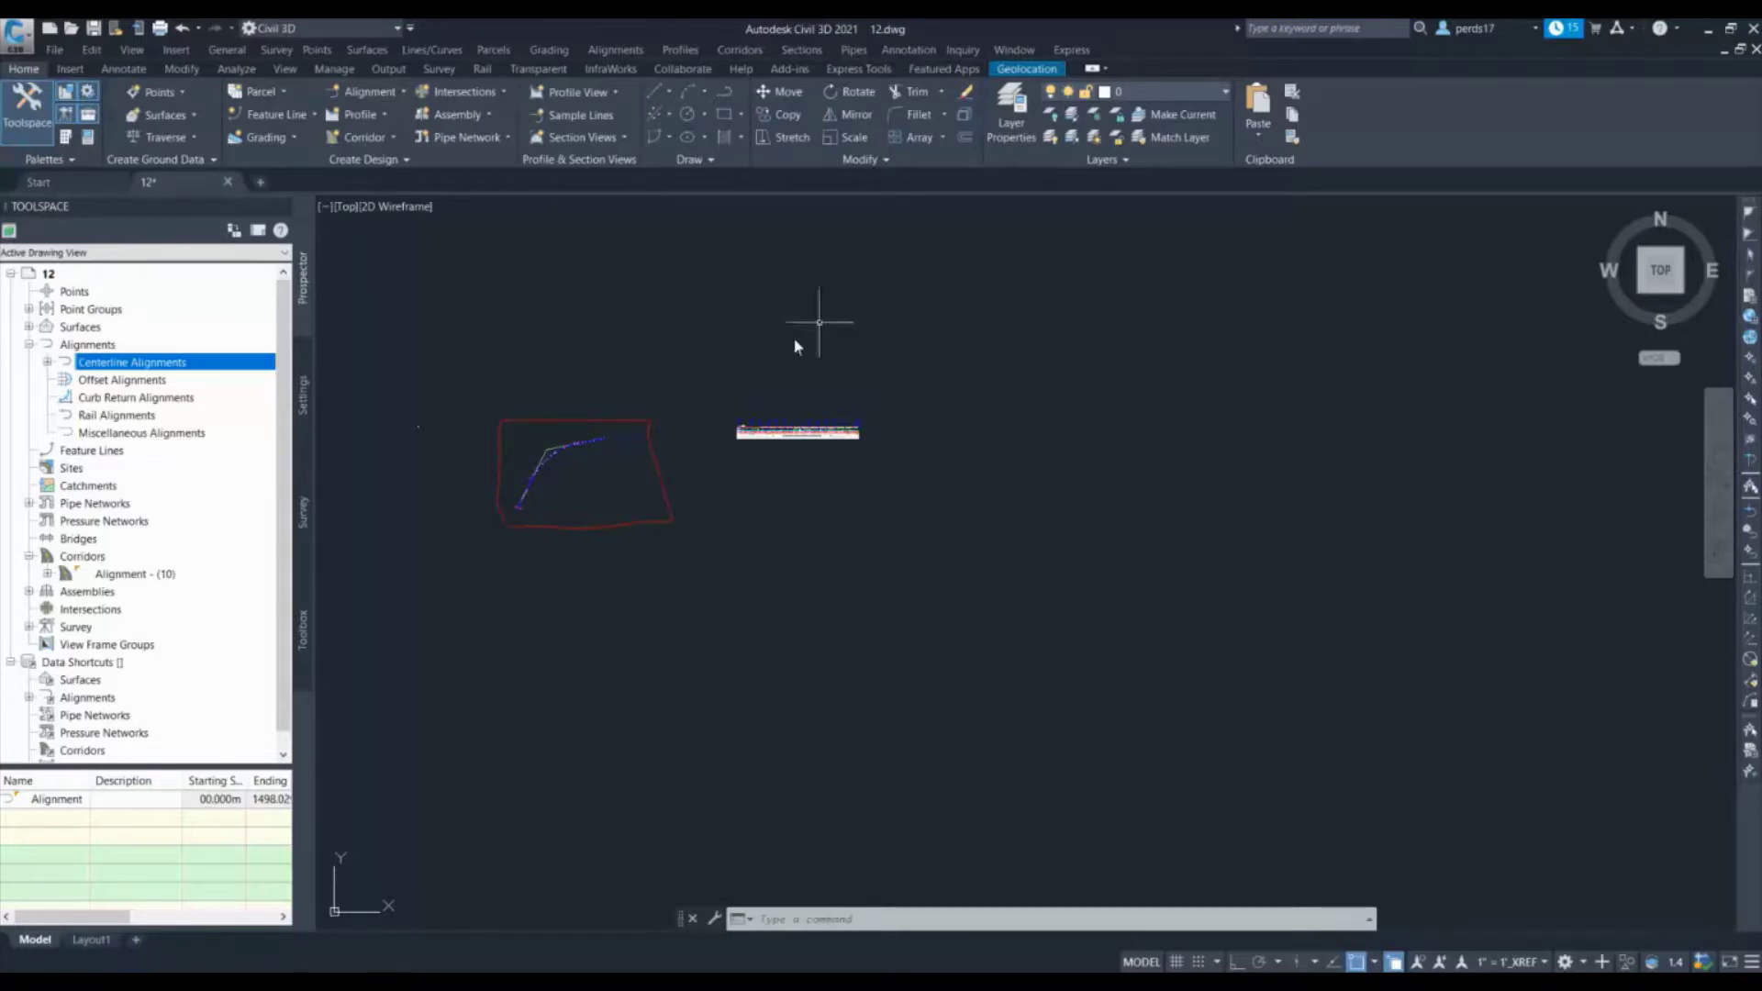
Review the corridor's surface definitions in its properties, including the codes under Top and Datum
scroll(515, 472, up, 5)
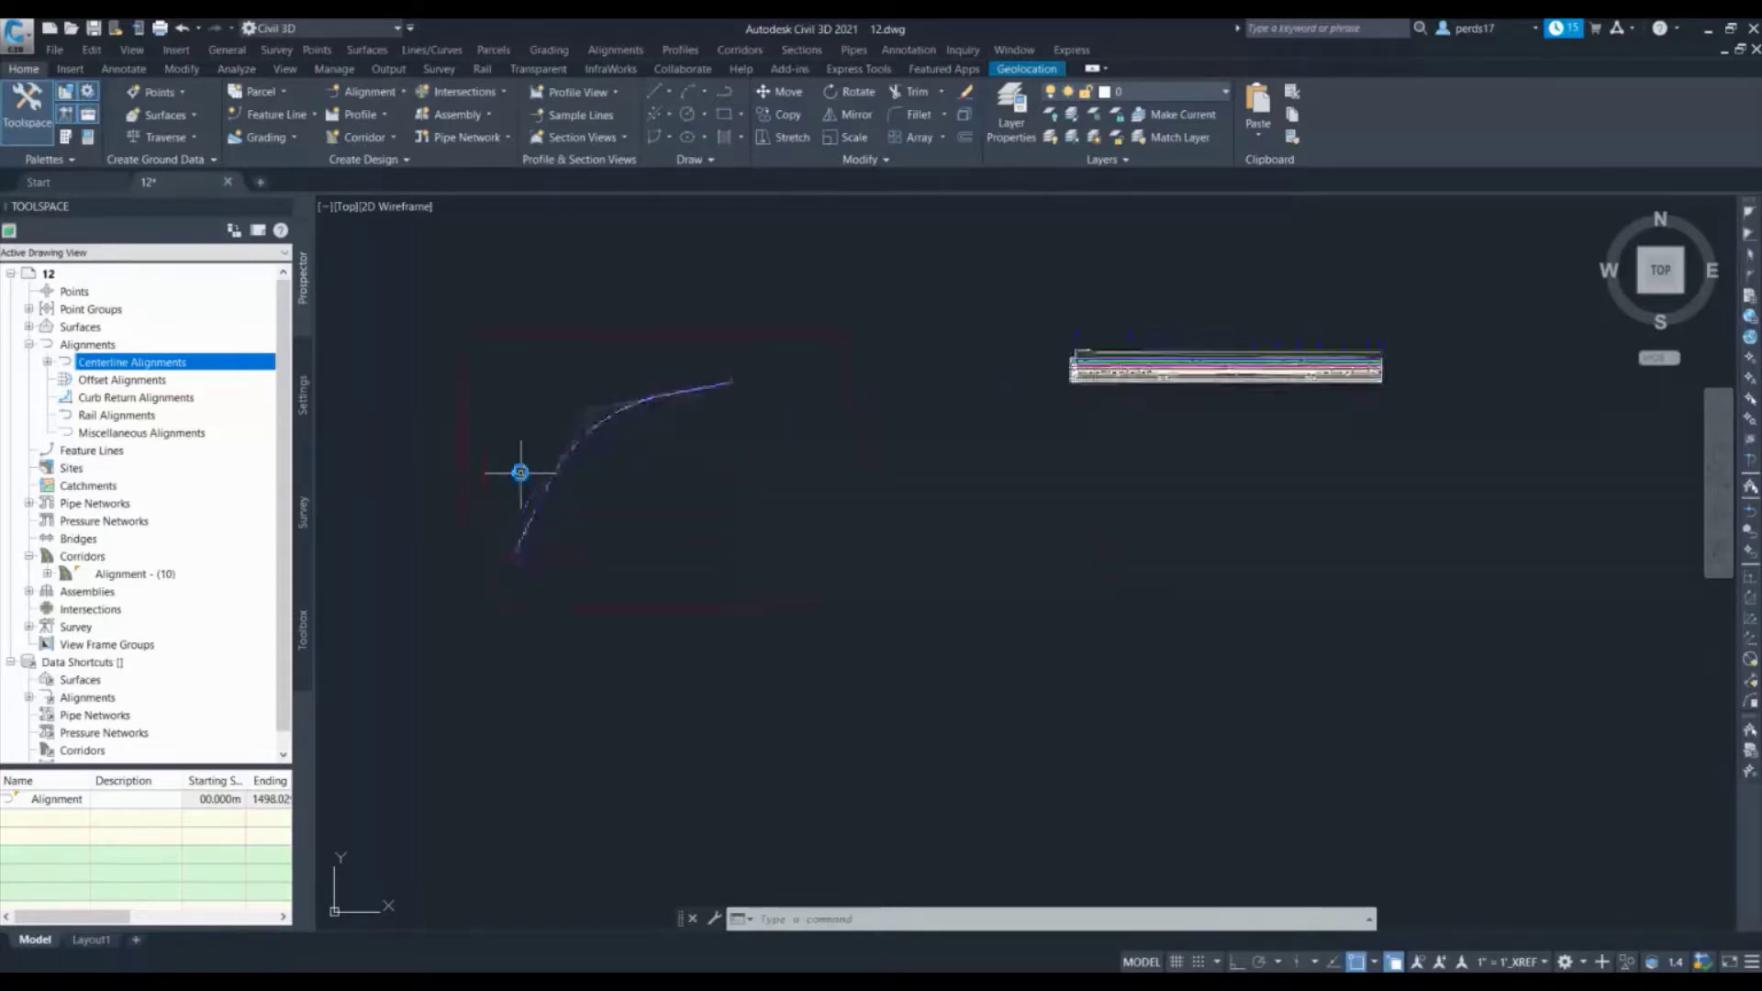
scroll(573, 428, up, 6)
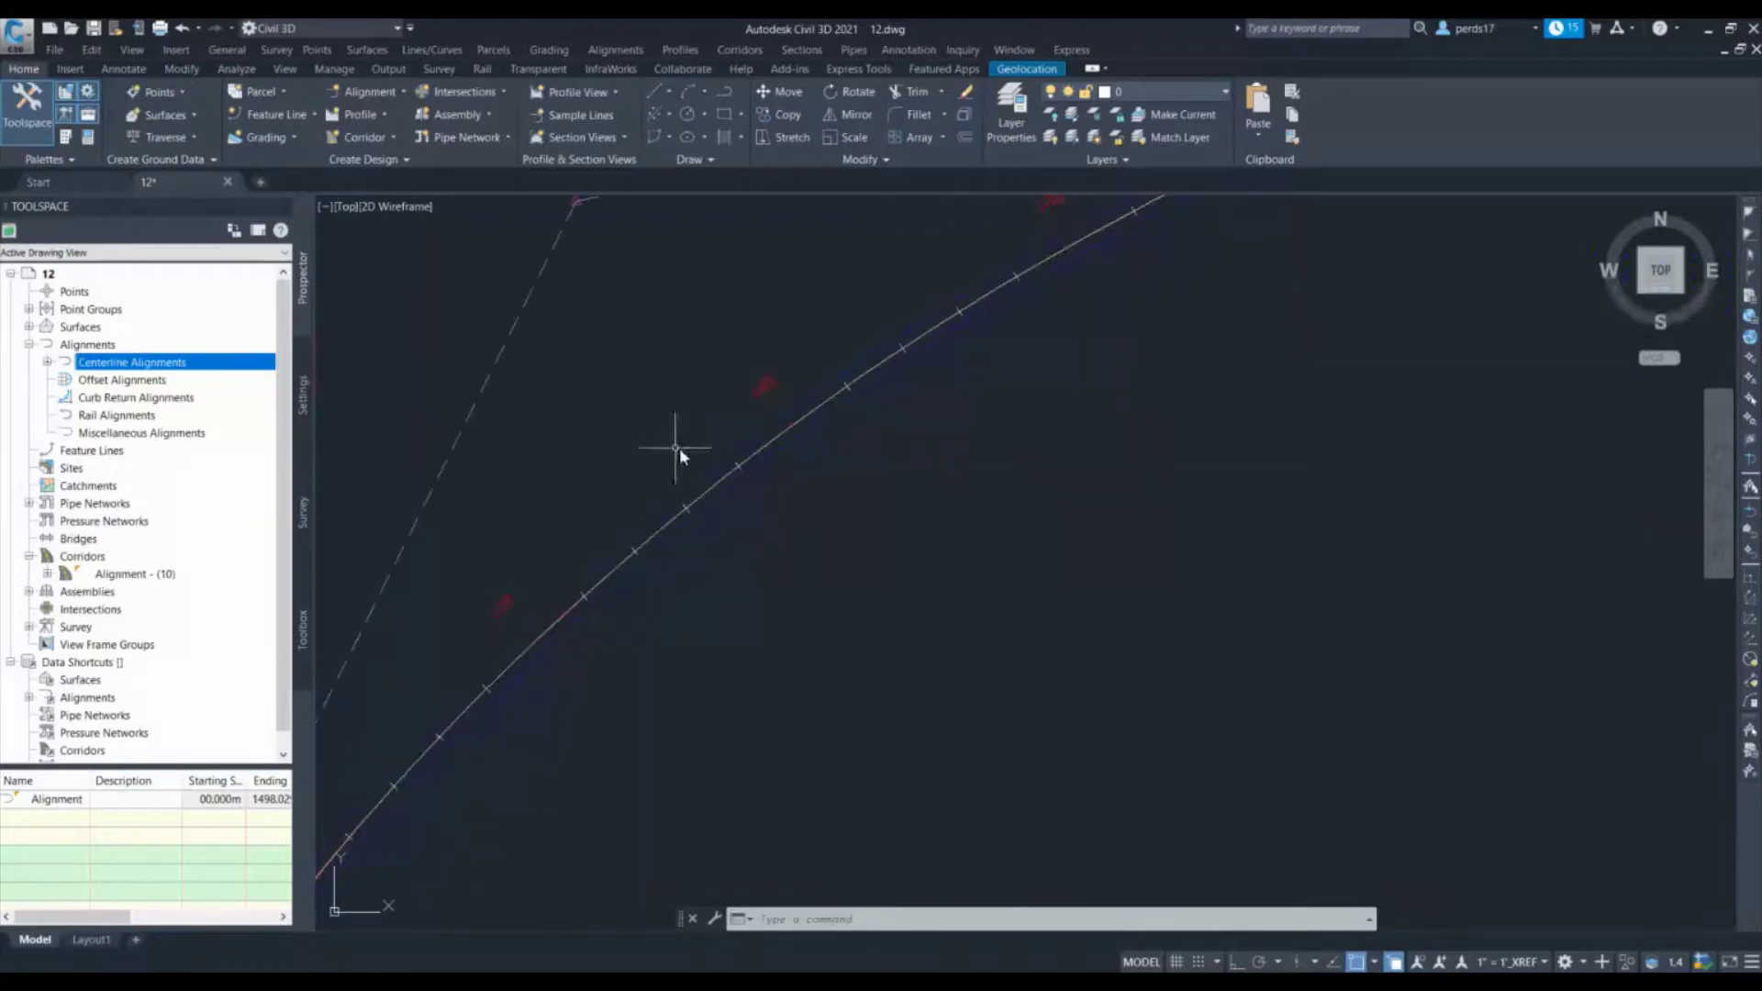
key(Escape)
click(712, 475)
right_click(711, 474)
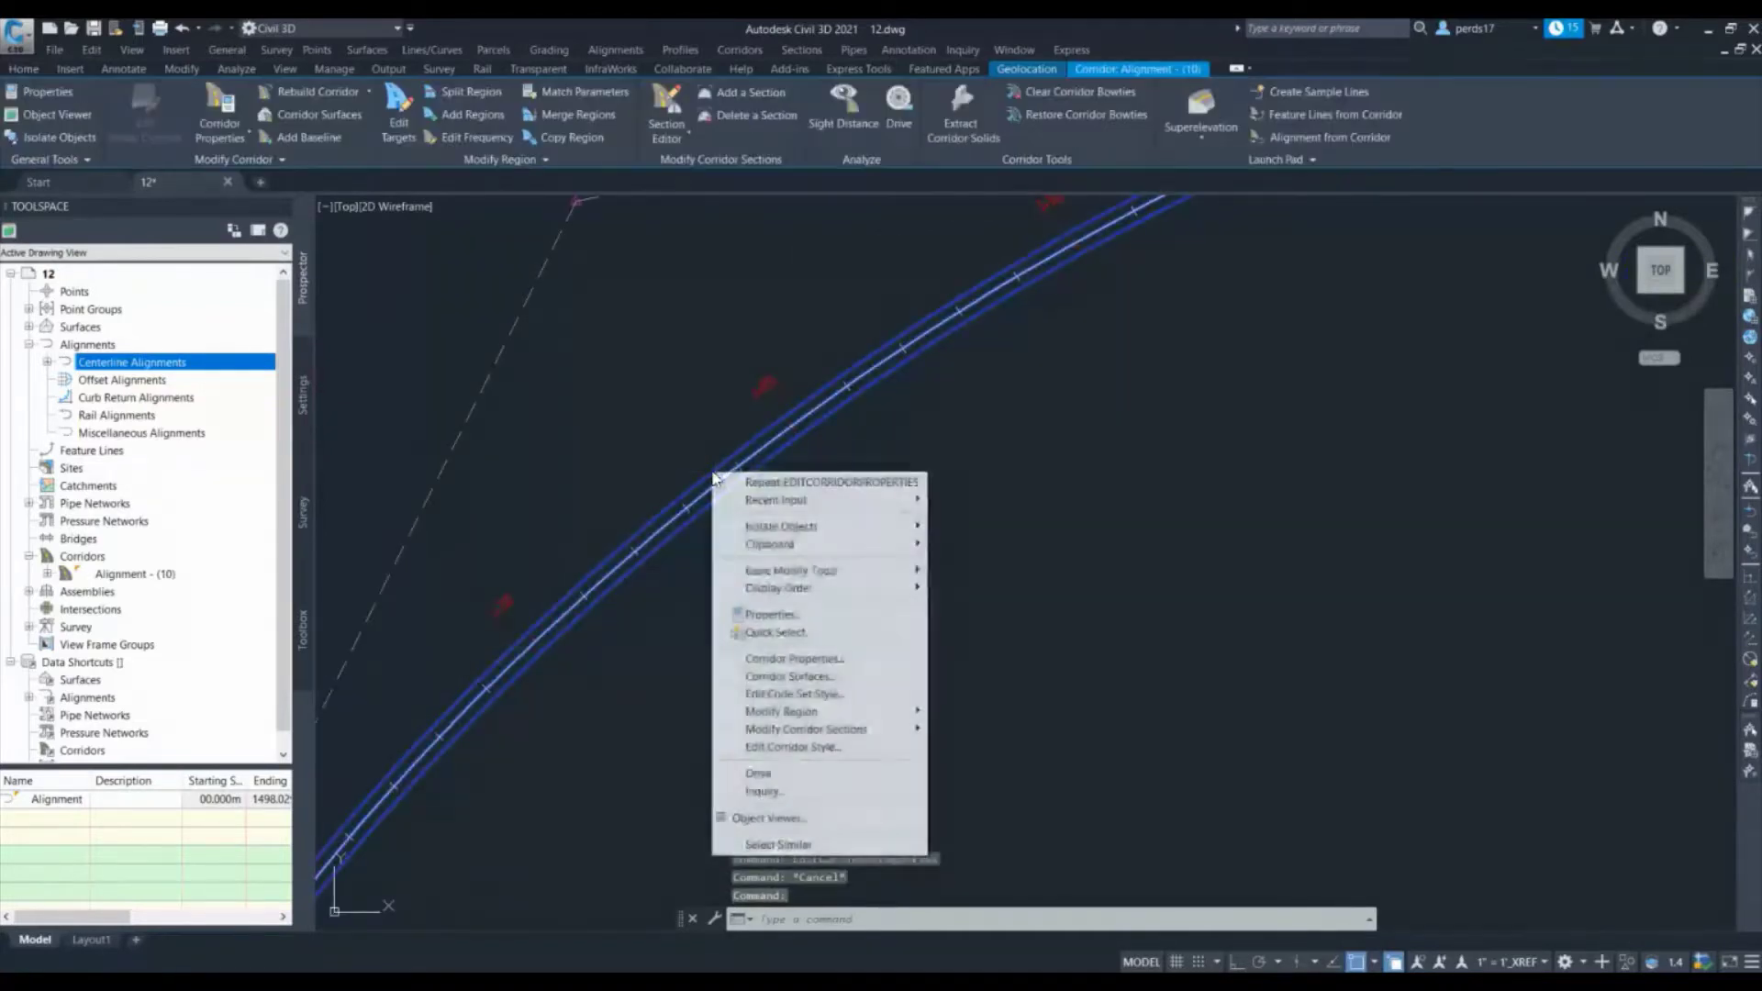
click(778, 661)
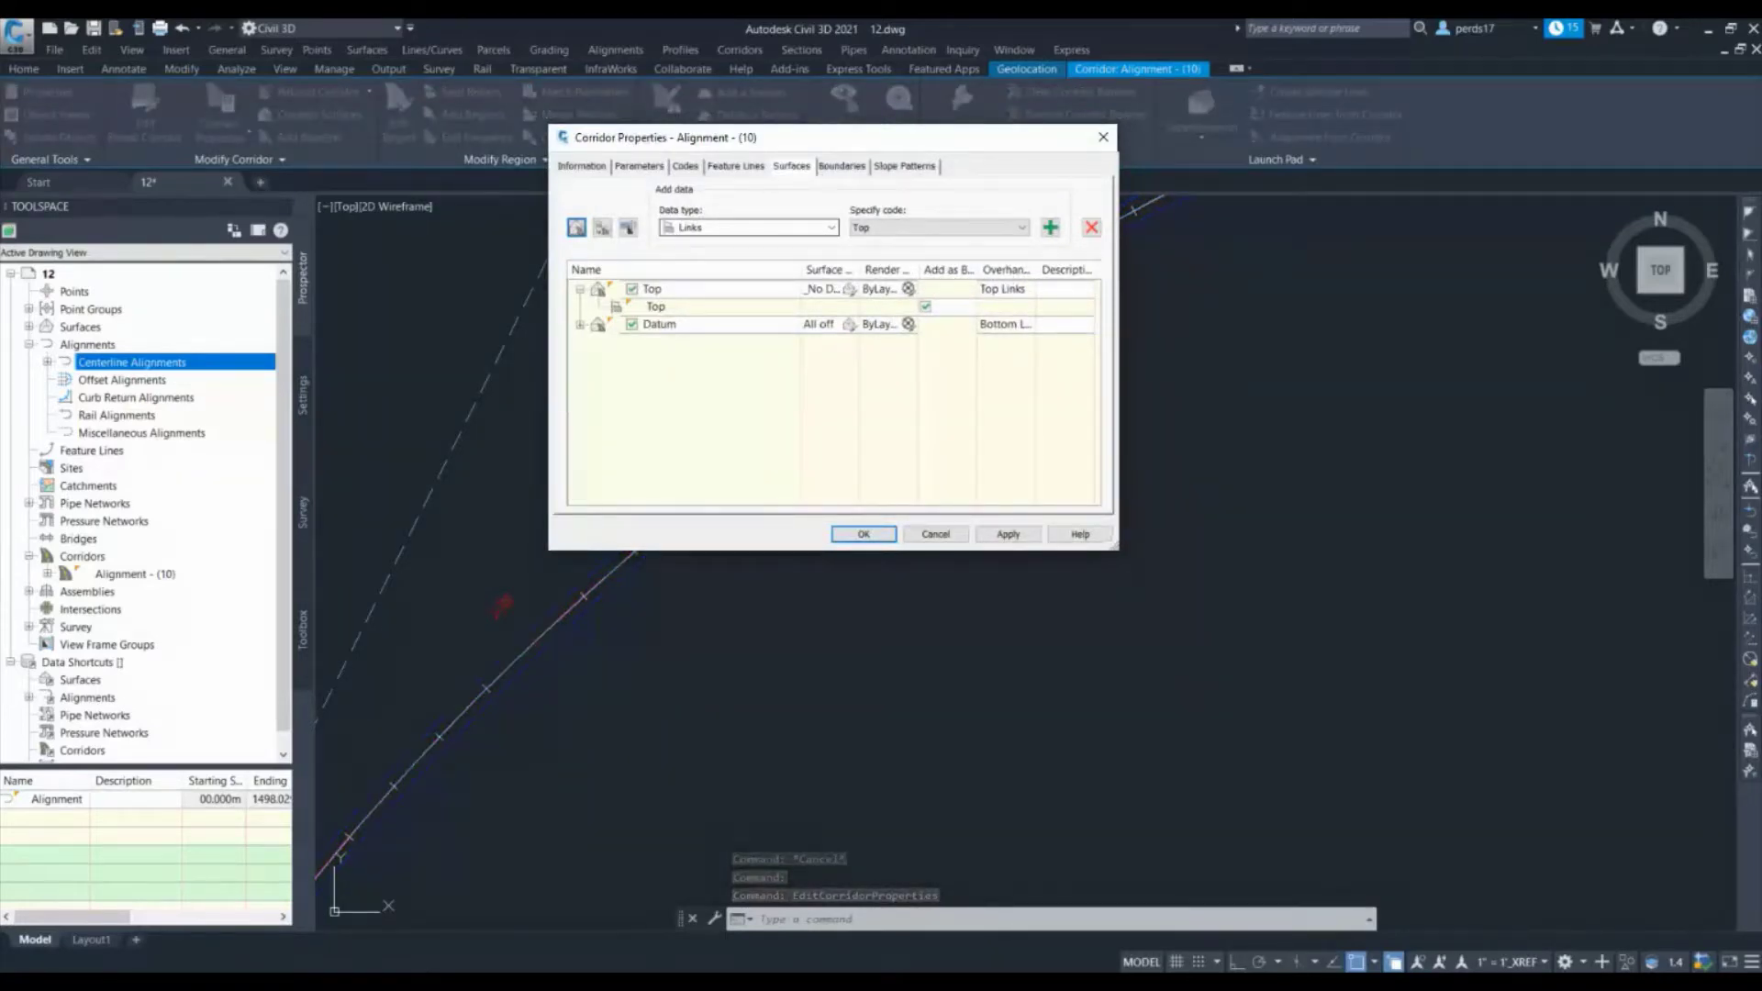
click(580, 324)
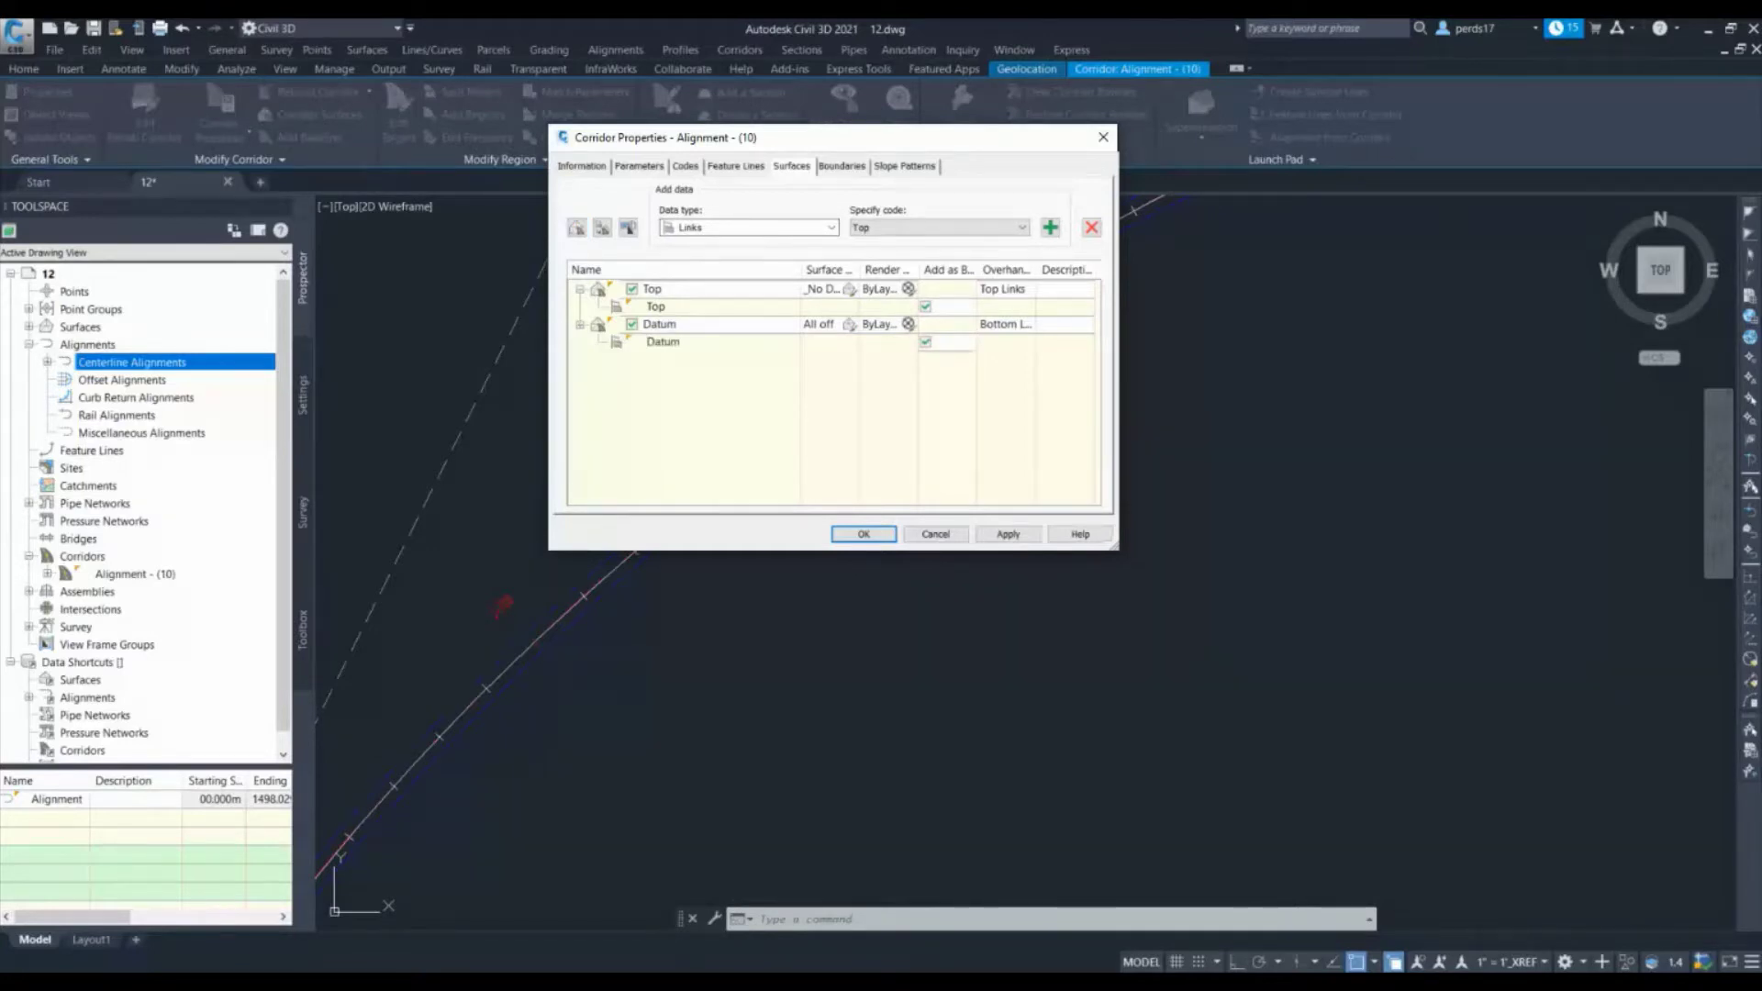
click(863, 534)
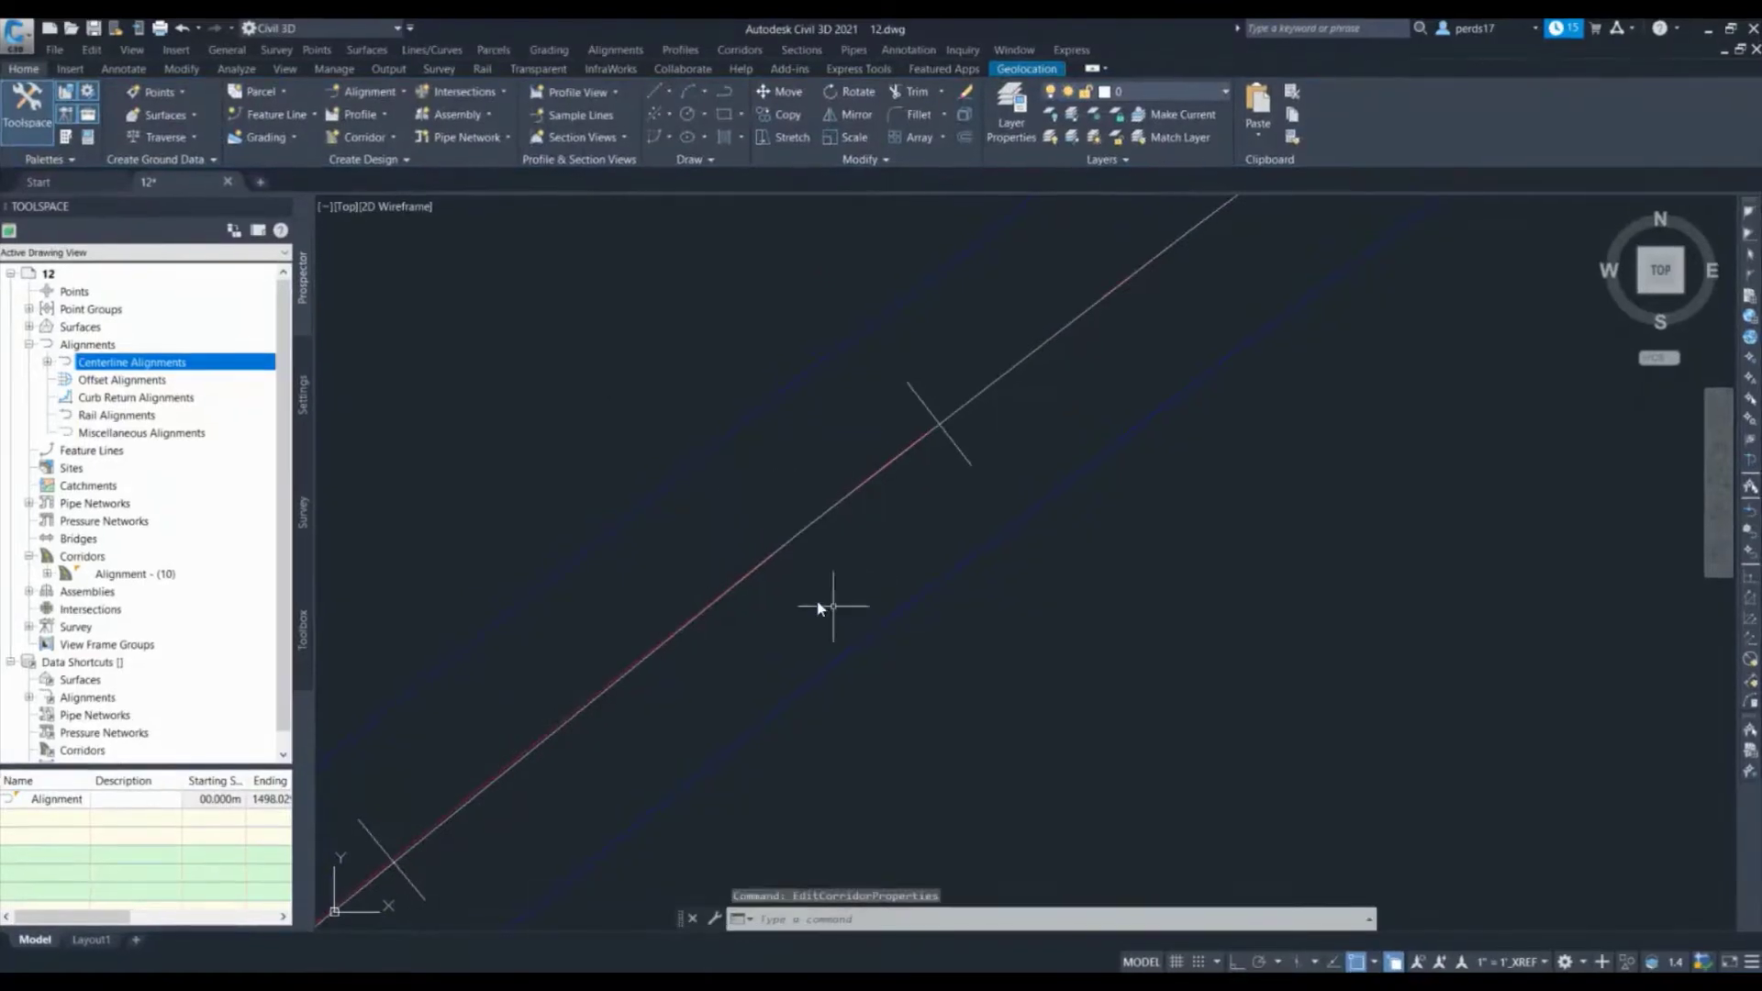
Examine the alignment within the surface boundary and the profile view beside it
scroll(752, 559, down, 3)
scroll(689, 514, down, 2)
scroll(617, 444, down, 5)
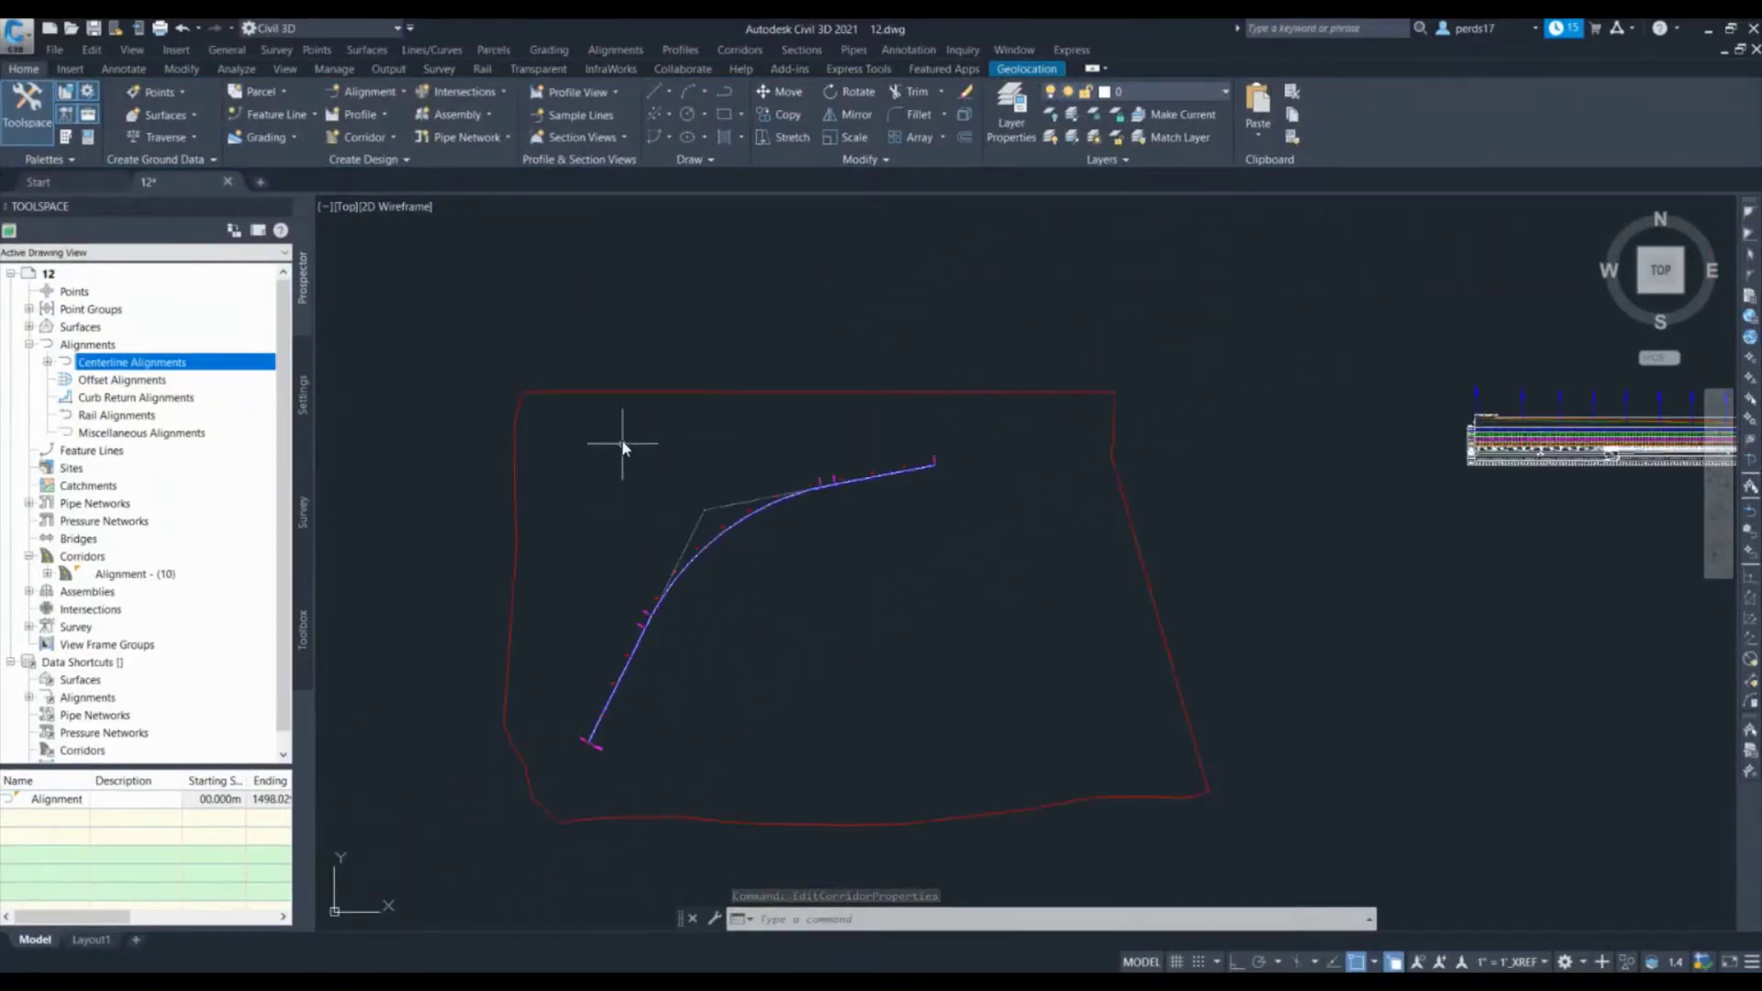
scroll(1005, 453, up, 8)
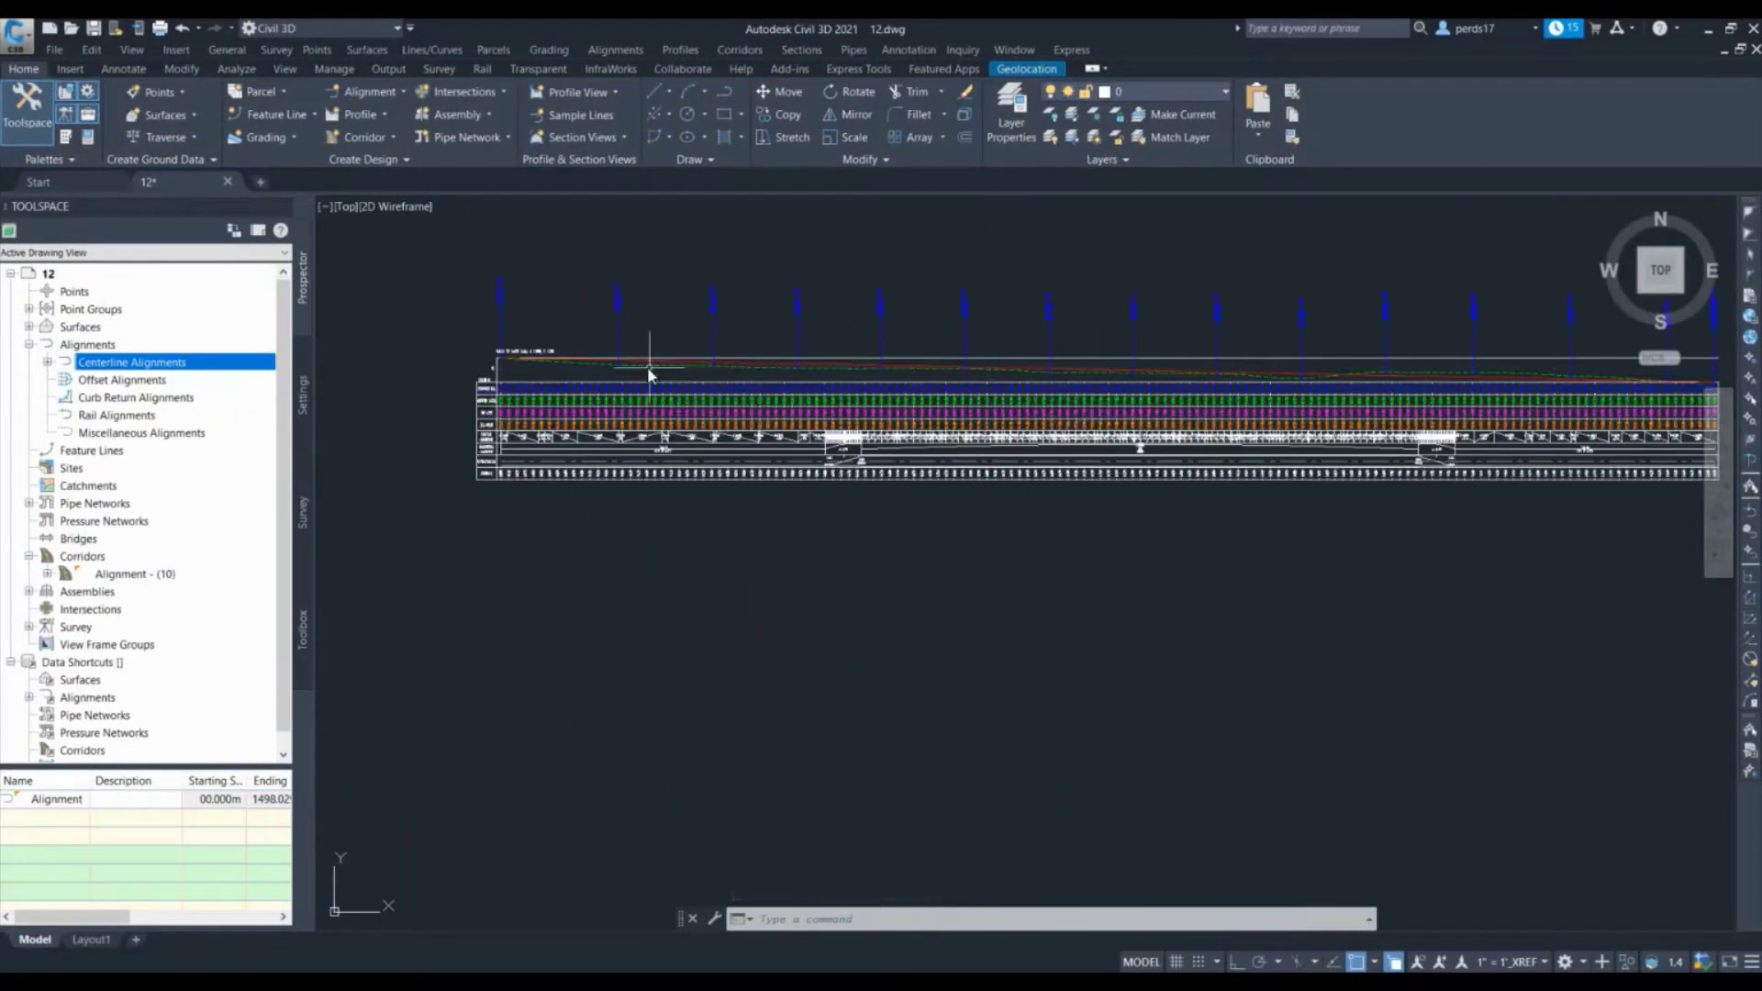
scroll(1246, 339, down, 10)
middle_drag(1158, 363, 964, 452)
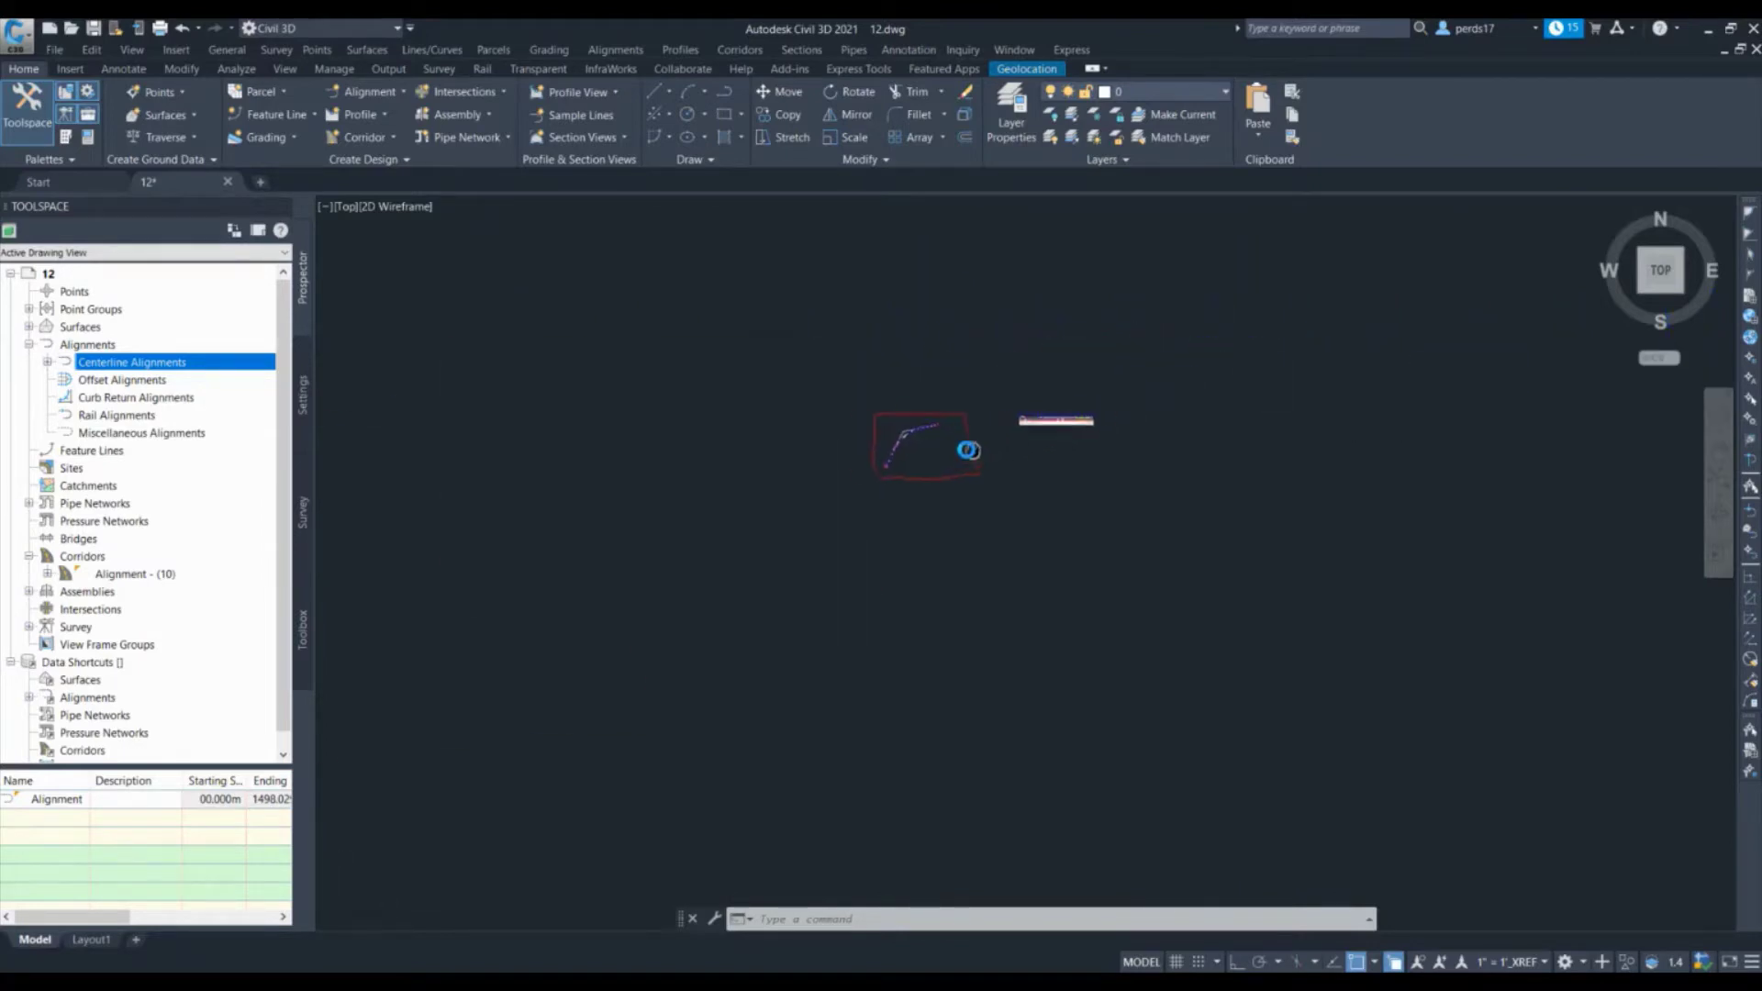
scroll(905, 405, up, 5)
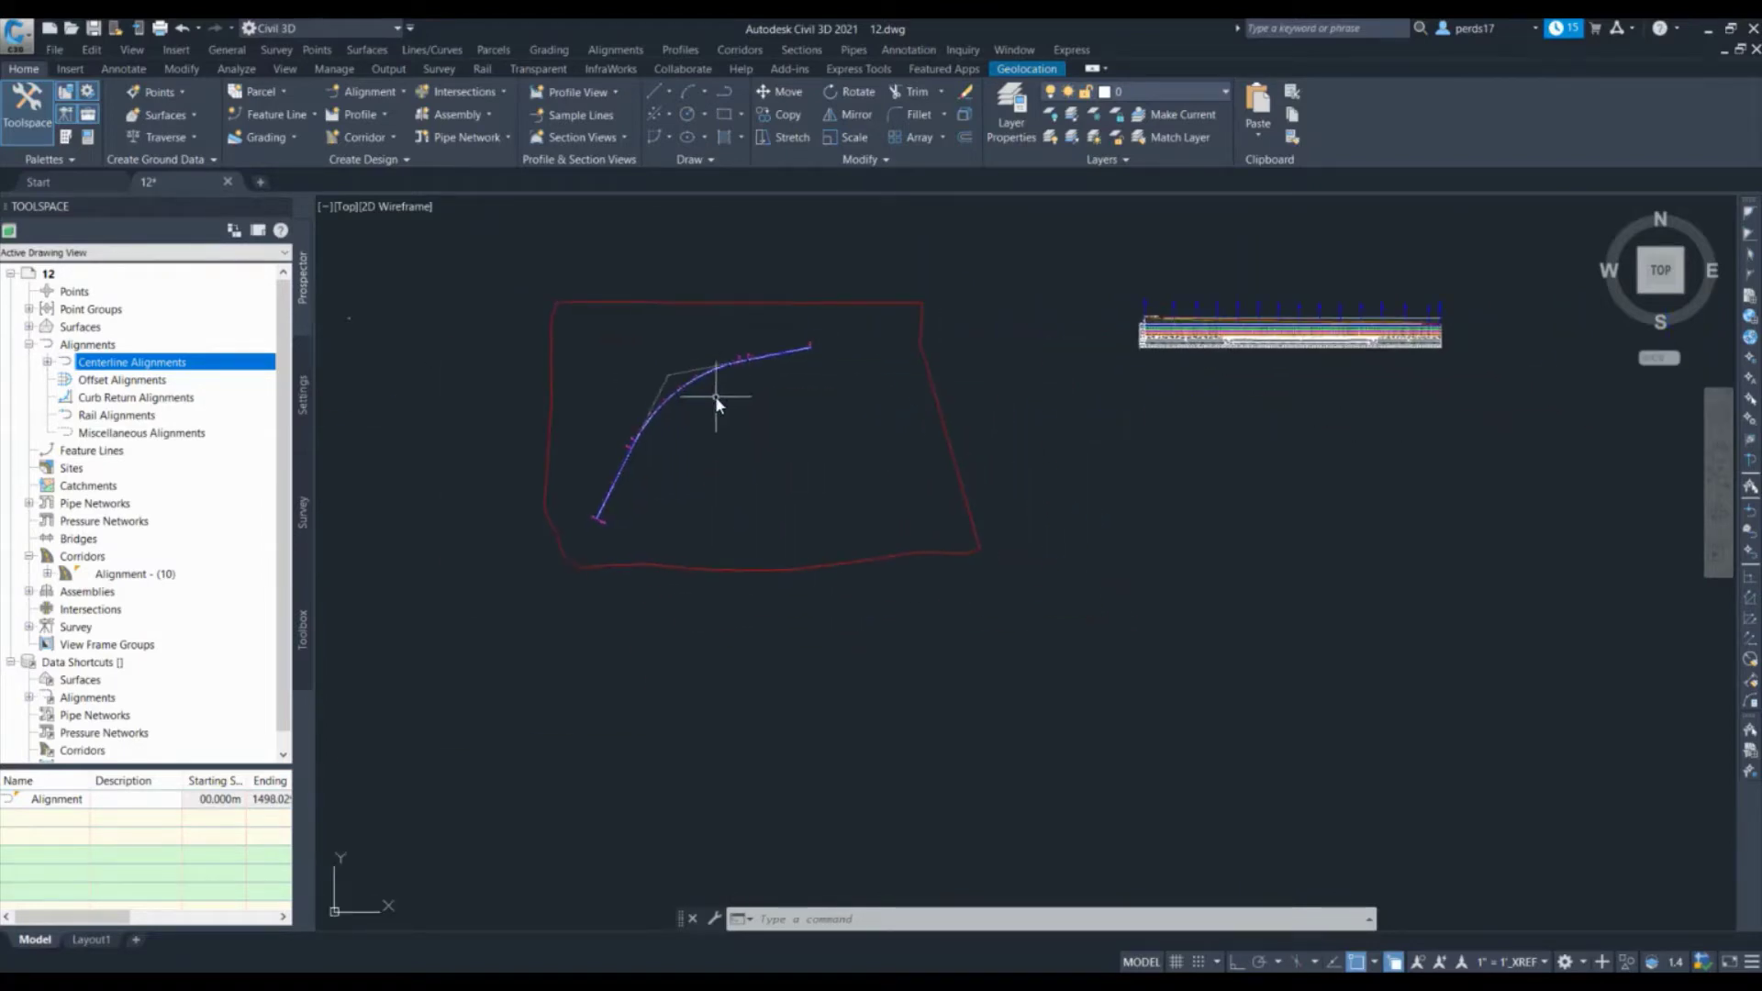
key(Escape)
scroll(697, 396, up, 2)
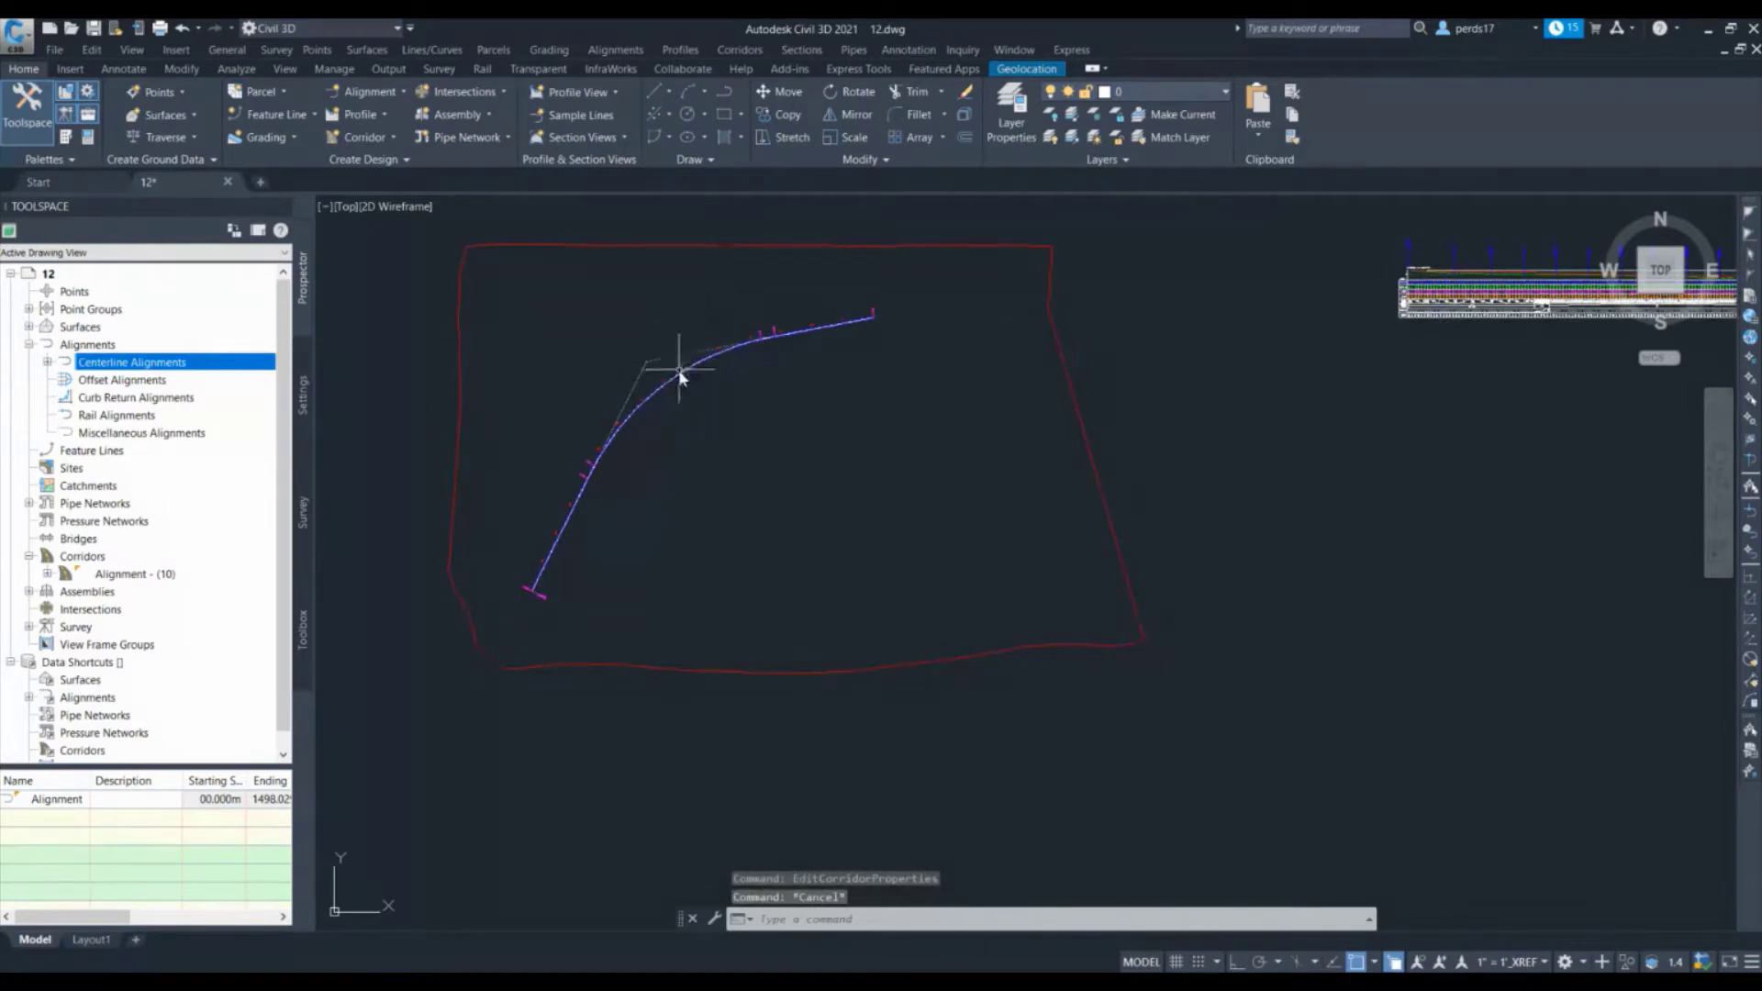
Start creating a sample line group and select Alignment - (10) as its baseline alignment
click(801, 49)
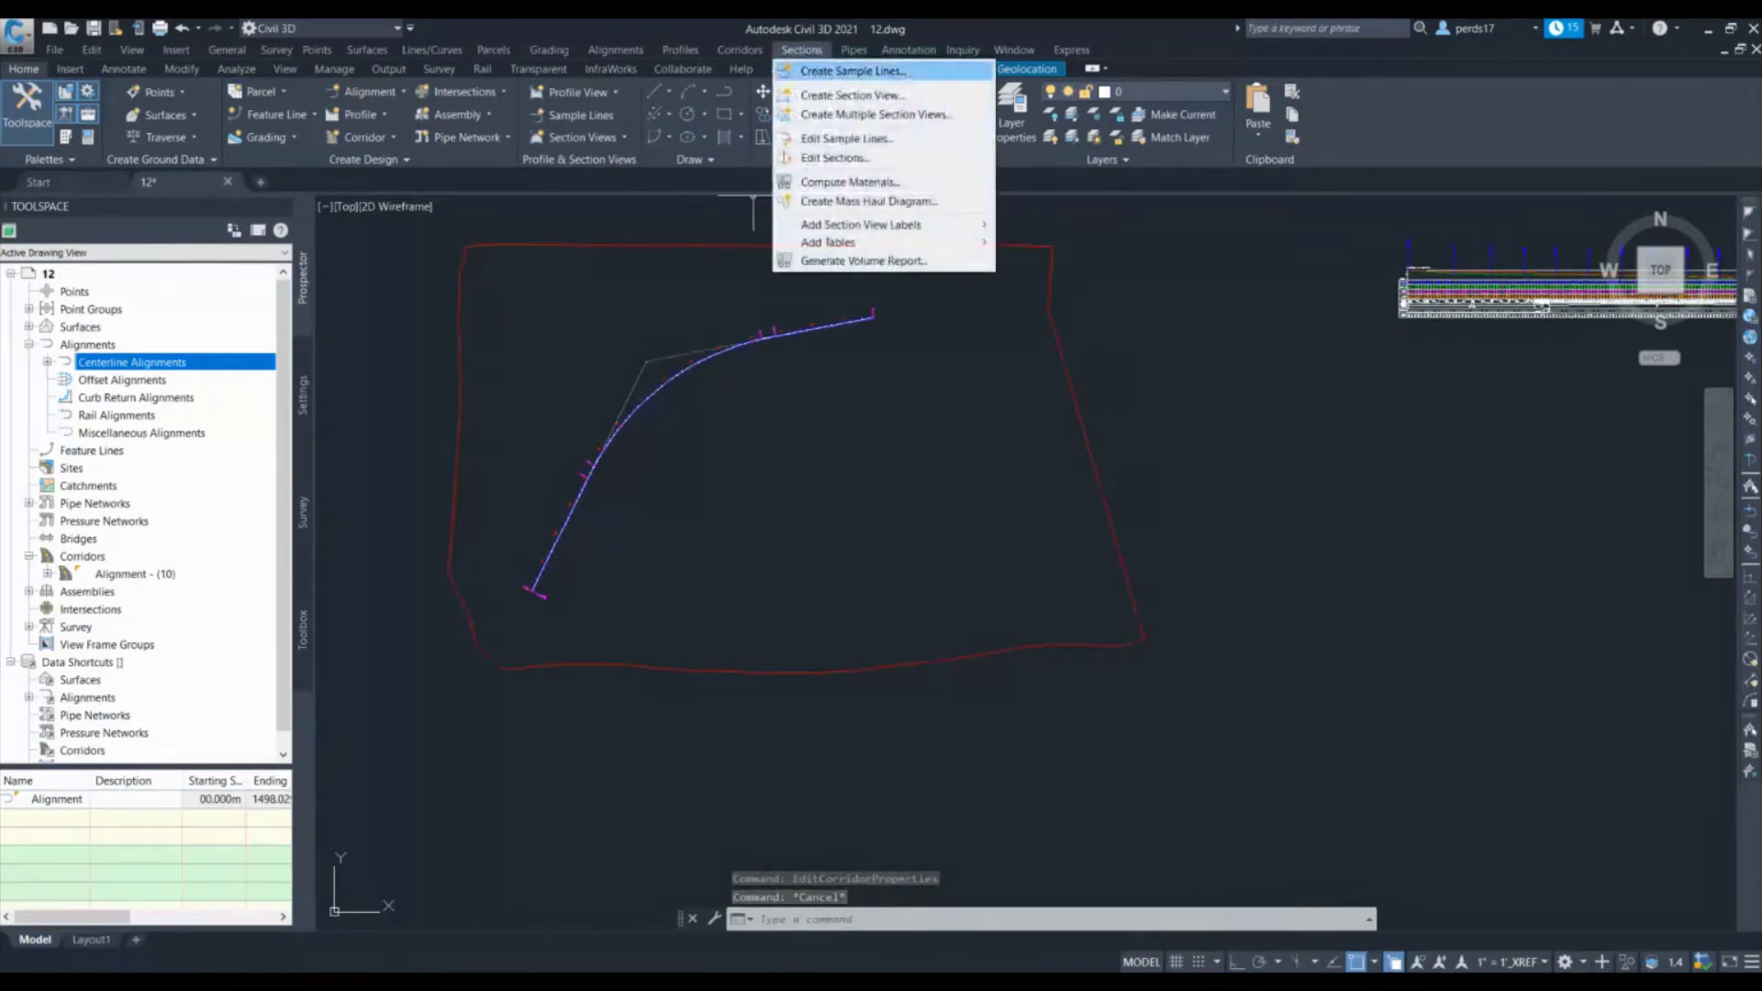
click(844, 66)
scroll(633, 394, up, 5)
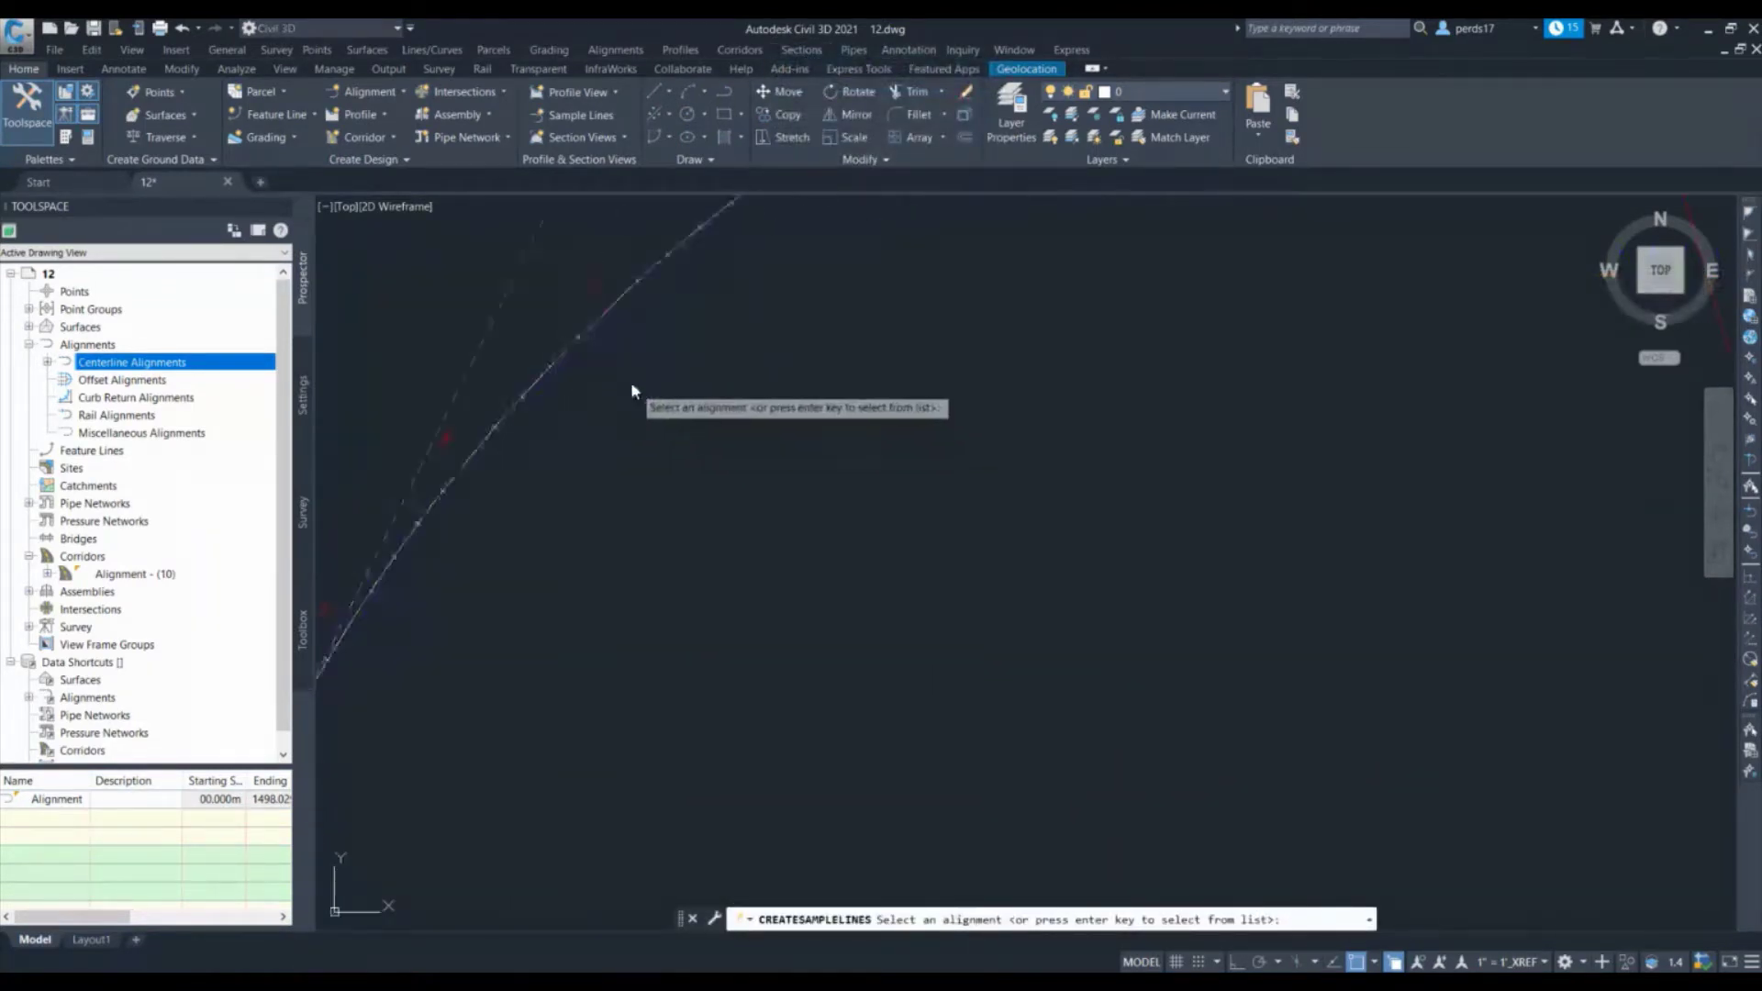
click(652, 396)
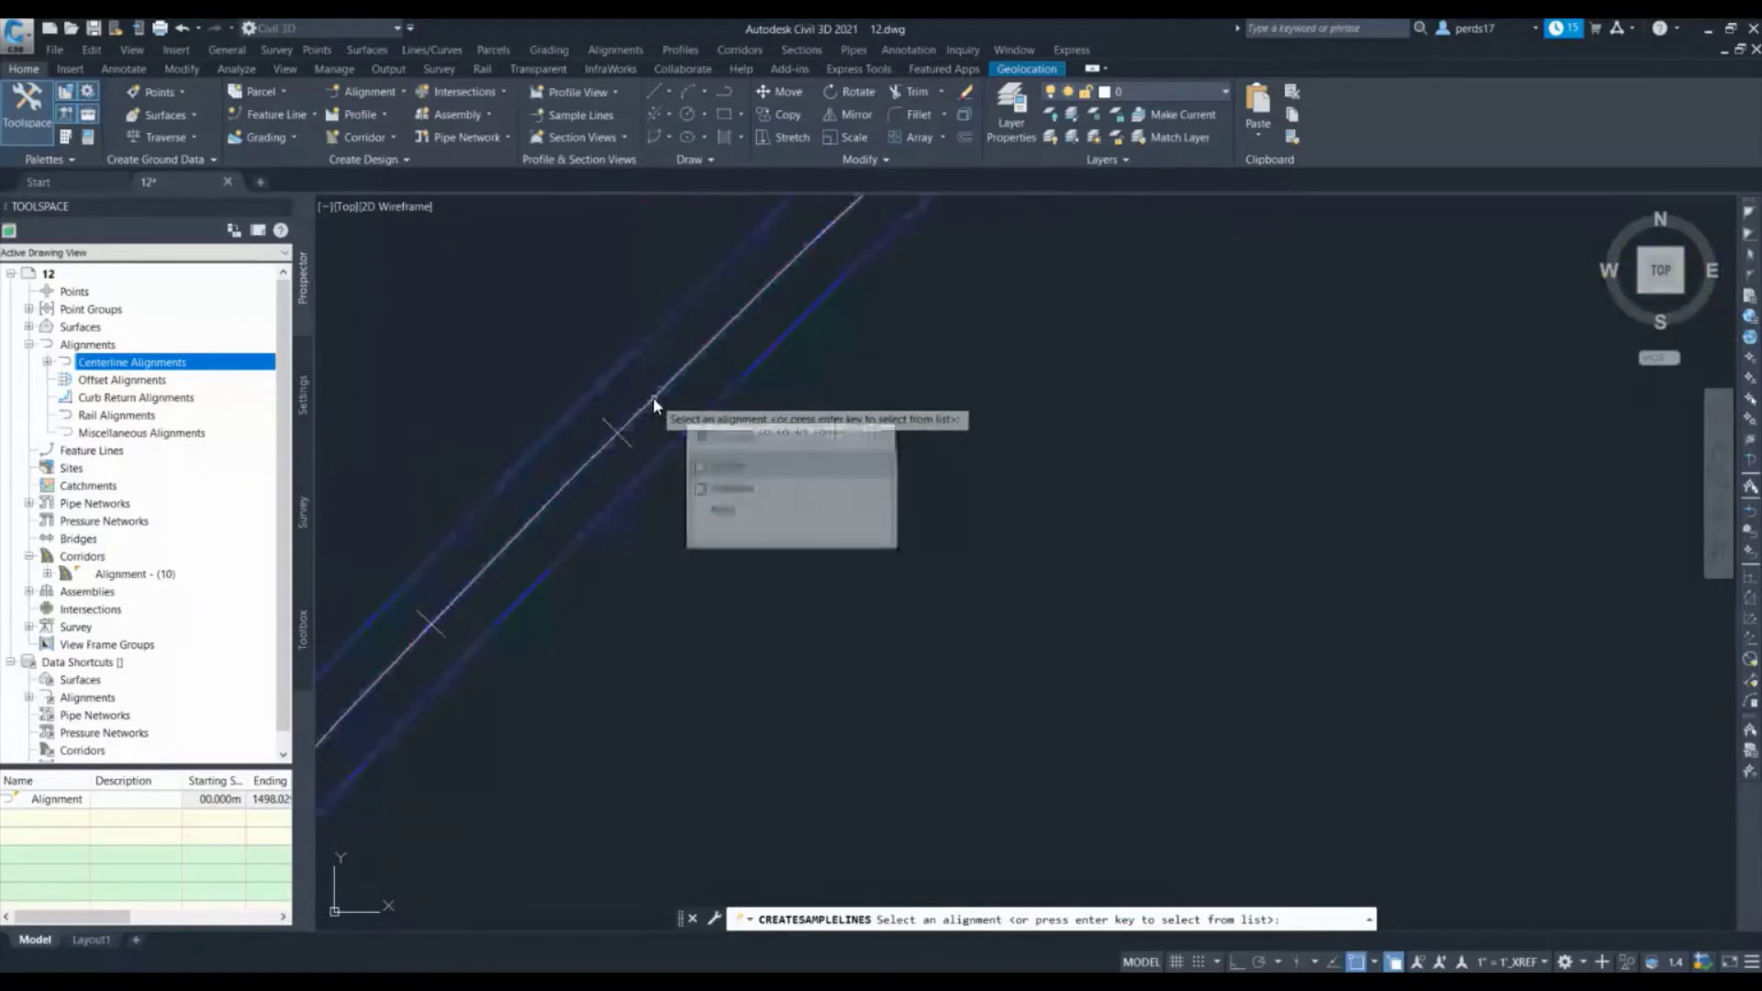
click(722, 497)
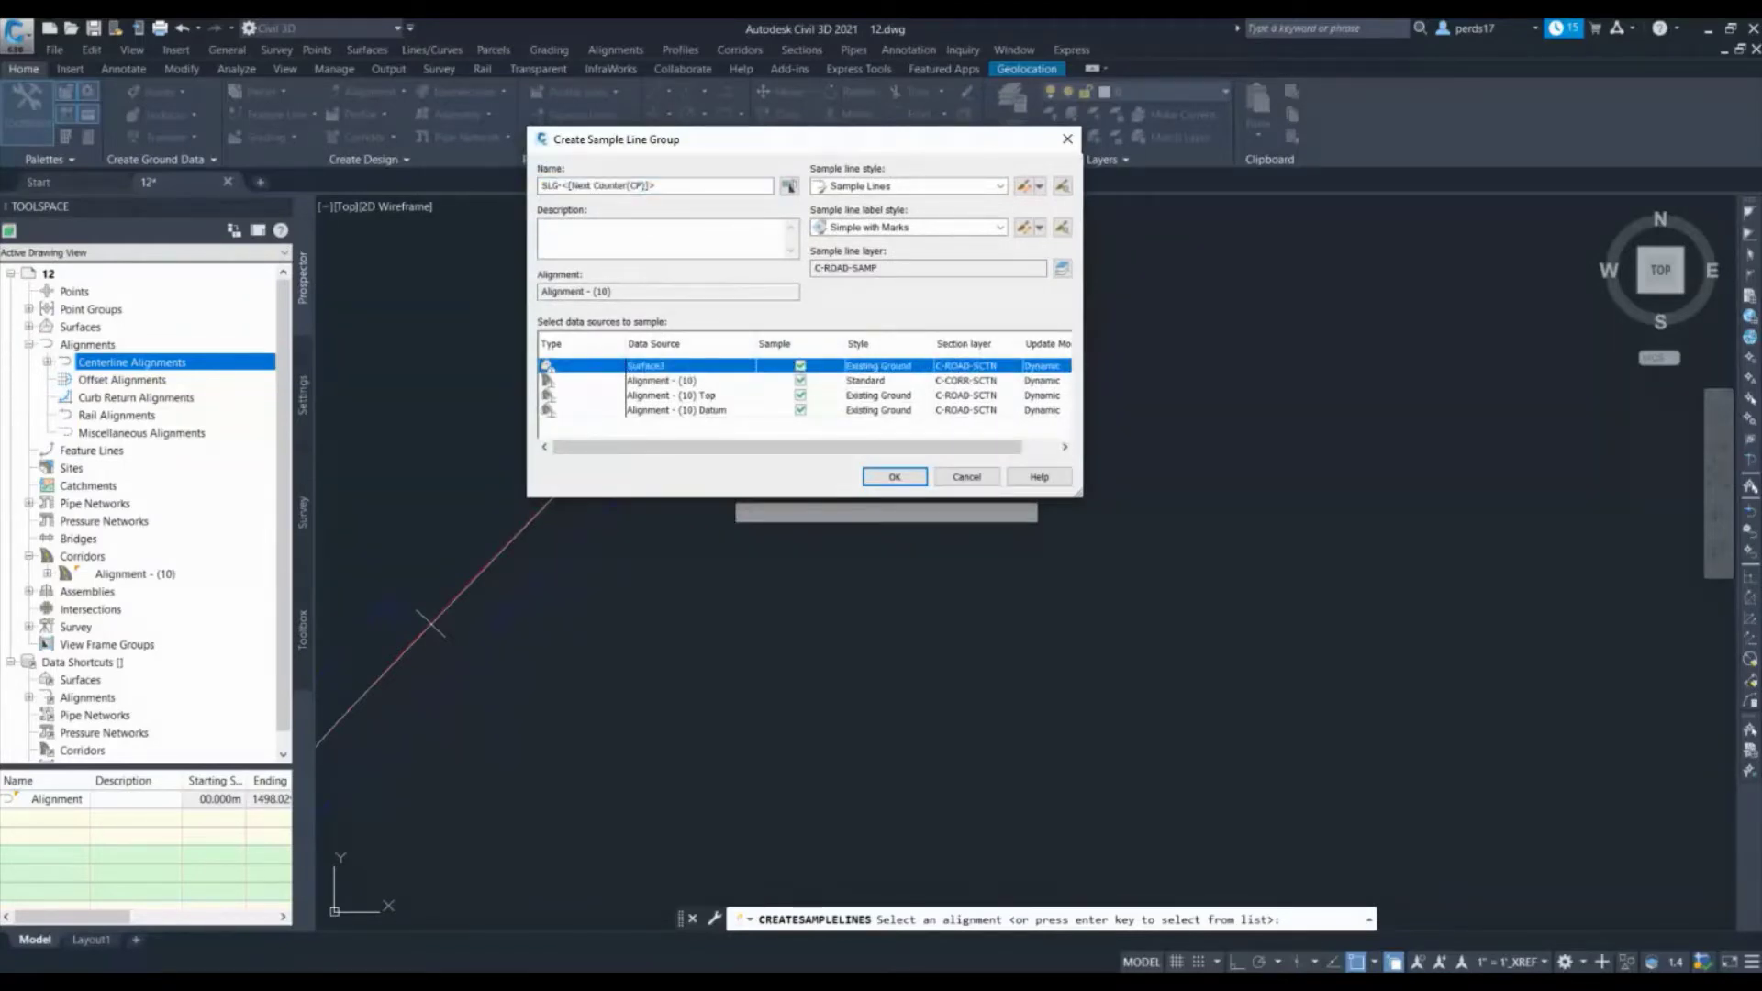
Set the code set style of the Alignment - (10) corridor data source to Assembly Creation
click(661, 380)
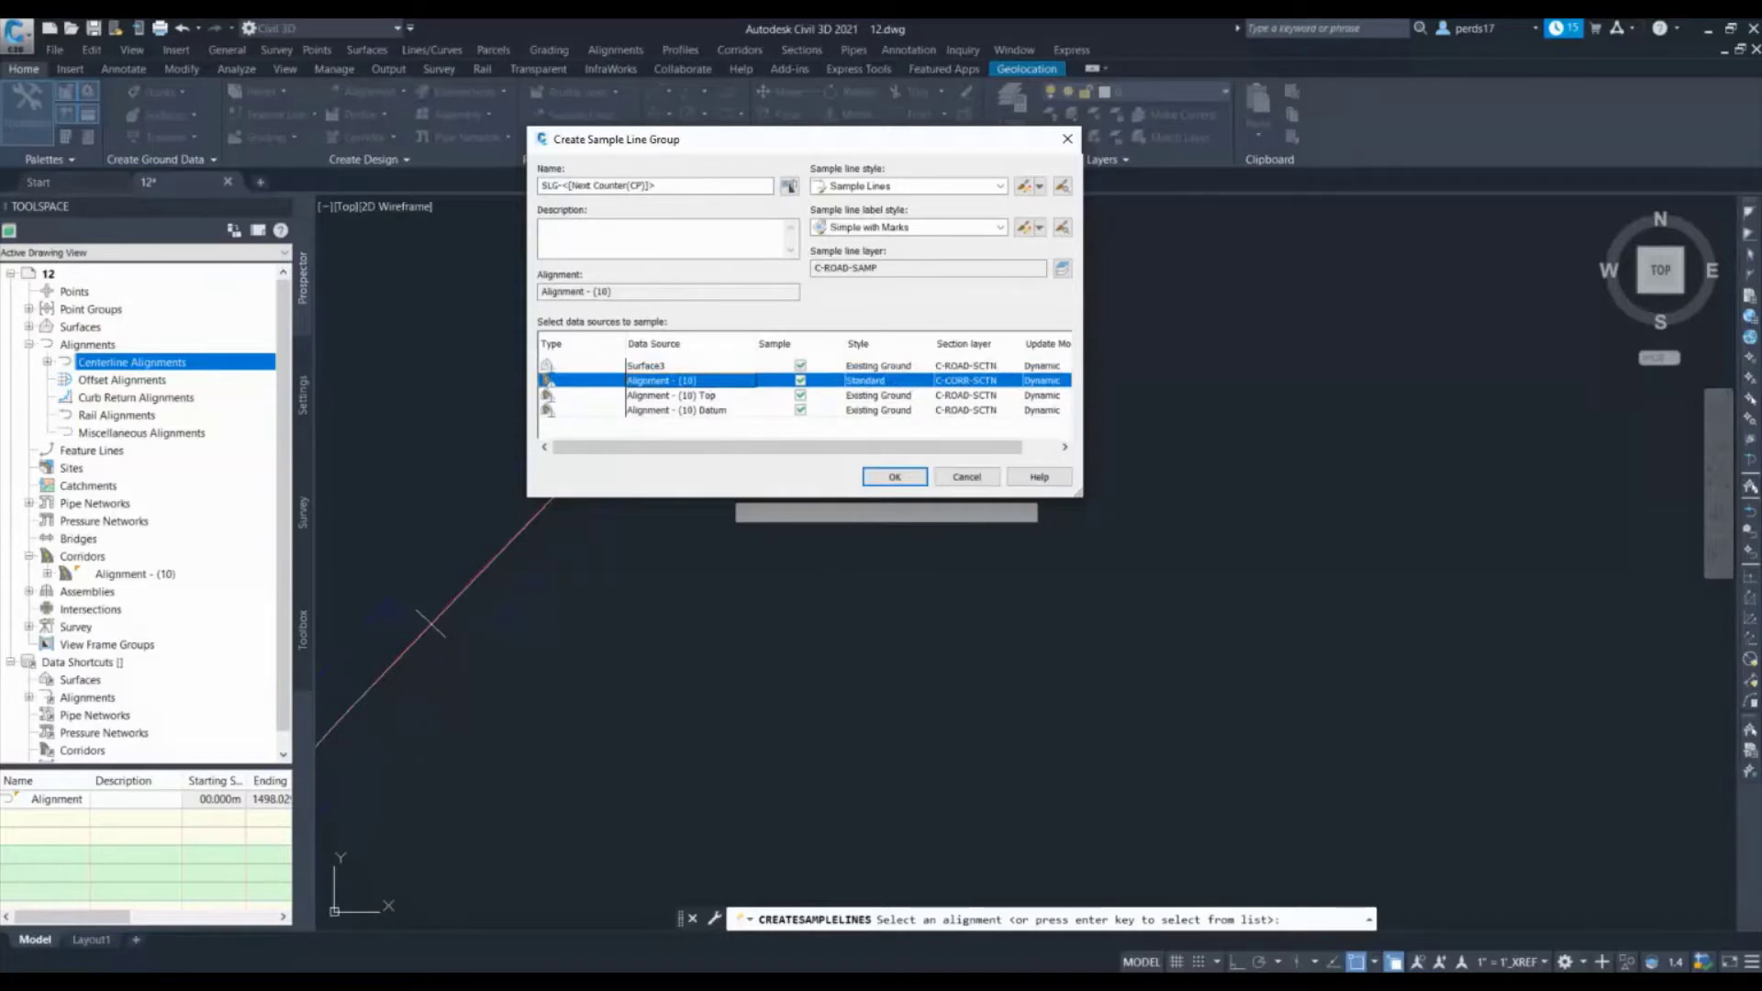
click(865, 380)
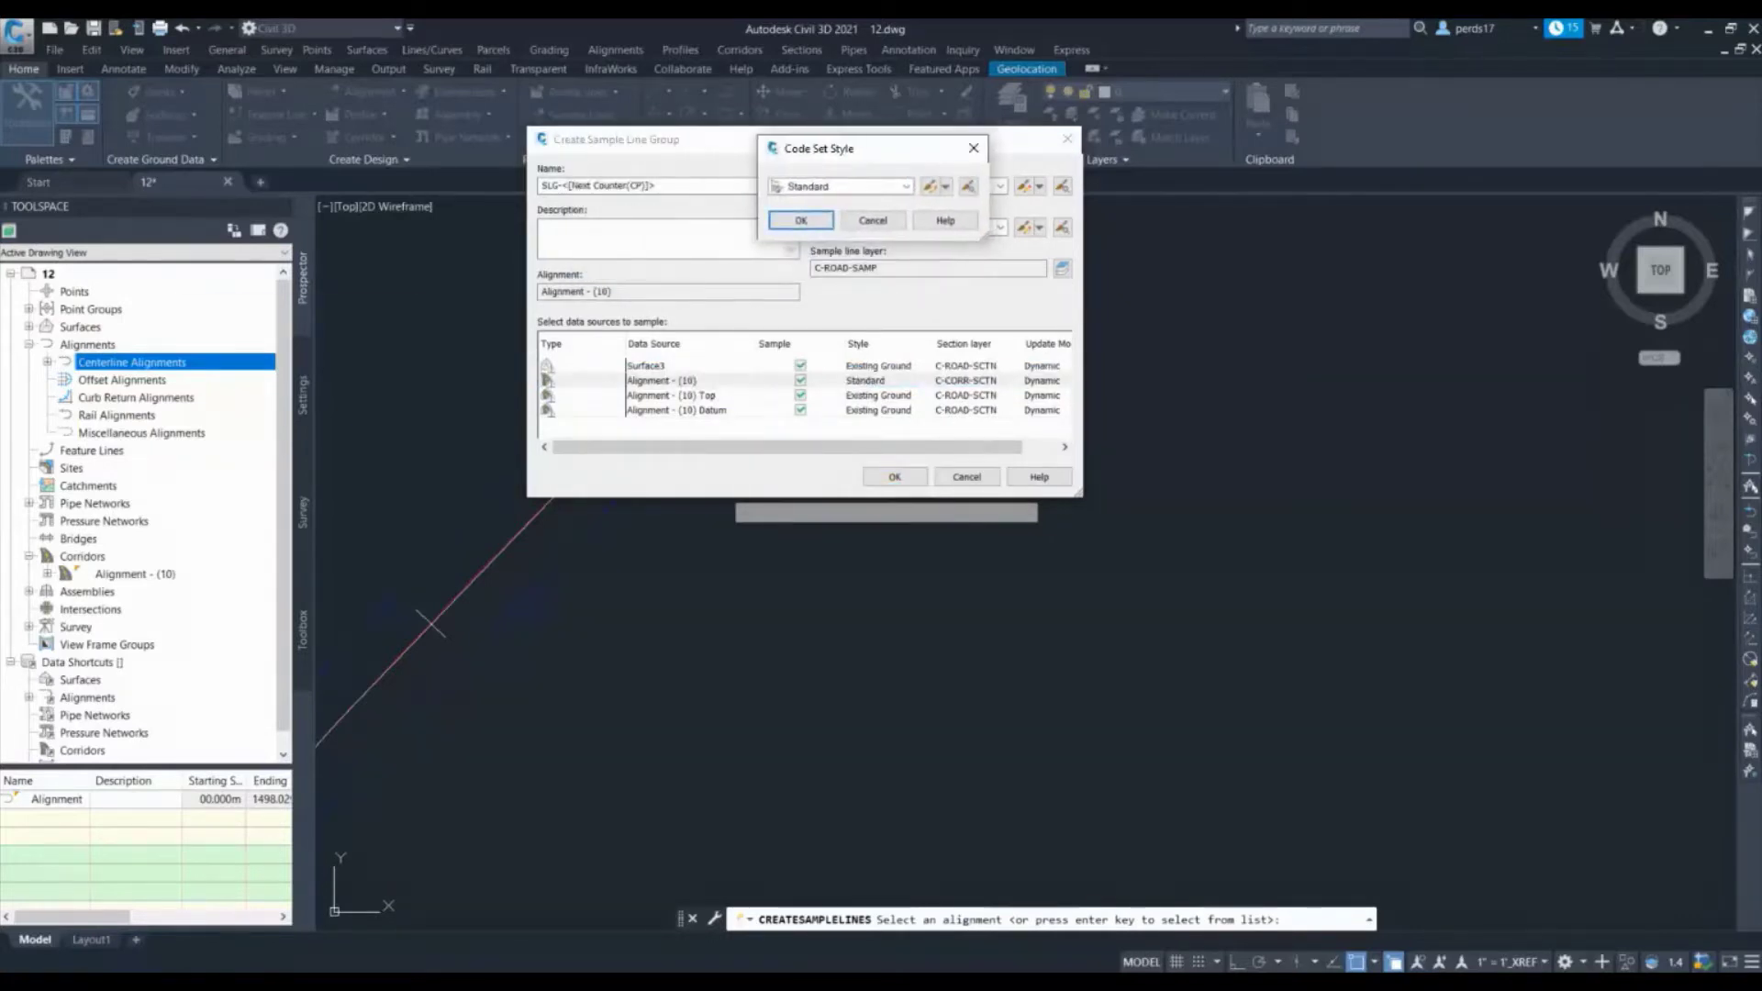
click(840, 186)
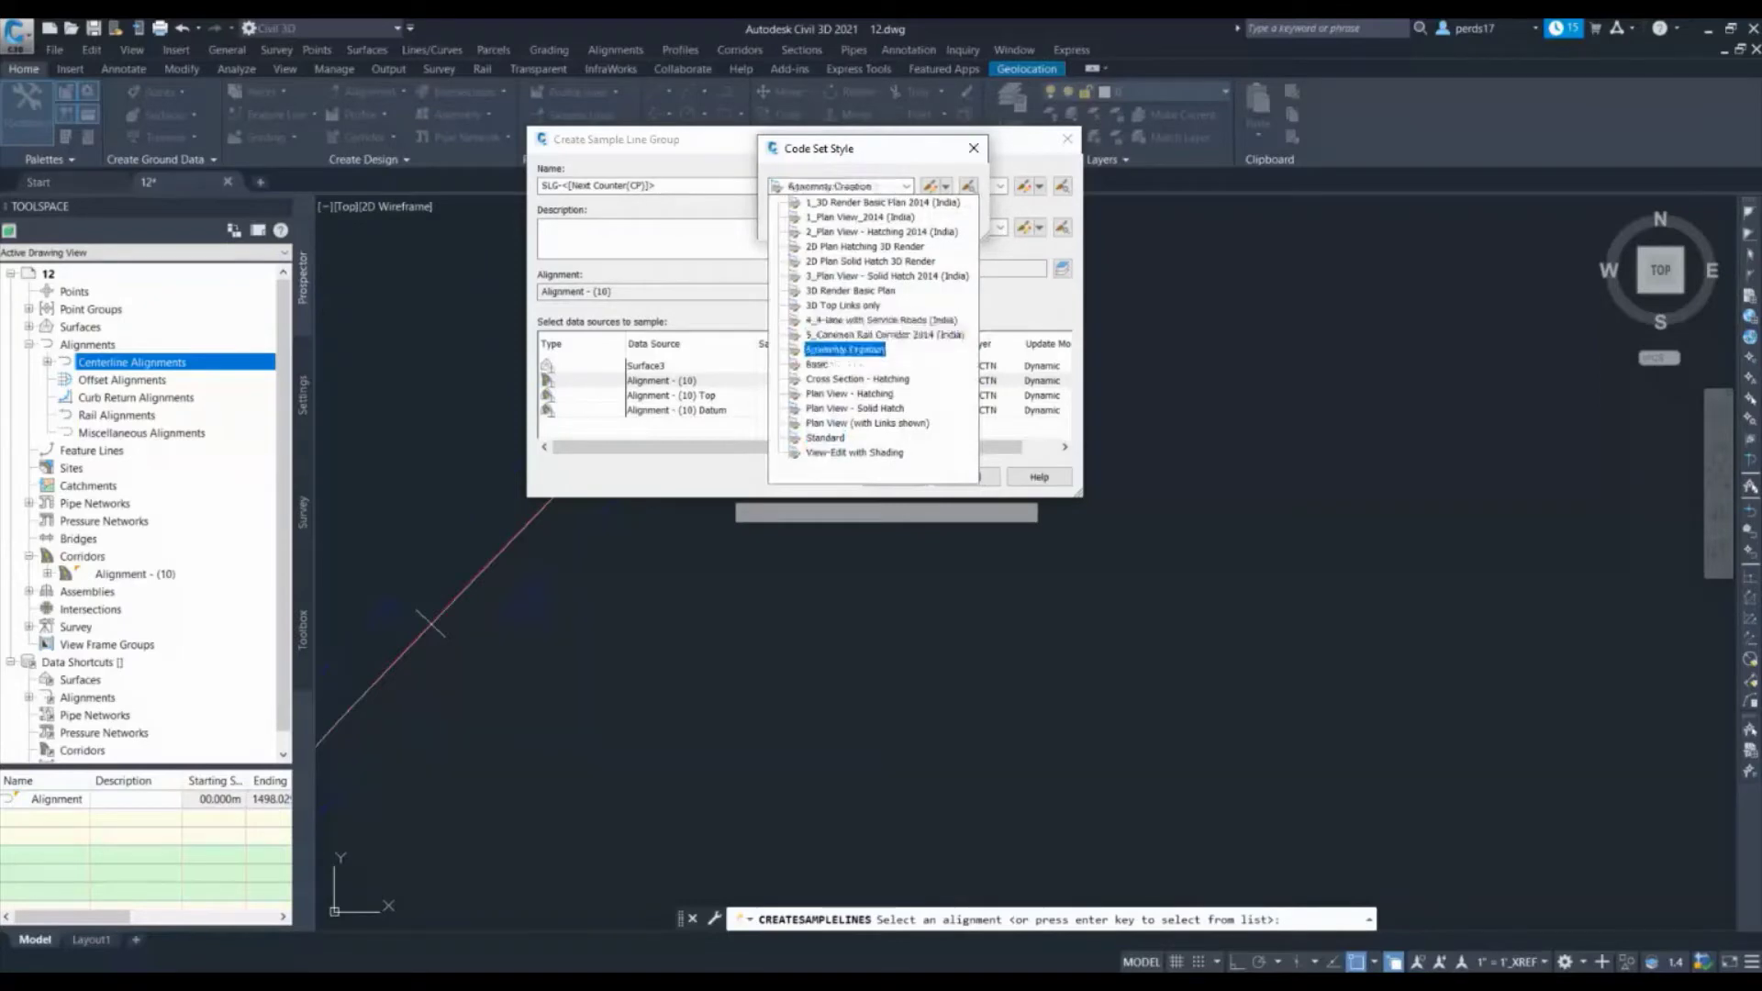
click(844, 350)
click(801, 220)
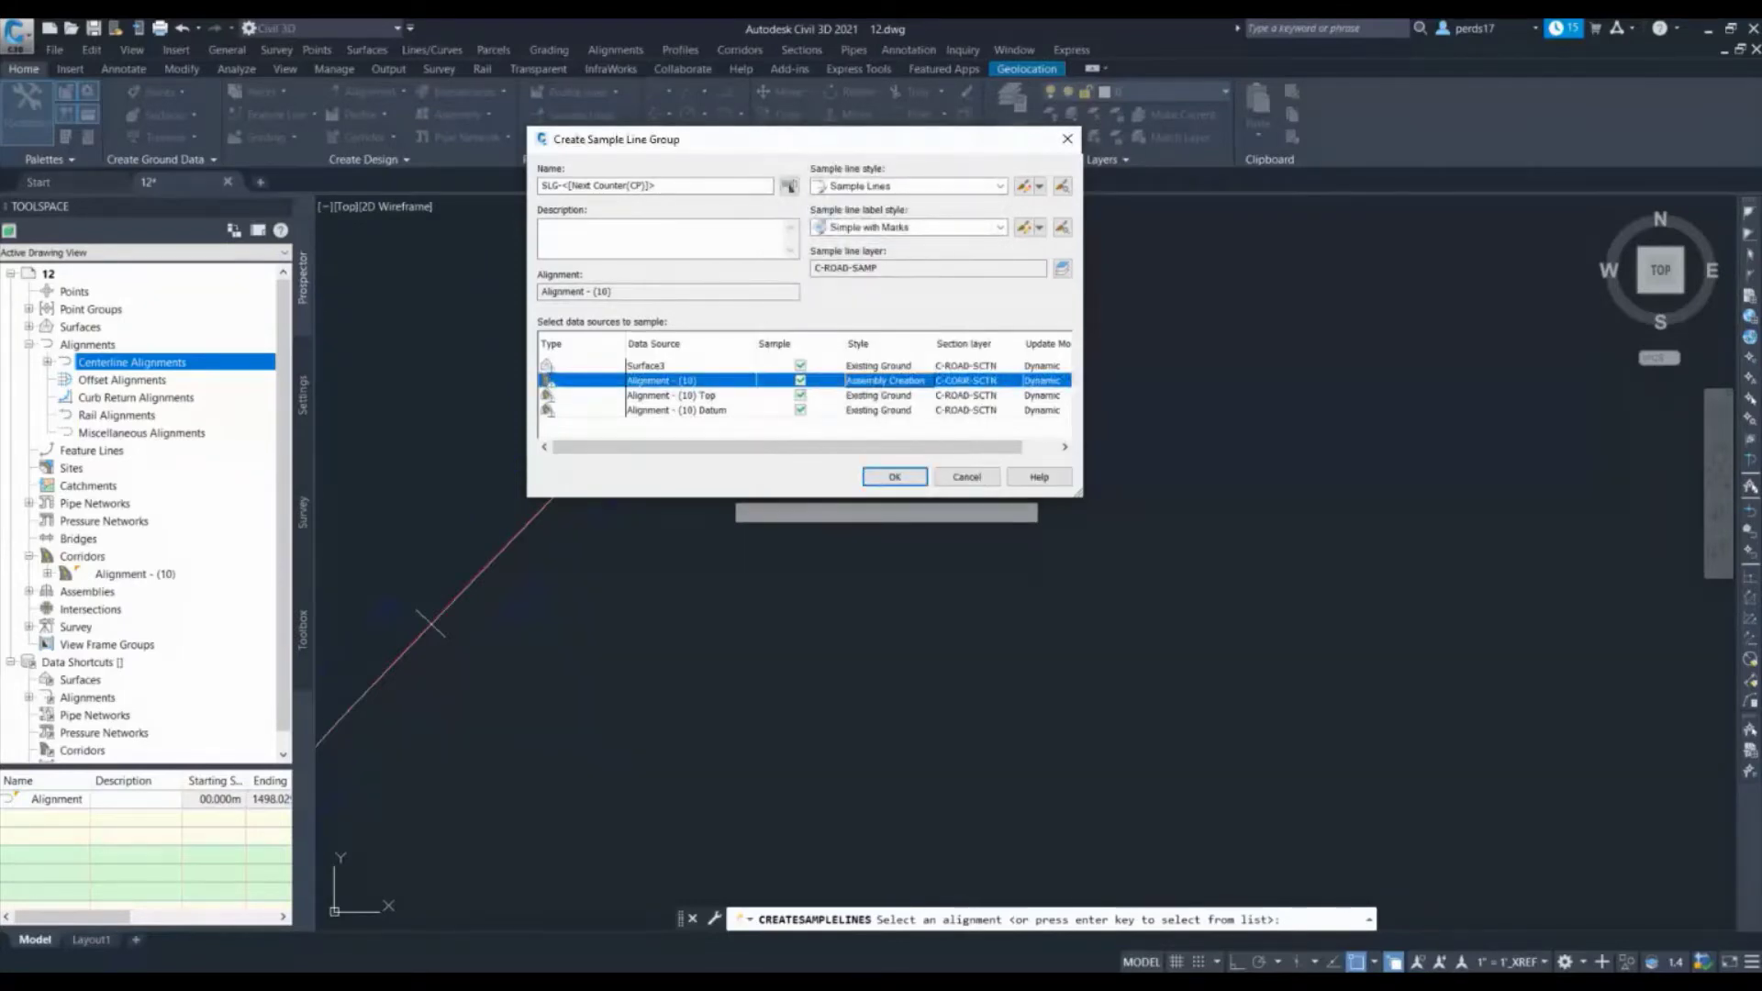
Set the section style of the Alignment - (10) Top surface to Proposed Ground
click(878, 396)
click(878, 411)
click(878, 395)
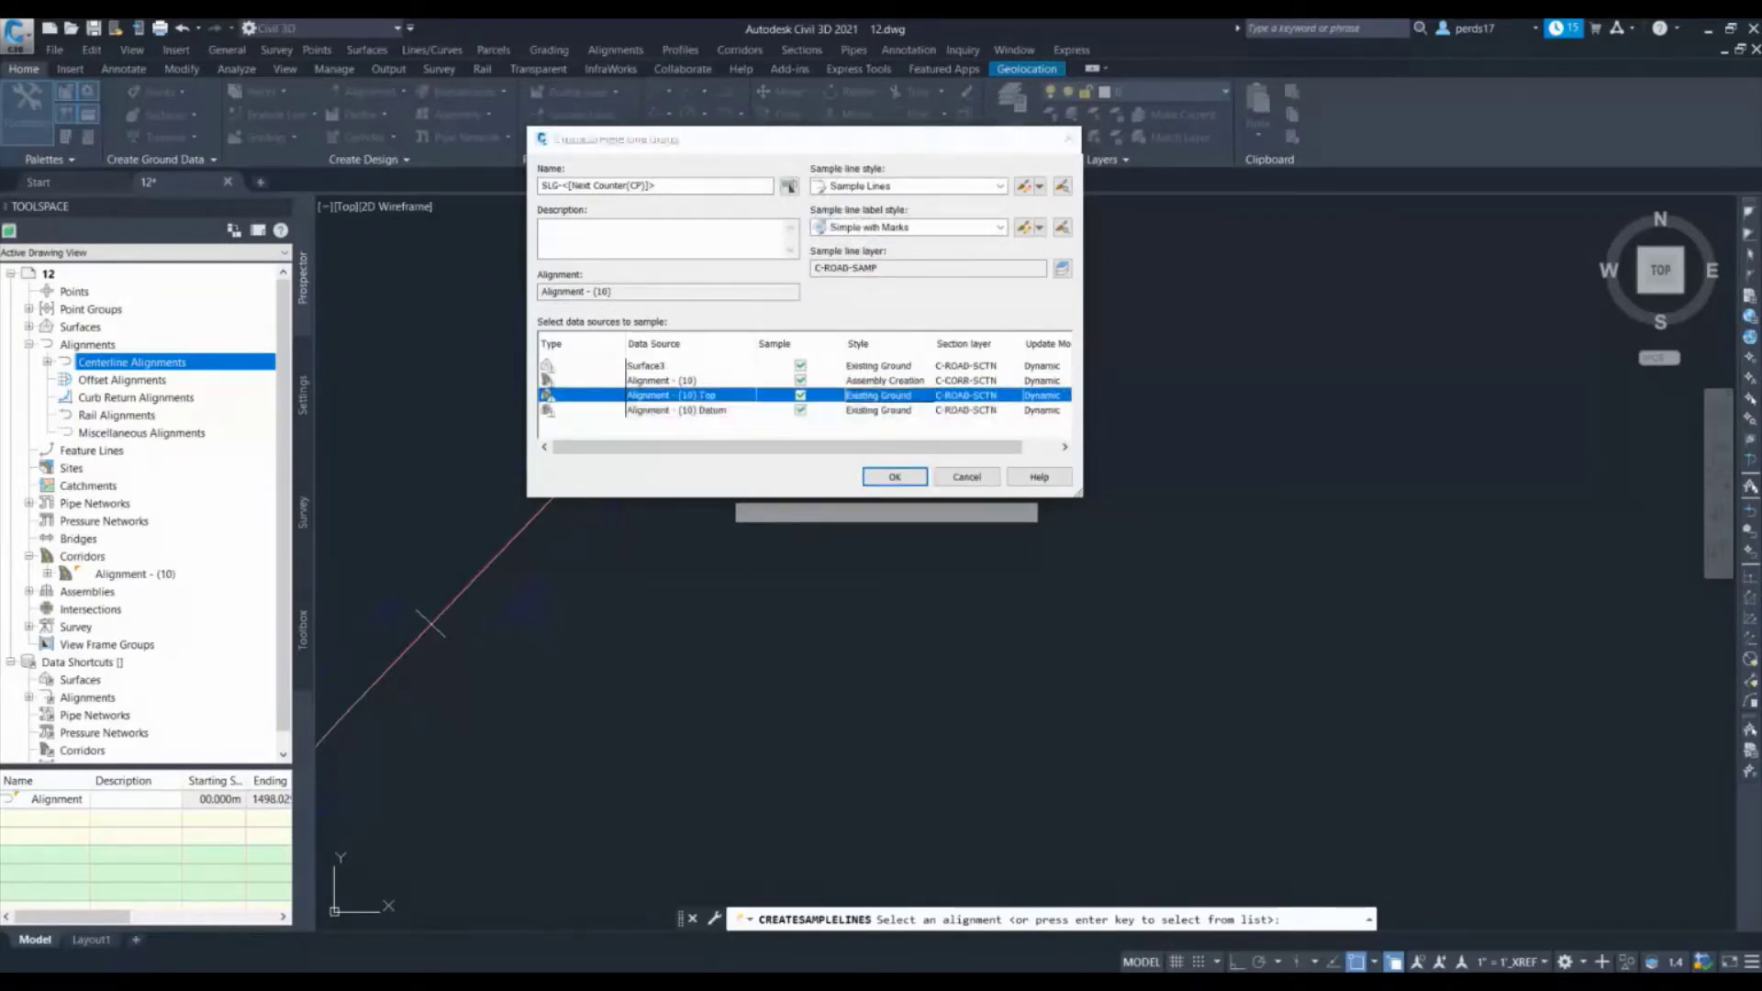
click(878, 395)
click(844, 187)
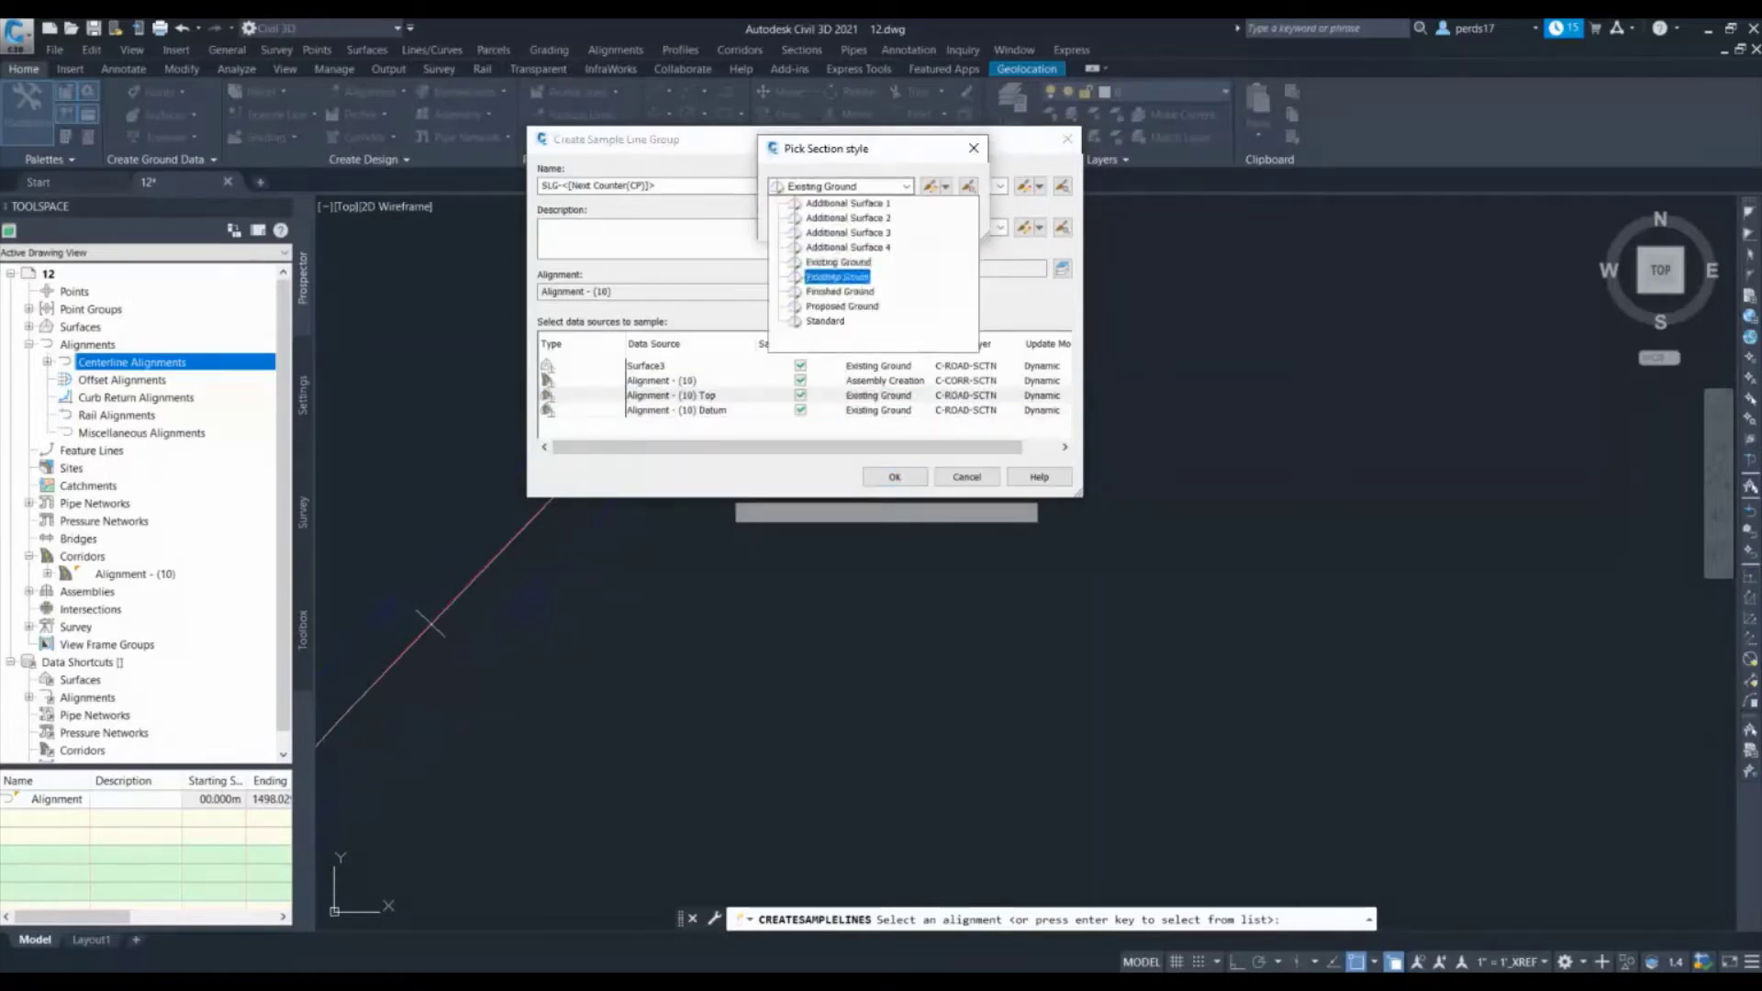
click(841, 306)
click(801, 220)
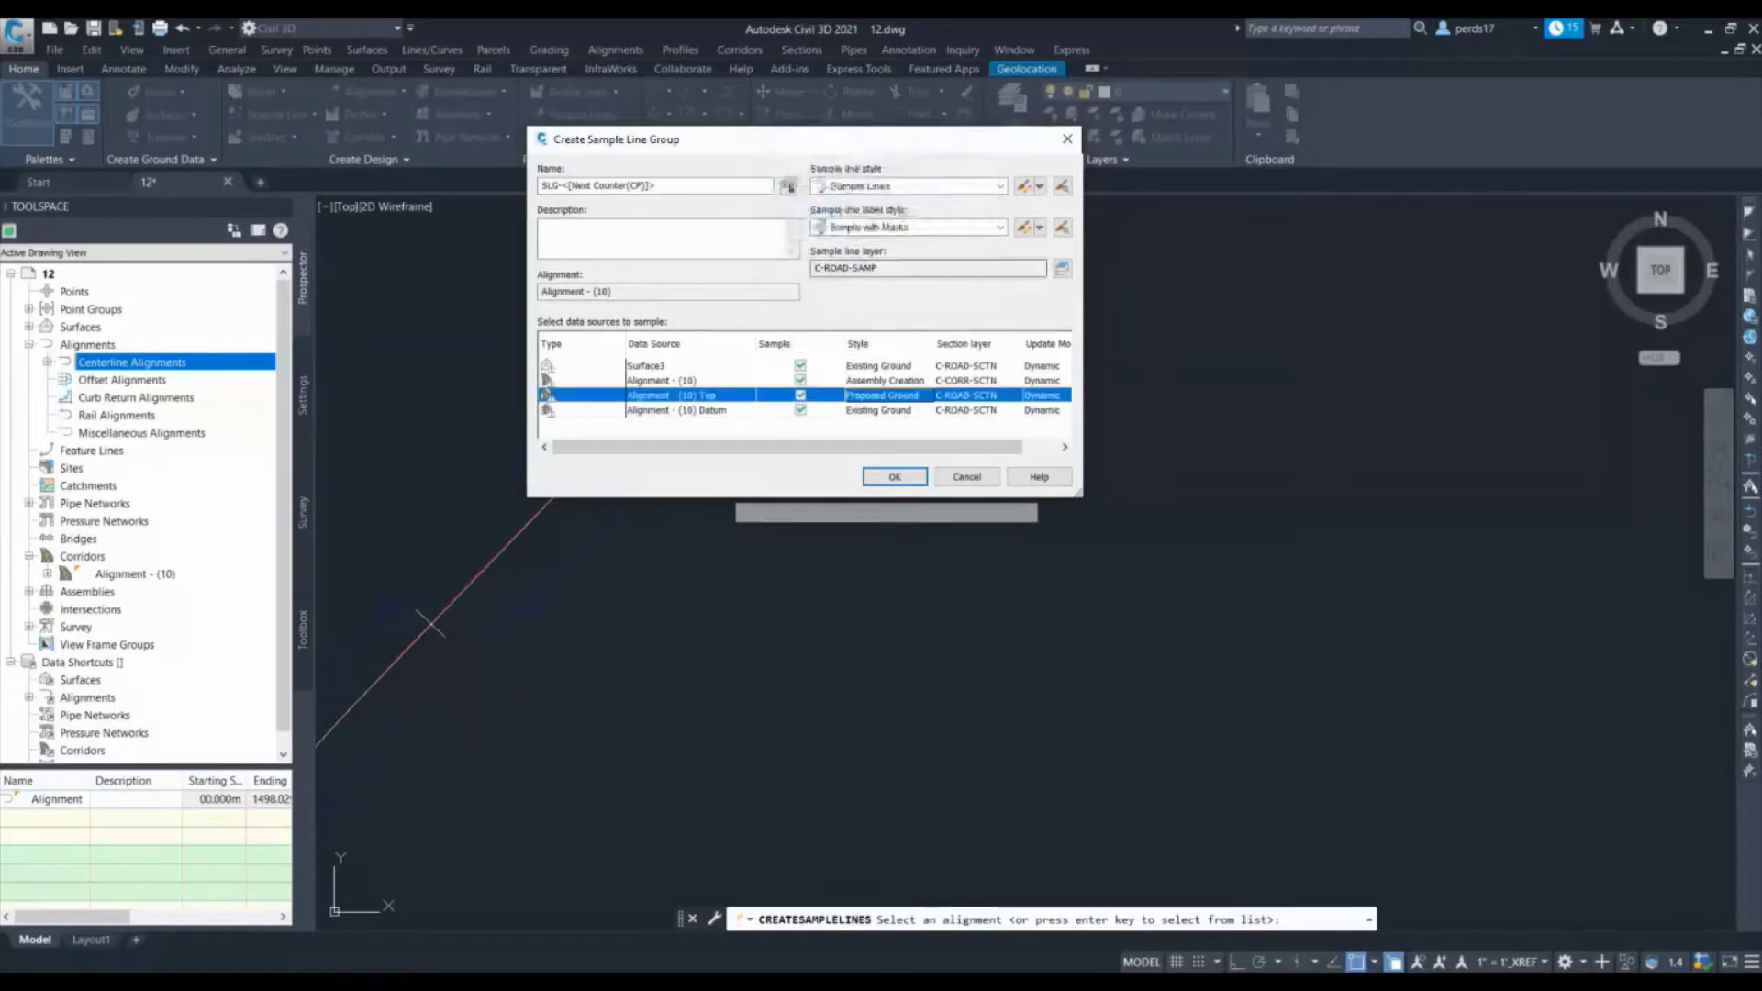
Set the Alignment - (10) Datum surface's section style to Proposed Ground and accept the sample line group
click(878, 410)
click(878, 410)
click(844, 186)
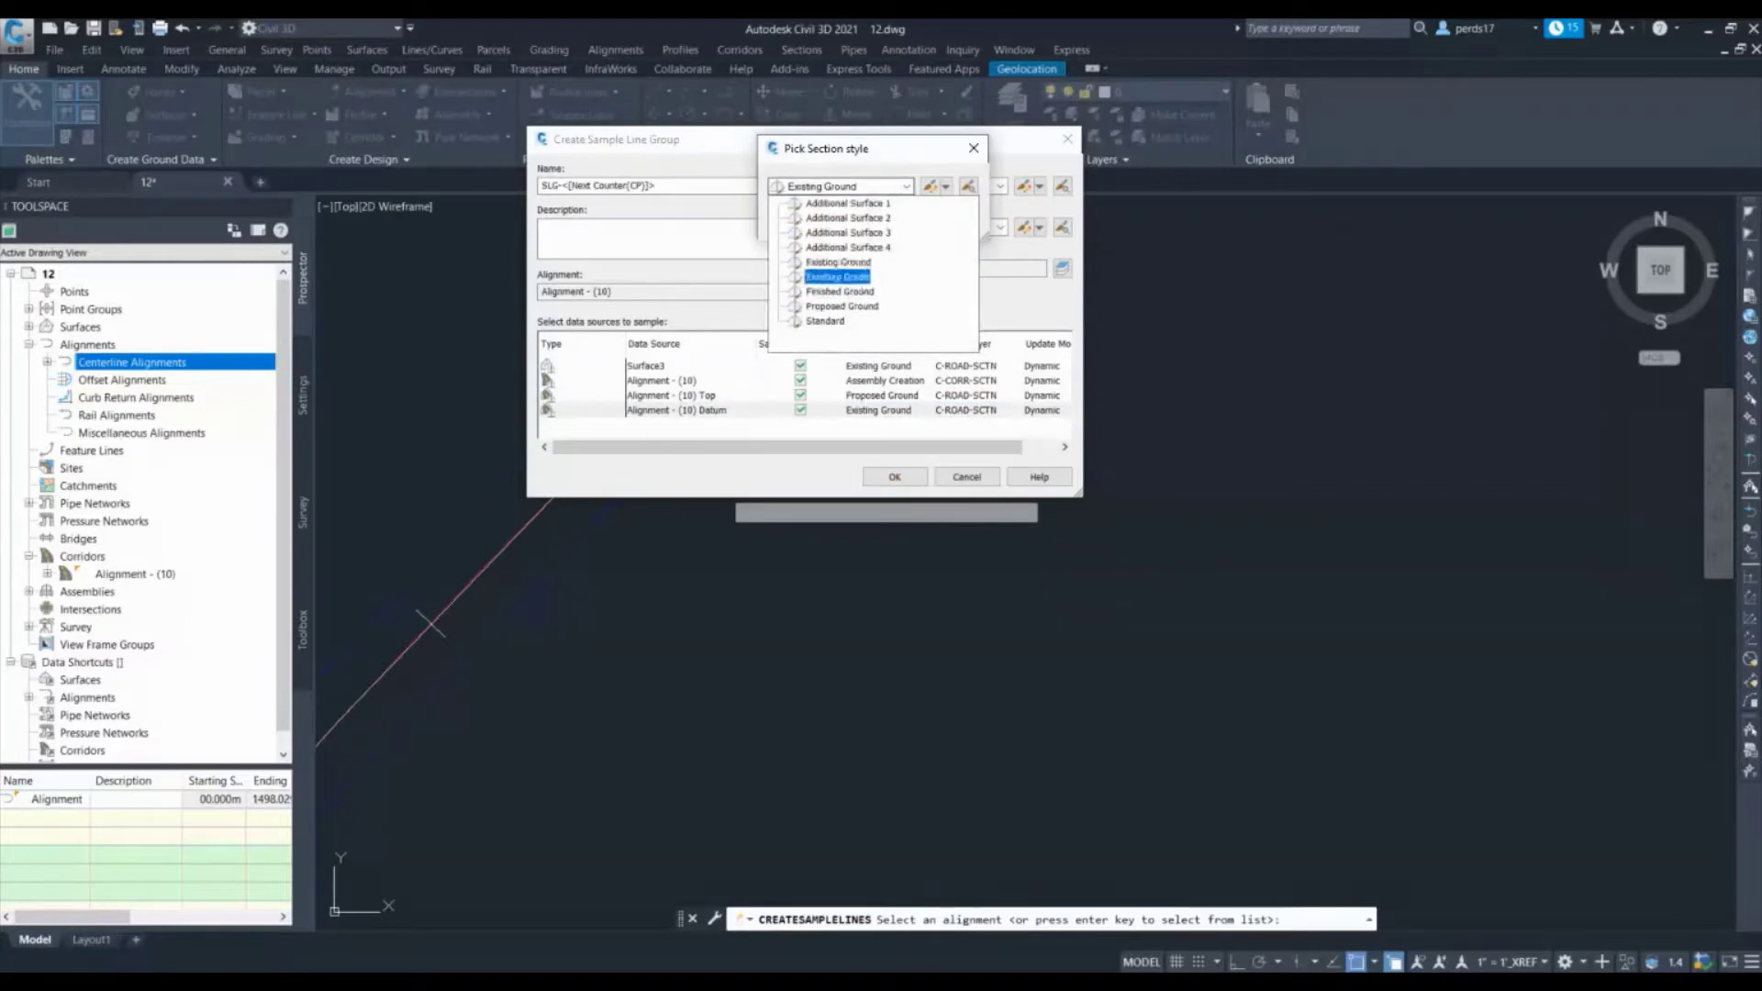
click(842, 305)
key(Return)
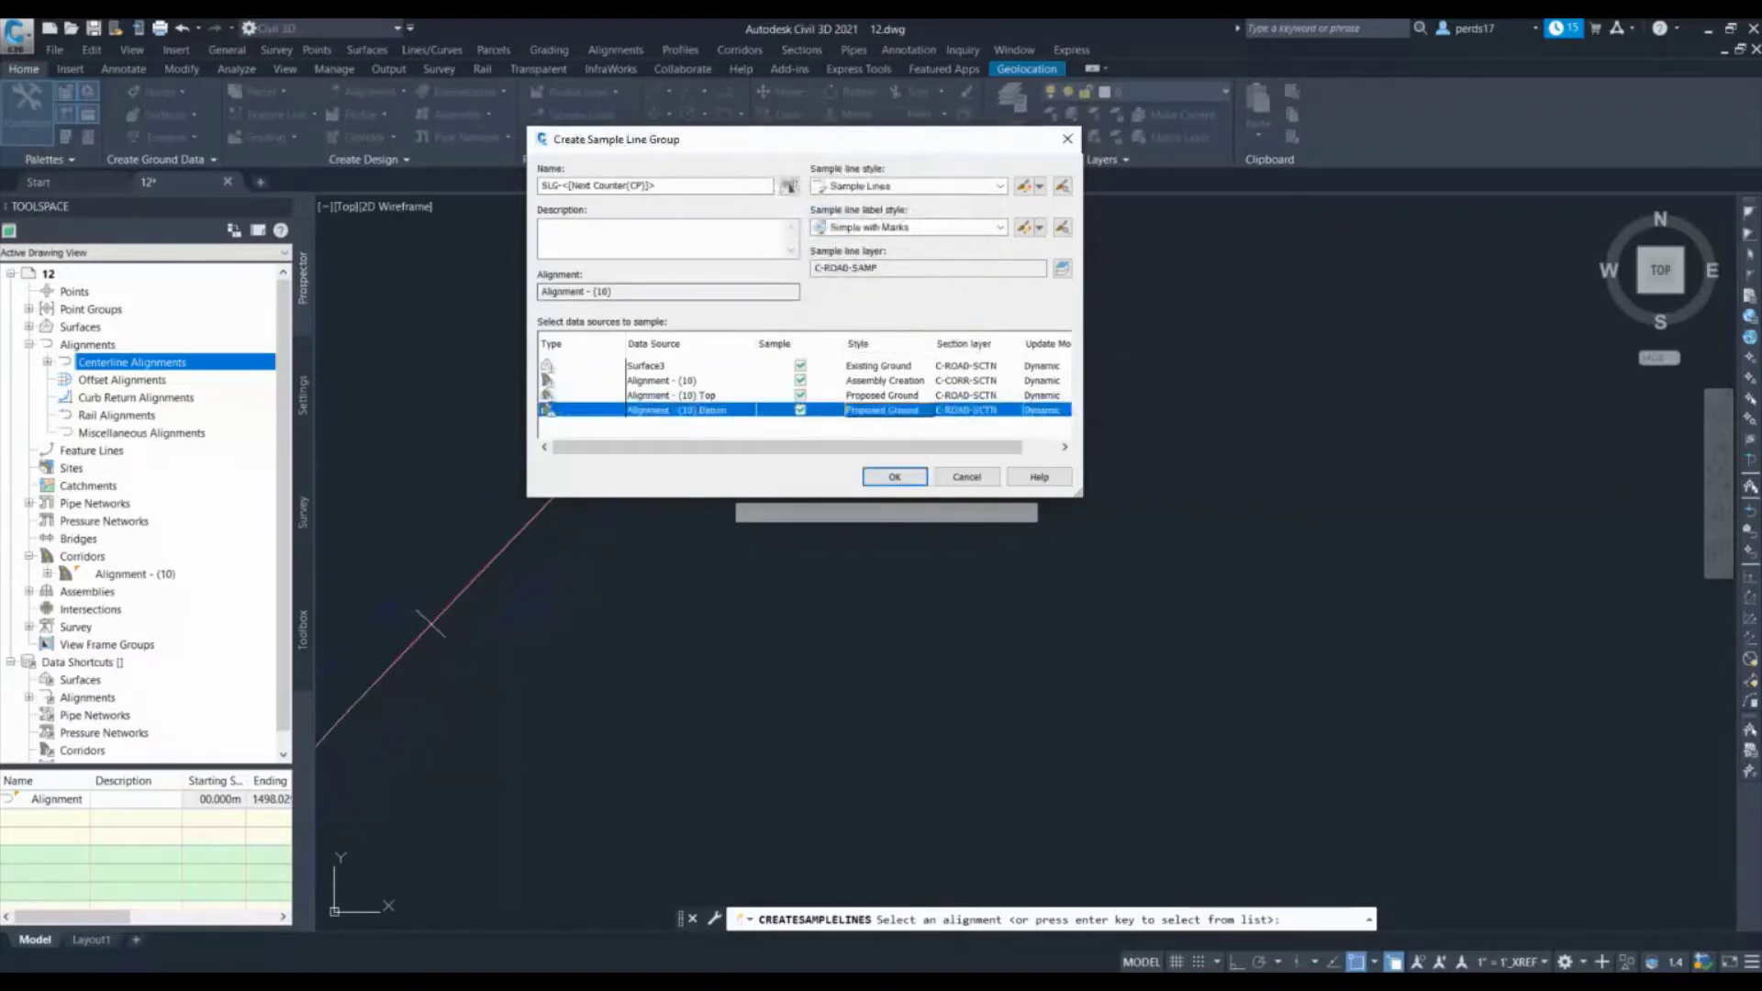
click(890, 476)
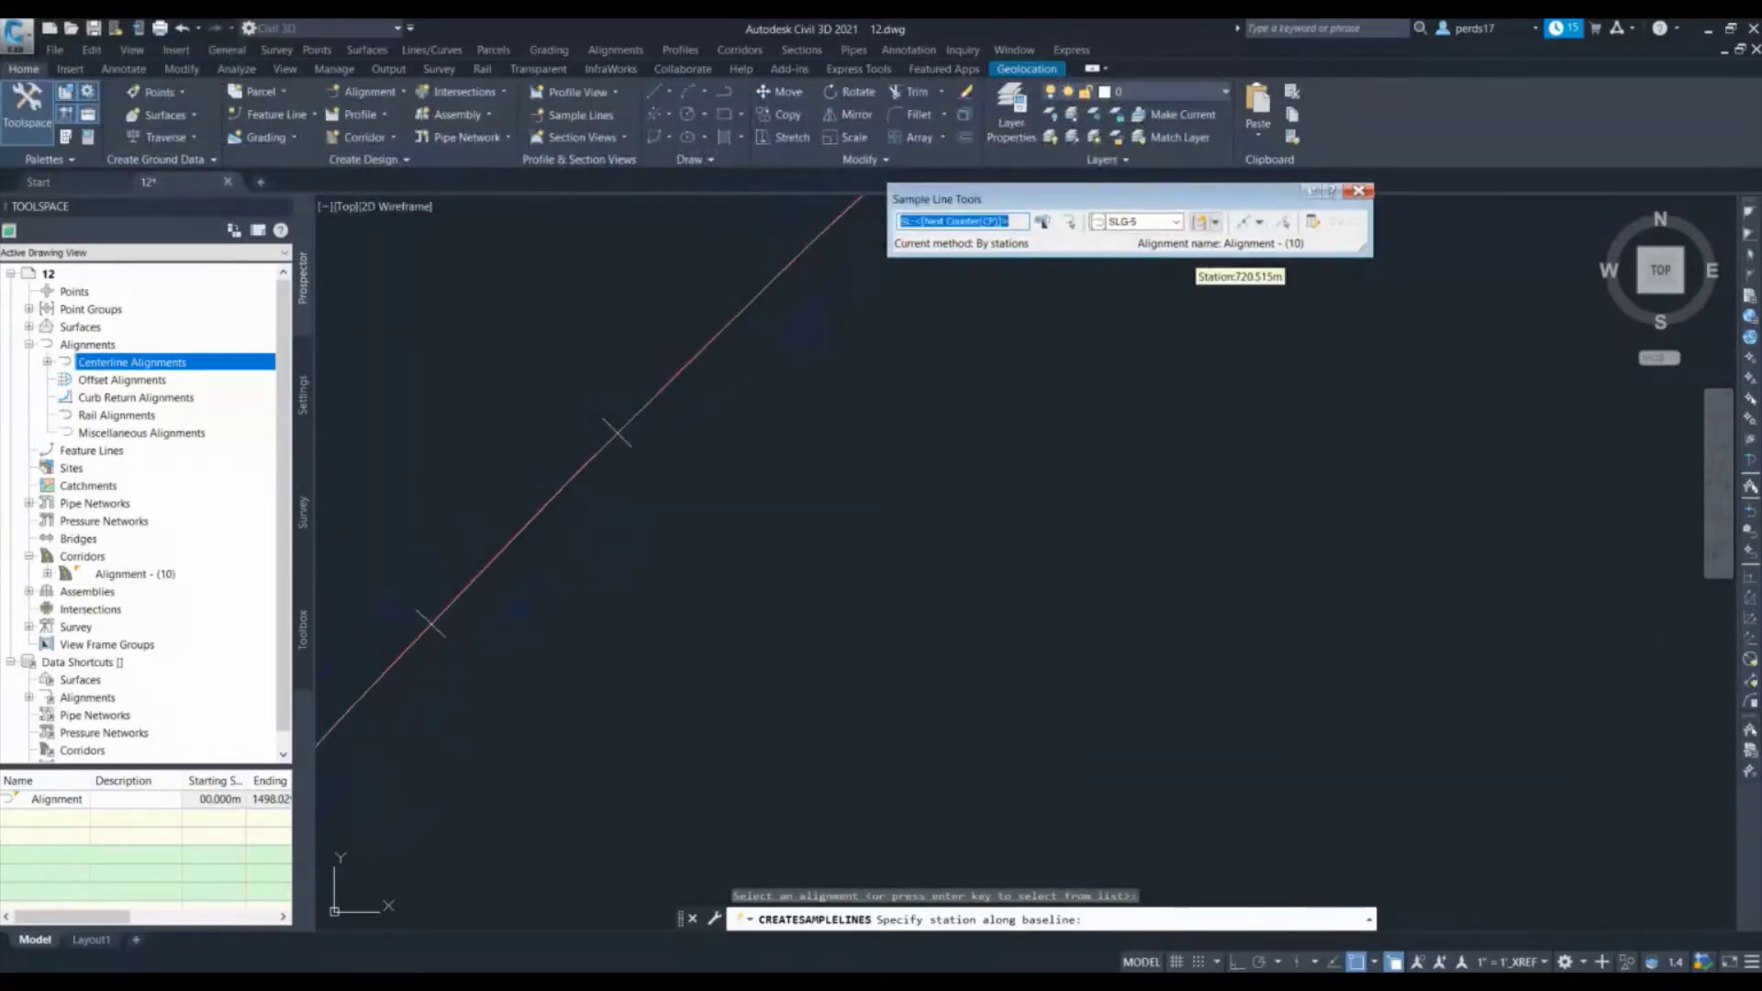
Choose to create sample lines by range of stations and set the increment along tangents to 10 m
click(1259, 222)
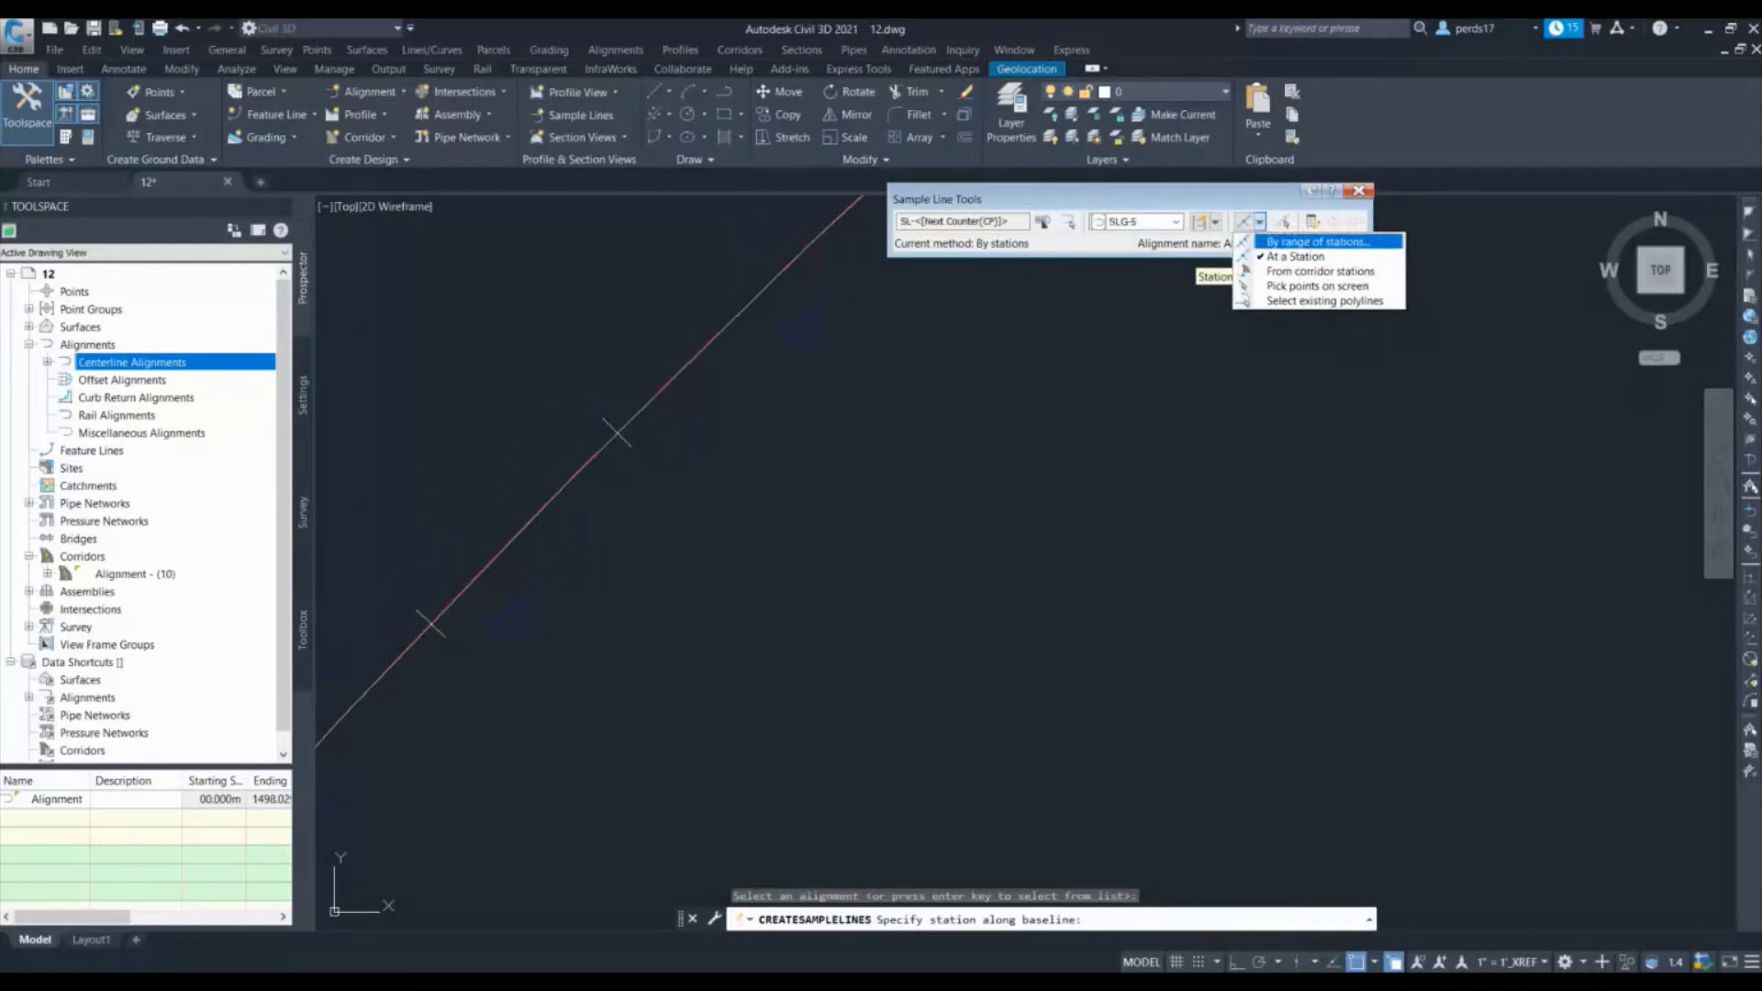
click(1316, 242)
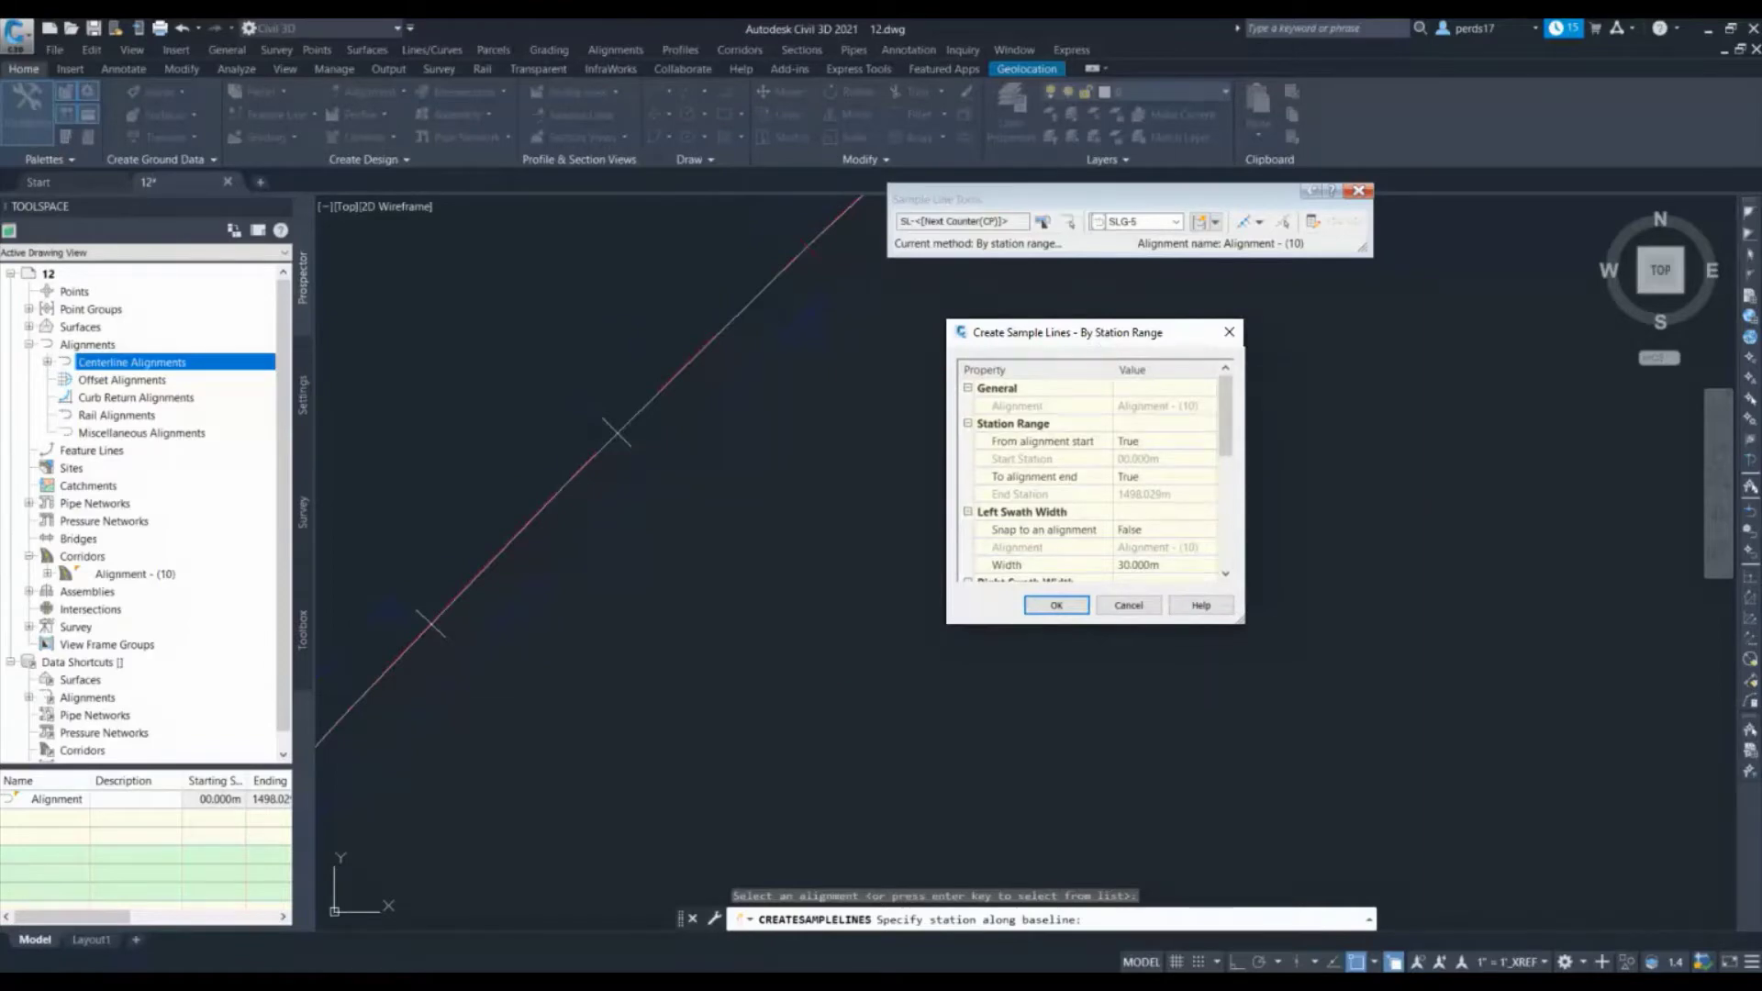
scroll(1090, 472, down, 1)
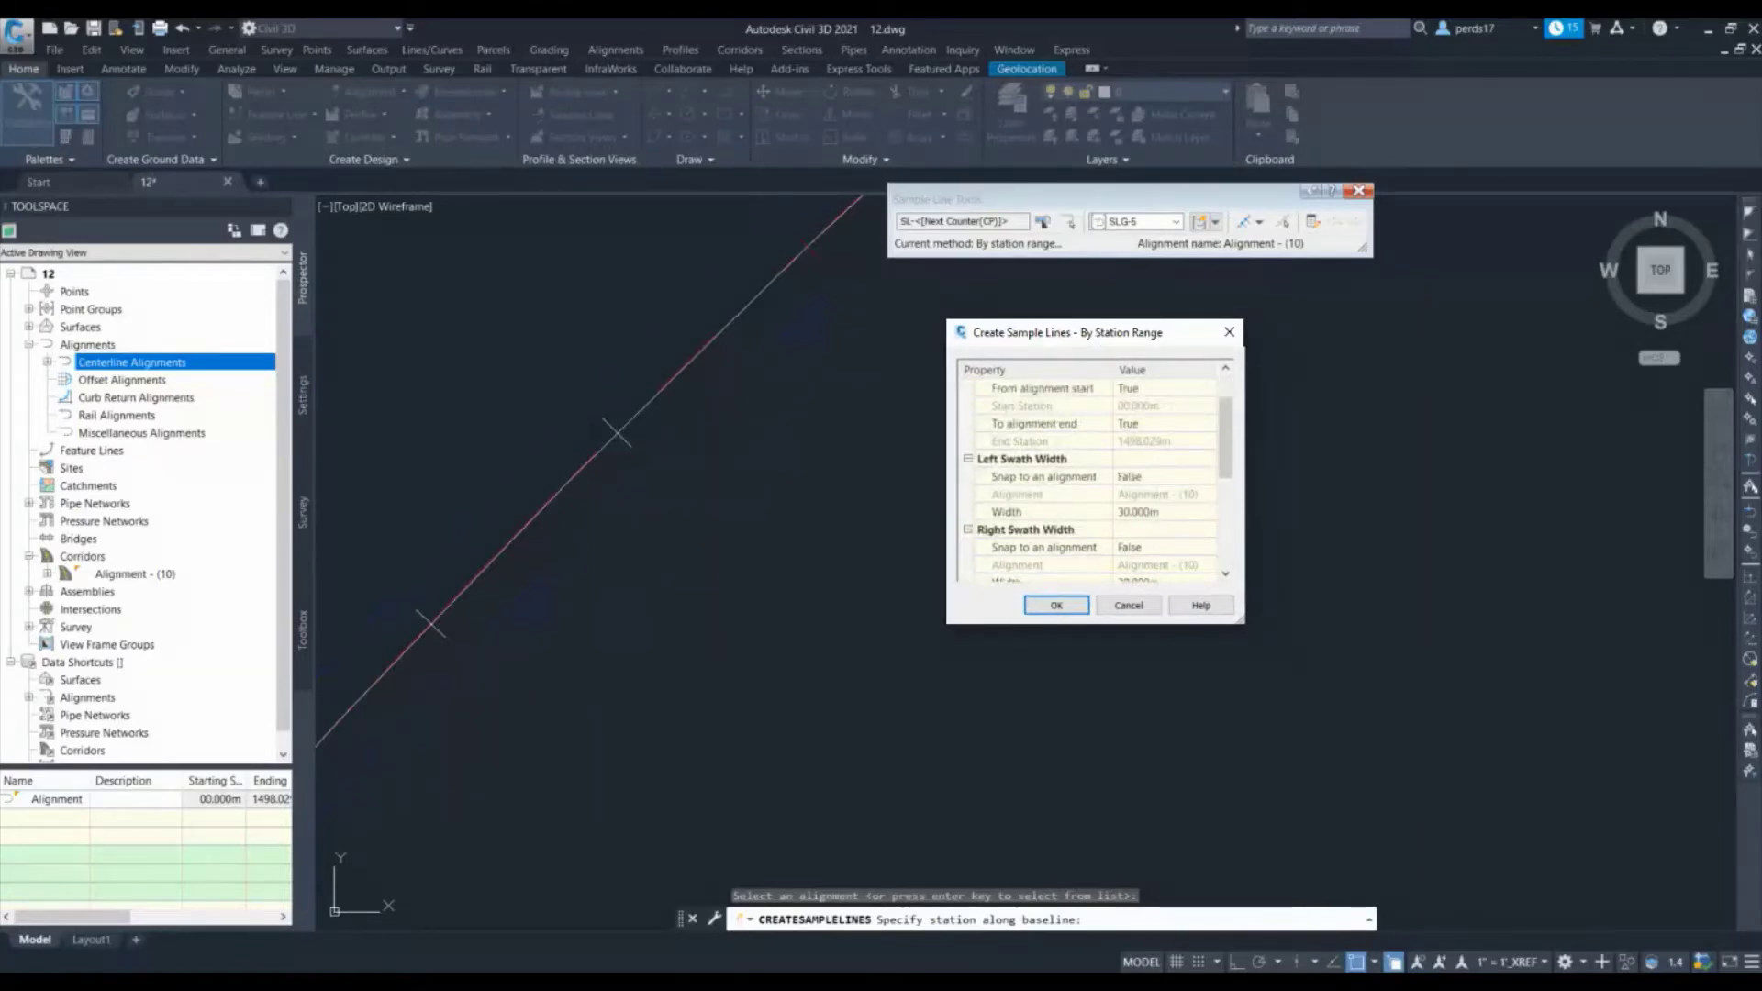
scroll(1090, 472, down, 1)
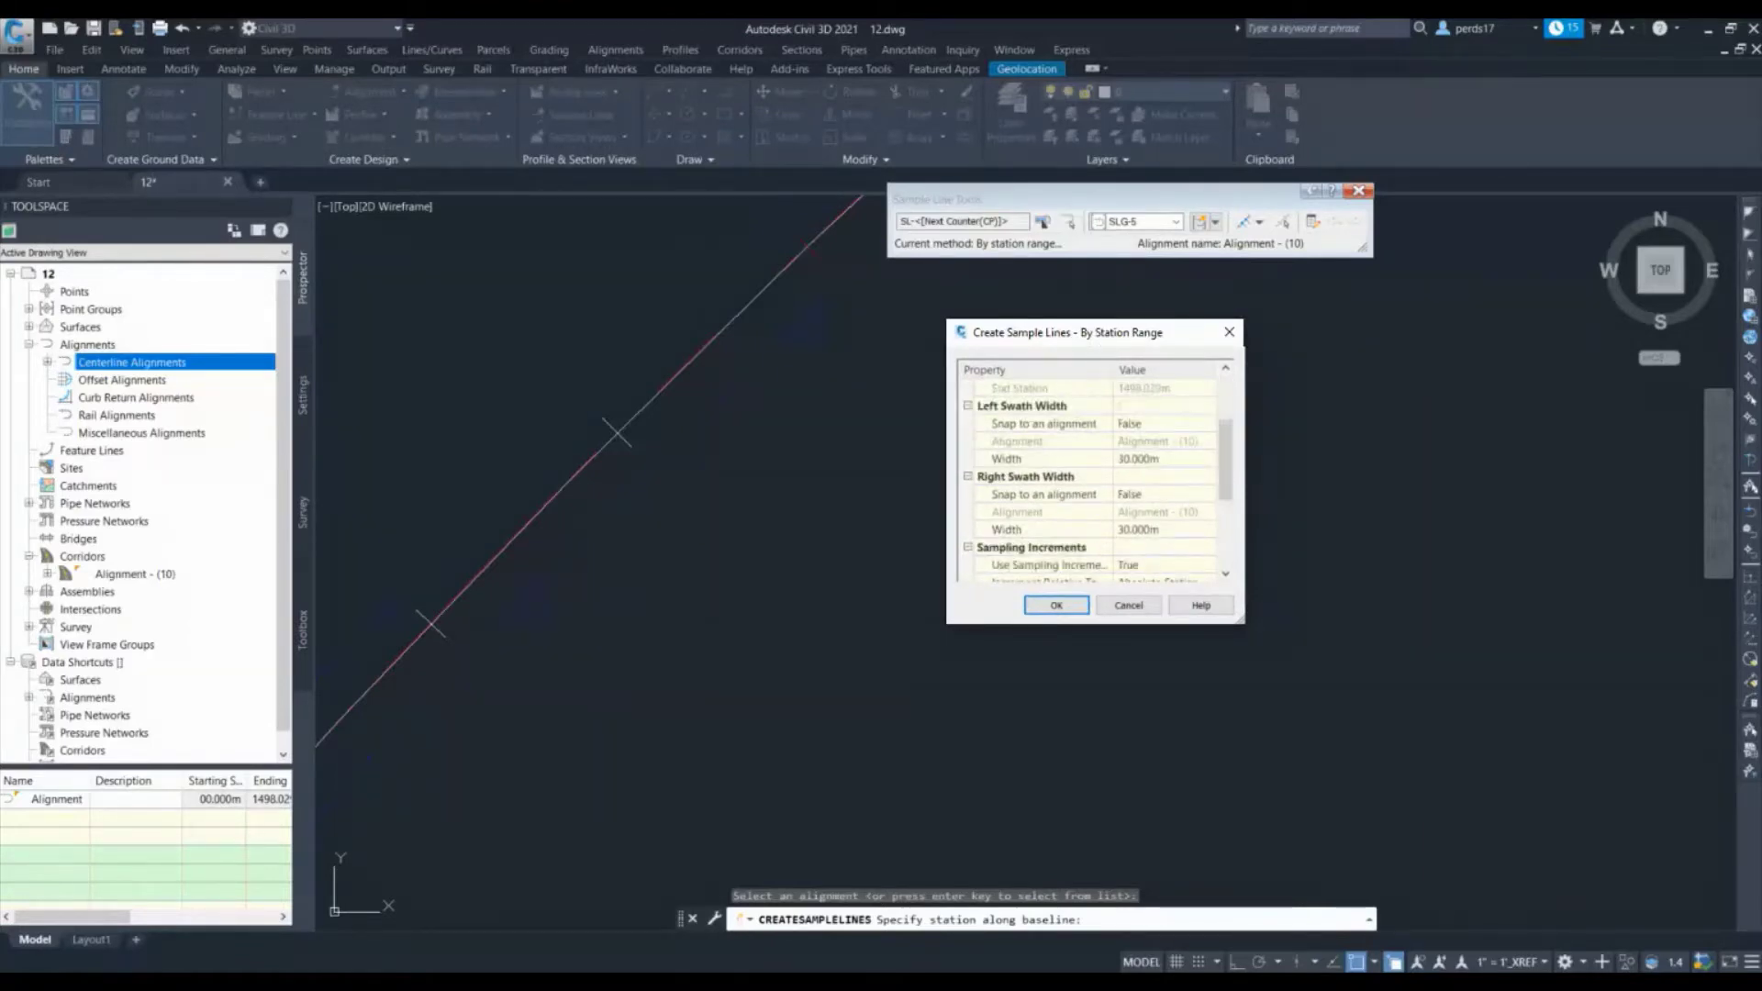
scroll(1090, 472, down, 2)
click(1137, 493)
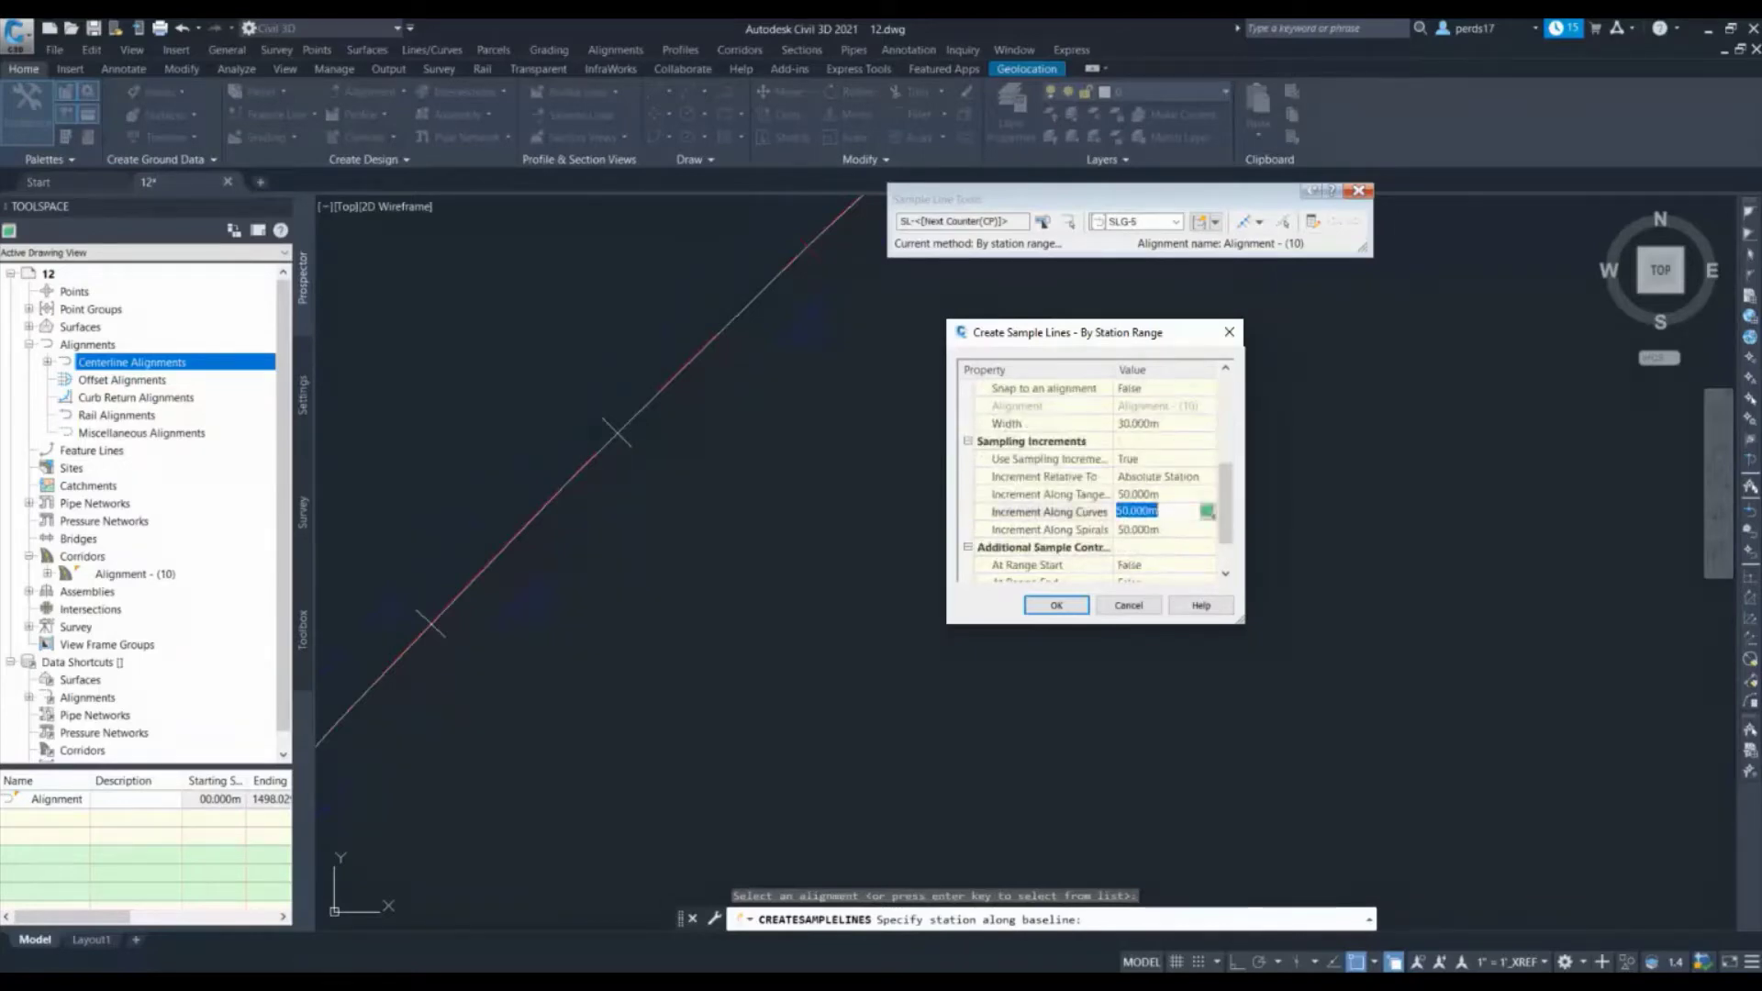
text(10)
key(Return)
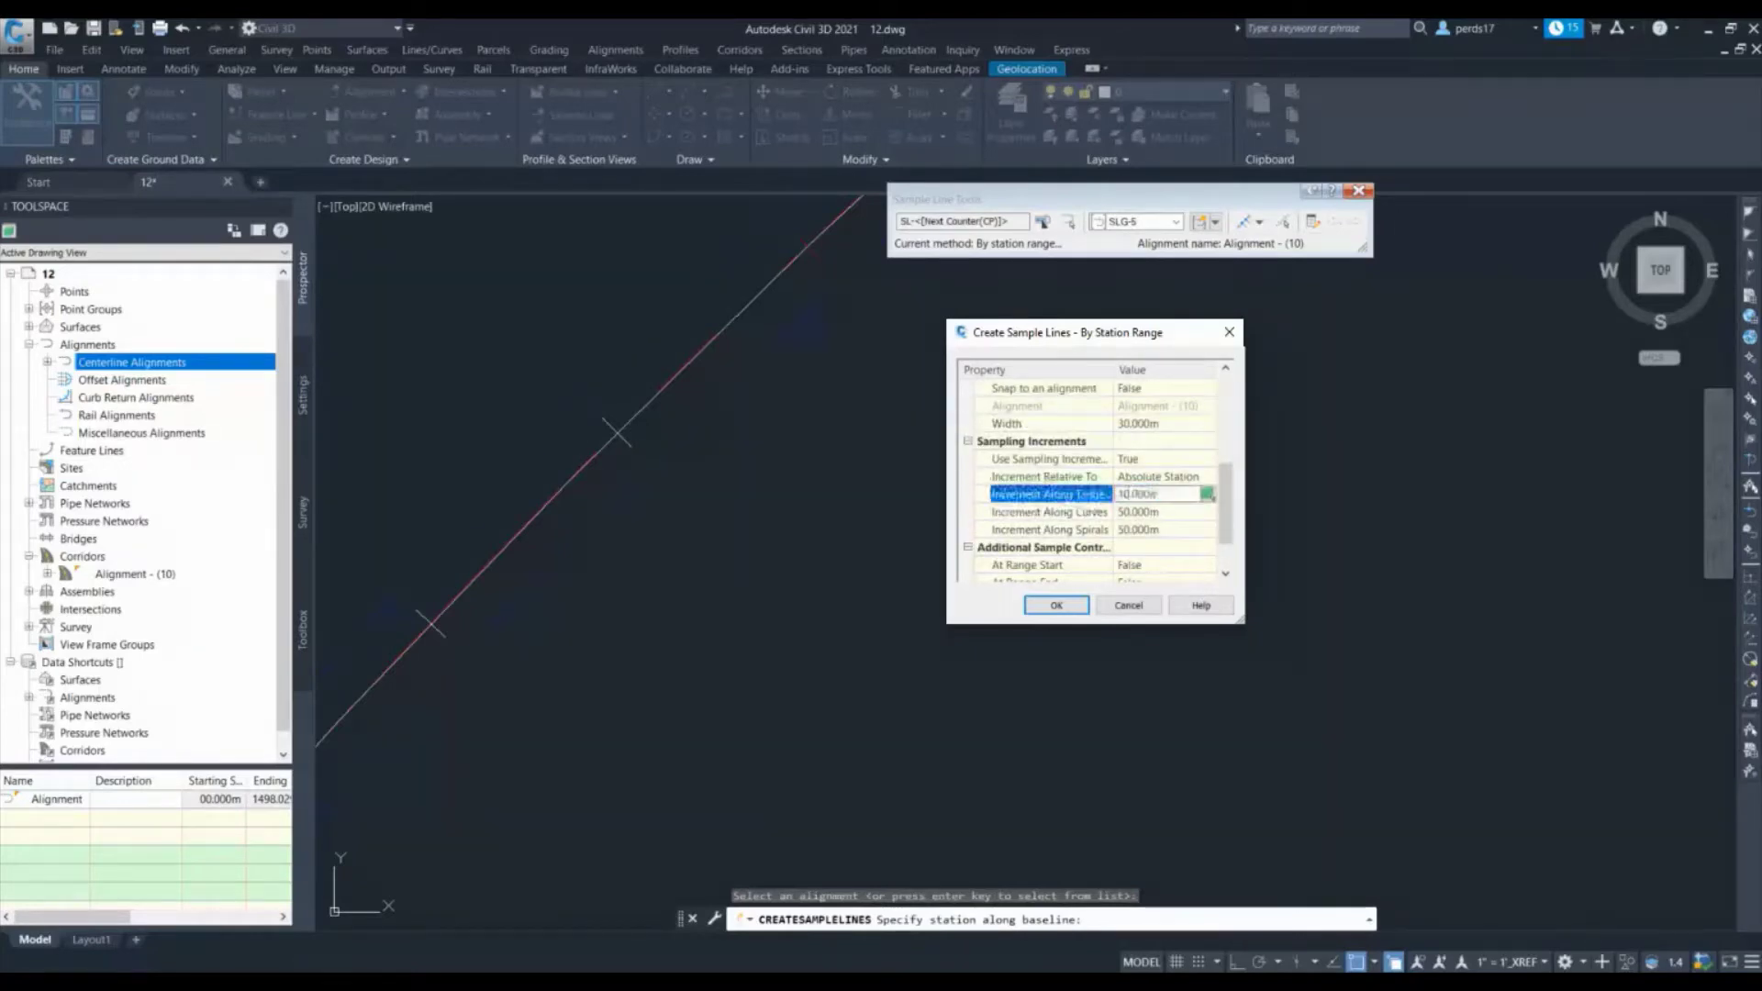
Set the increments along curves and spirals to 10 m and create the sample lines over the station range
click(1147, 511)
text(2)
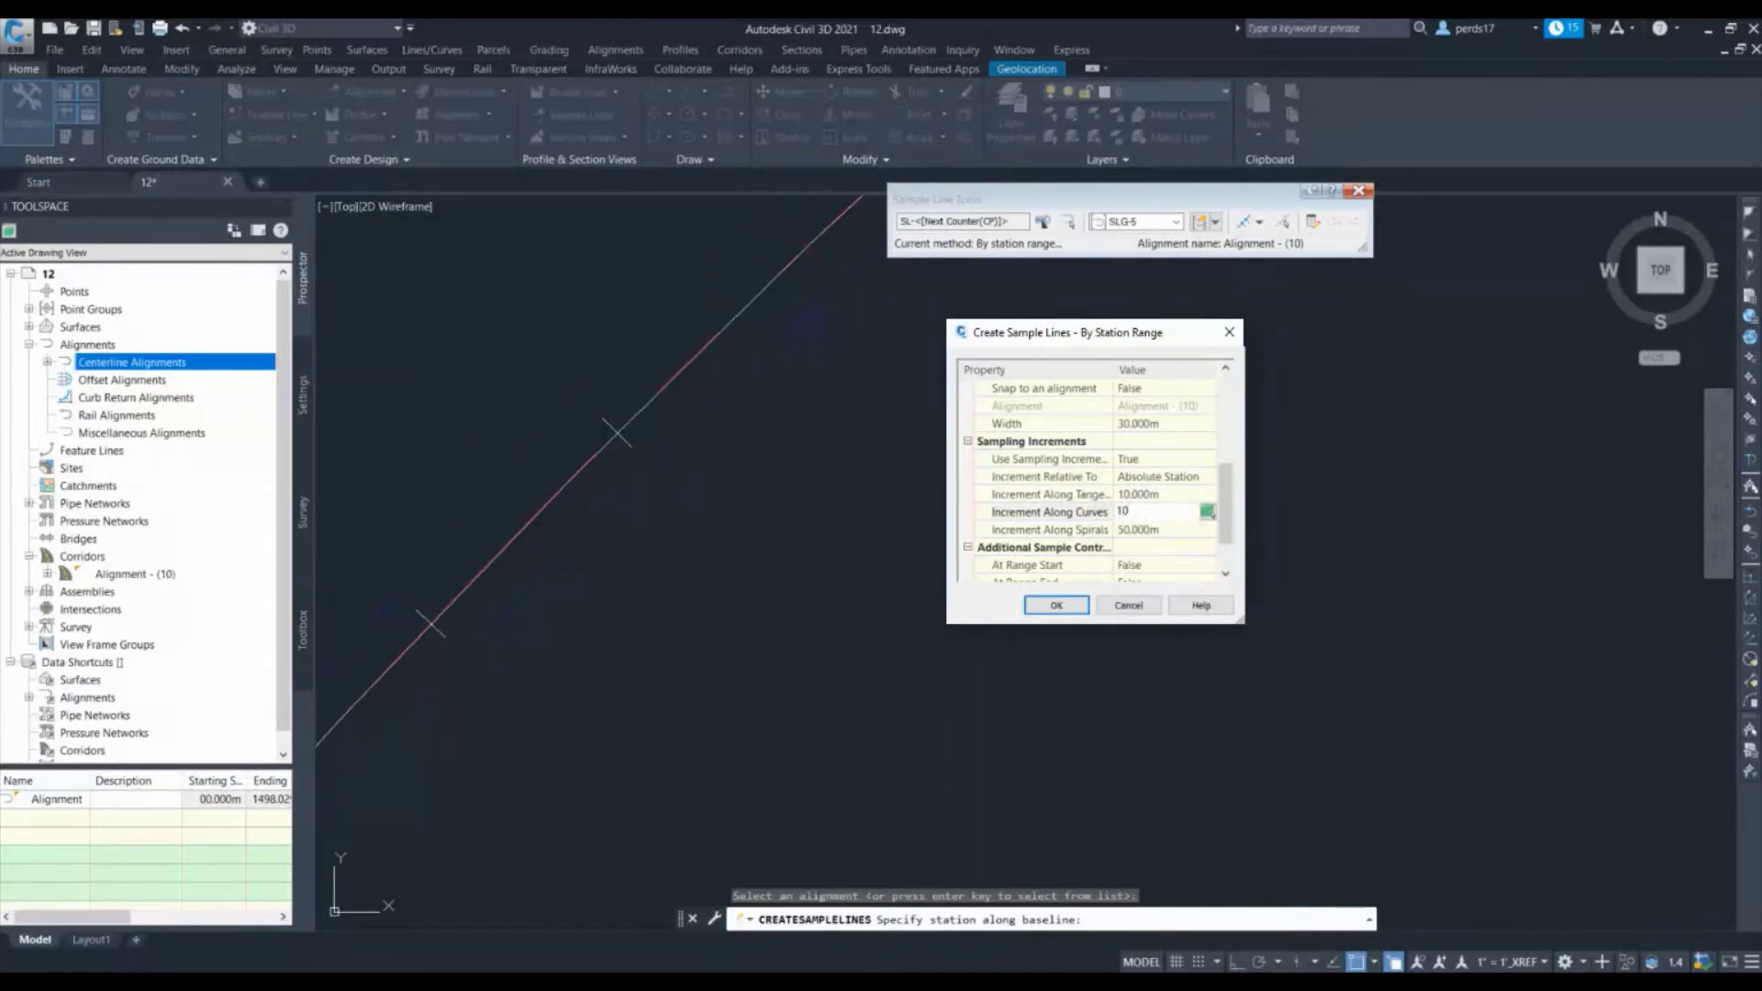
click(1147, 529)
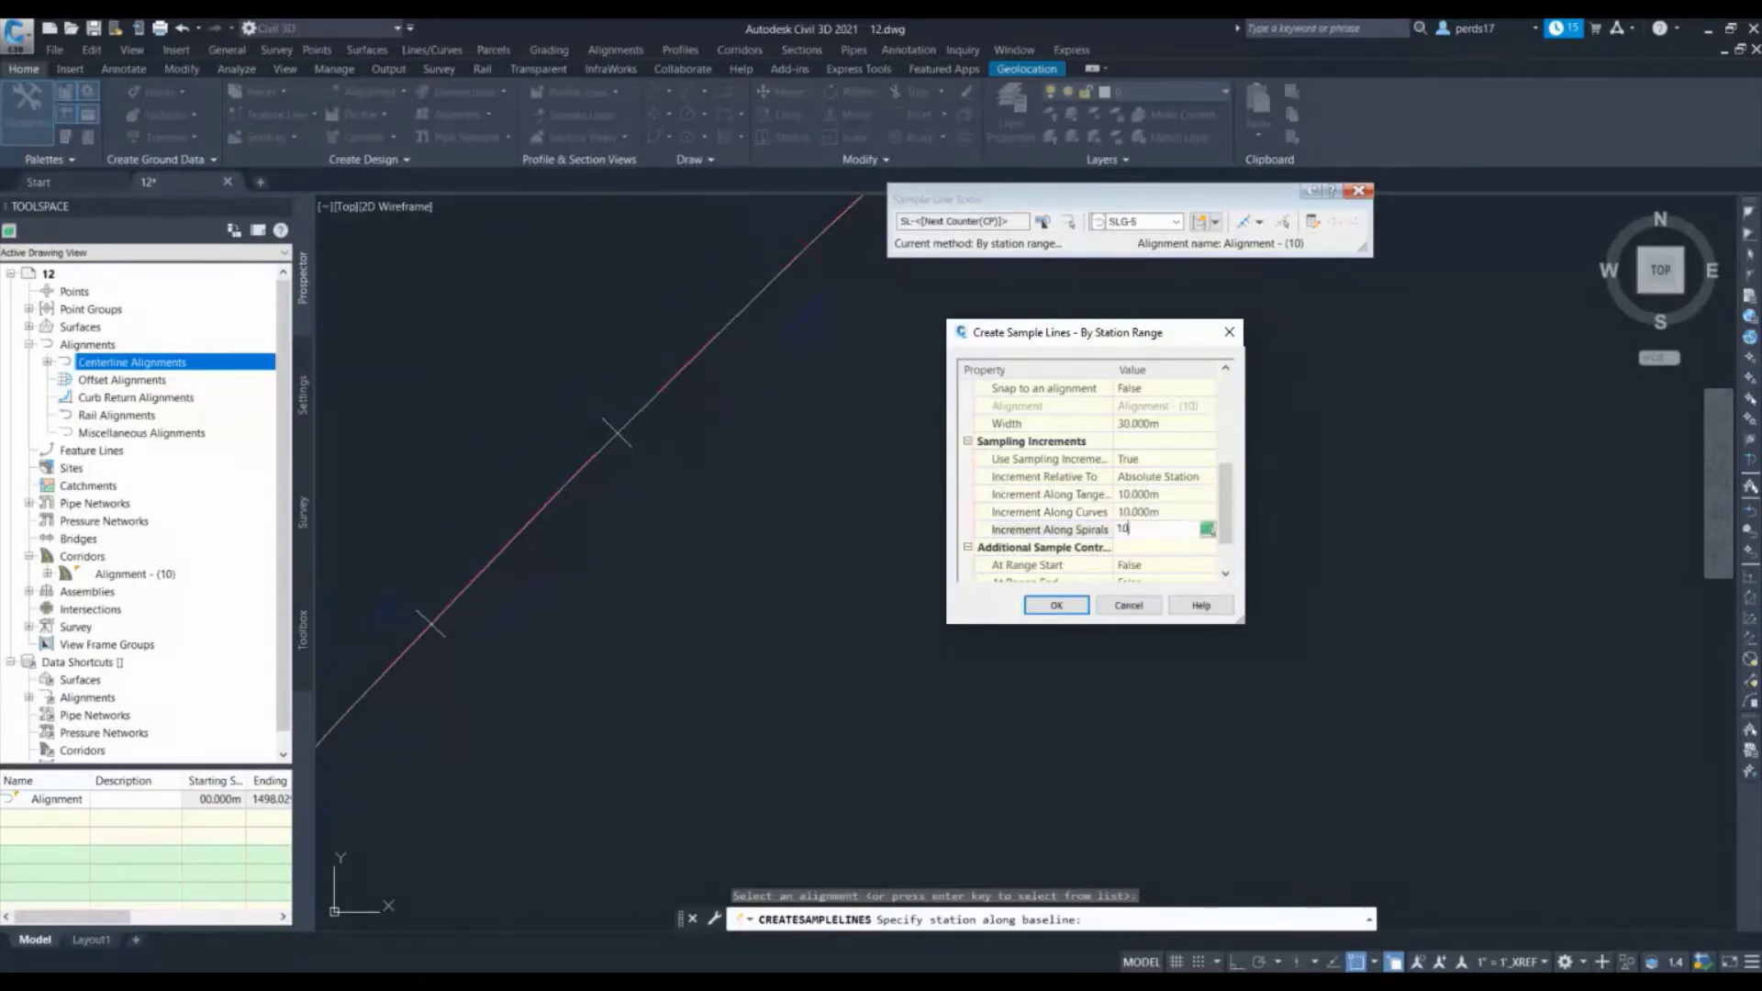
key(Return)
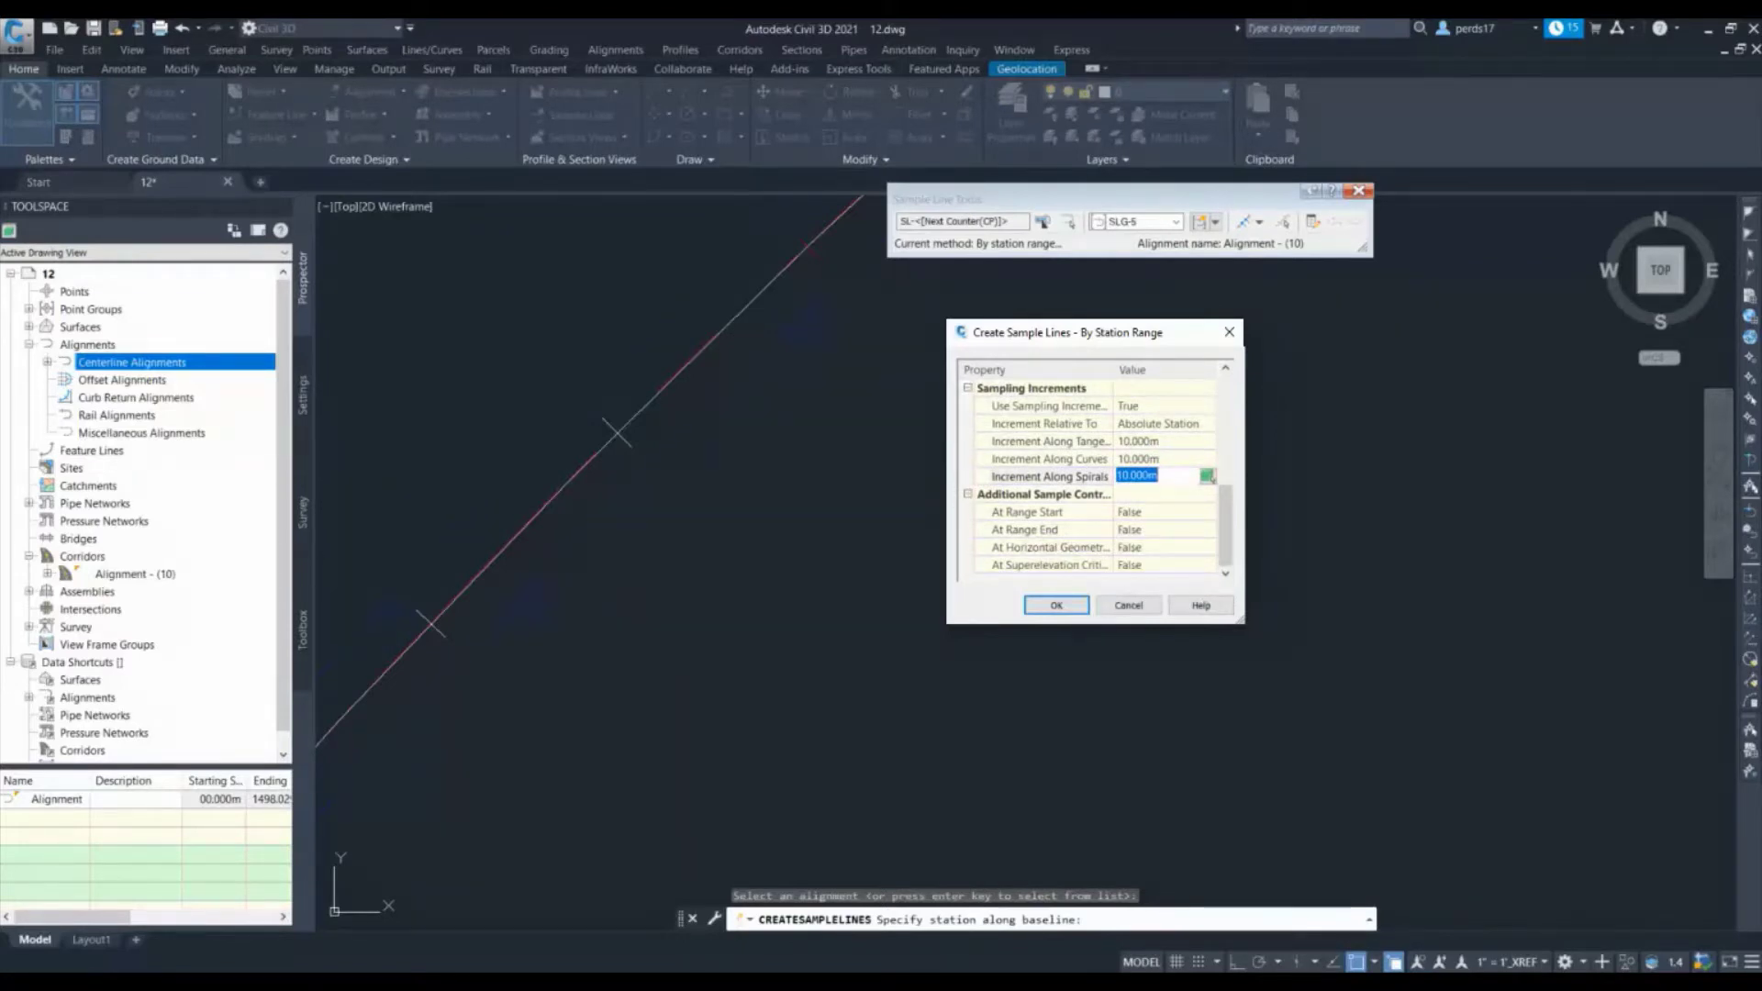
click(1073, 604)
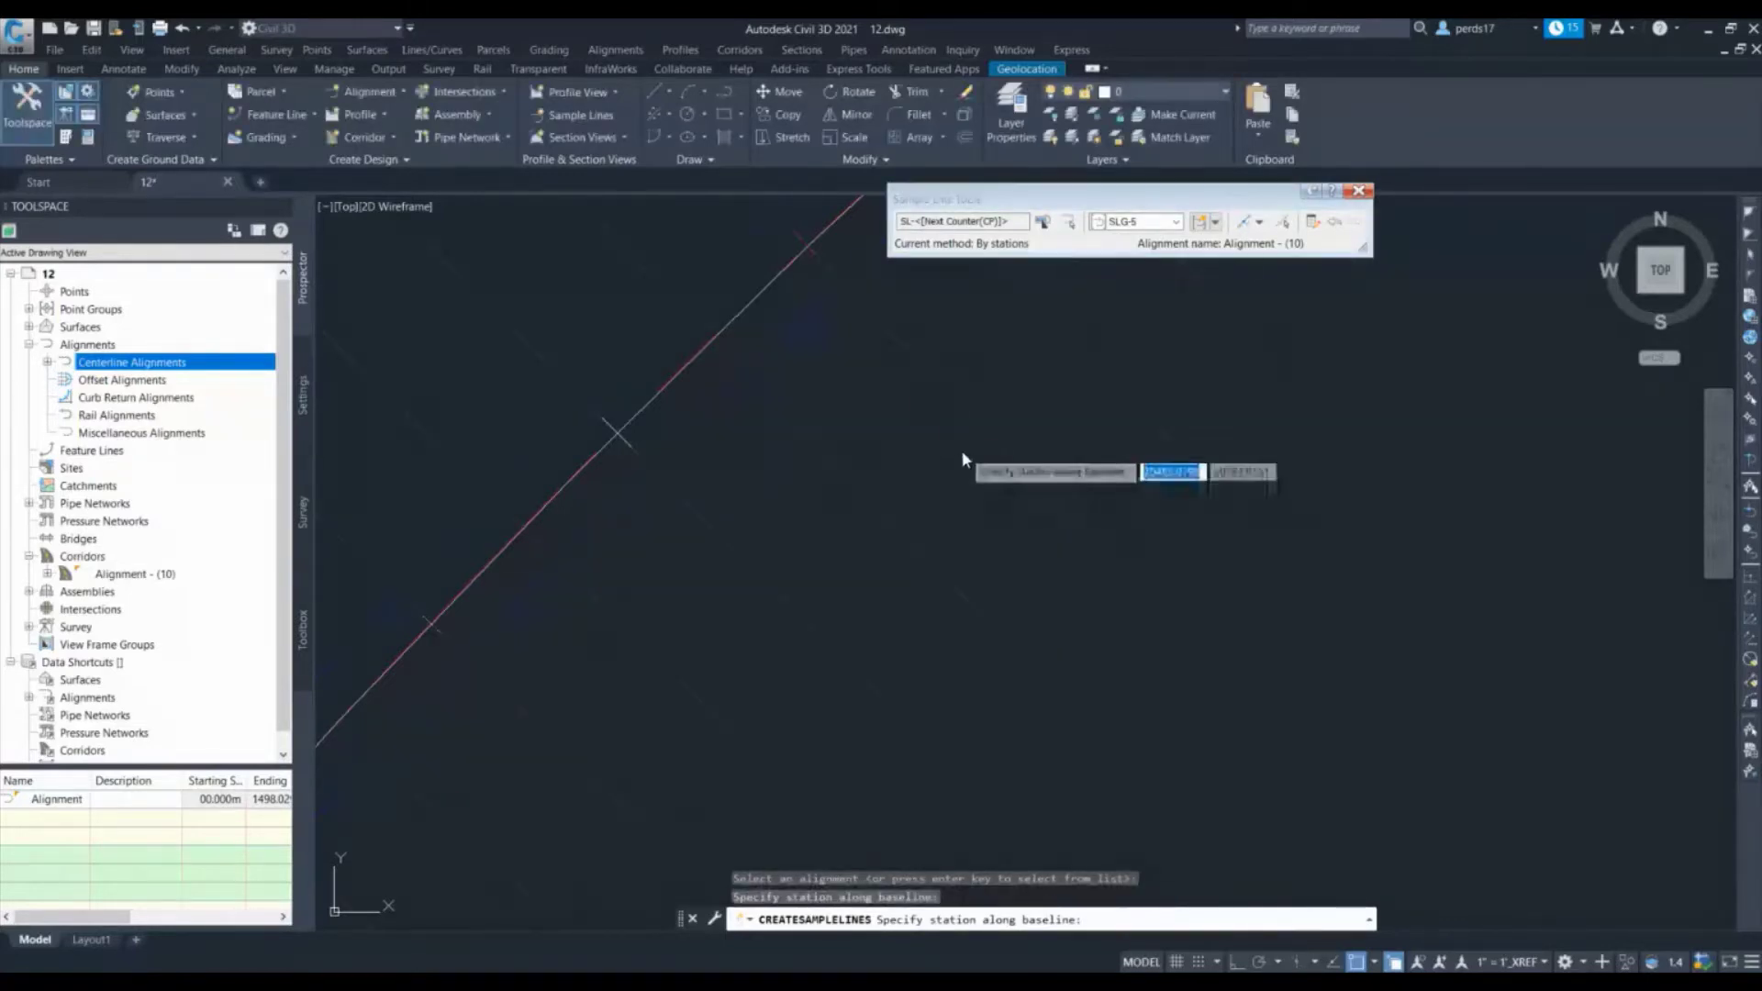
Examine the sample lines along the whole road alignment, from the curve to both ends, and the adjacent profile view
scroll(840, 484, up, 3)
scroll(799, 470, down, 2)
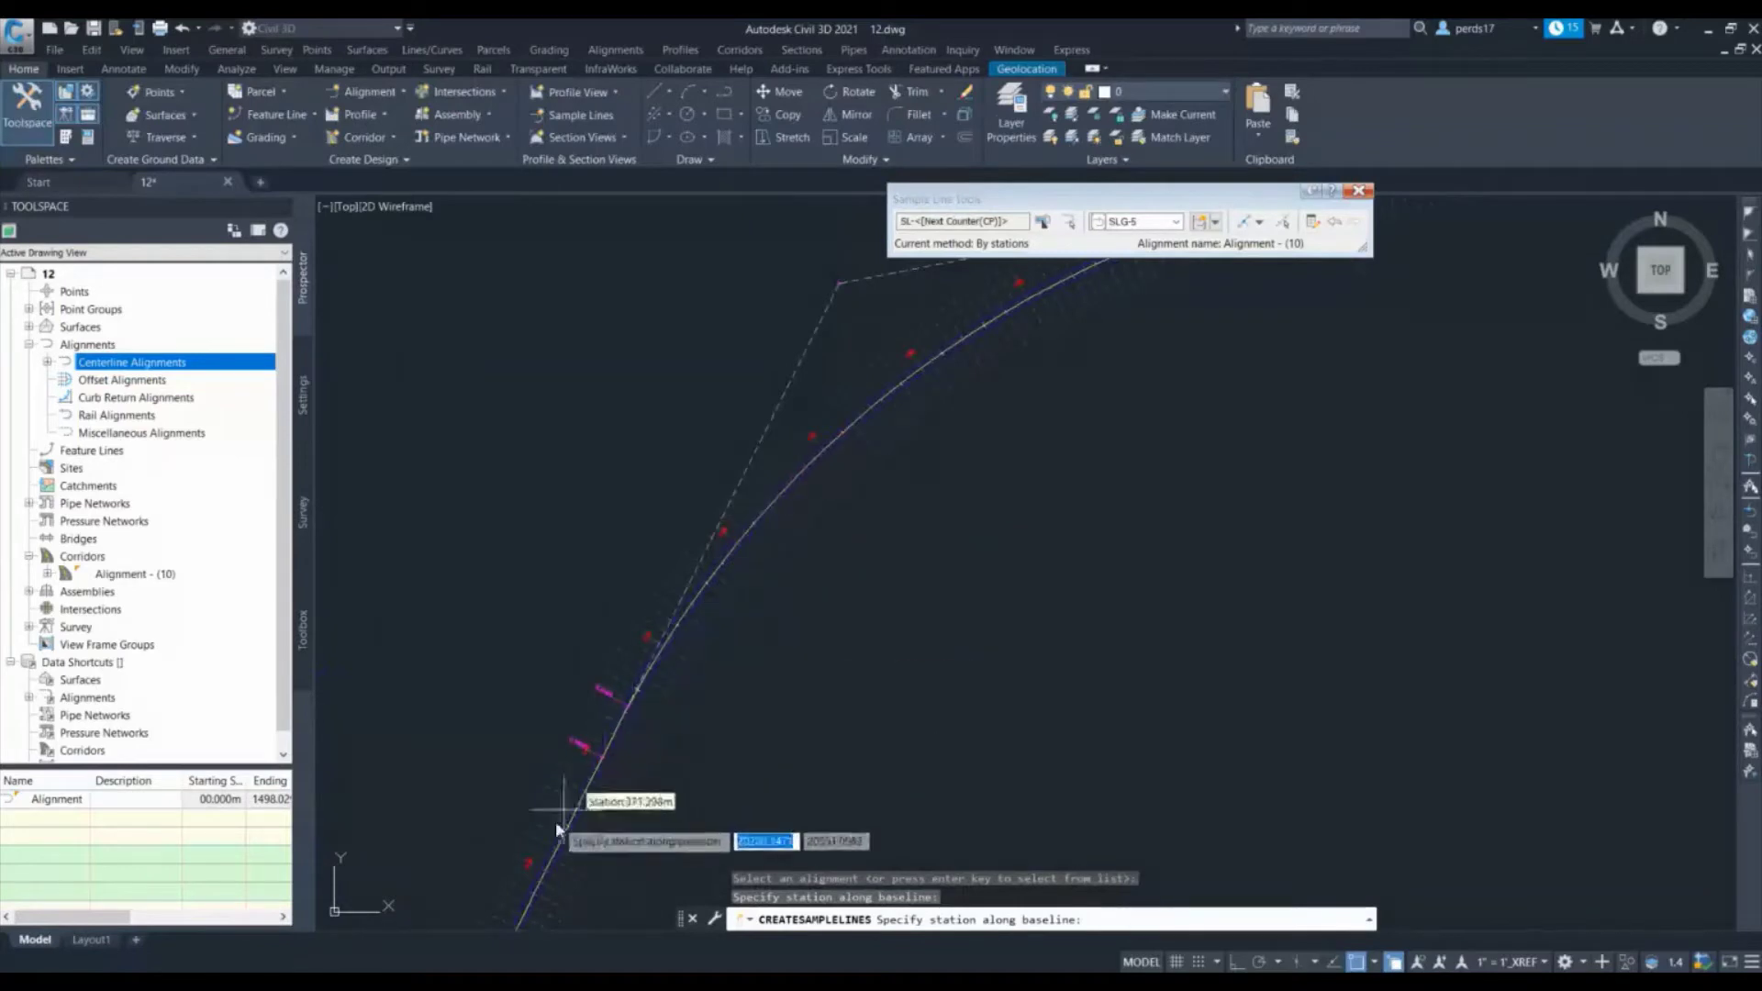
mouse_move(965, 437)
middle_down()
mouse_move(838, 532)
mouse_move(476, 650)
middle_up()
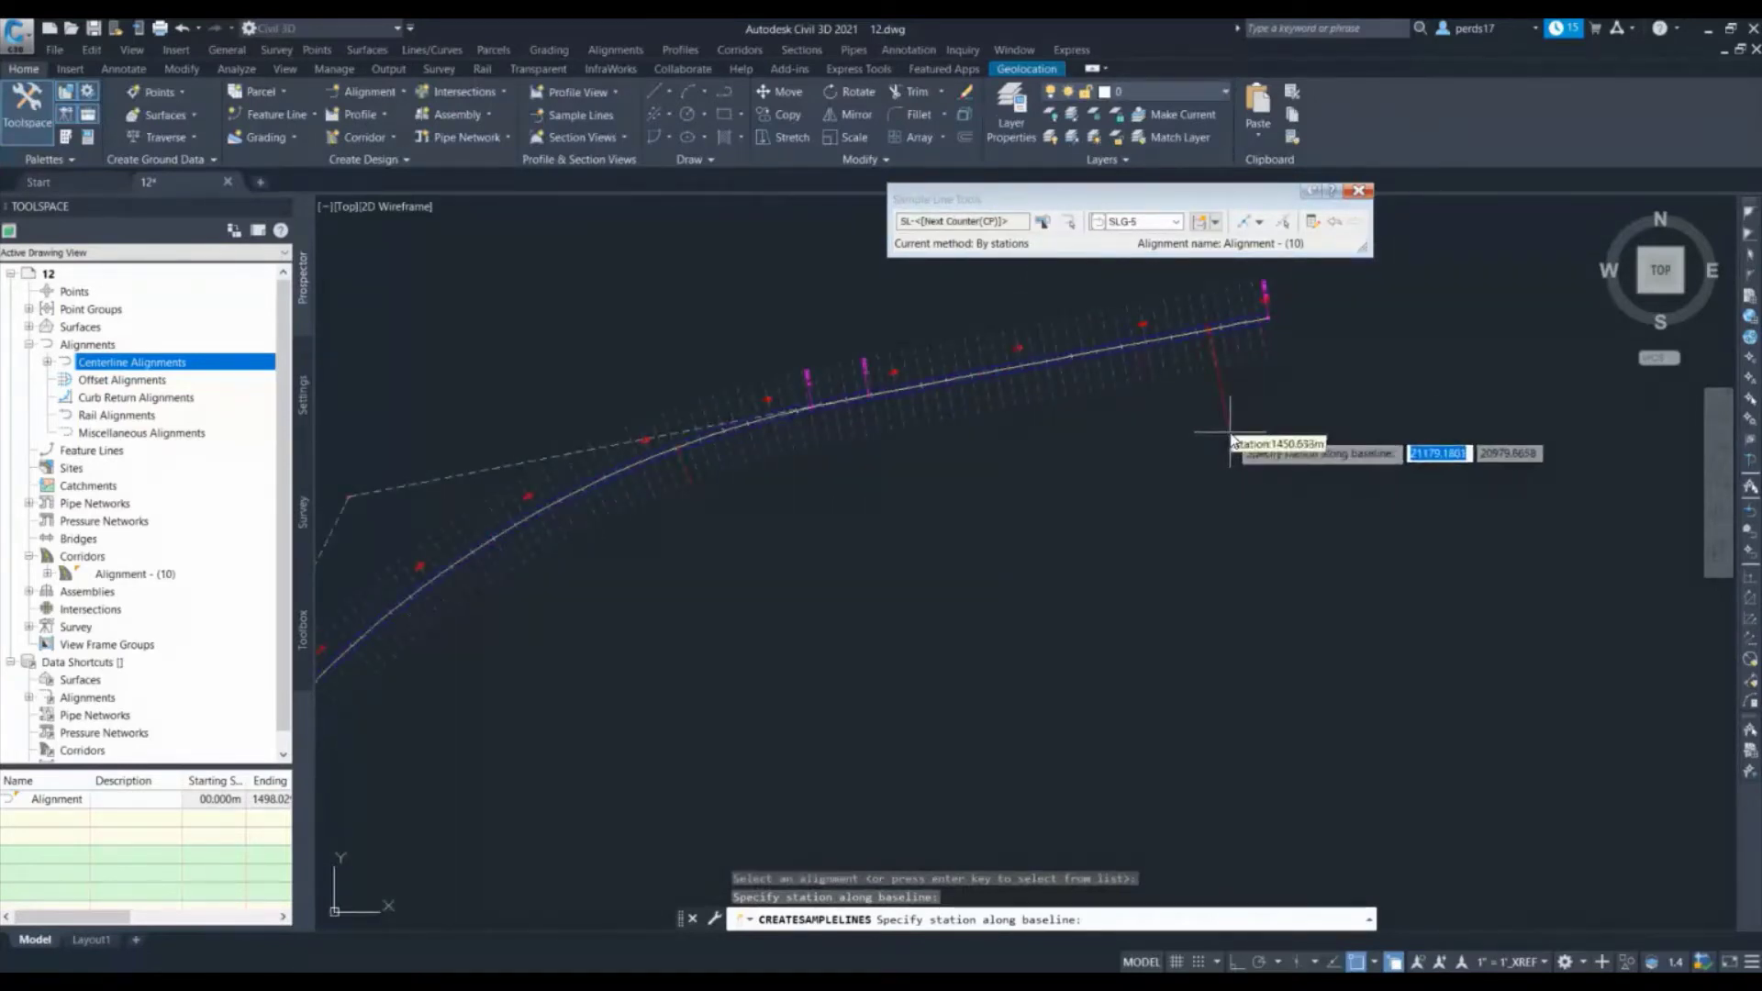
scroll(1229, 431, up, 6)
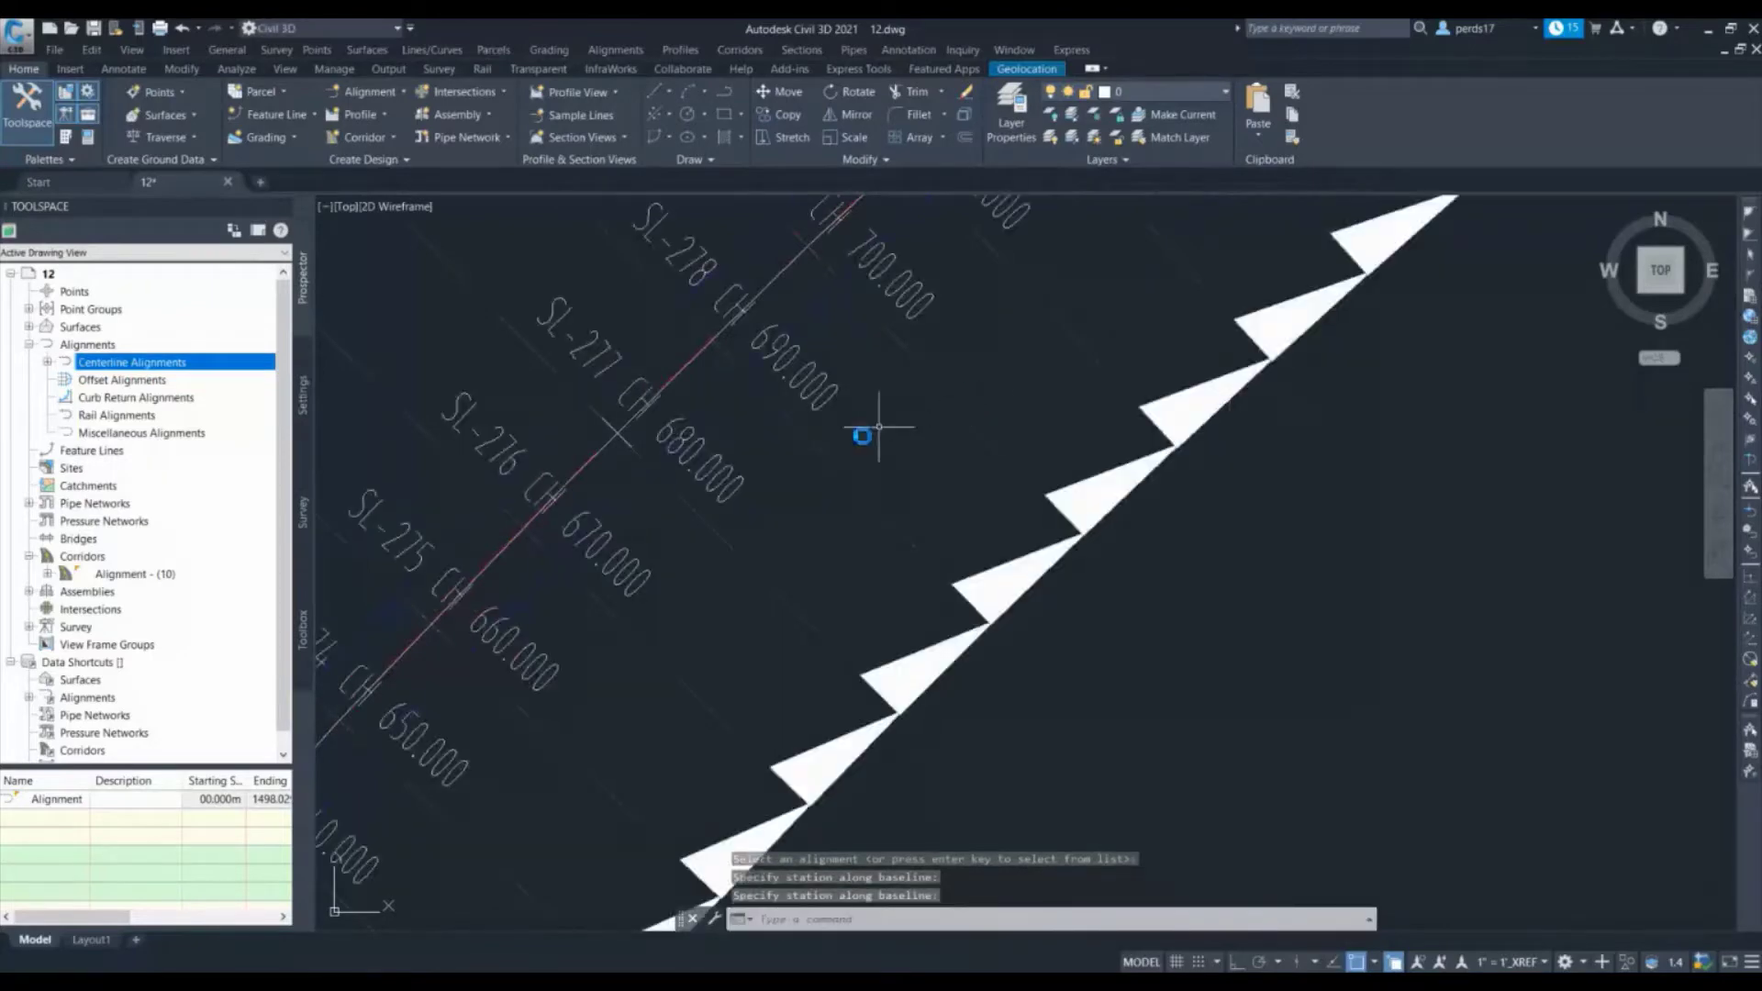
scroll(826, 439, down, 8)
middle_drag(1028, 262, 702, 500)
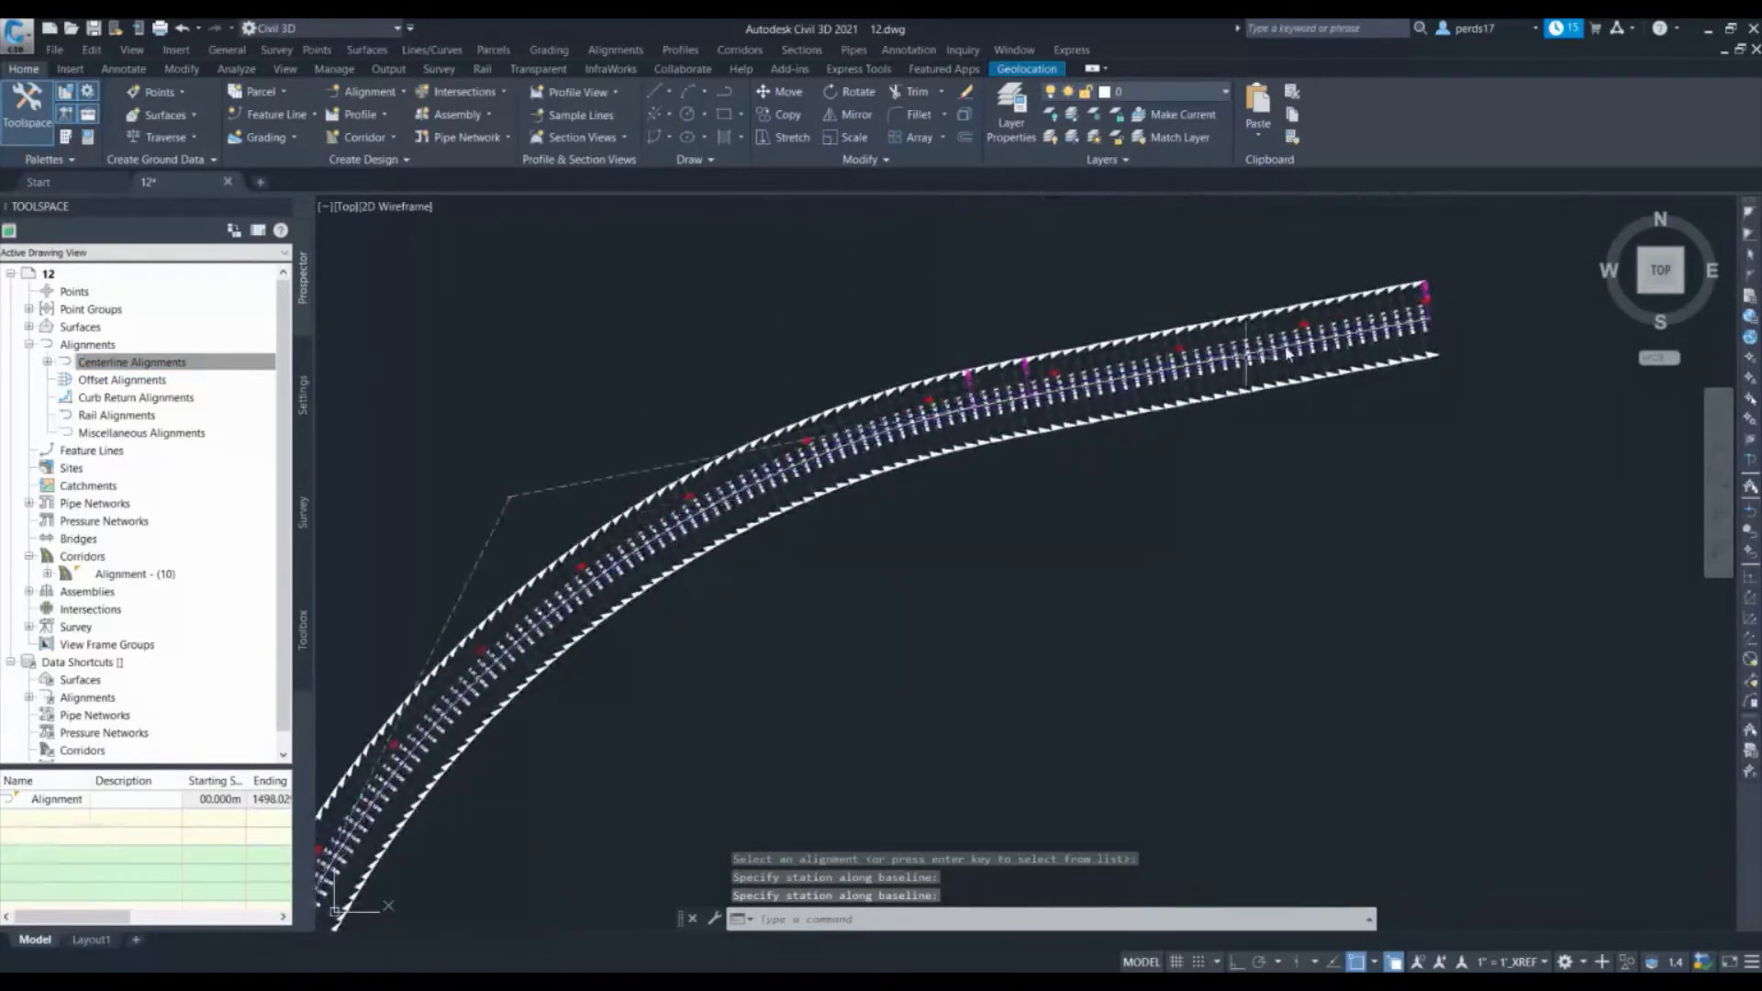
scroll(1447, 302, up, 9)
scroll(1015, 347, down, 10)
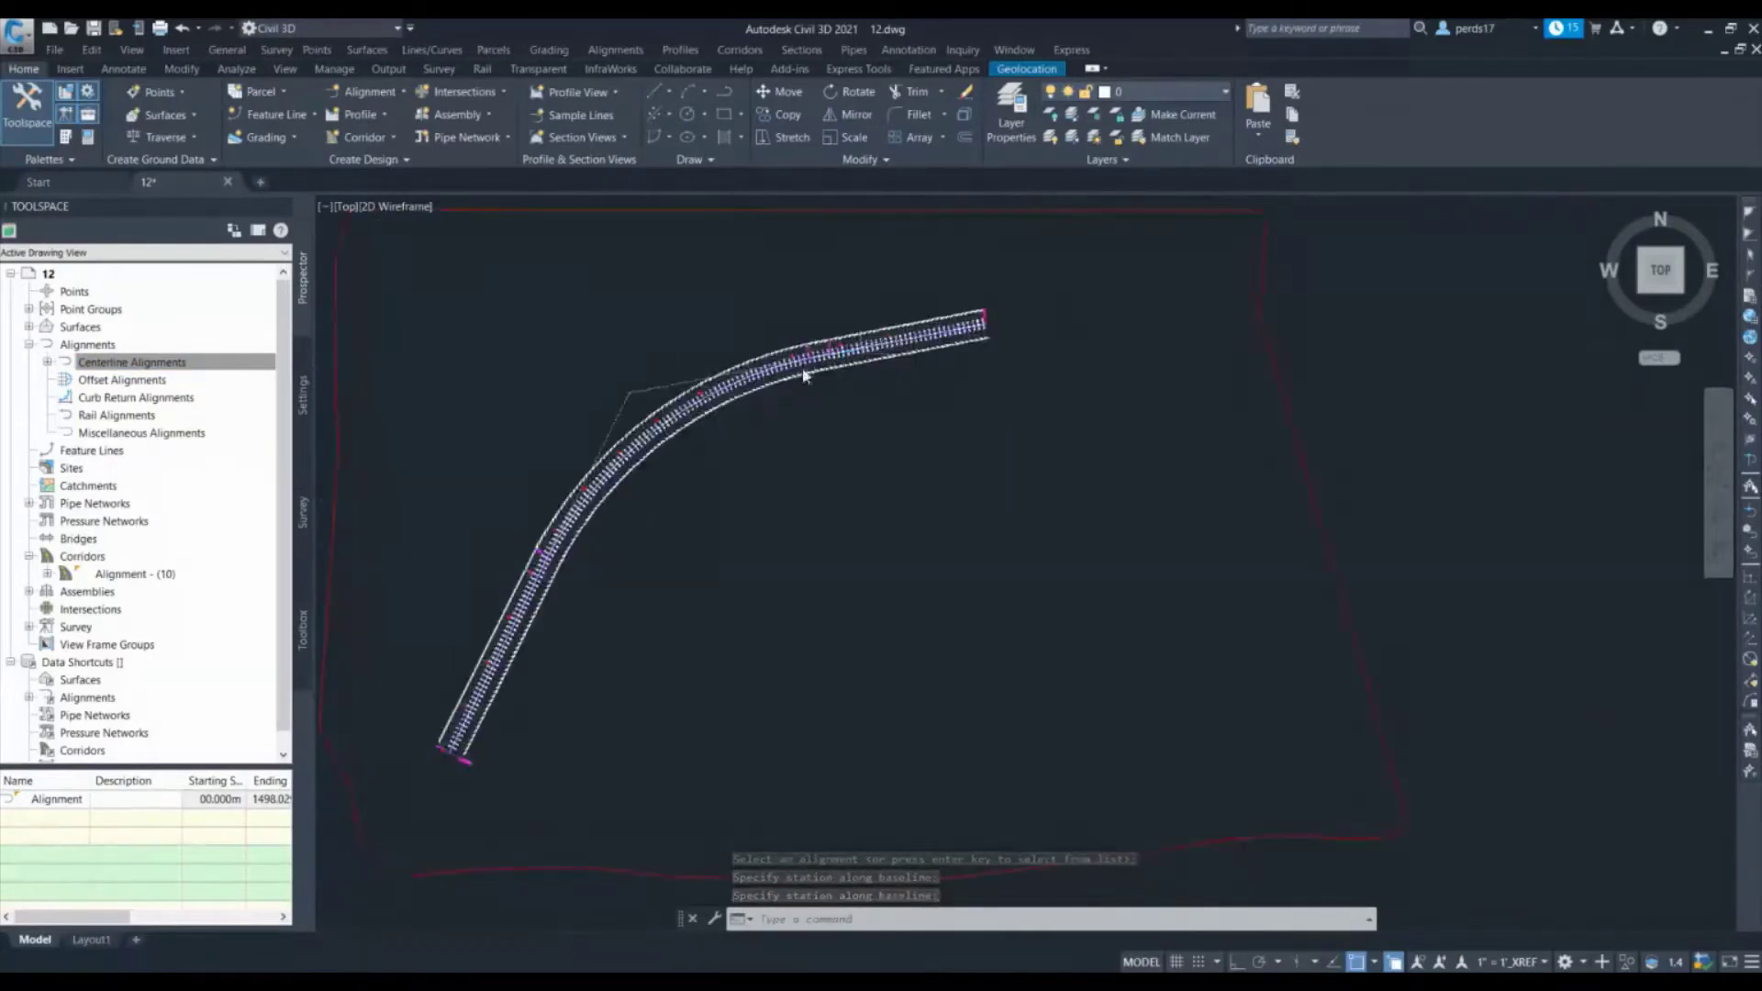
middle_drag(936, 360, 620, 388)
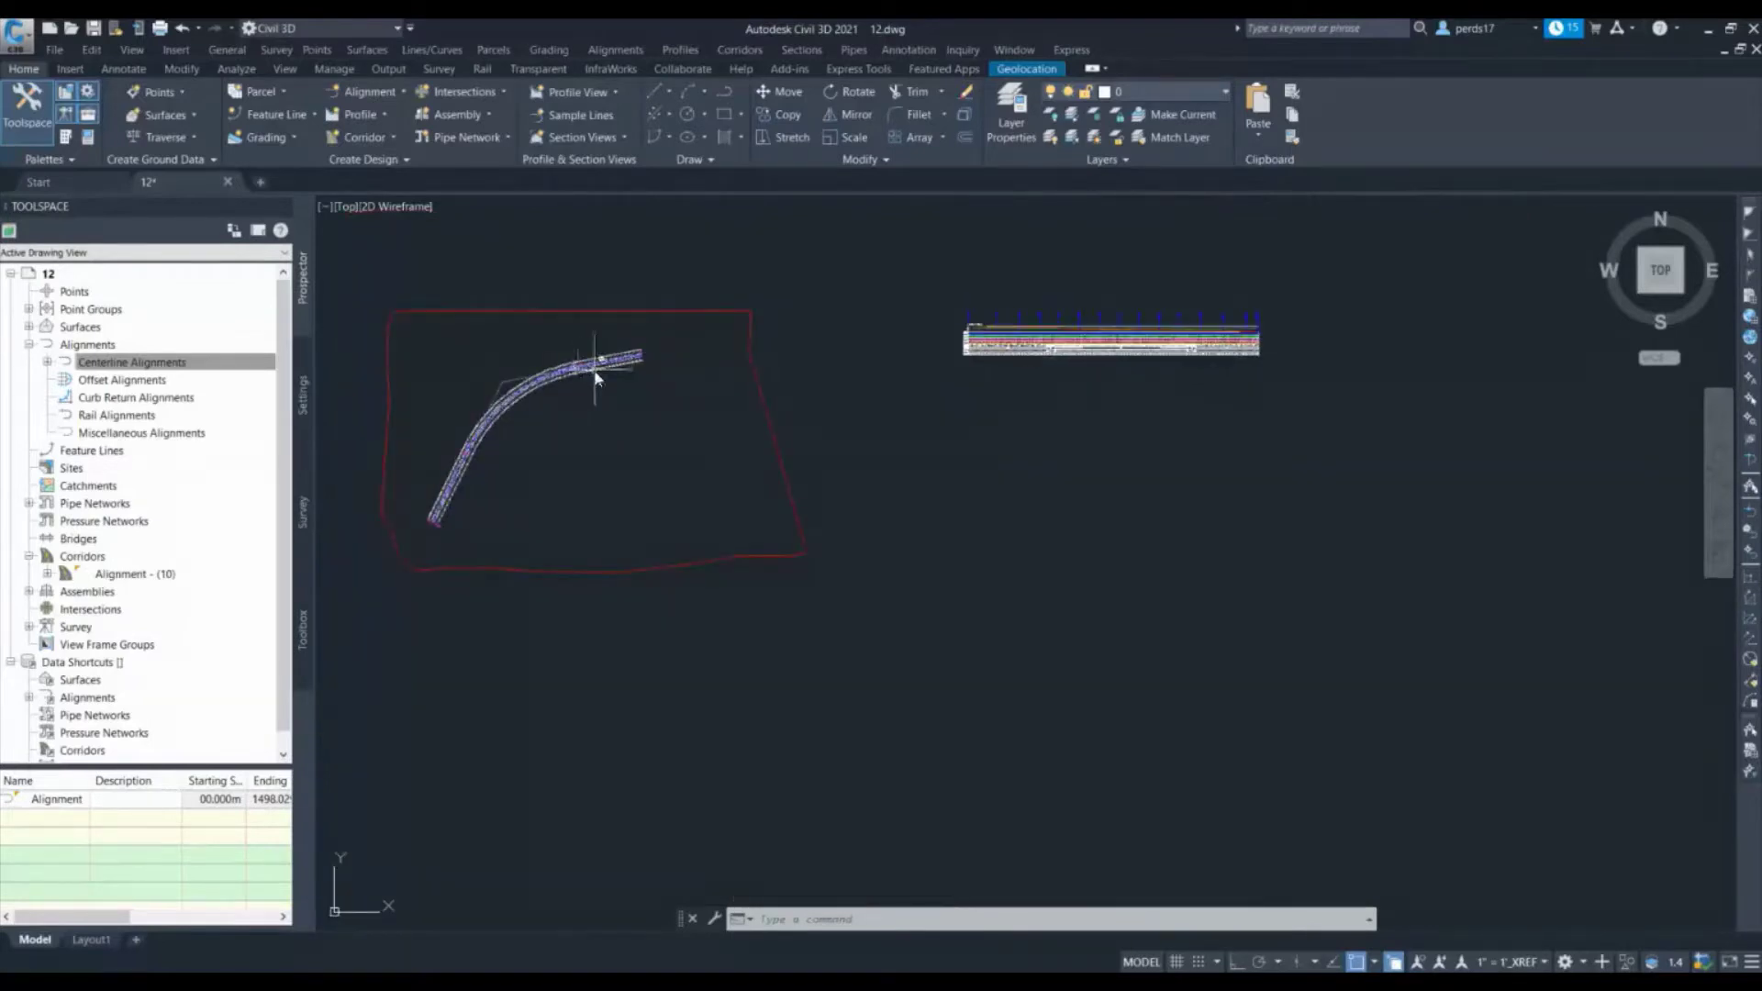
scroll(589, 363, up, 2)
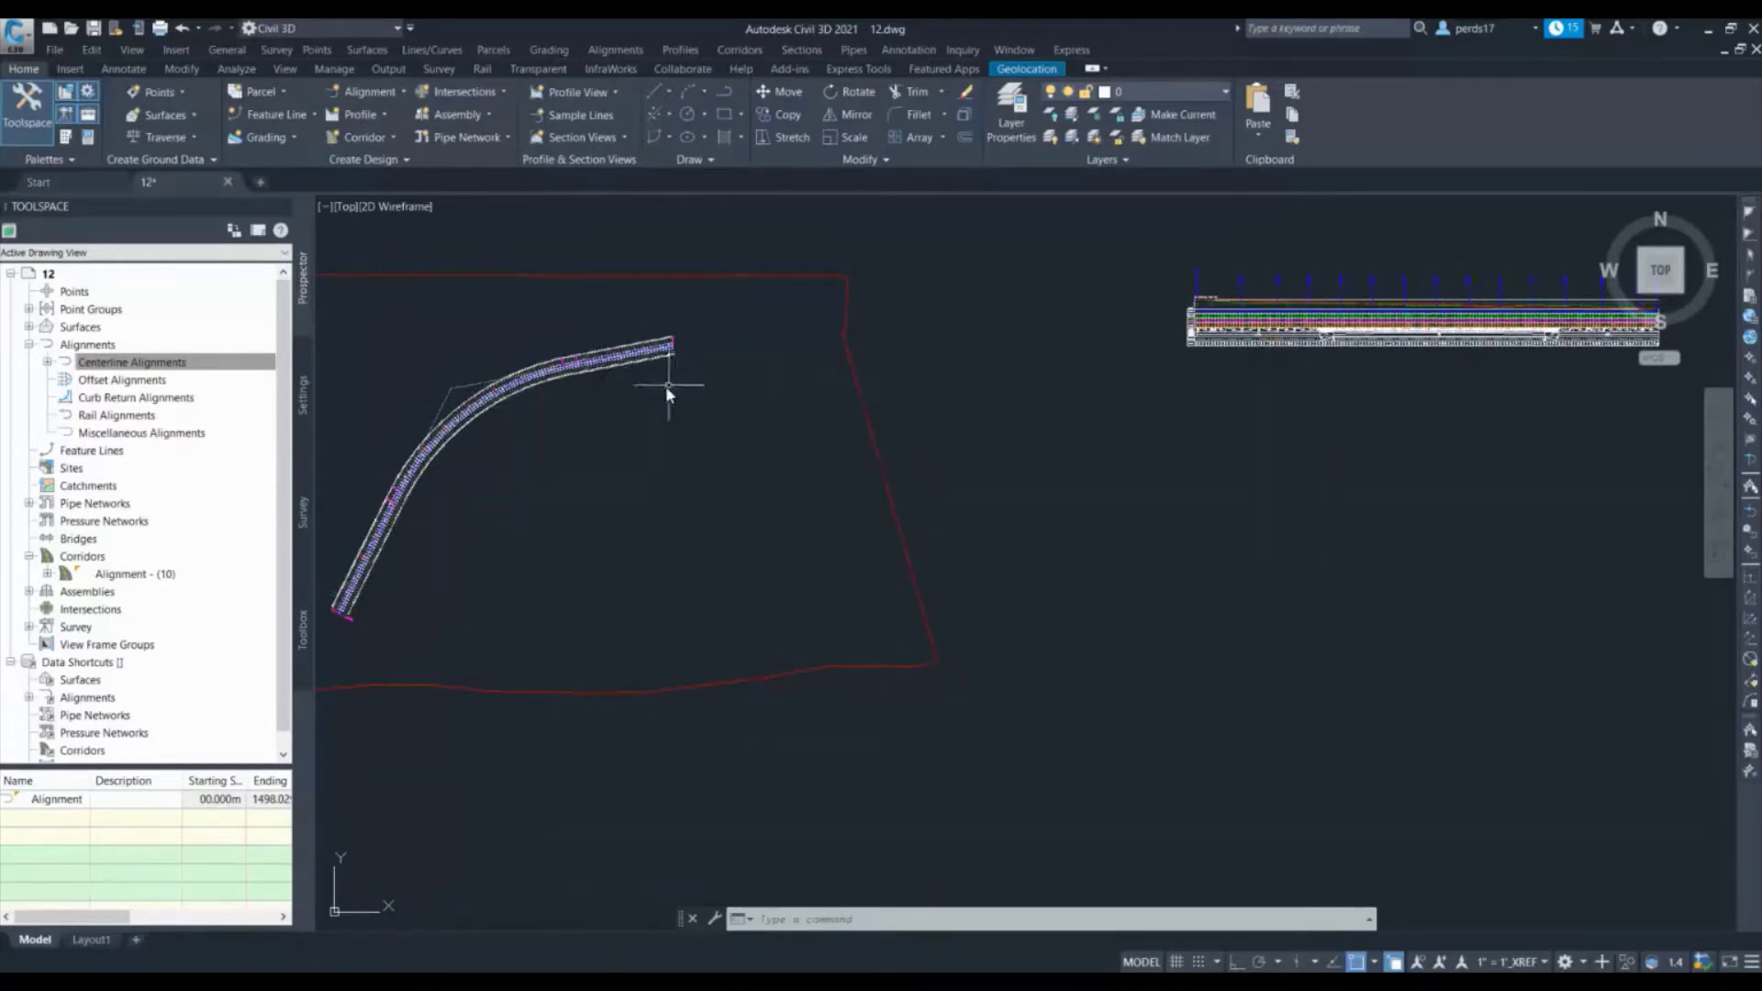
scroll(668, 386, down, 2)
middle_drag(888, 413, 769, 435)
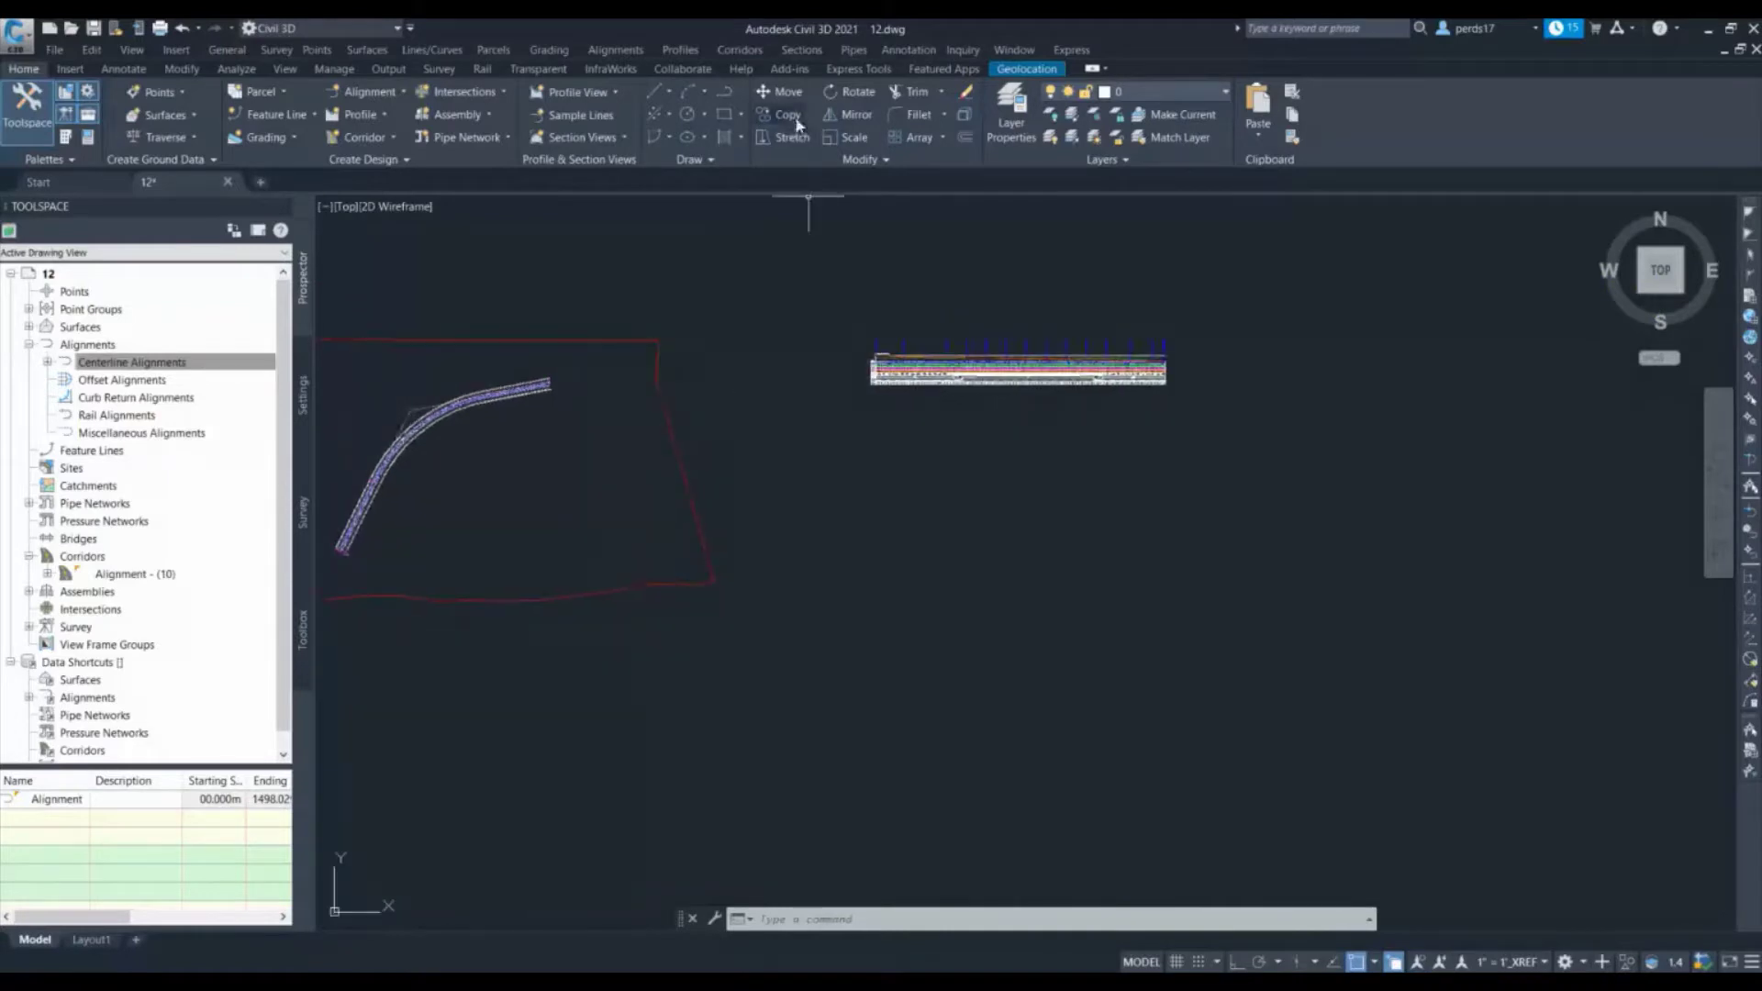
Start creating multiple section views for Alignment - (10) and choose Draft placement in a model space grid
click(798, 51)
click(853, 115)
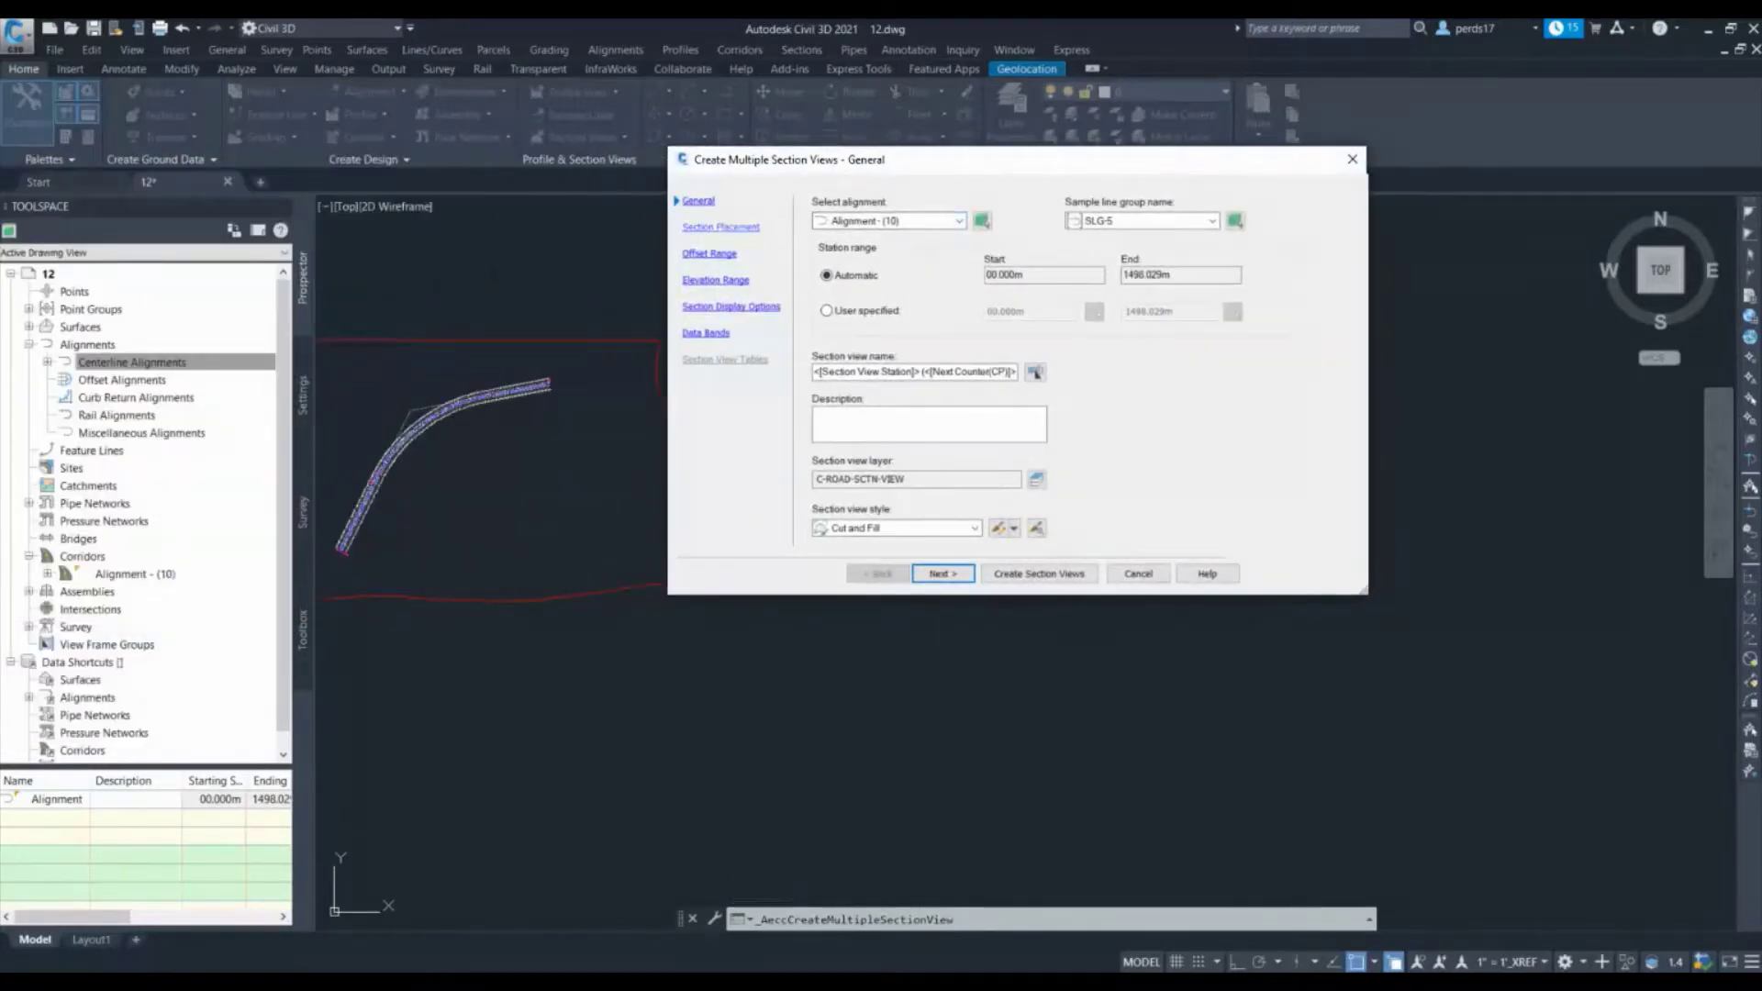
key(Return)
click(829, 313)
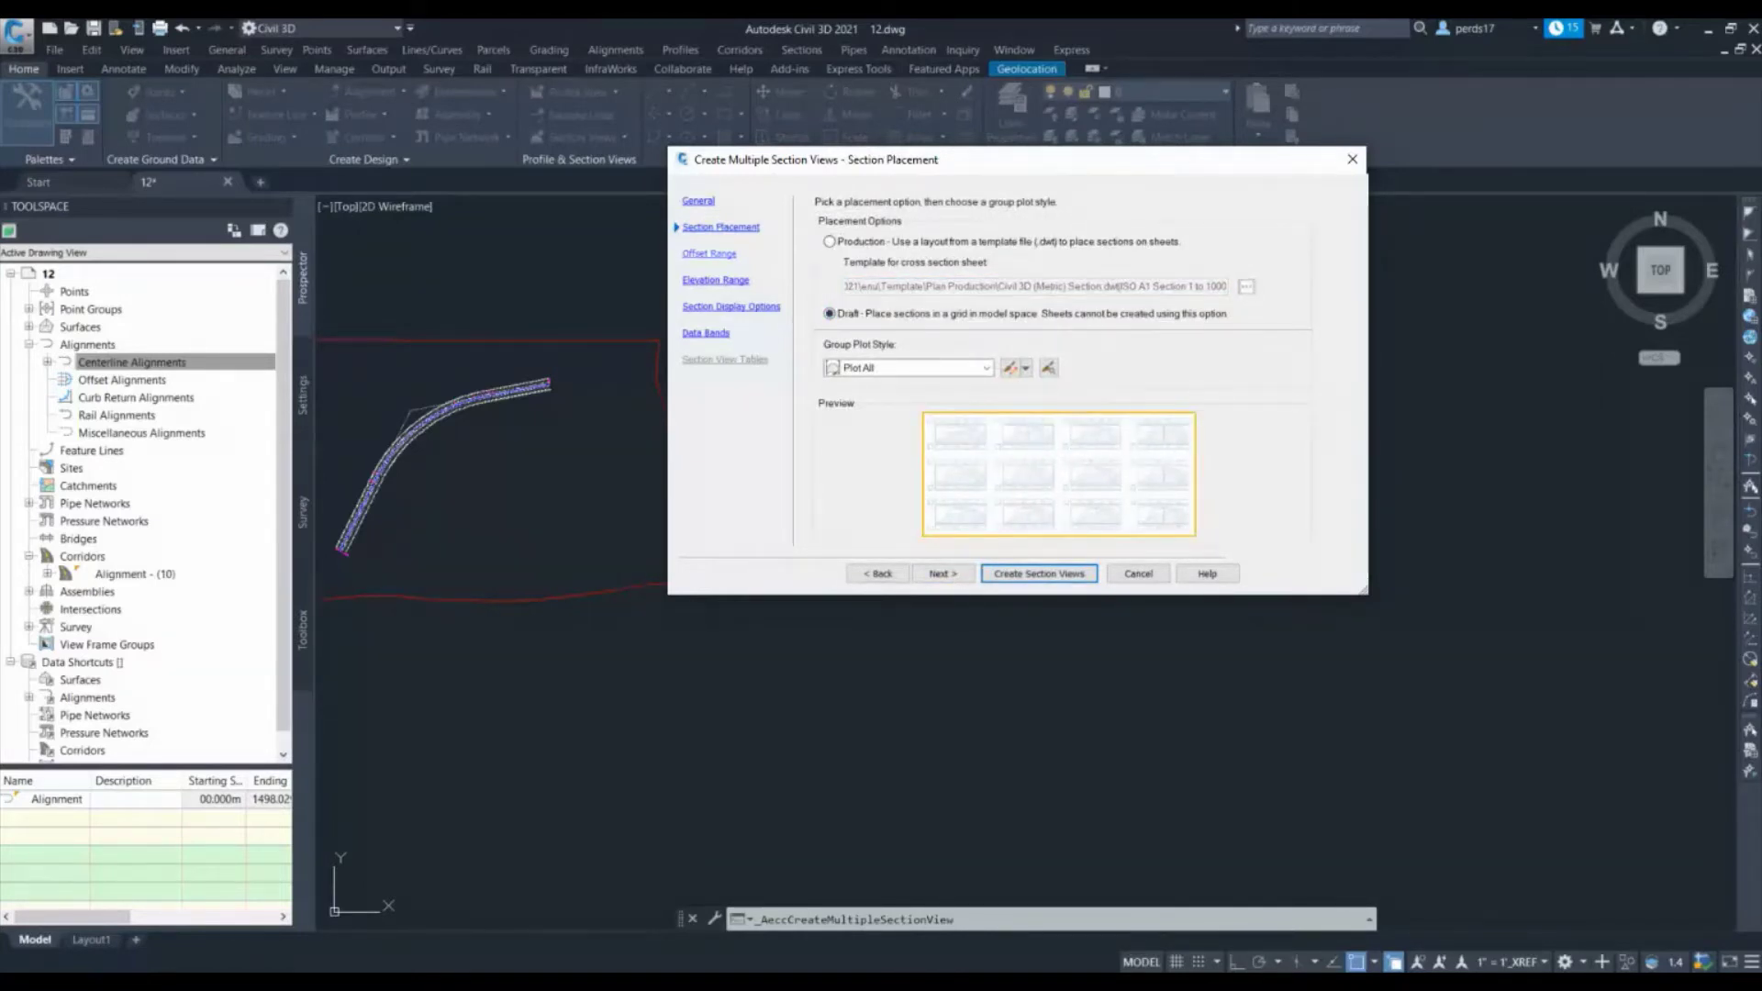
Keep the offset, elevation and display settings and choose the _Design and Existing Levels with Offsets band set for the section views
key(alt+n)
key(alt+n)
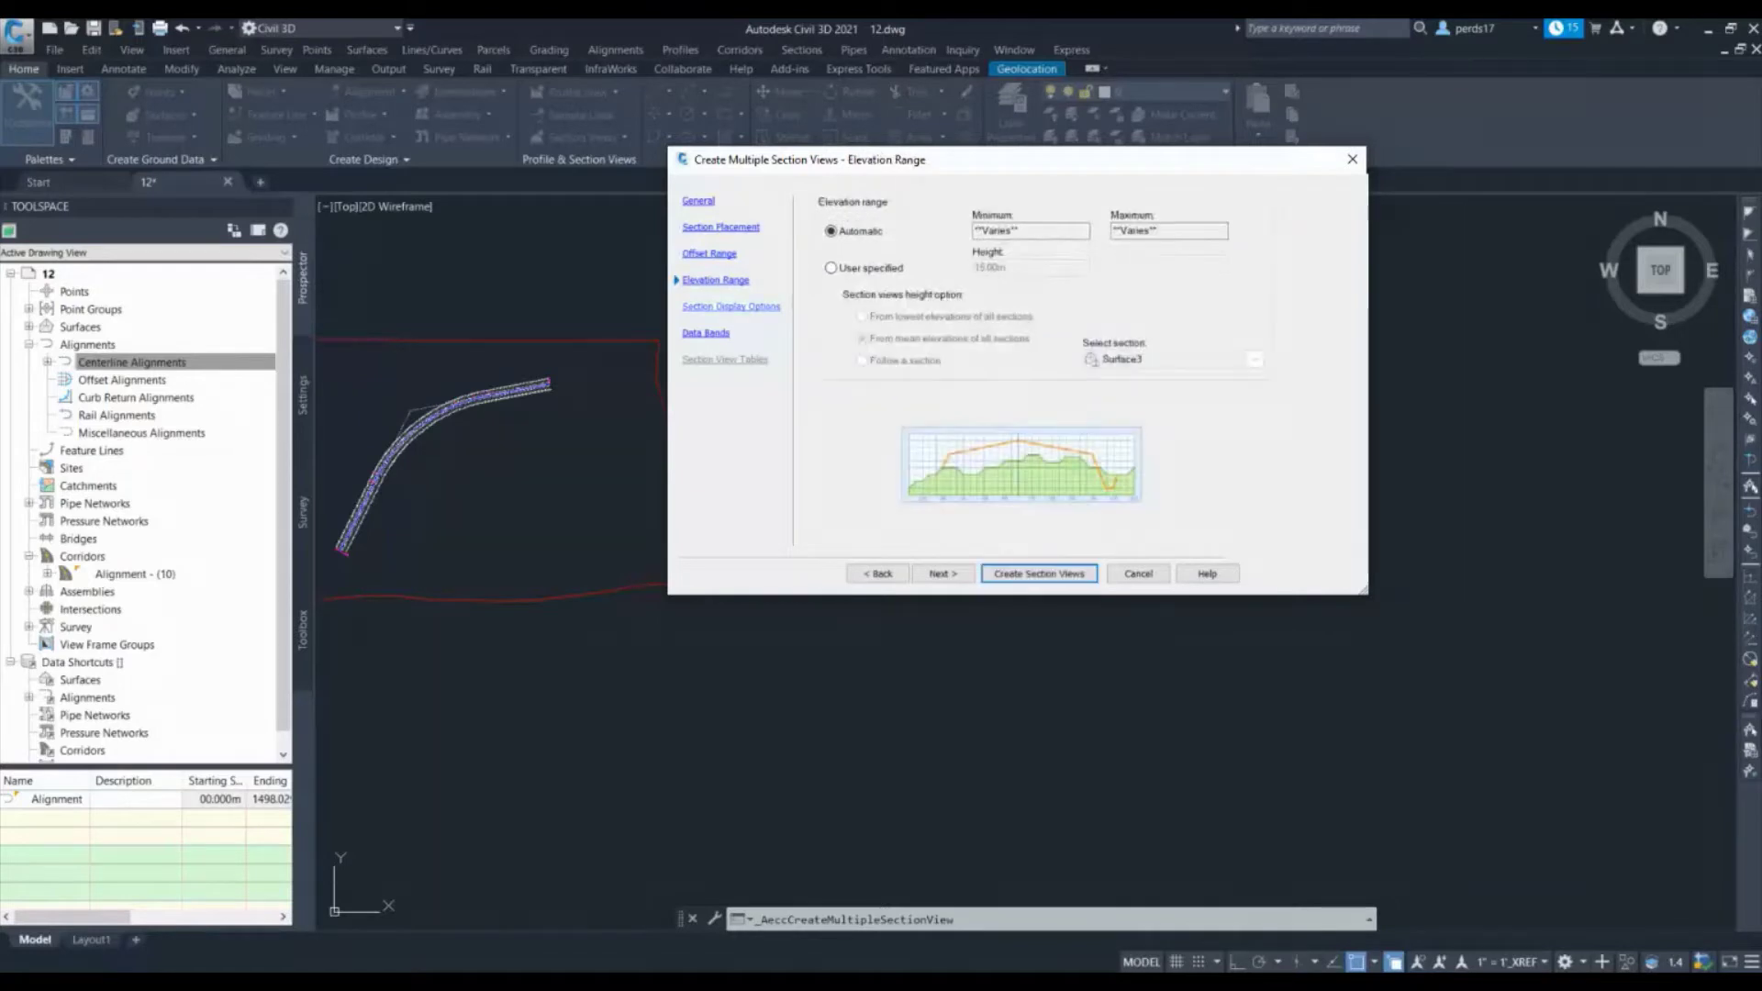
key(alt+n)
key(alt+n)
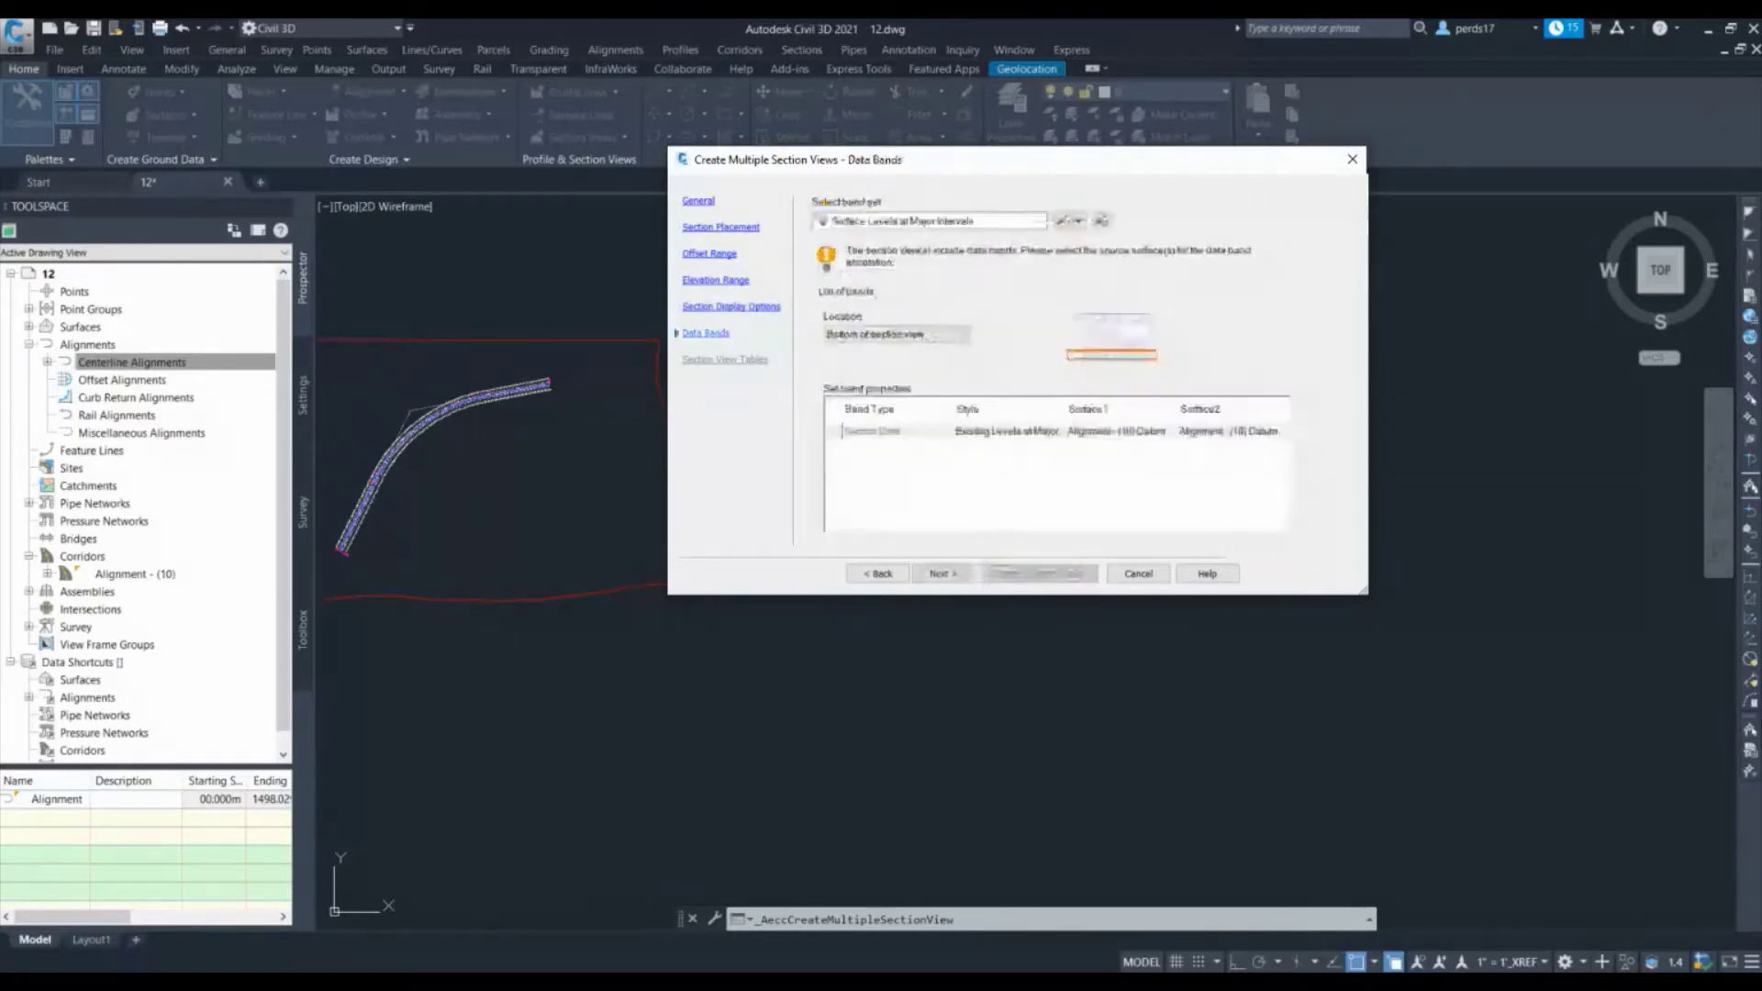
key(alt+Down)
key(Home)
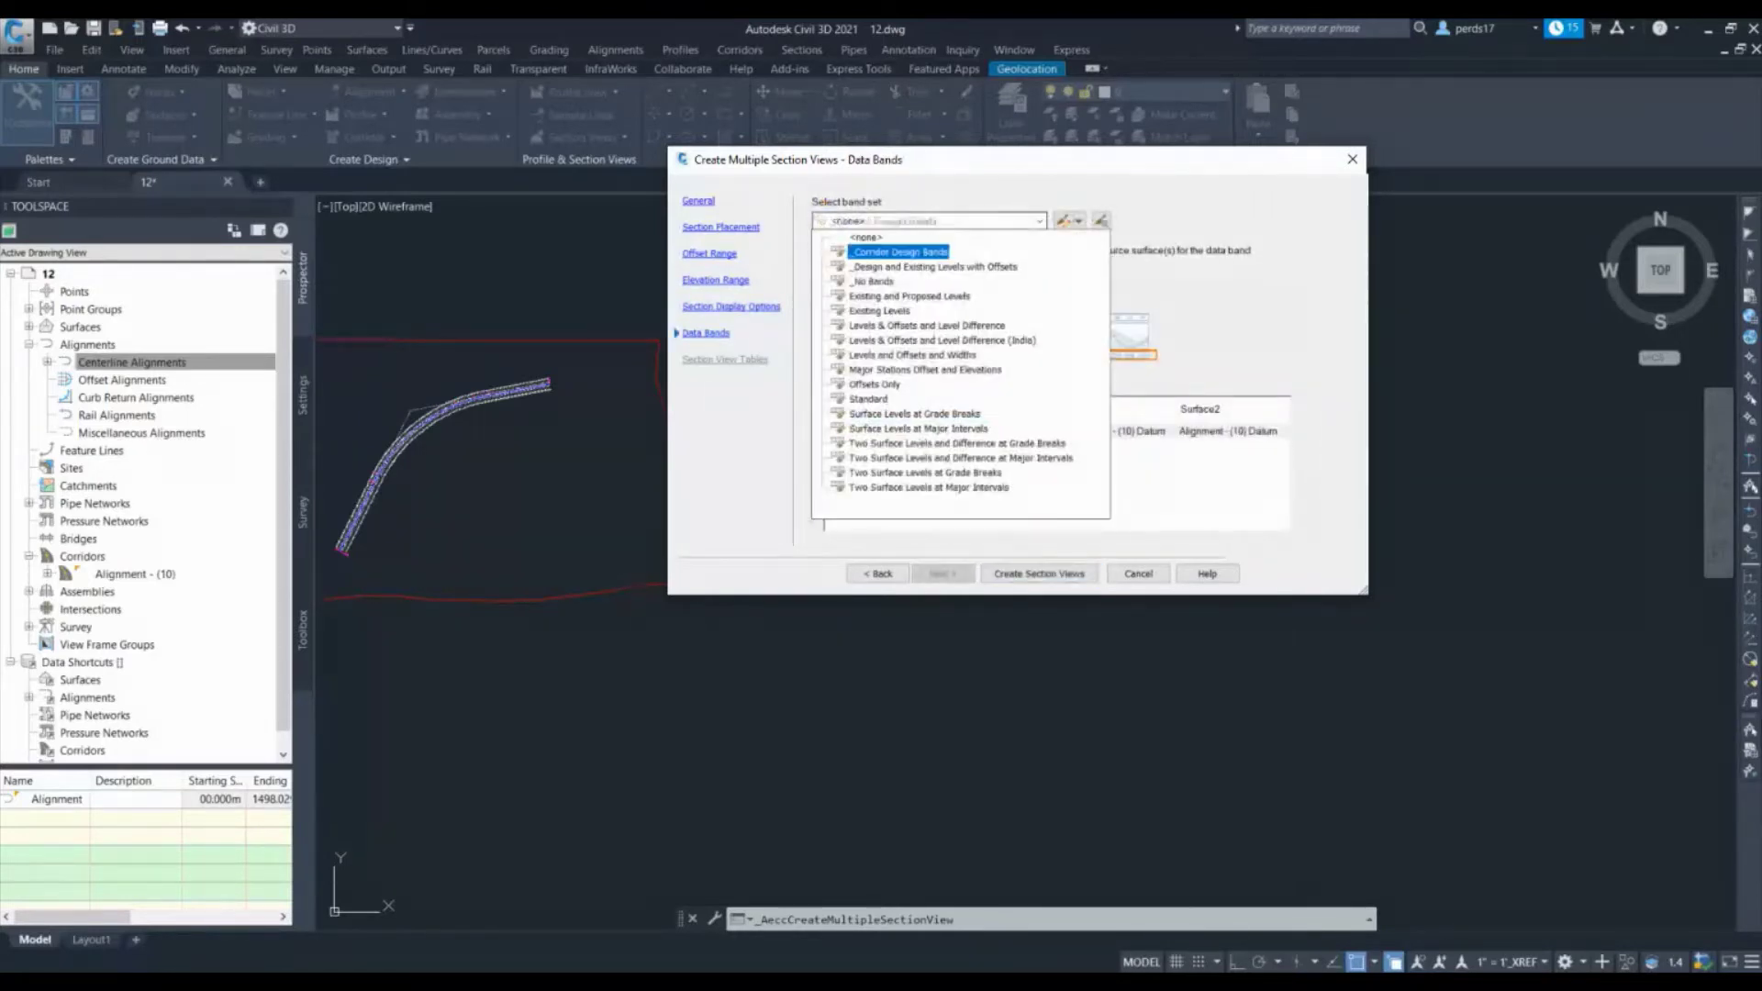
key(Down)
key(Down)
key(Down)
key(Down)
key(Down)
key(Down)
key(Down)
key(Down)
key(Down)
key(Down)
key(Down)
key(Down)
key(Down)
key(Down)
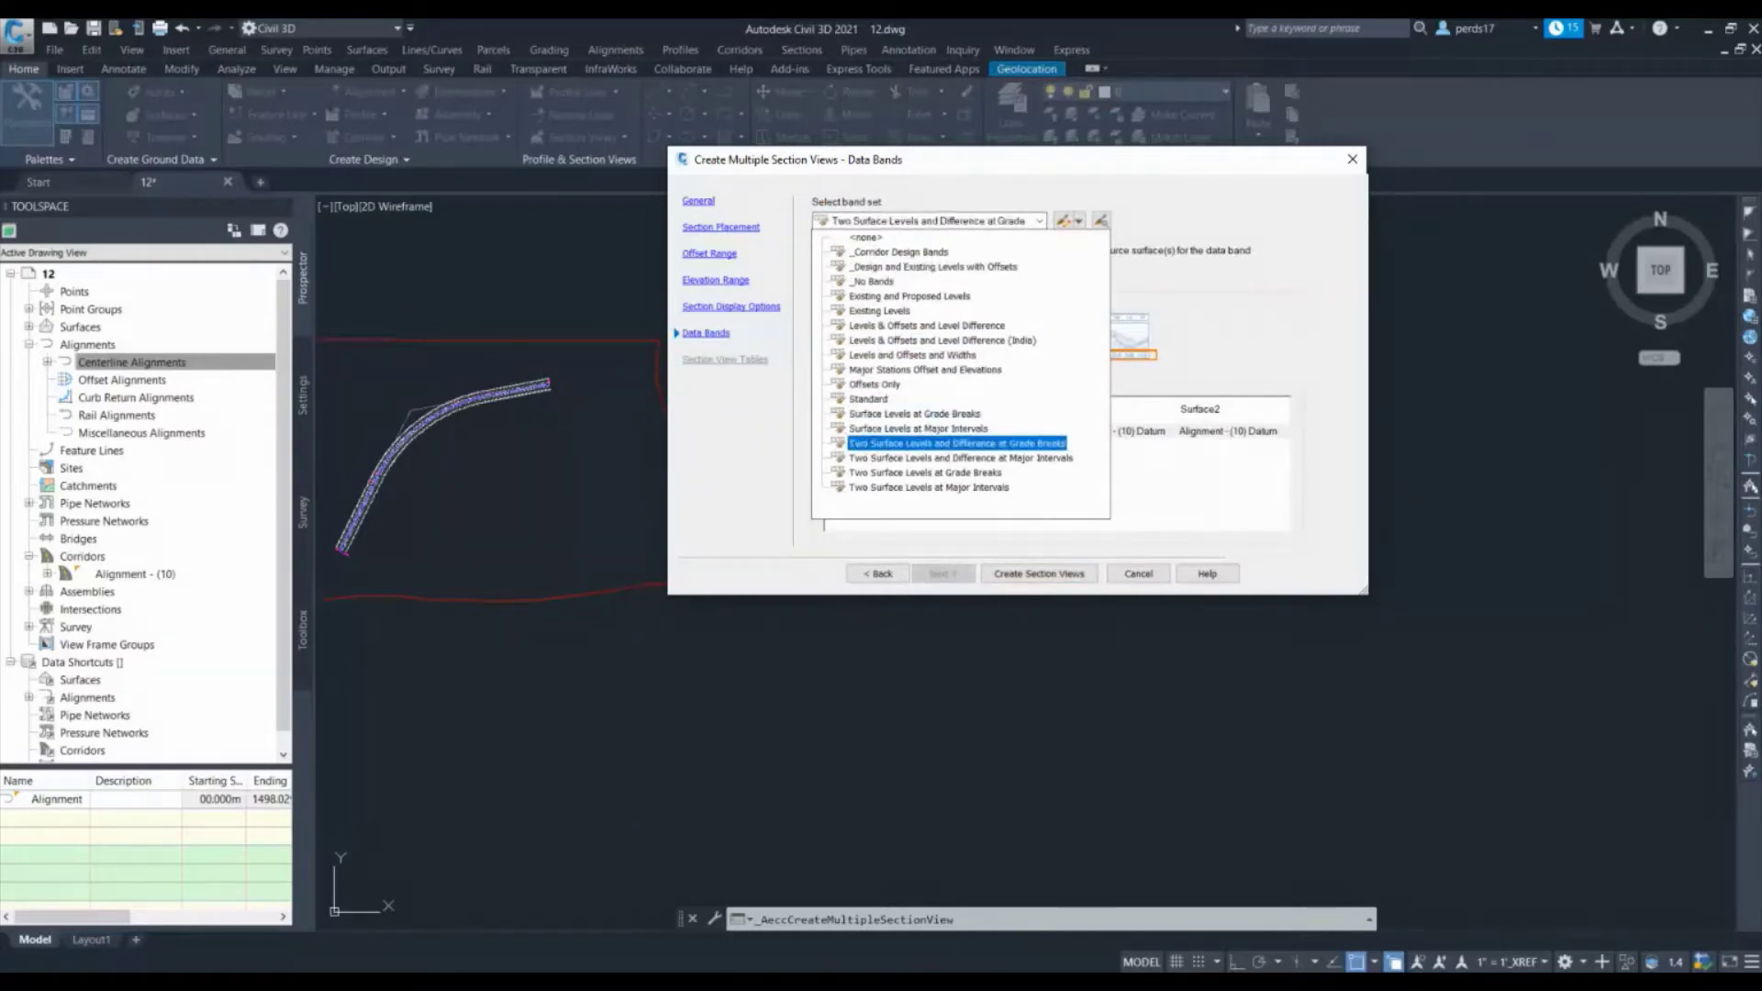
key(Up)
key(Up)
key(Up)
key(Up)
key(Up)
key(Up)
key(Up)
key(Up)
key(Up)
key(Up)
key(Up)
key(Up)
key(Return)
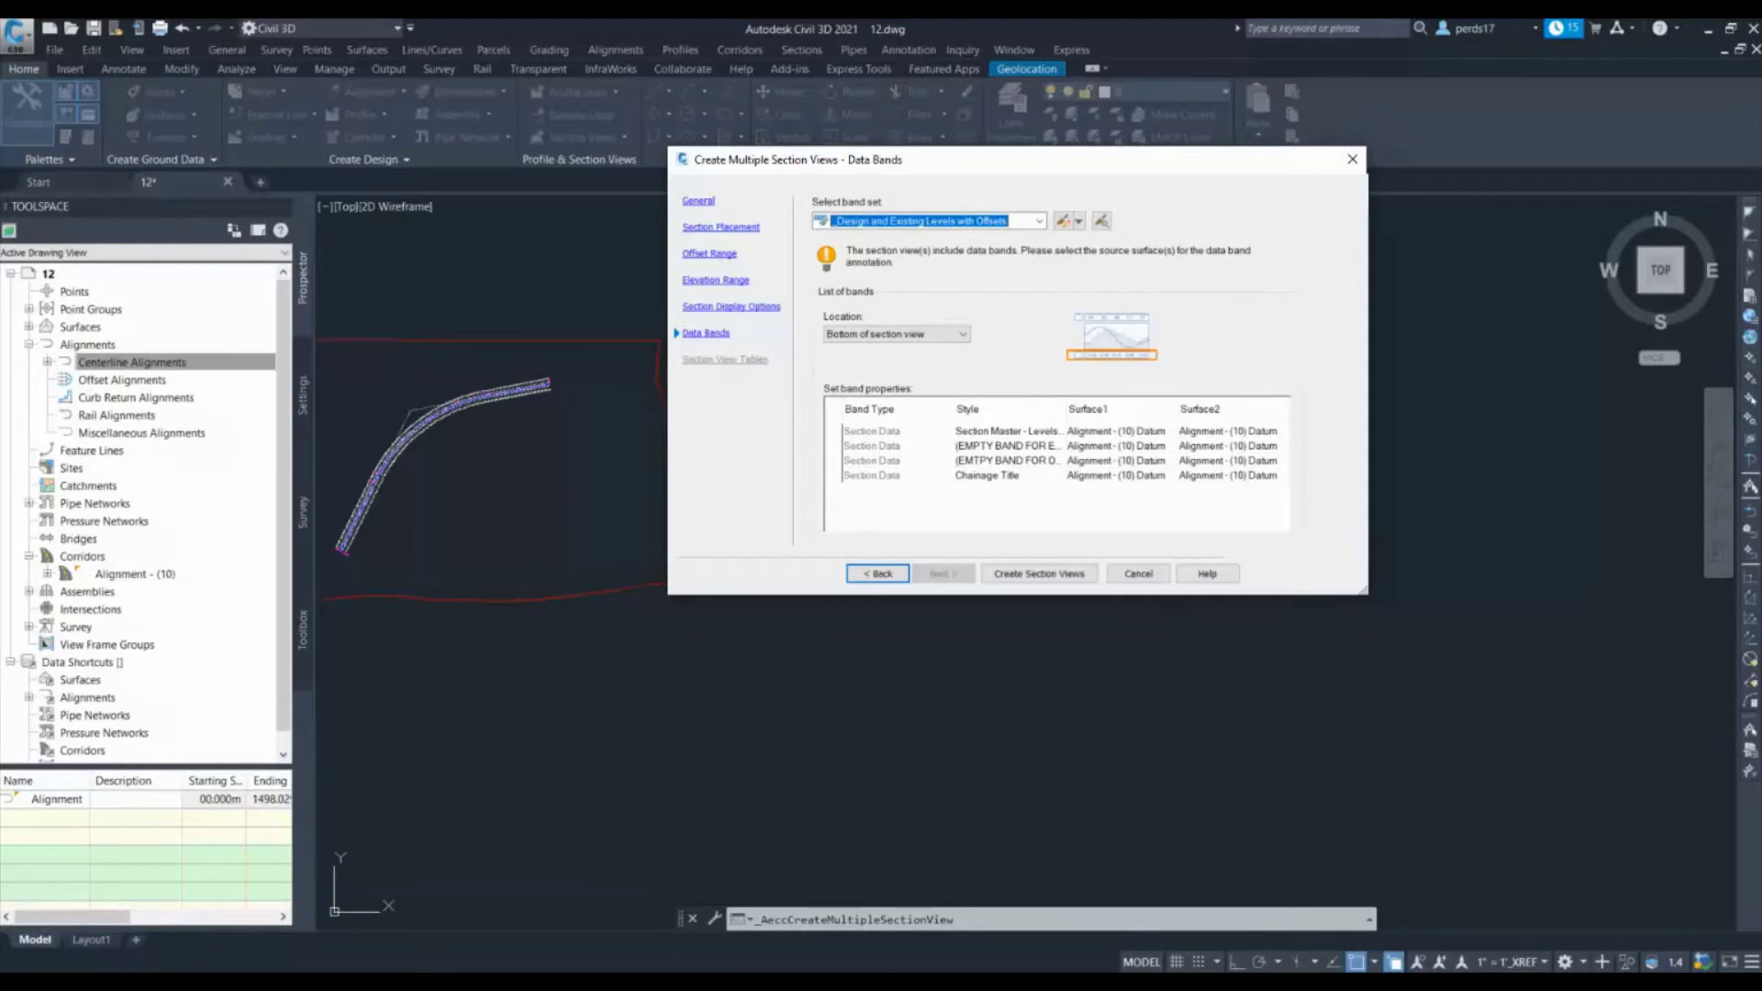
For the Section Master - Levels band, set Surface1 to Alignment - (10) Top and Surface2 to Surface3
click(1128, 431)
click(1129, 431)
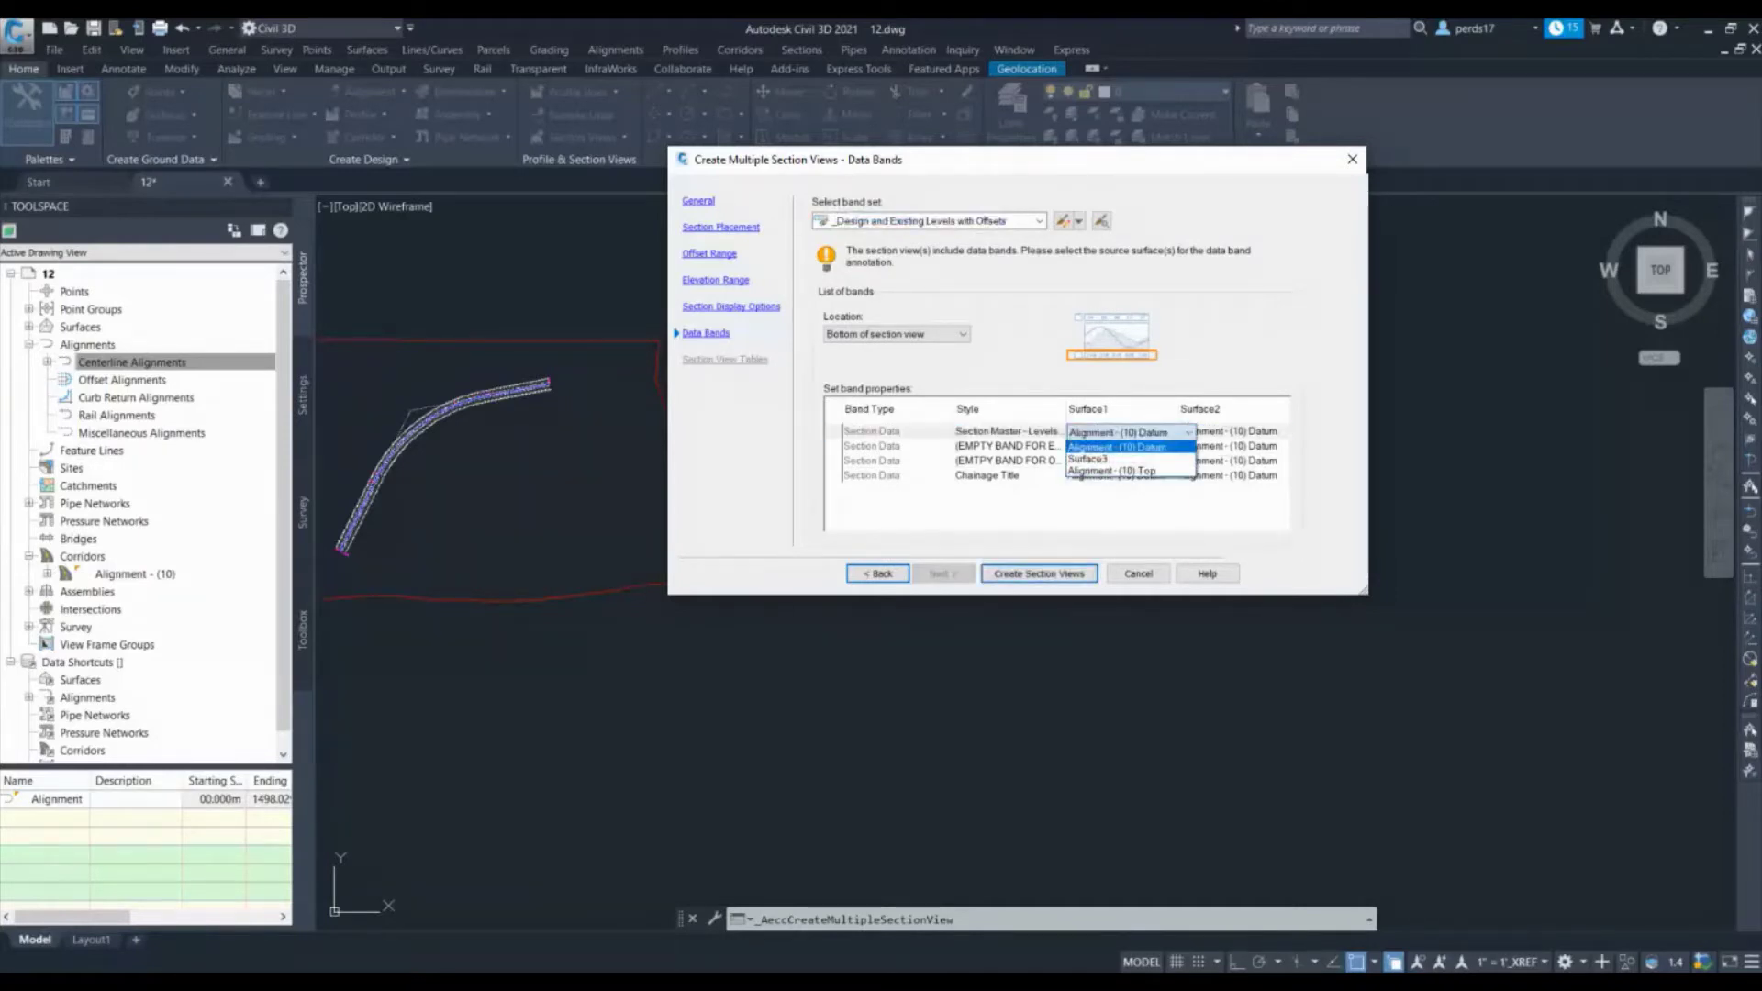
key(Down)
key(Down)
key(Return)
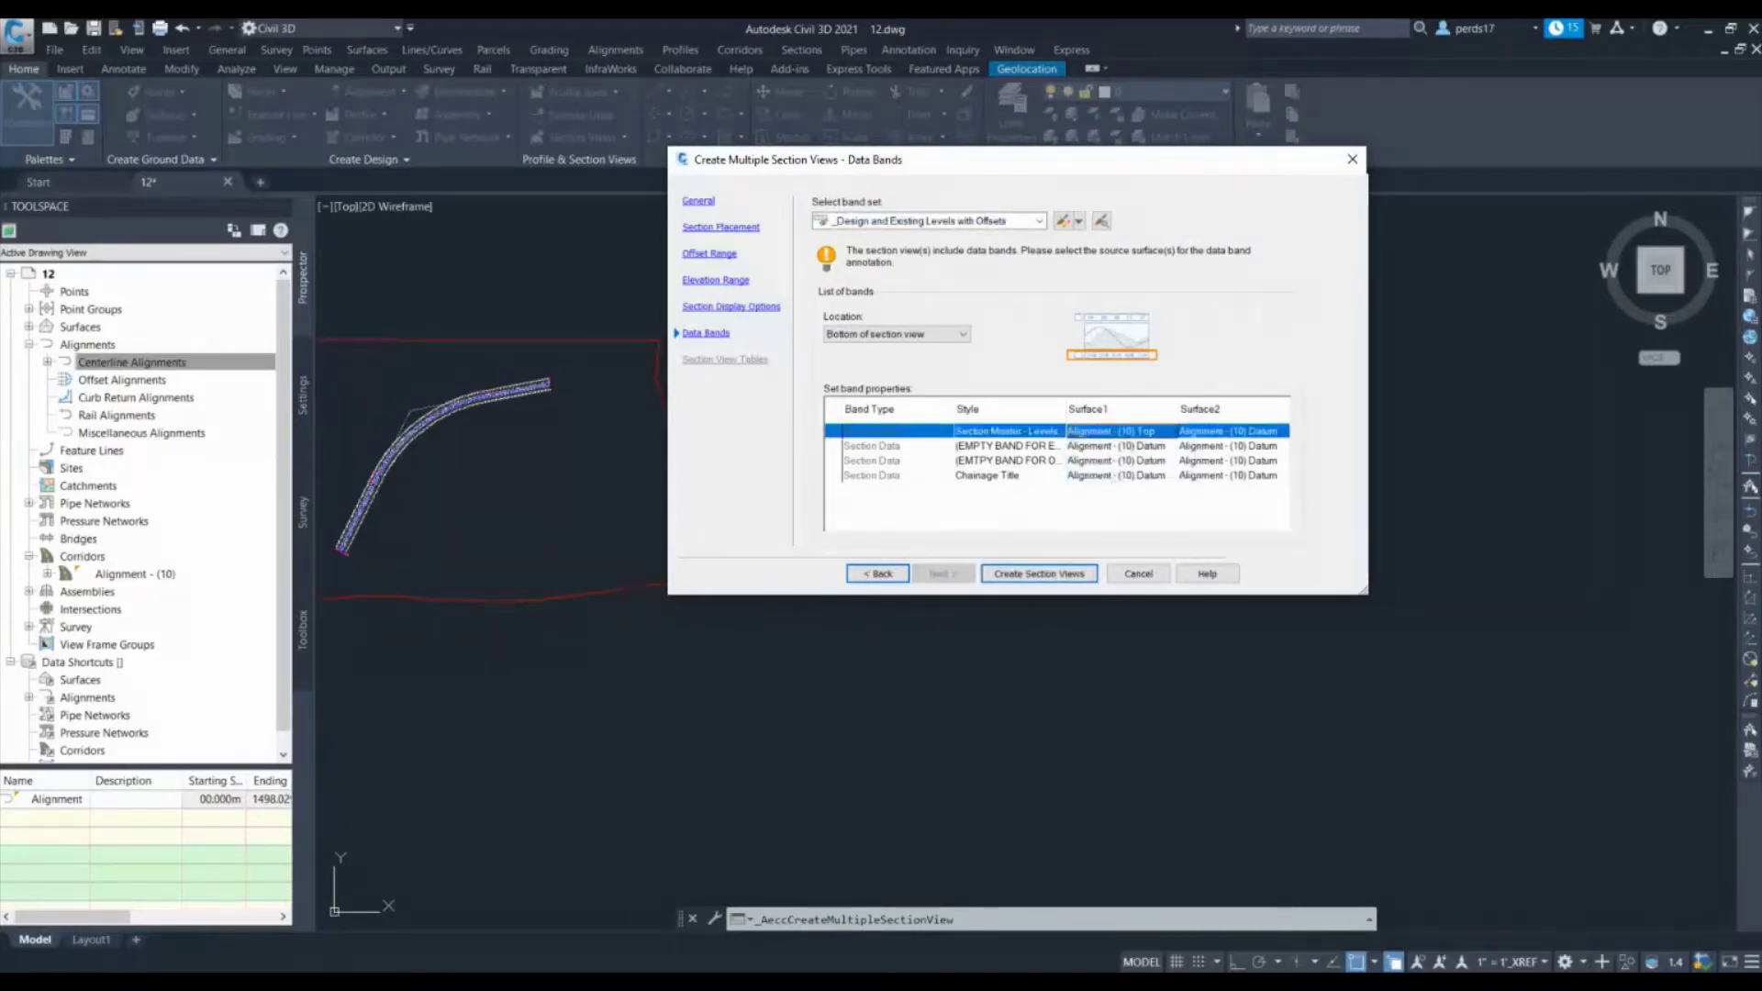
click(1234, 431)
key(Down)
key(Return)
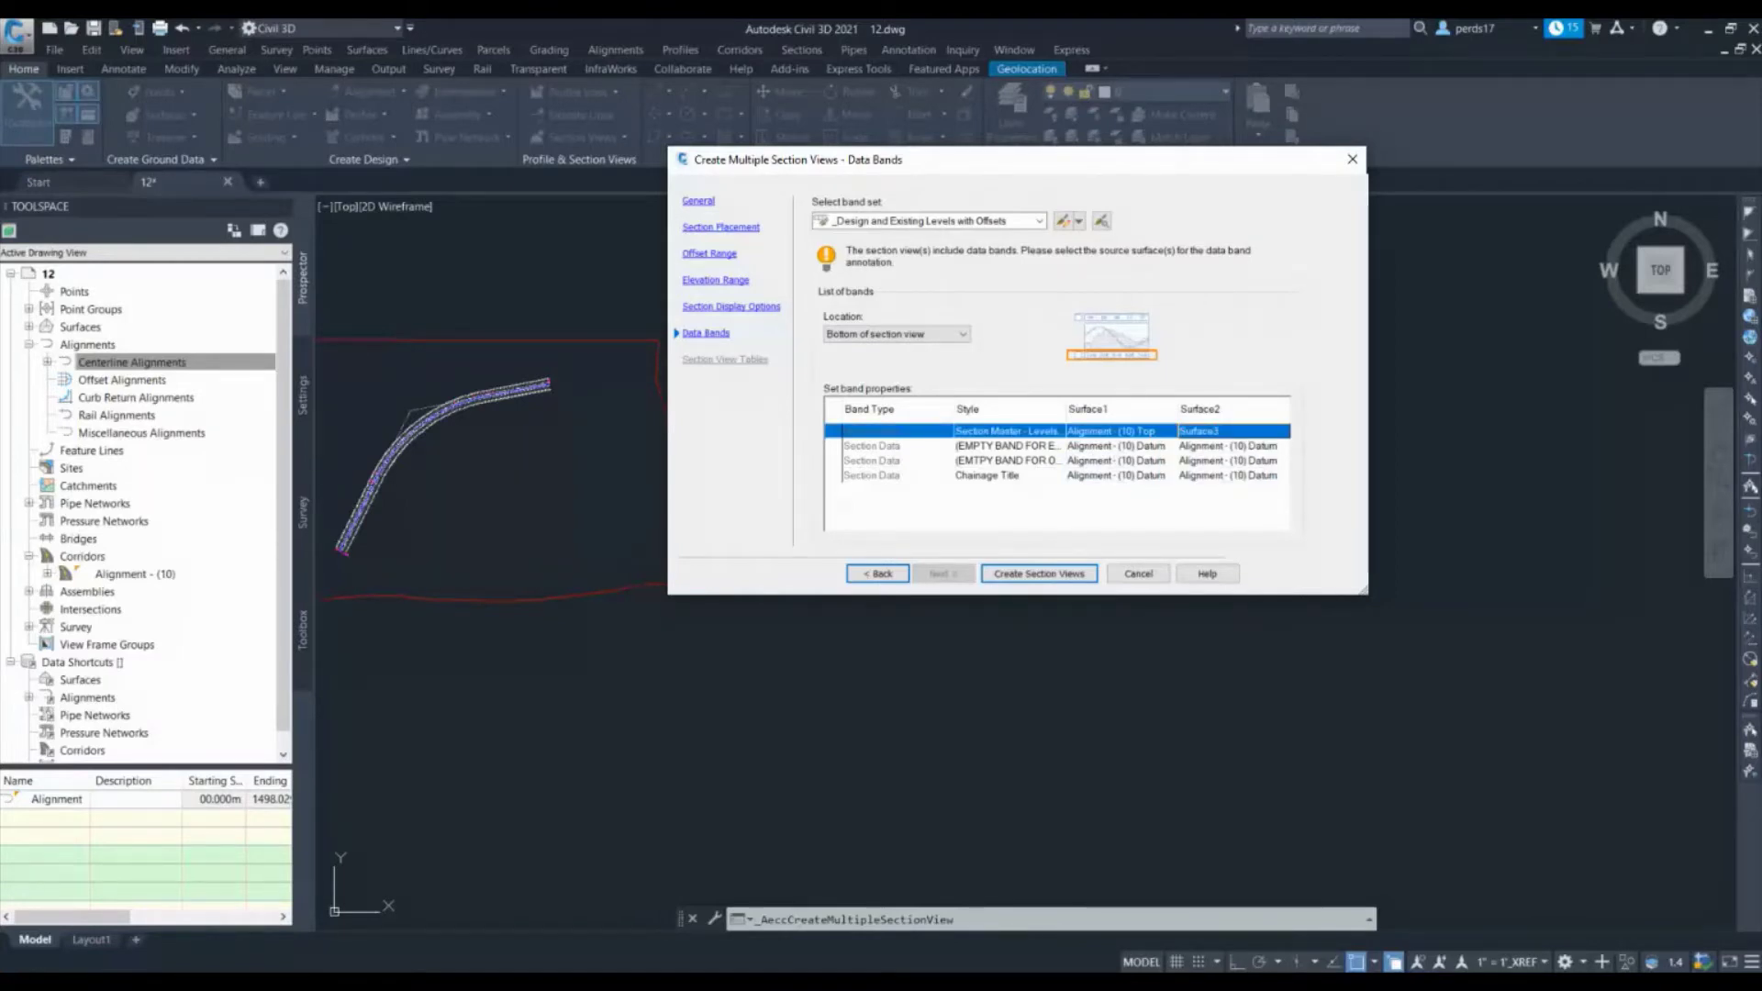
Create the section views and place their origin in the empty drawing area beyond the profile view
click(1037, 574)
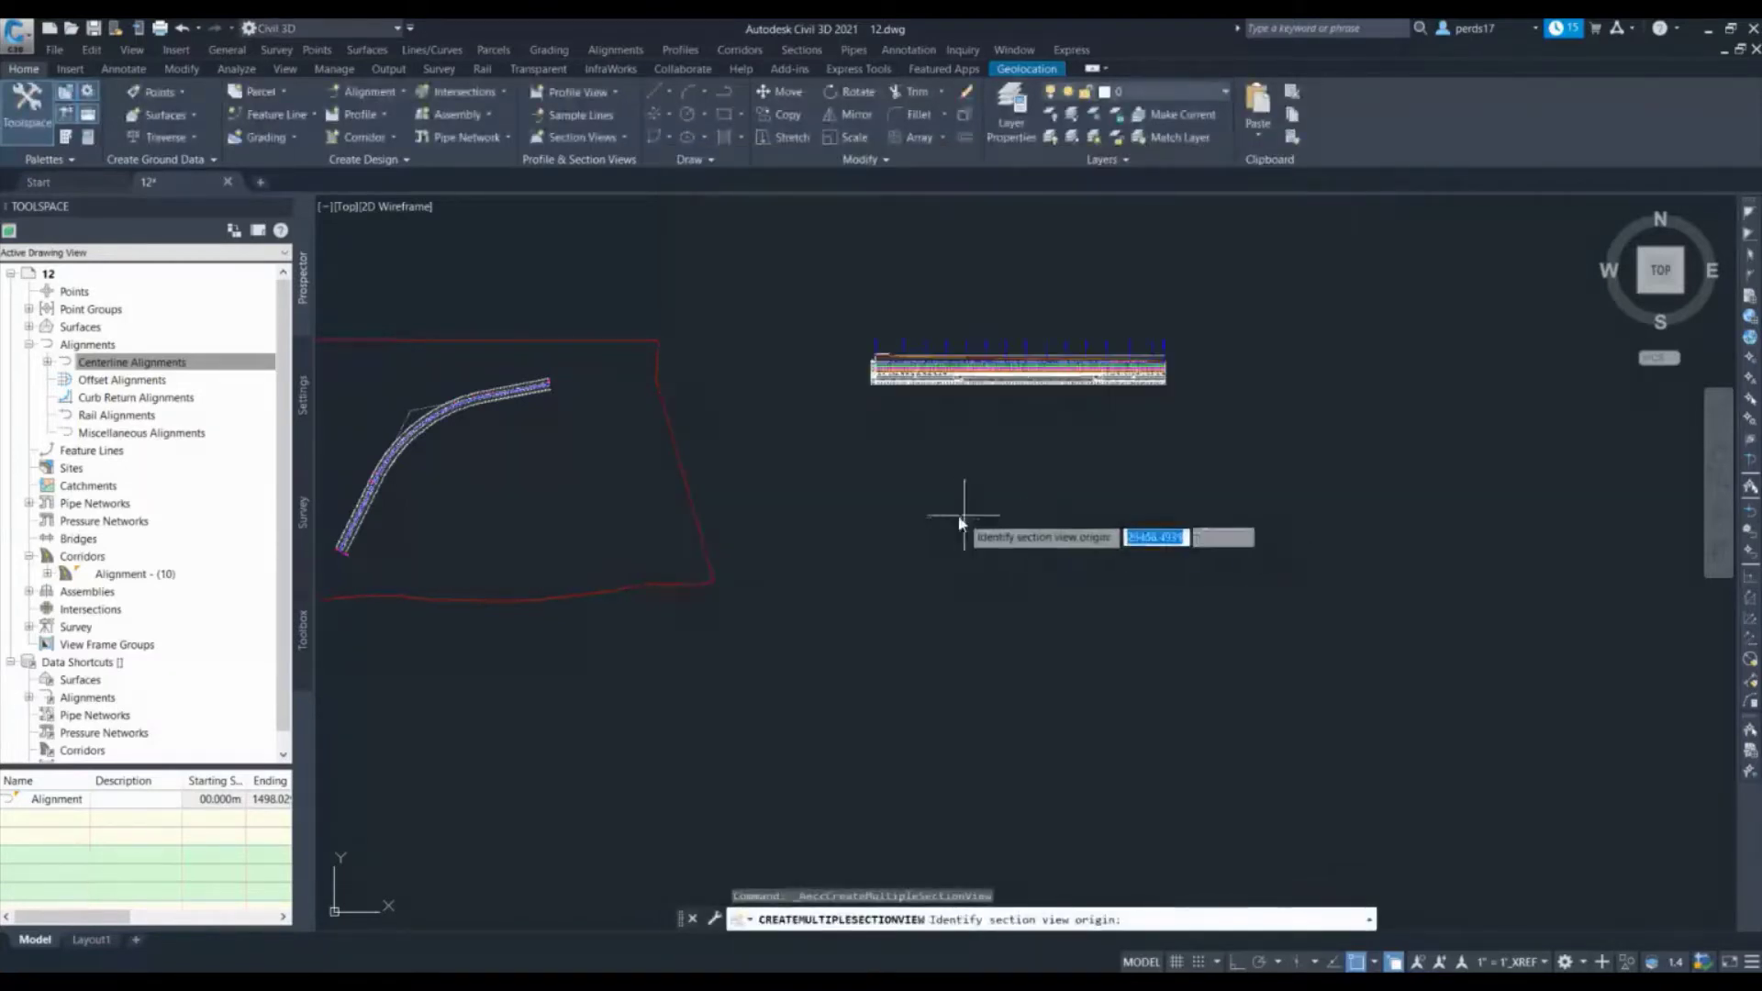
scroll(835, 500, down, 3)
click(1044, 546)
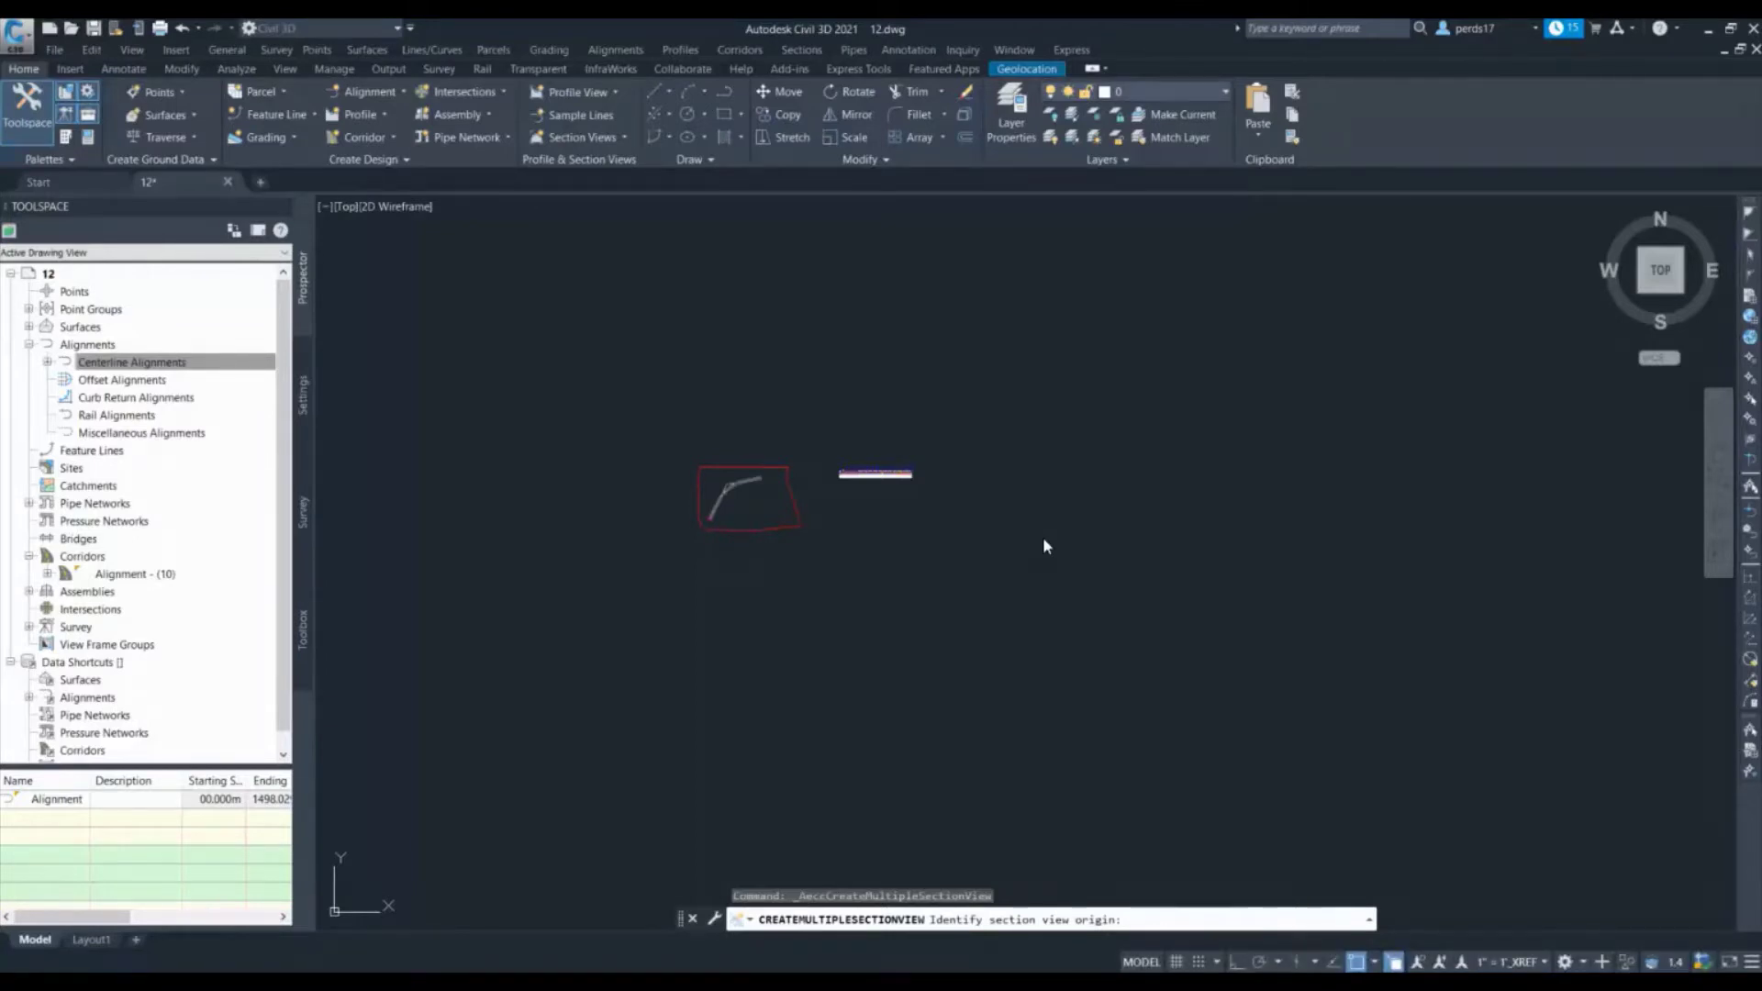
click(1167, 554)
Examine a section view's pavement, slope and width labels, ground line, and its bands of proposed levels, existing levels and offsets
scroll(1101, 461, up, 4)
scroll(1100, 462, up, 10)
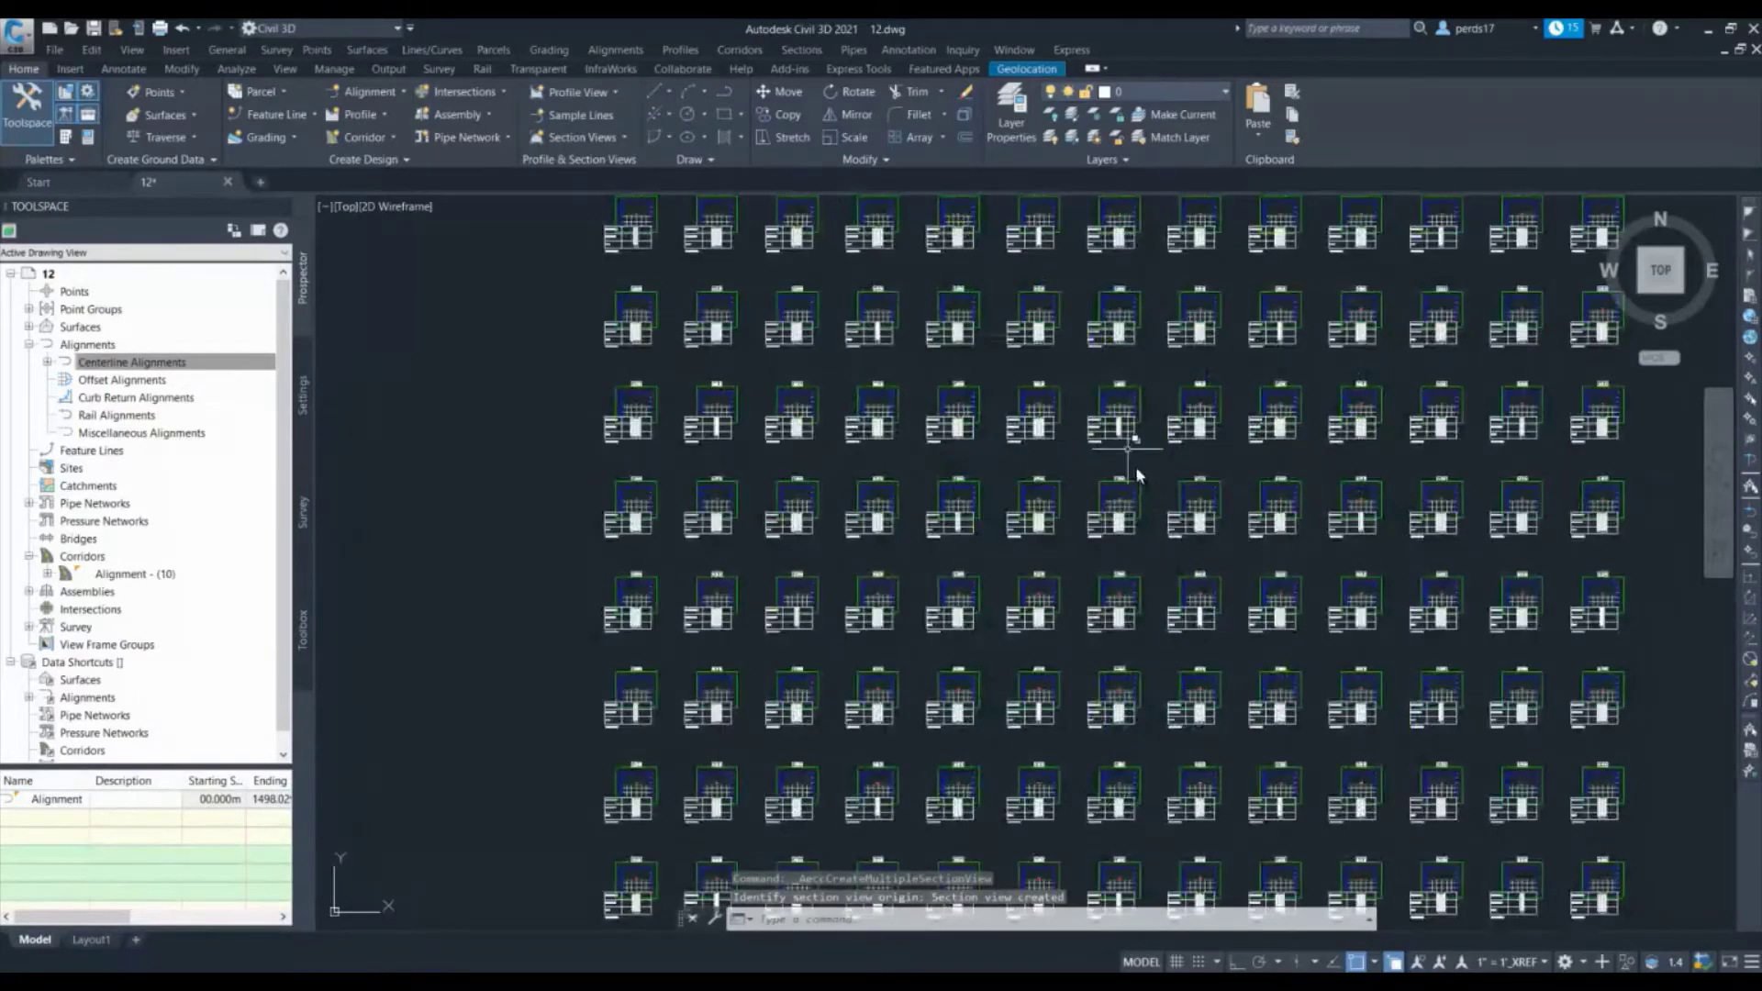
scroll(917, 495, up, 2)
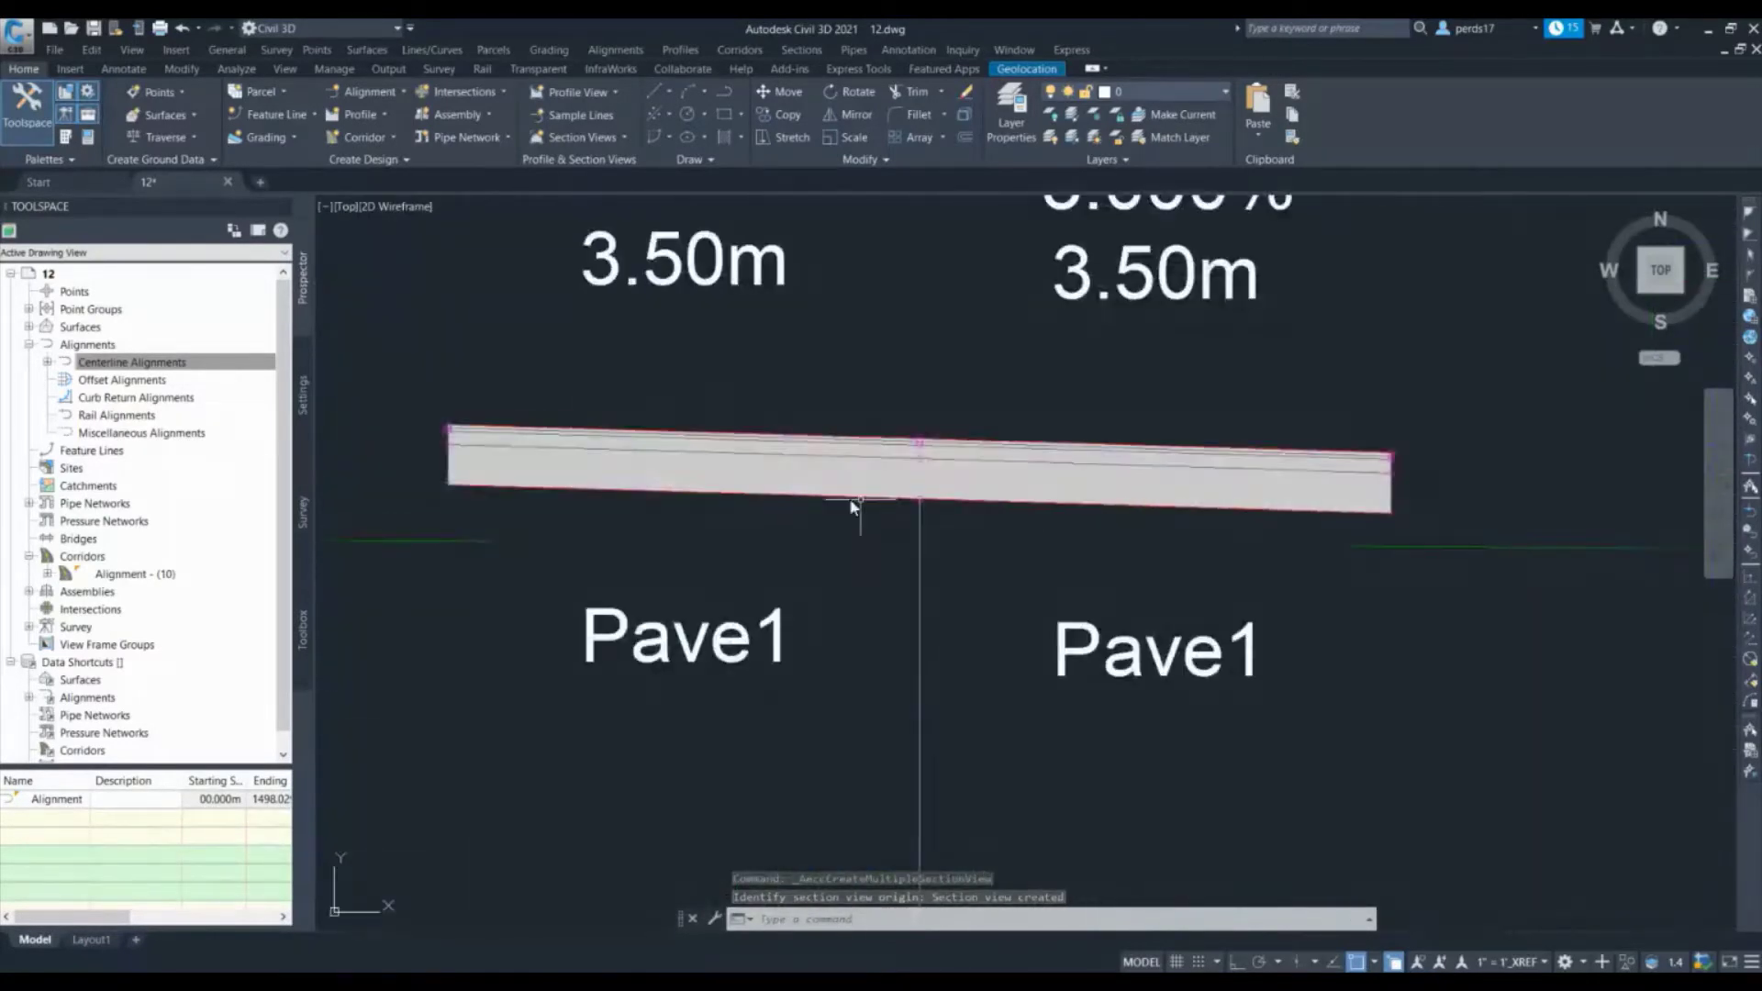
scroll(817, 499, down, 5)
scroll(805, 445, up, 4)
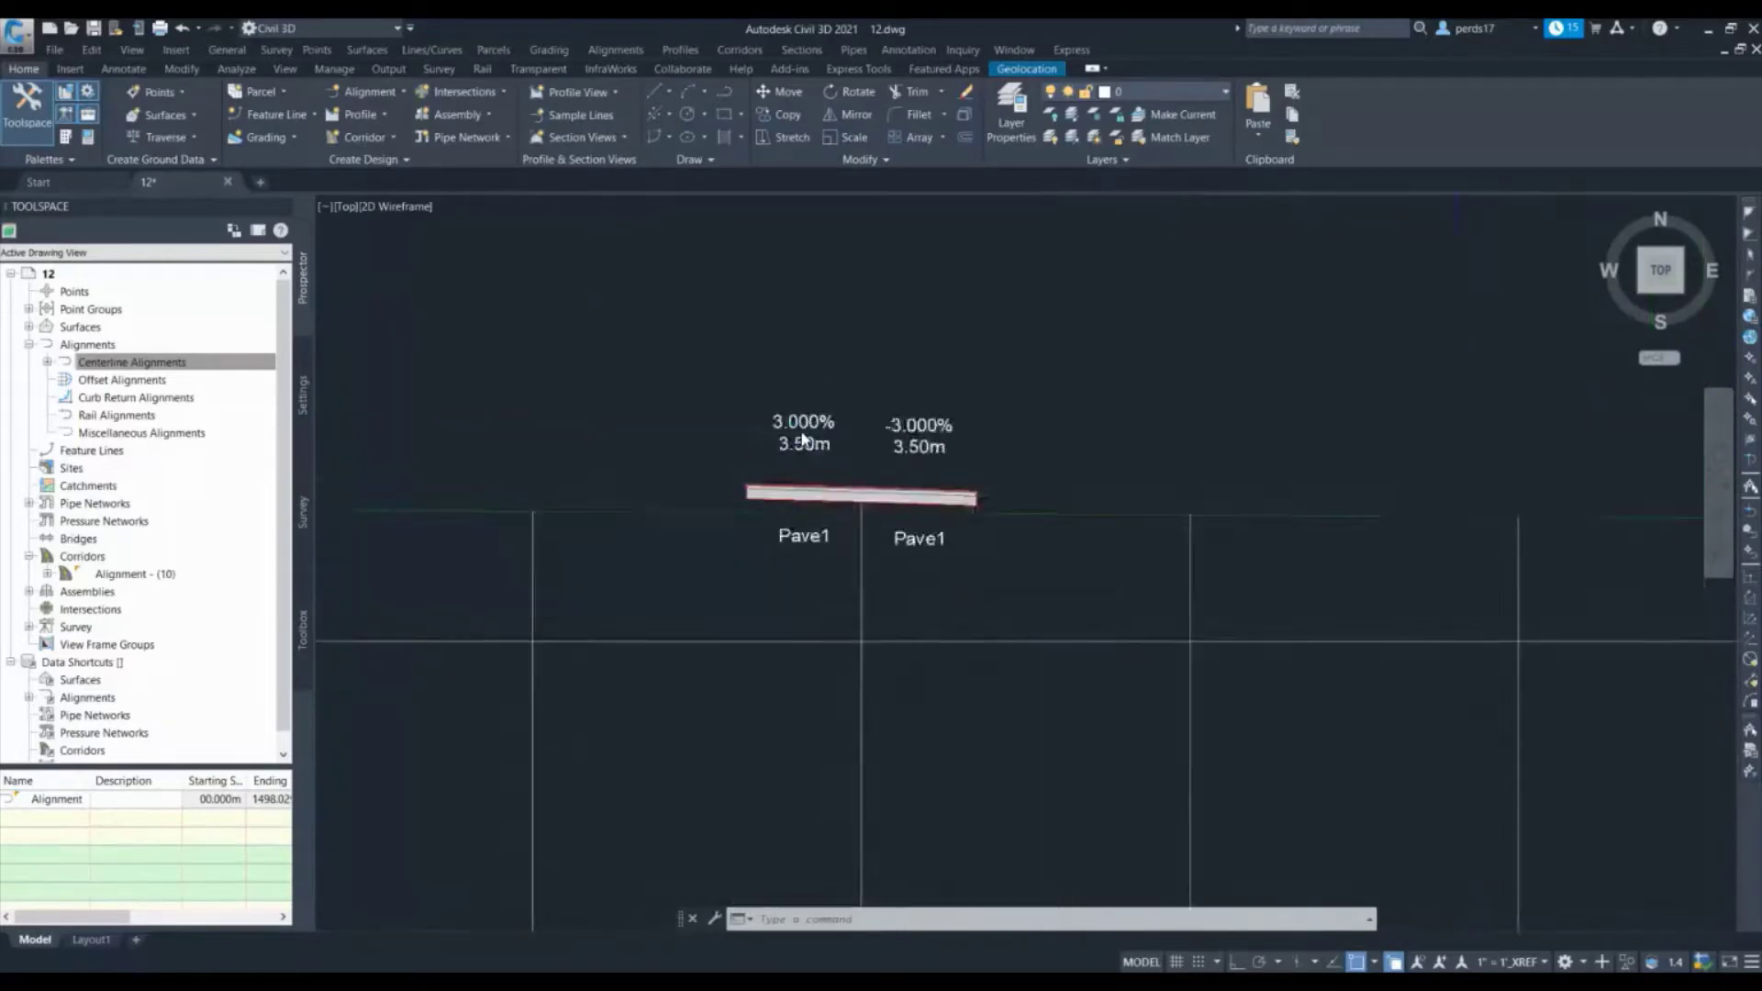
scroll(917, 403, down, 4)
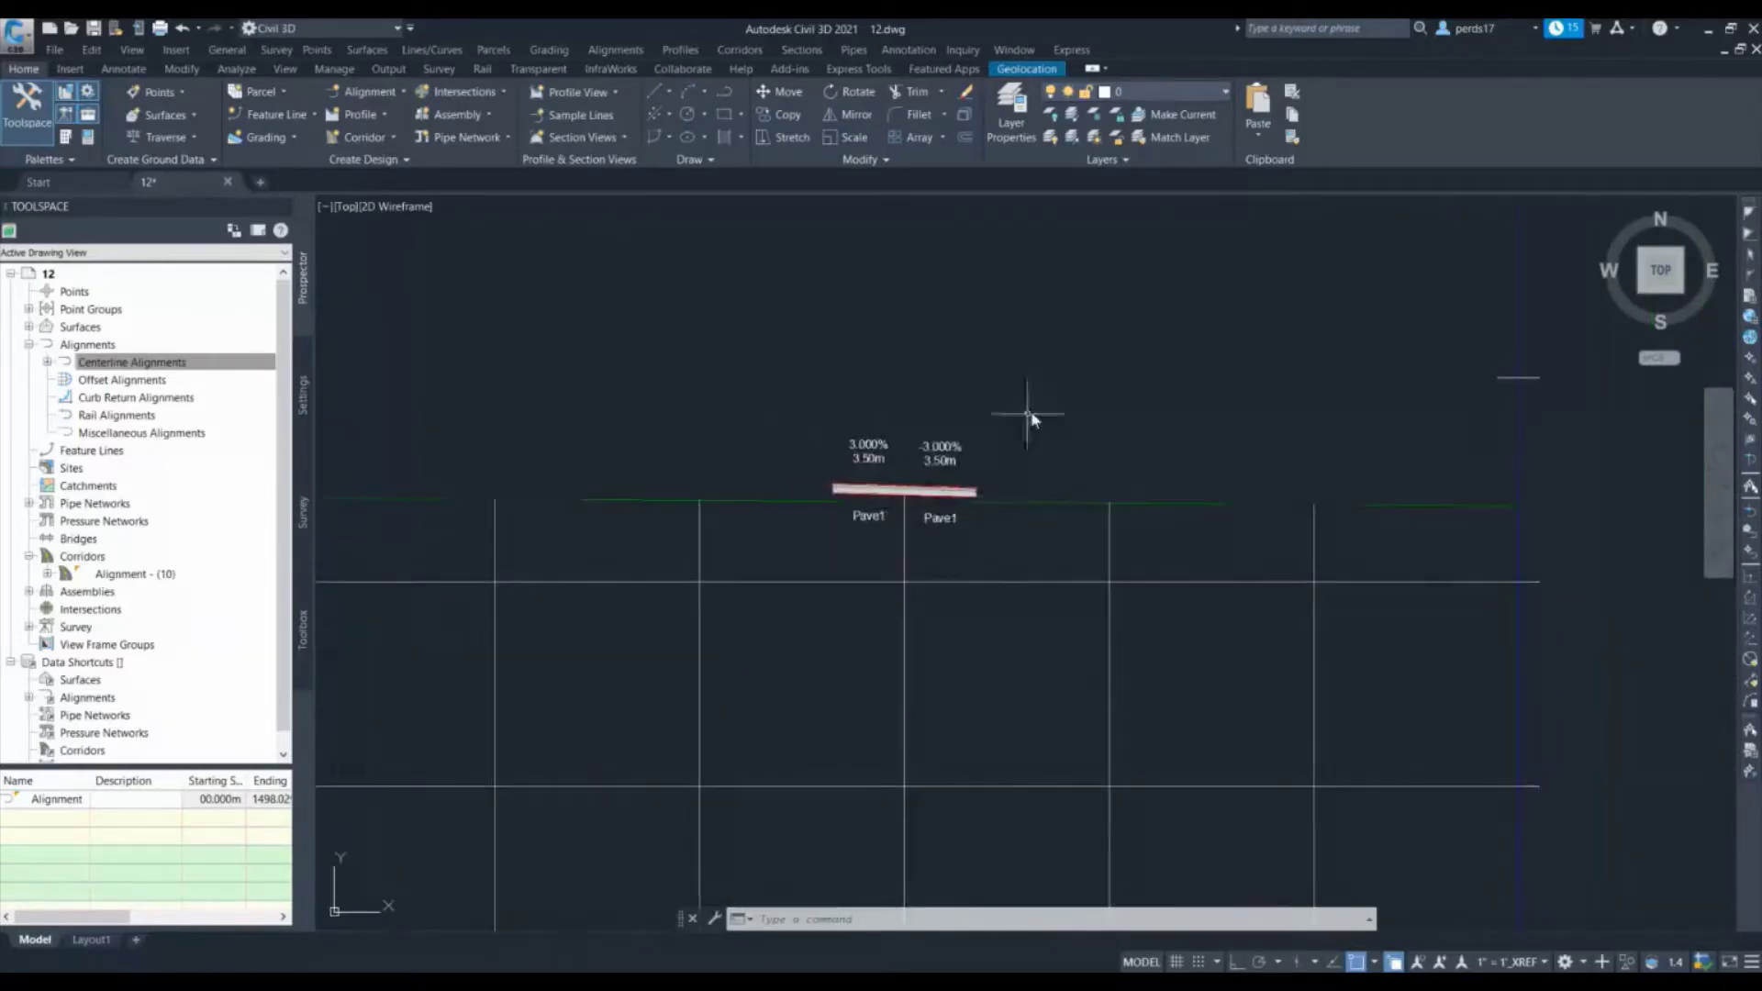
scroll(1037, 404, down, 5)
scroll(983, 413, up, 6)
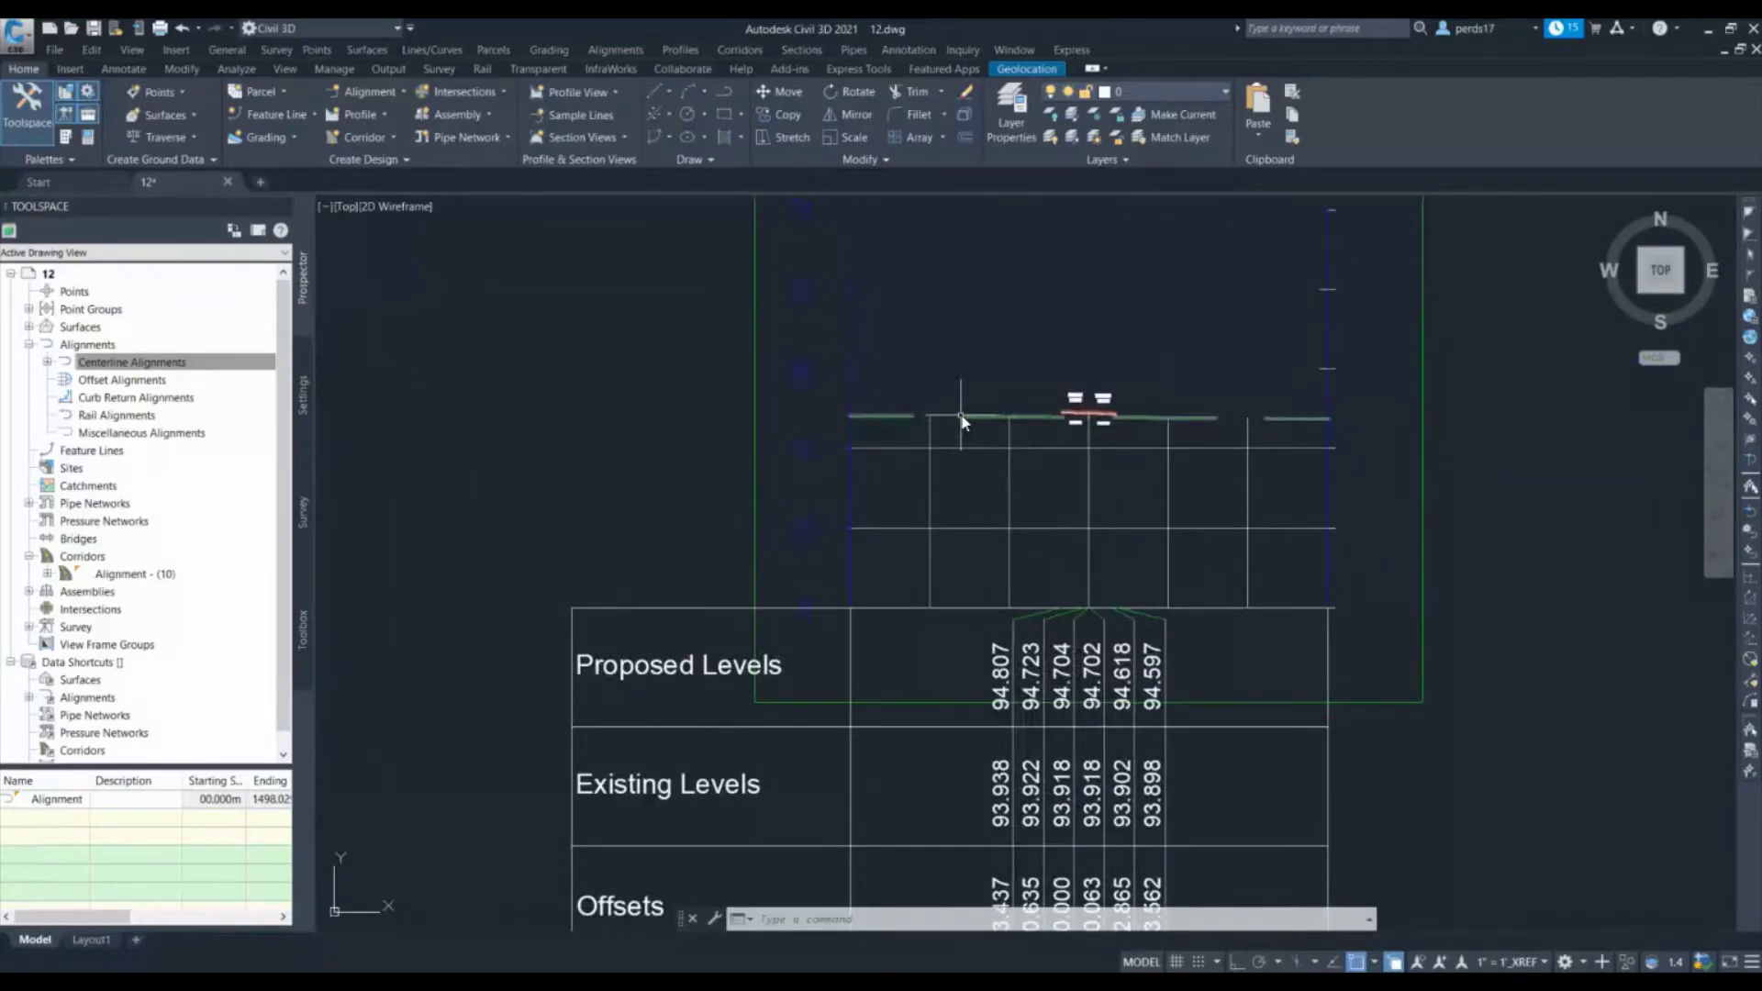
scroll(962, 420, down, 5)
scroll(831, 372, up, 4)
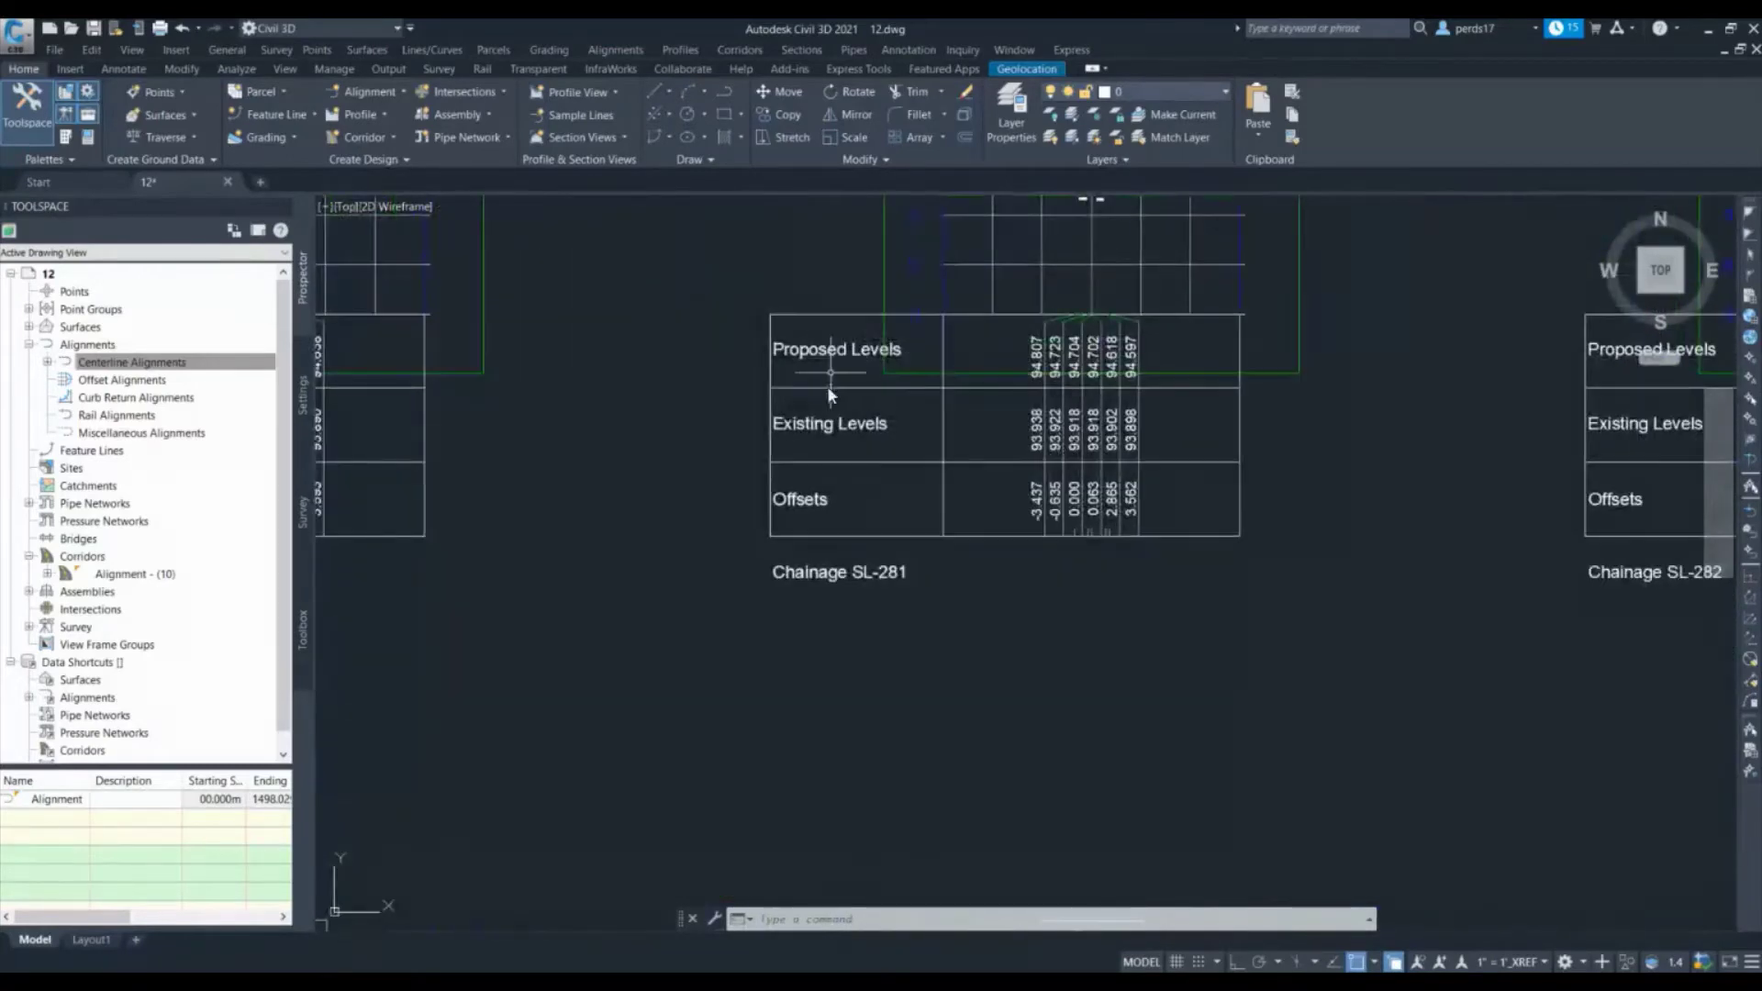
scroll(853, 486, down, 2)
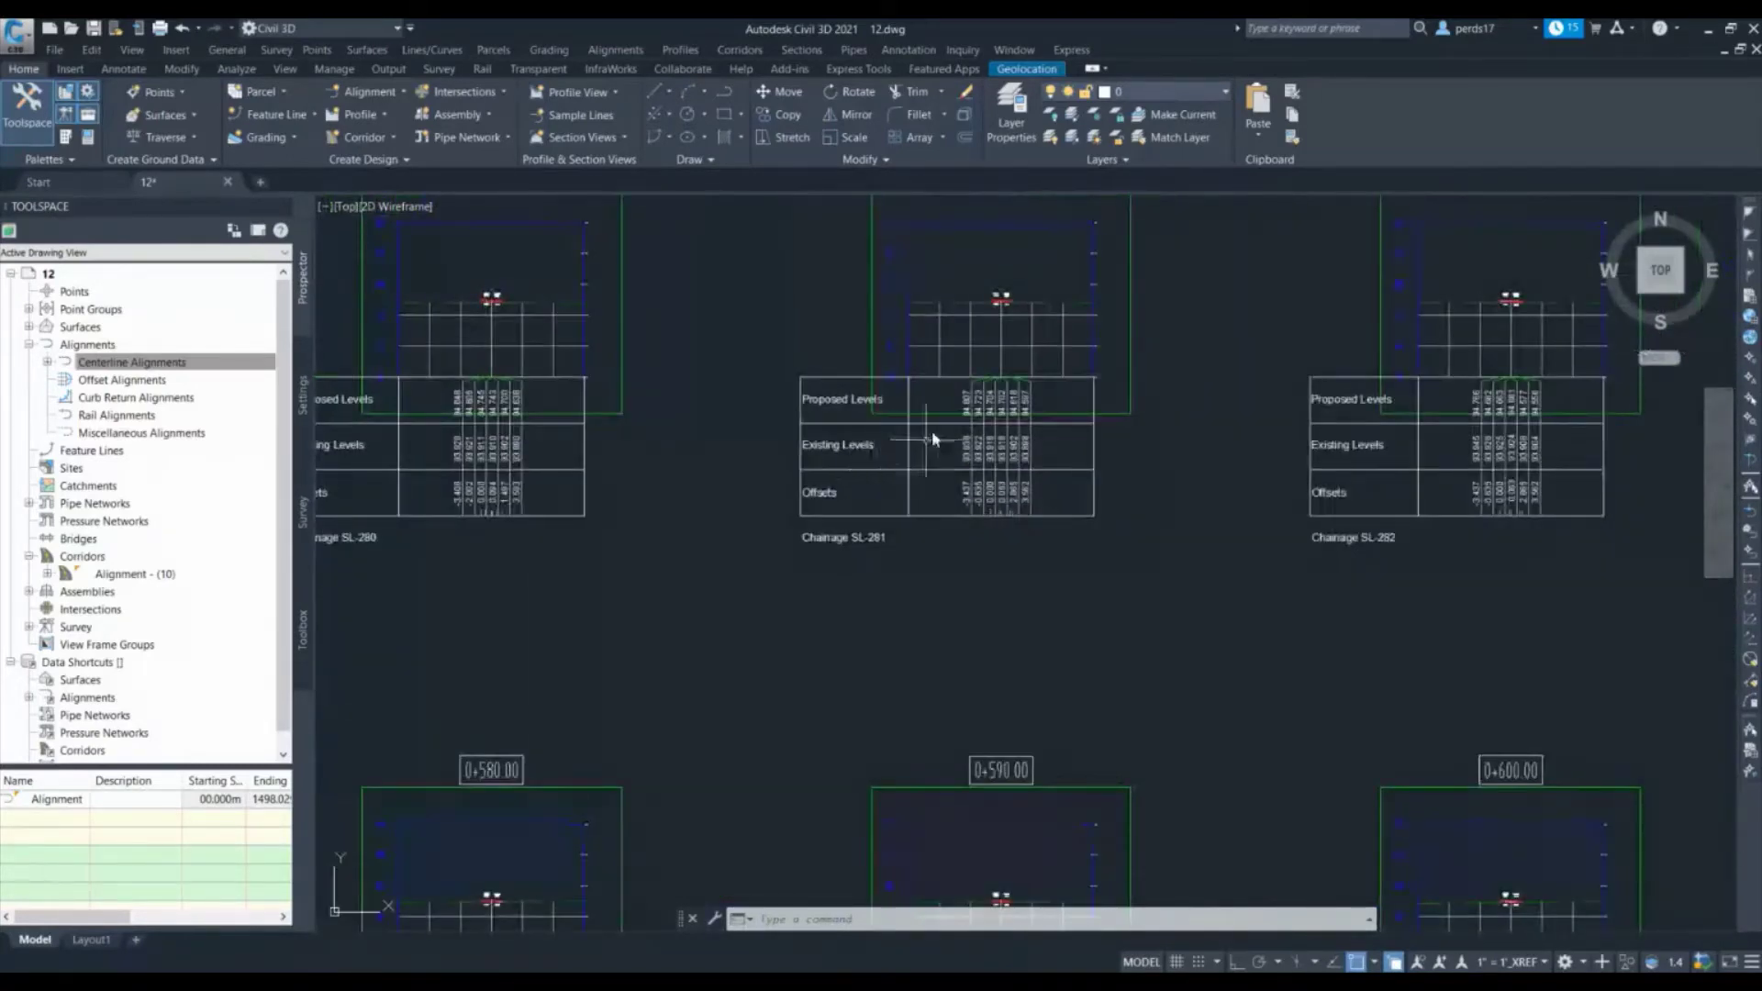
scroll(927, 422, down, 6)
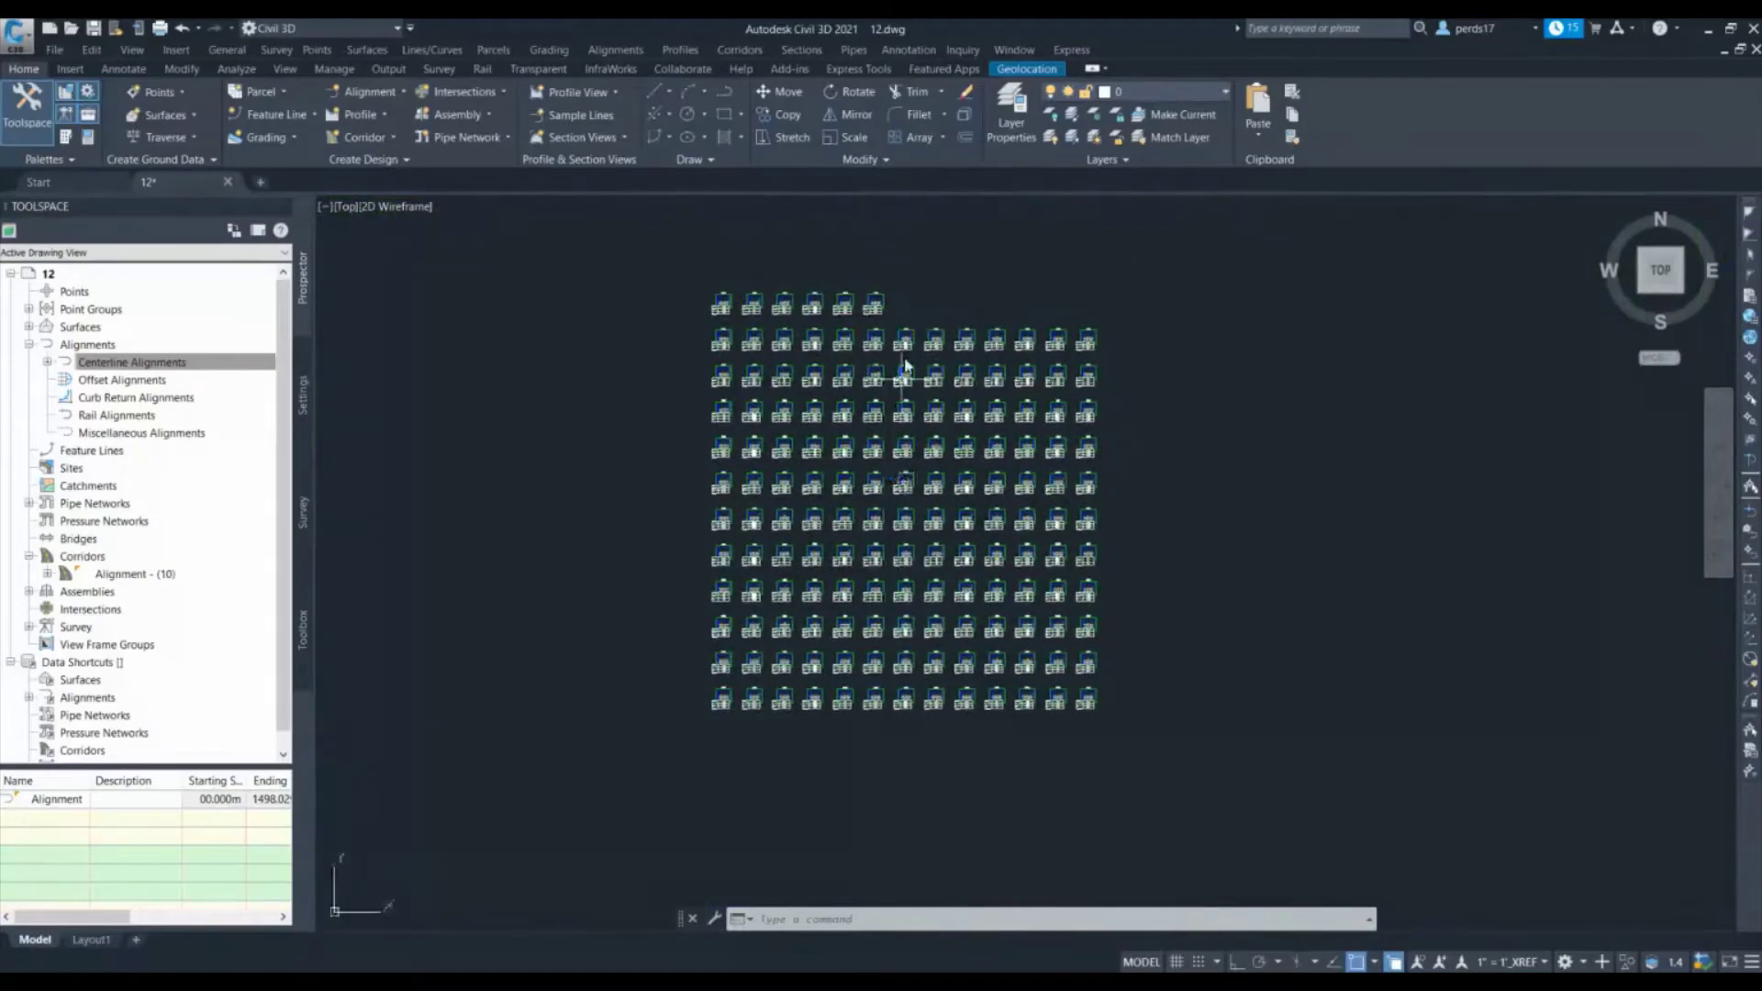
Examine the section views in the uppermost row of the grid, near the end of the alignment
scroll(843, 343, up, 5)
scroll(798, 395, up, 5)
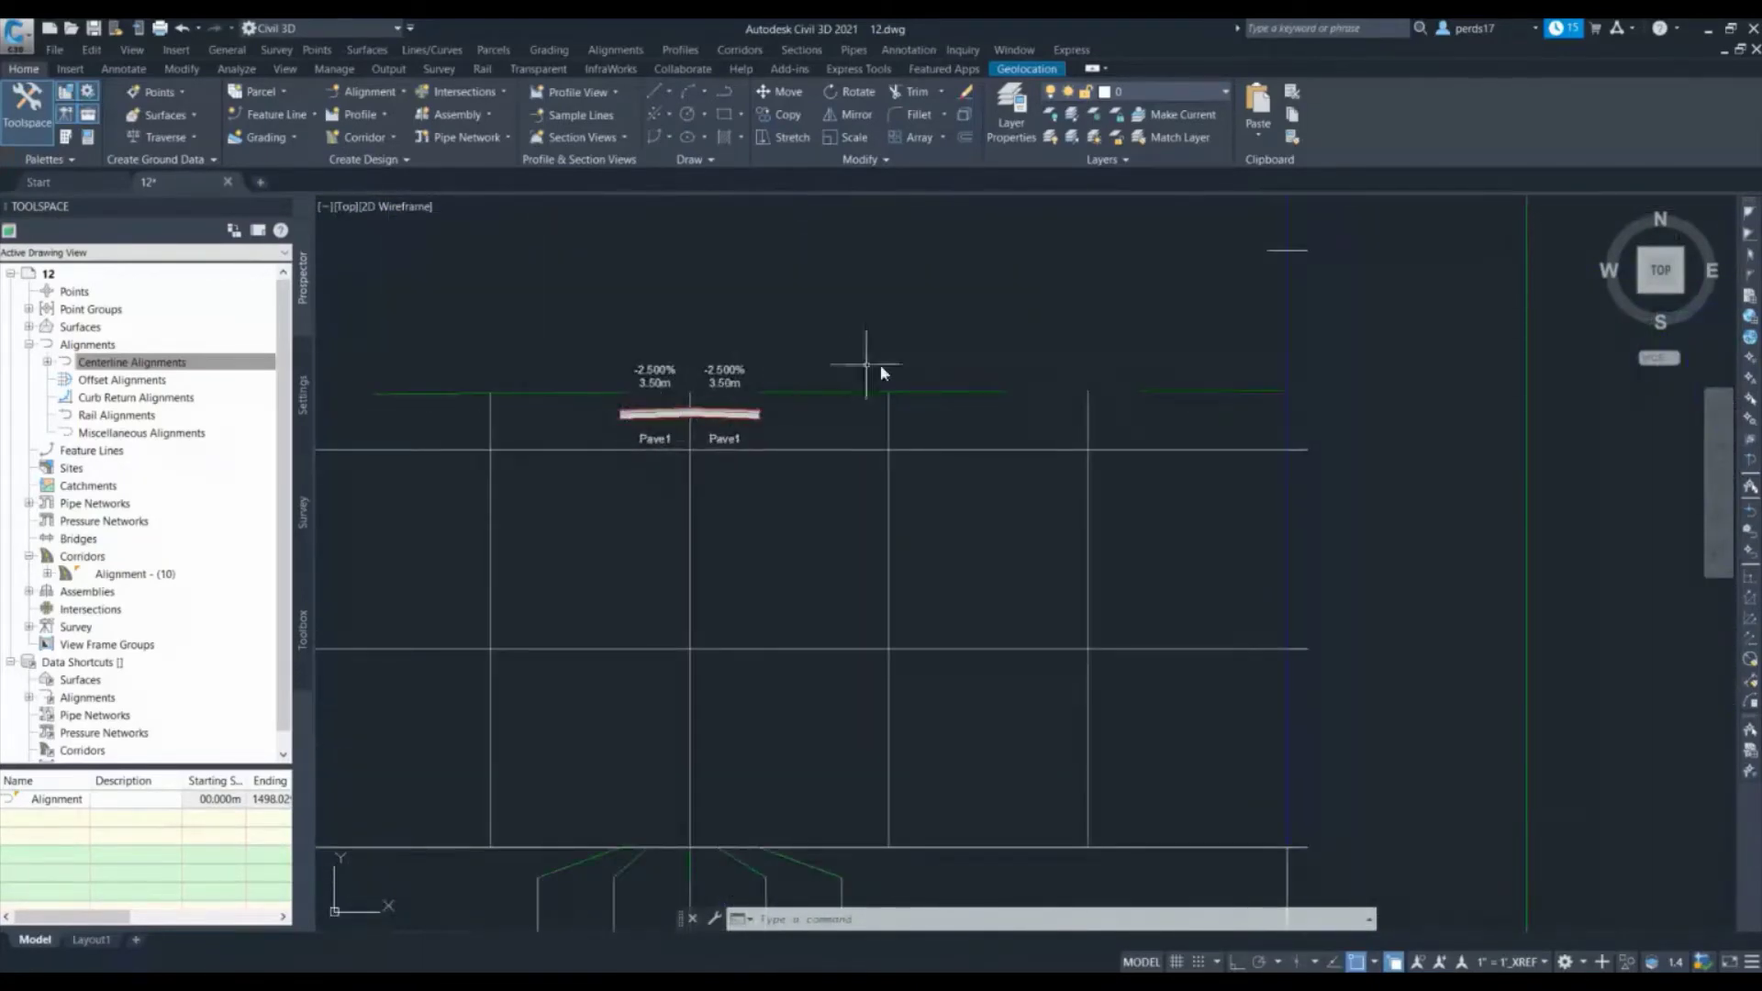
scroll(879, 365, down, 10)
middle_drag(1012, 354, 741, 348)
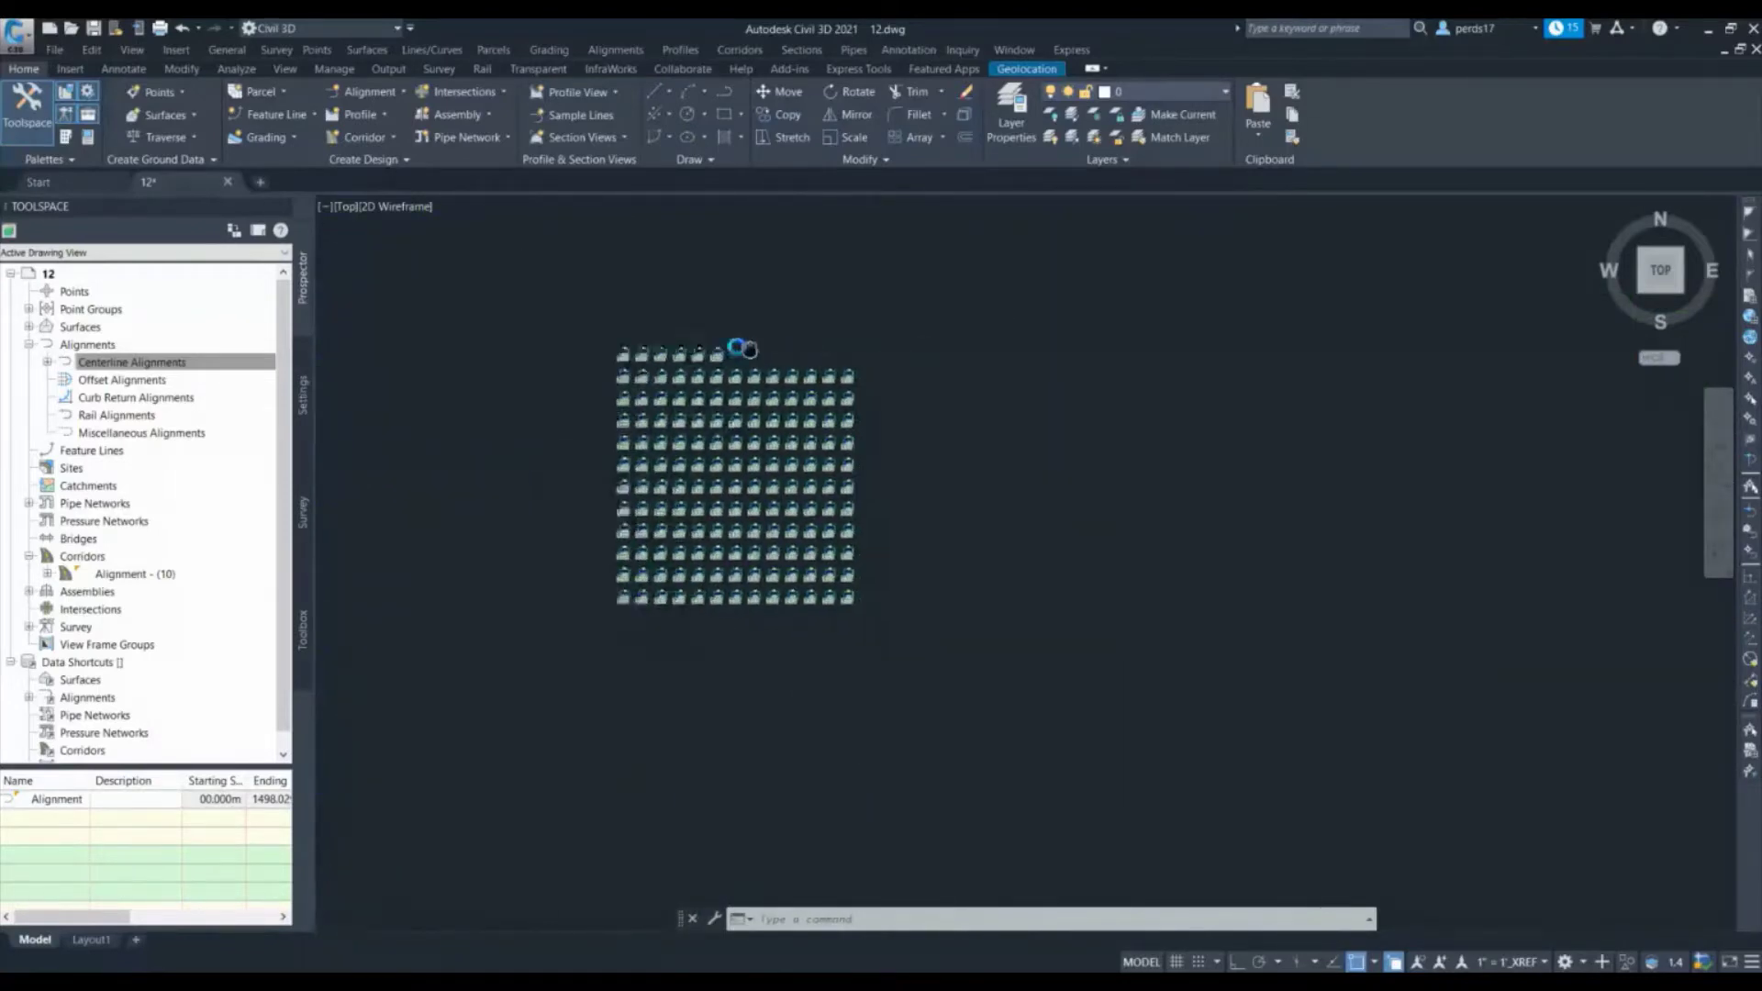
click(804, 51)
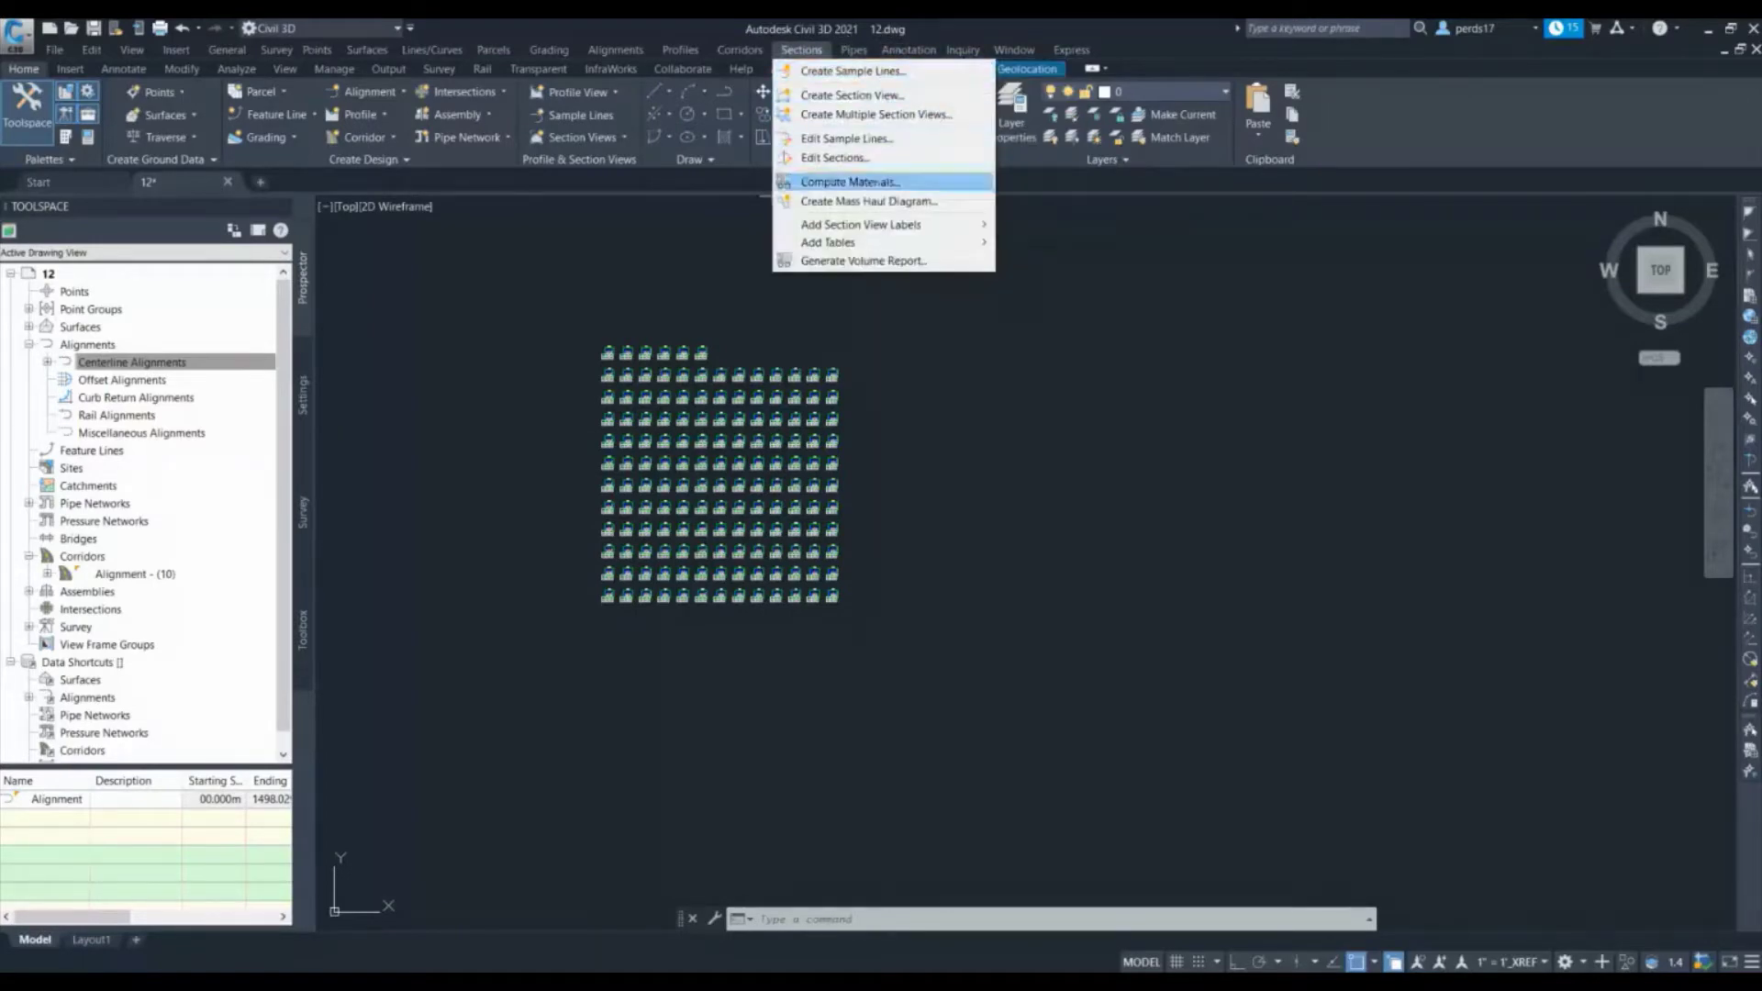
click(679, 336)
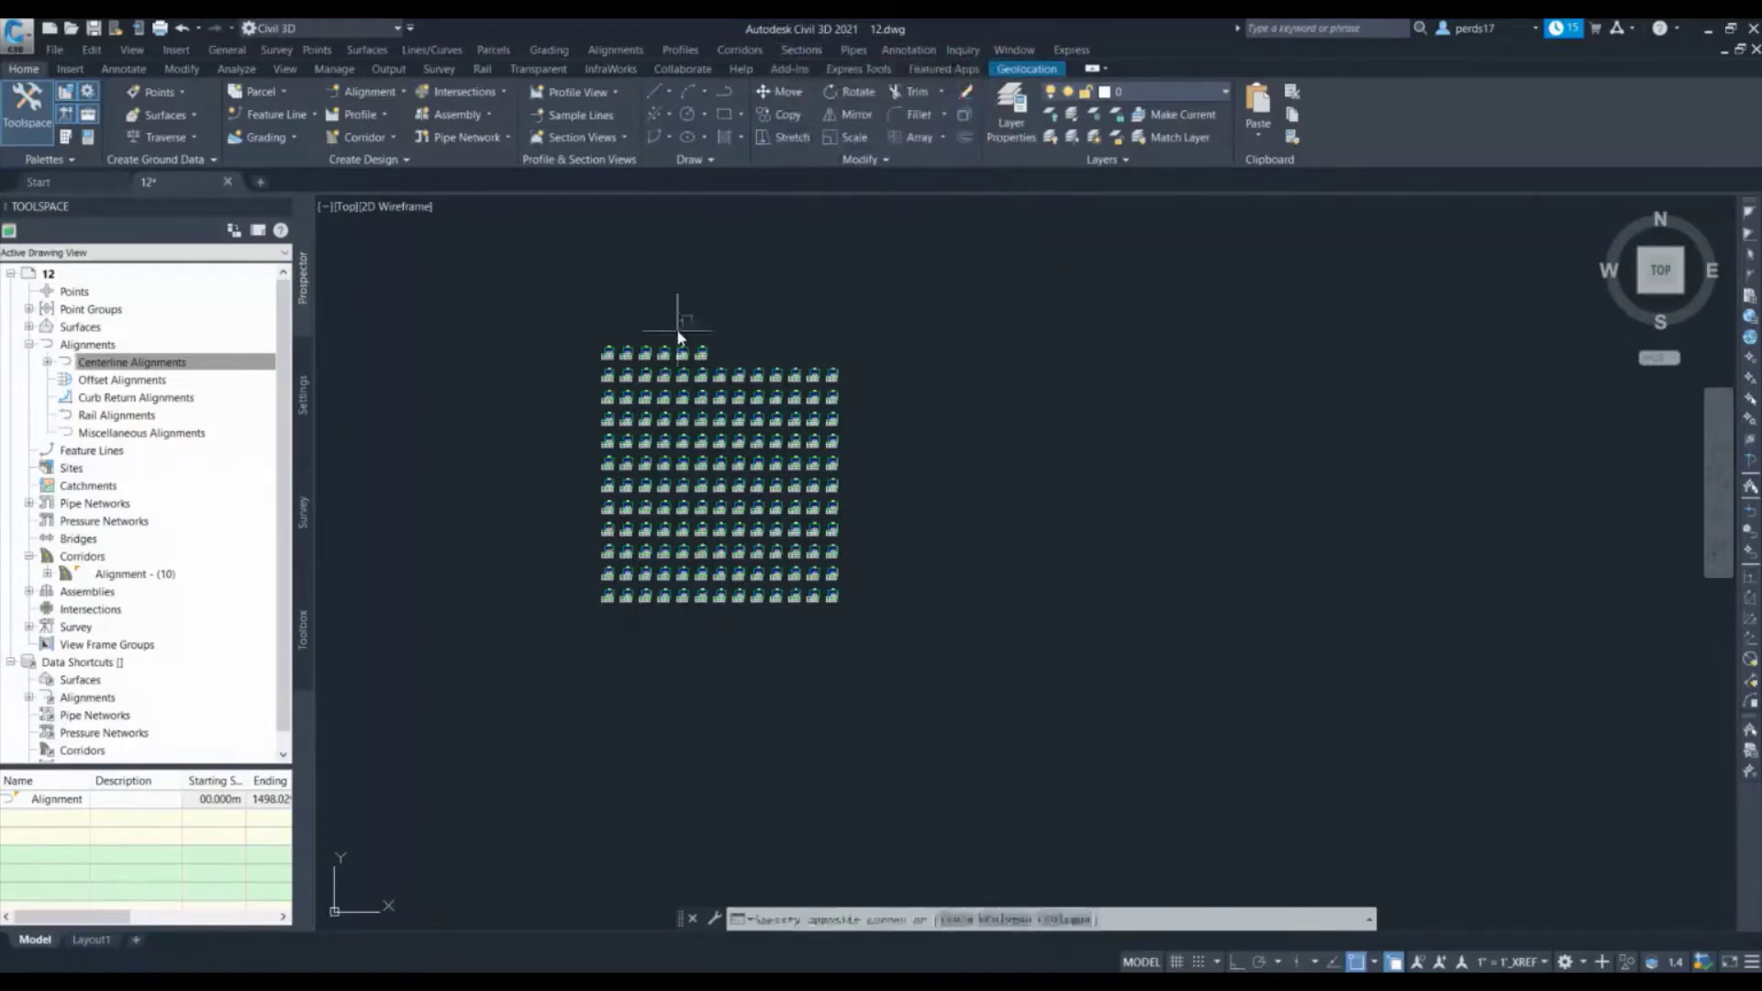
scroll(652, 343, up, 4)
scroll(652, 342, up, 10)
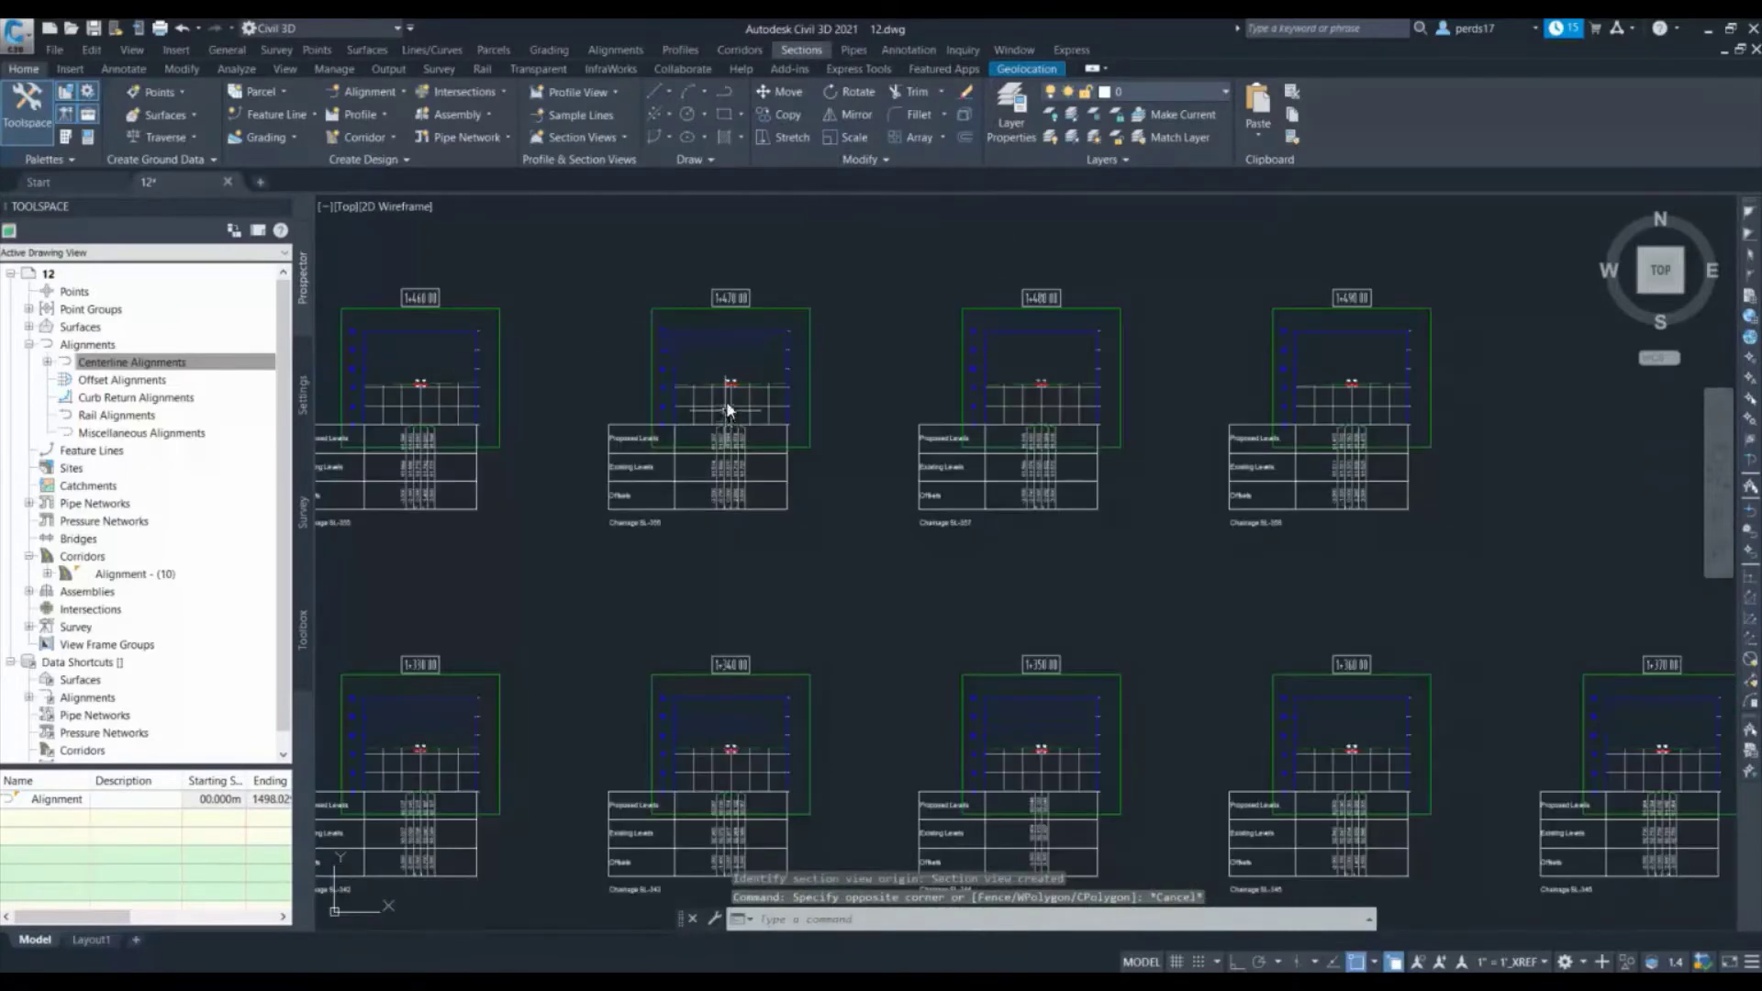
scroll(731, 380, up, 6)
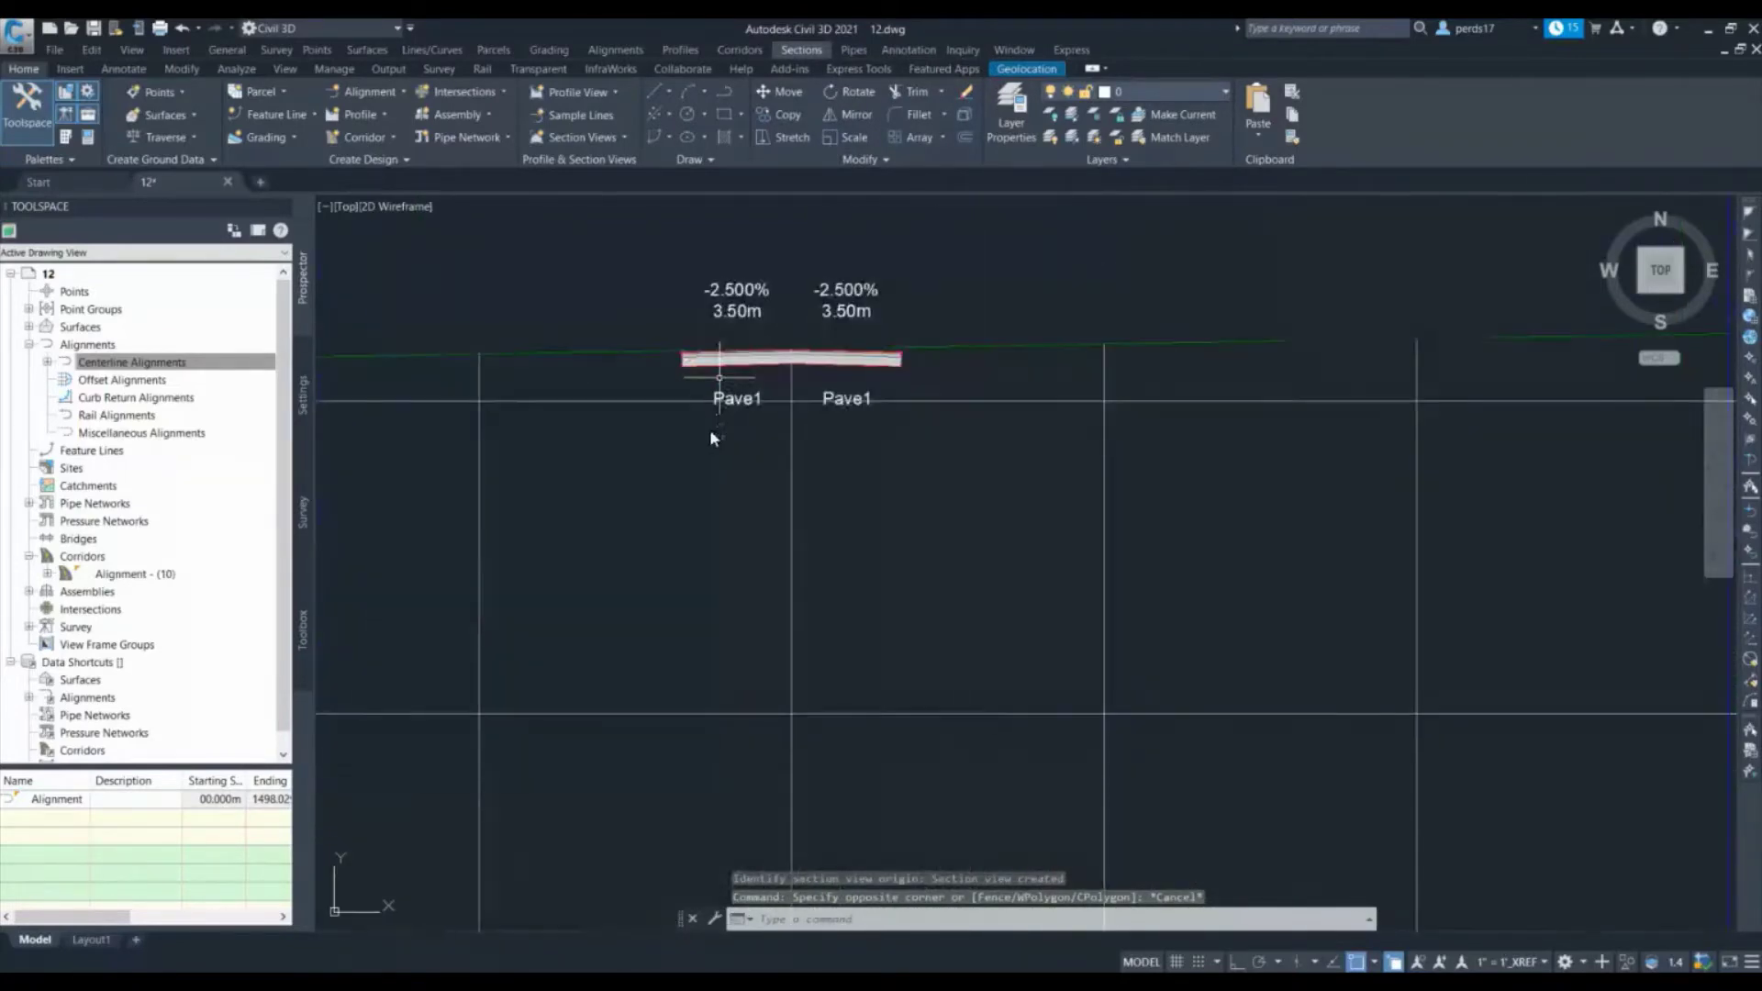
scroll(721, 391, down, 15)
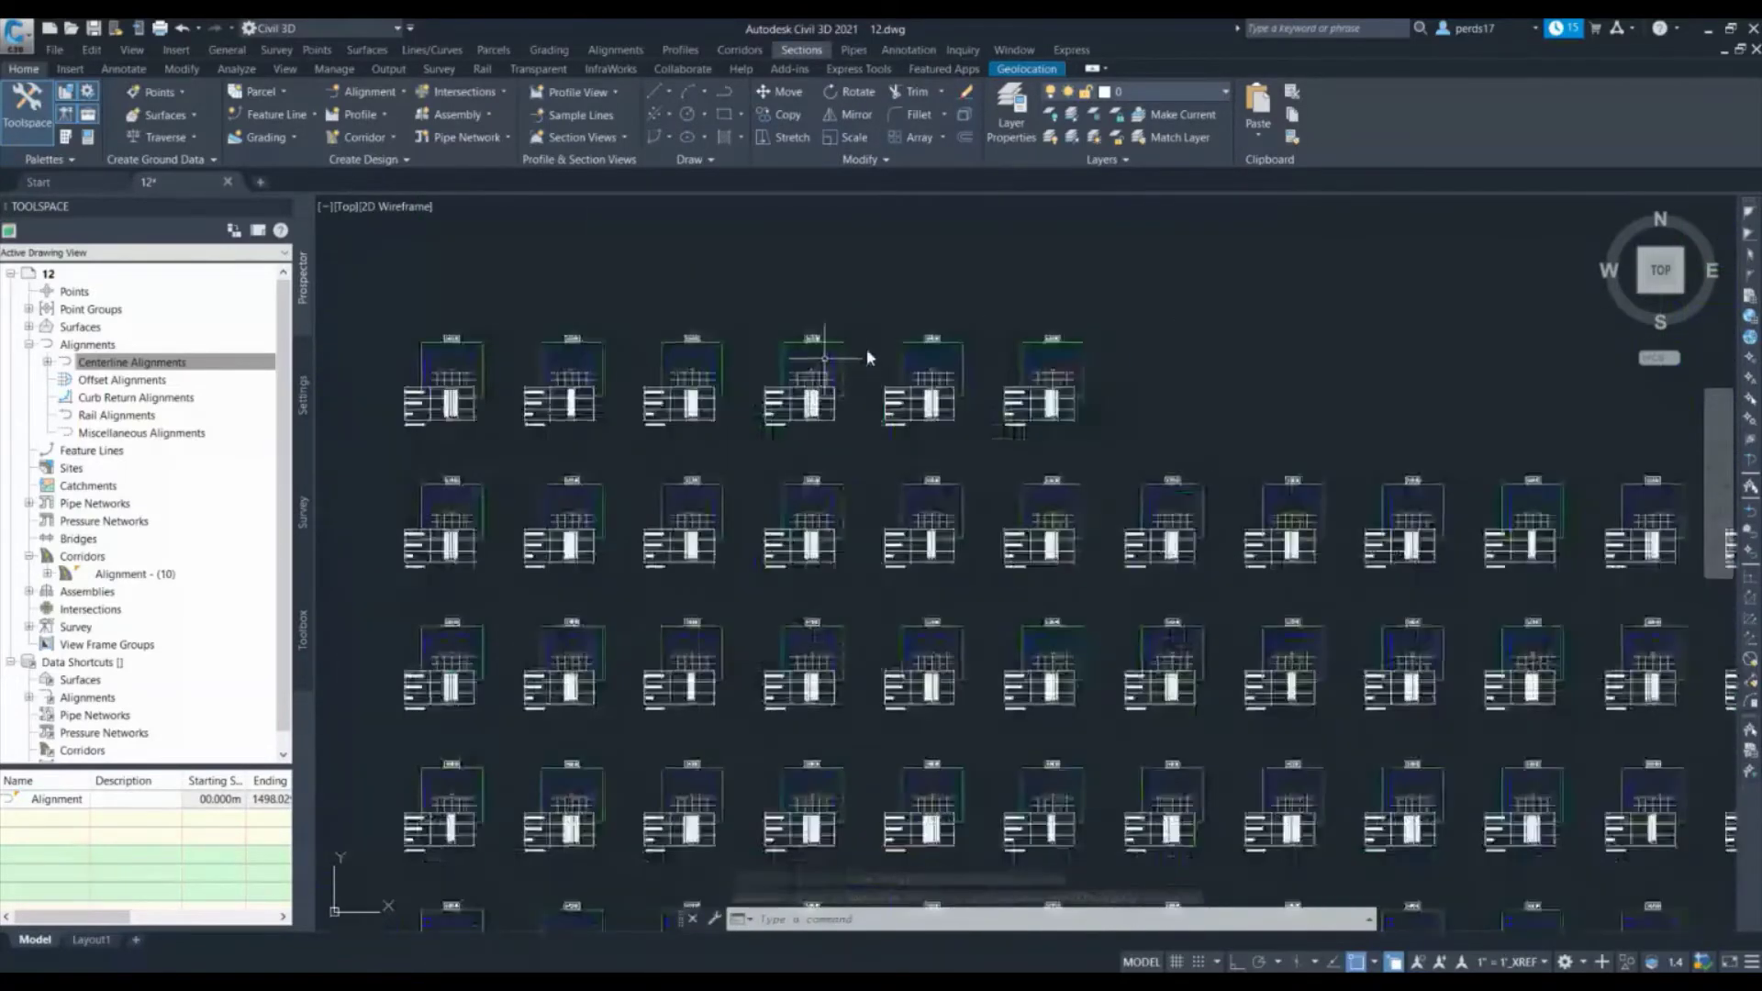
Start computing materials for sample line group SLG-5 on Alignment - (10)
click(801, 50)
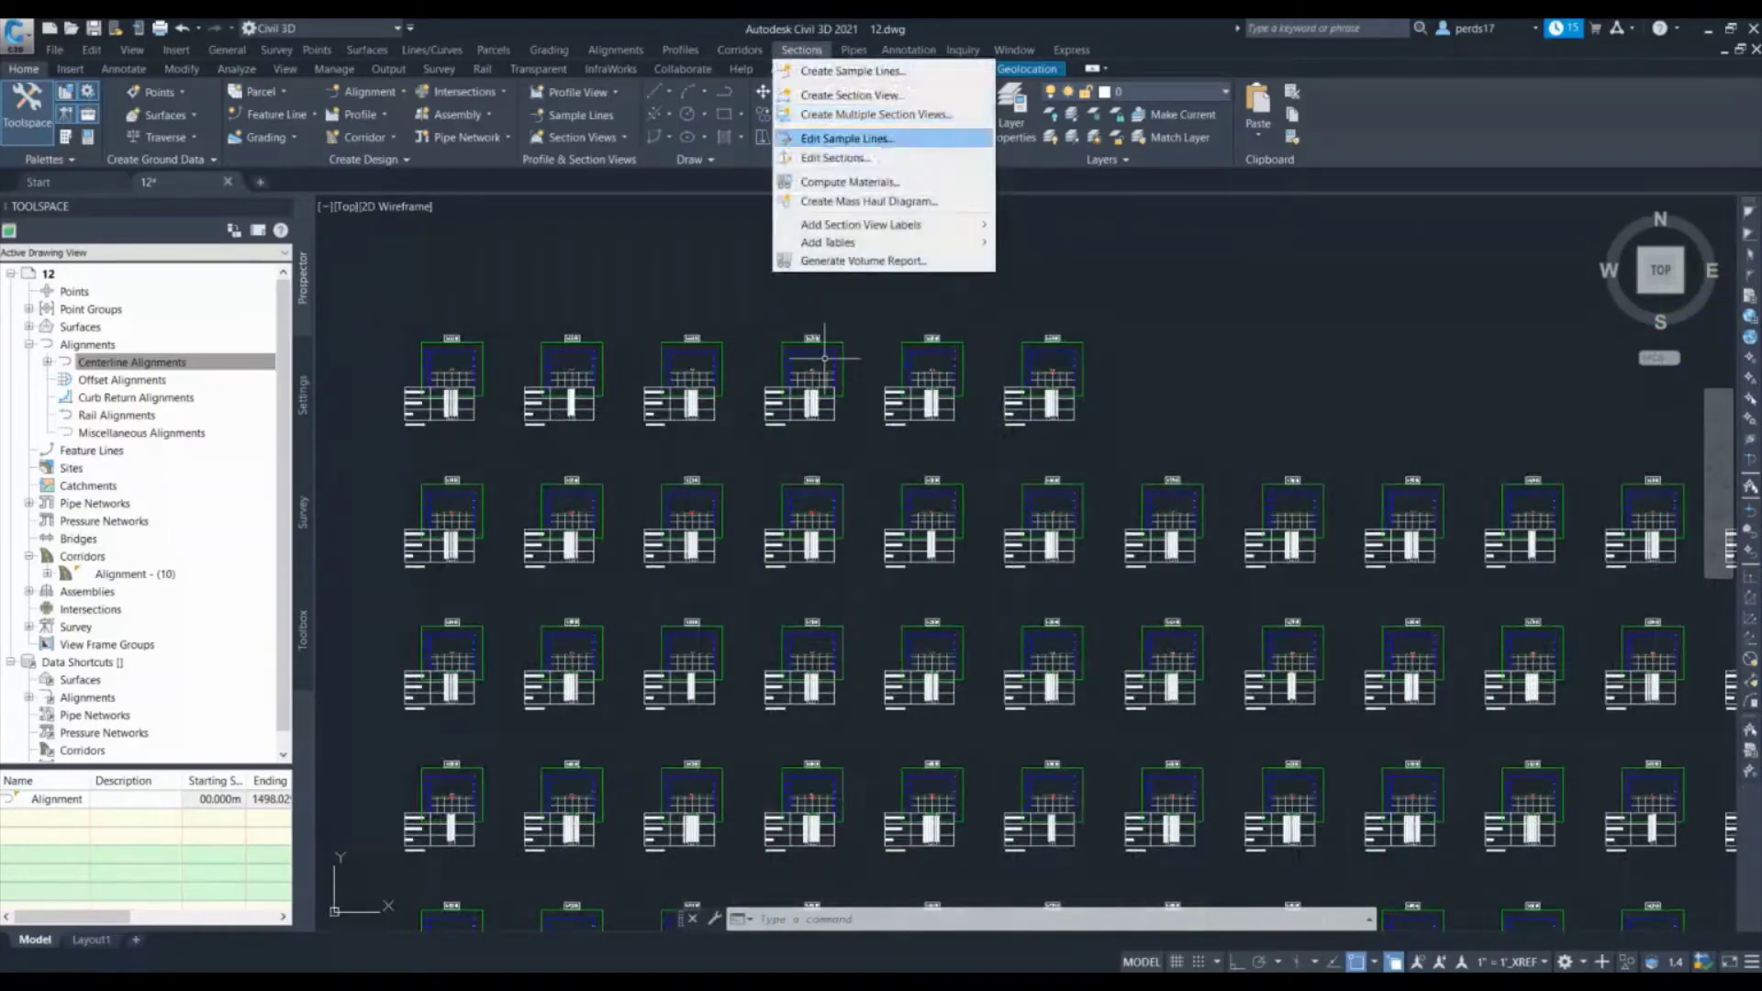
click(850, 182)
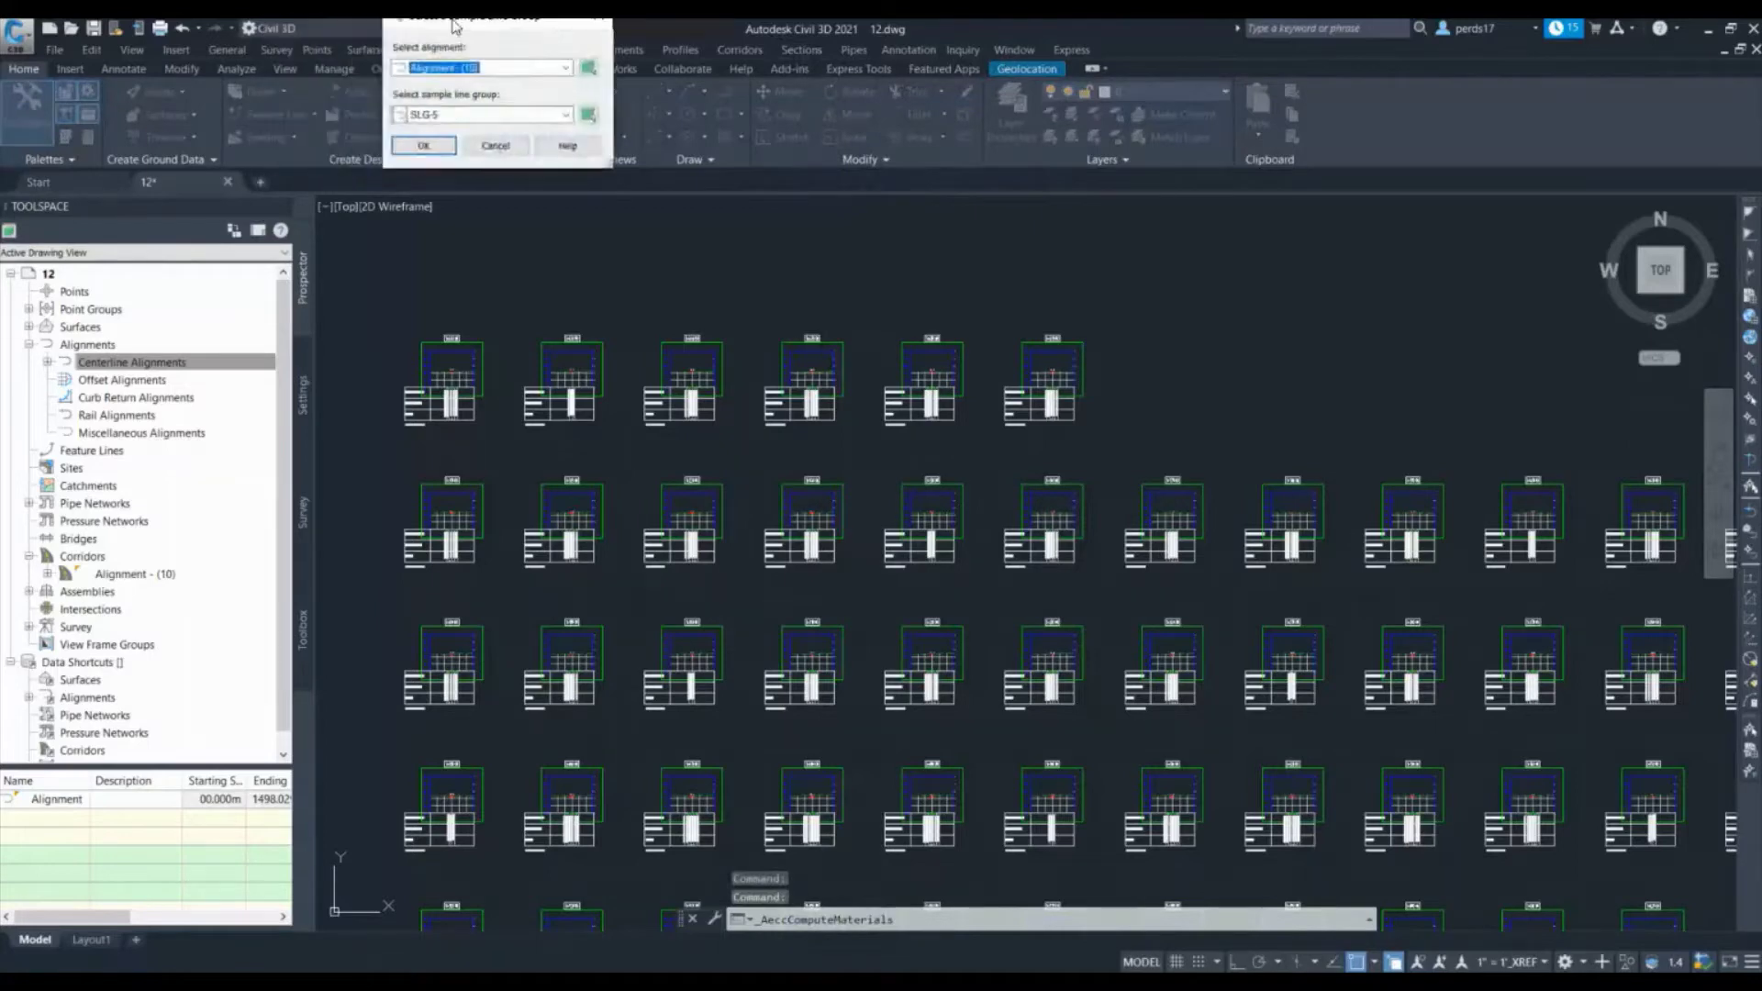
drag(449, 22, 898, 177)
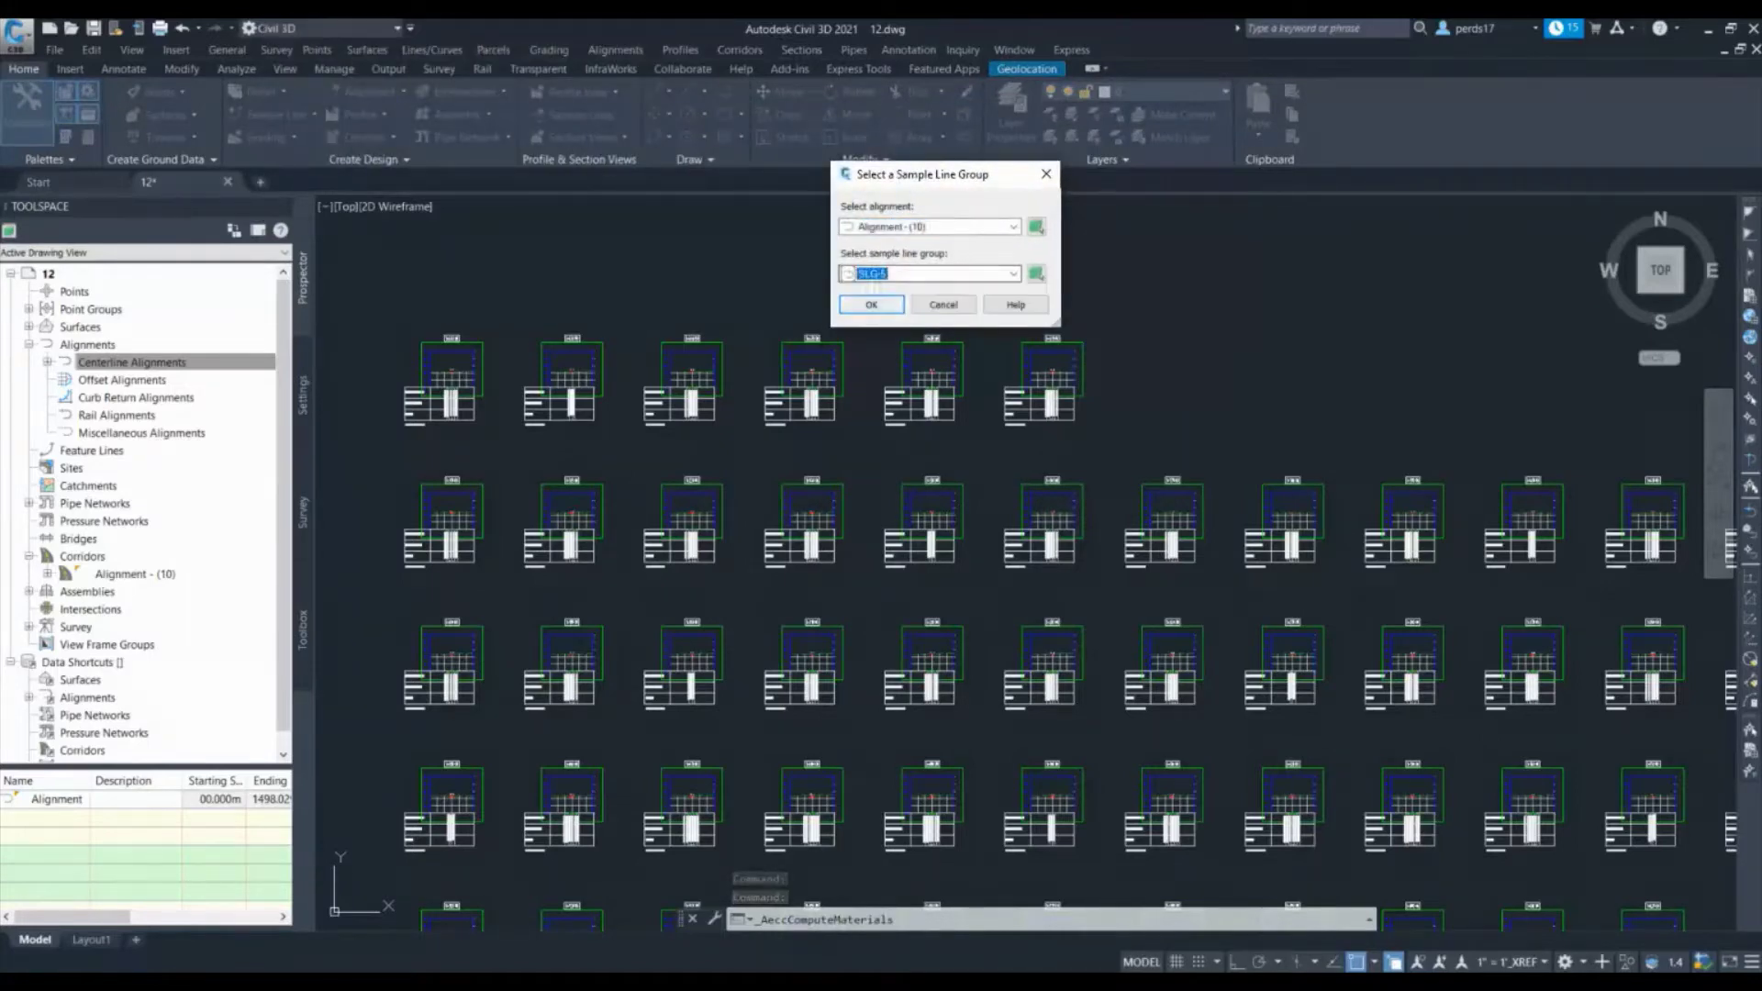
click(870, 304)
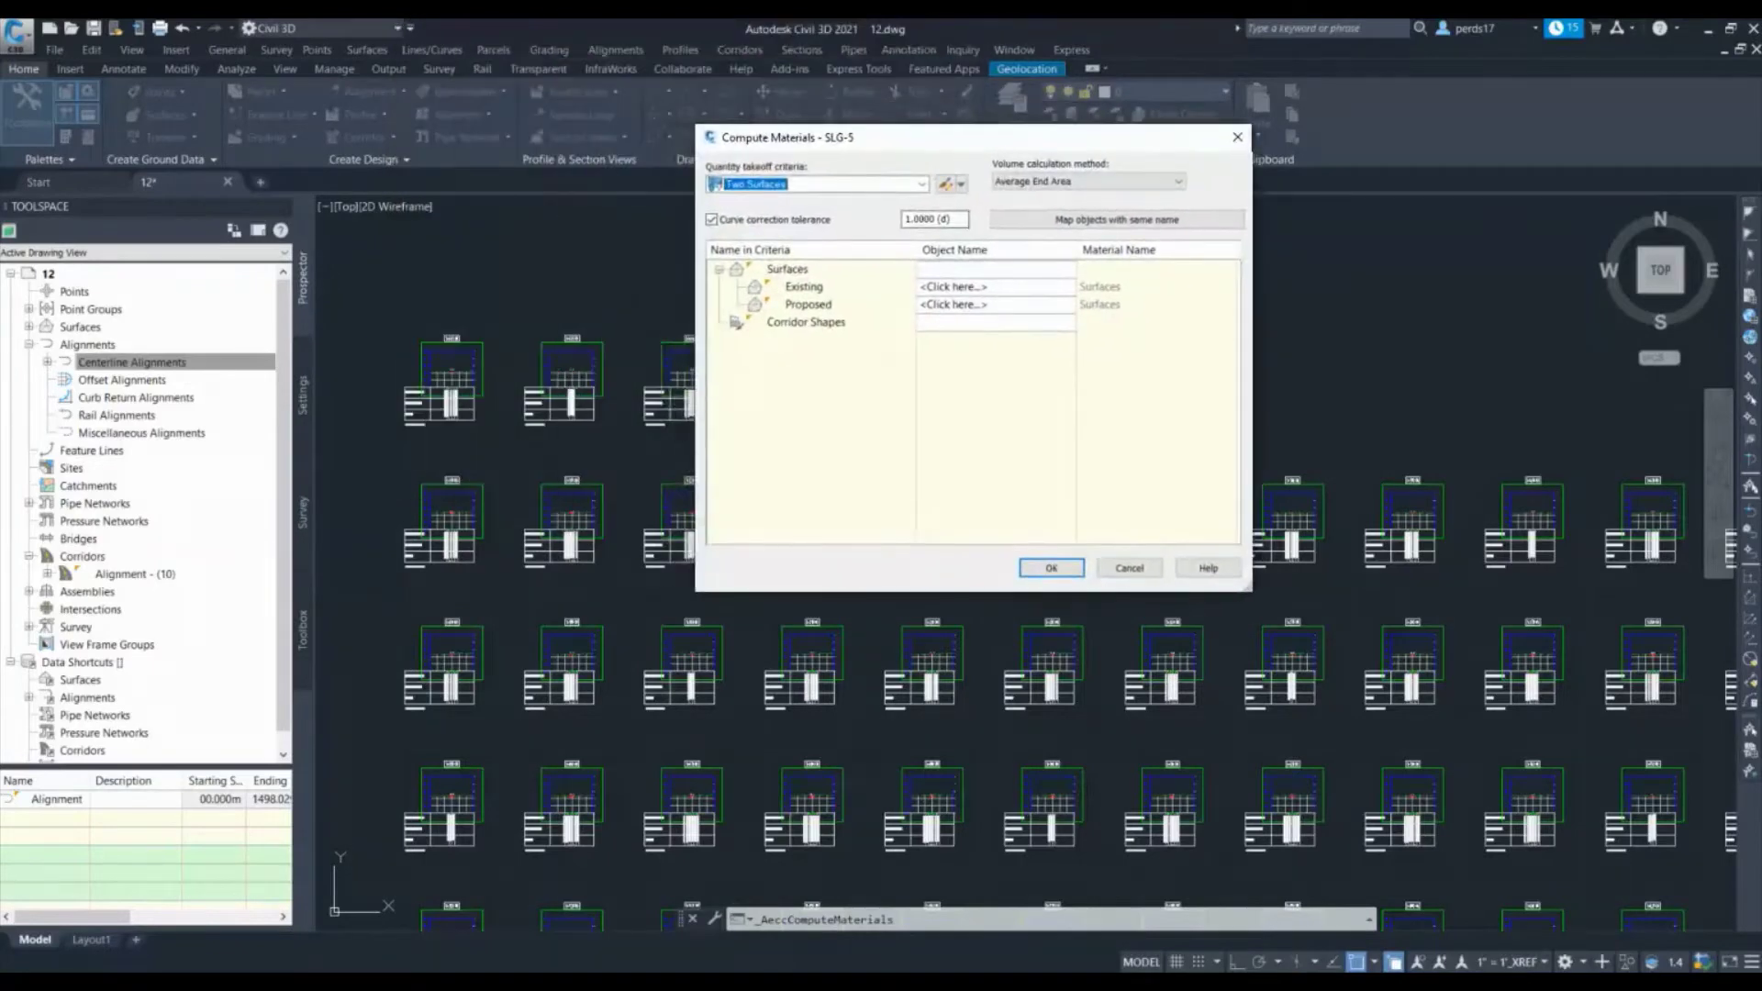
Compute the materials with Surface3 as the Existing surface and Alignment - (10) Datum as the Proposed surface
click(954, 287)
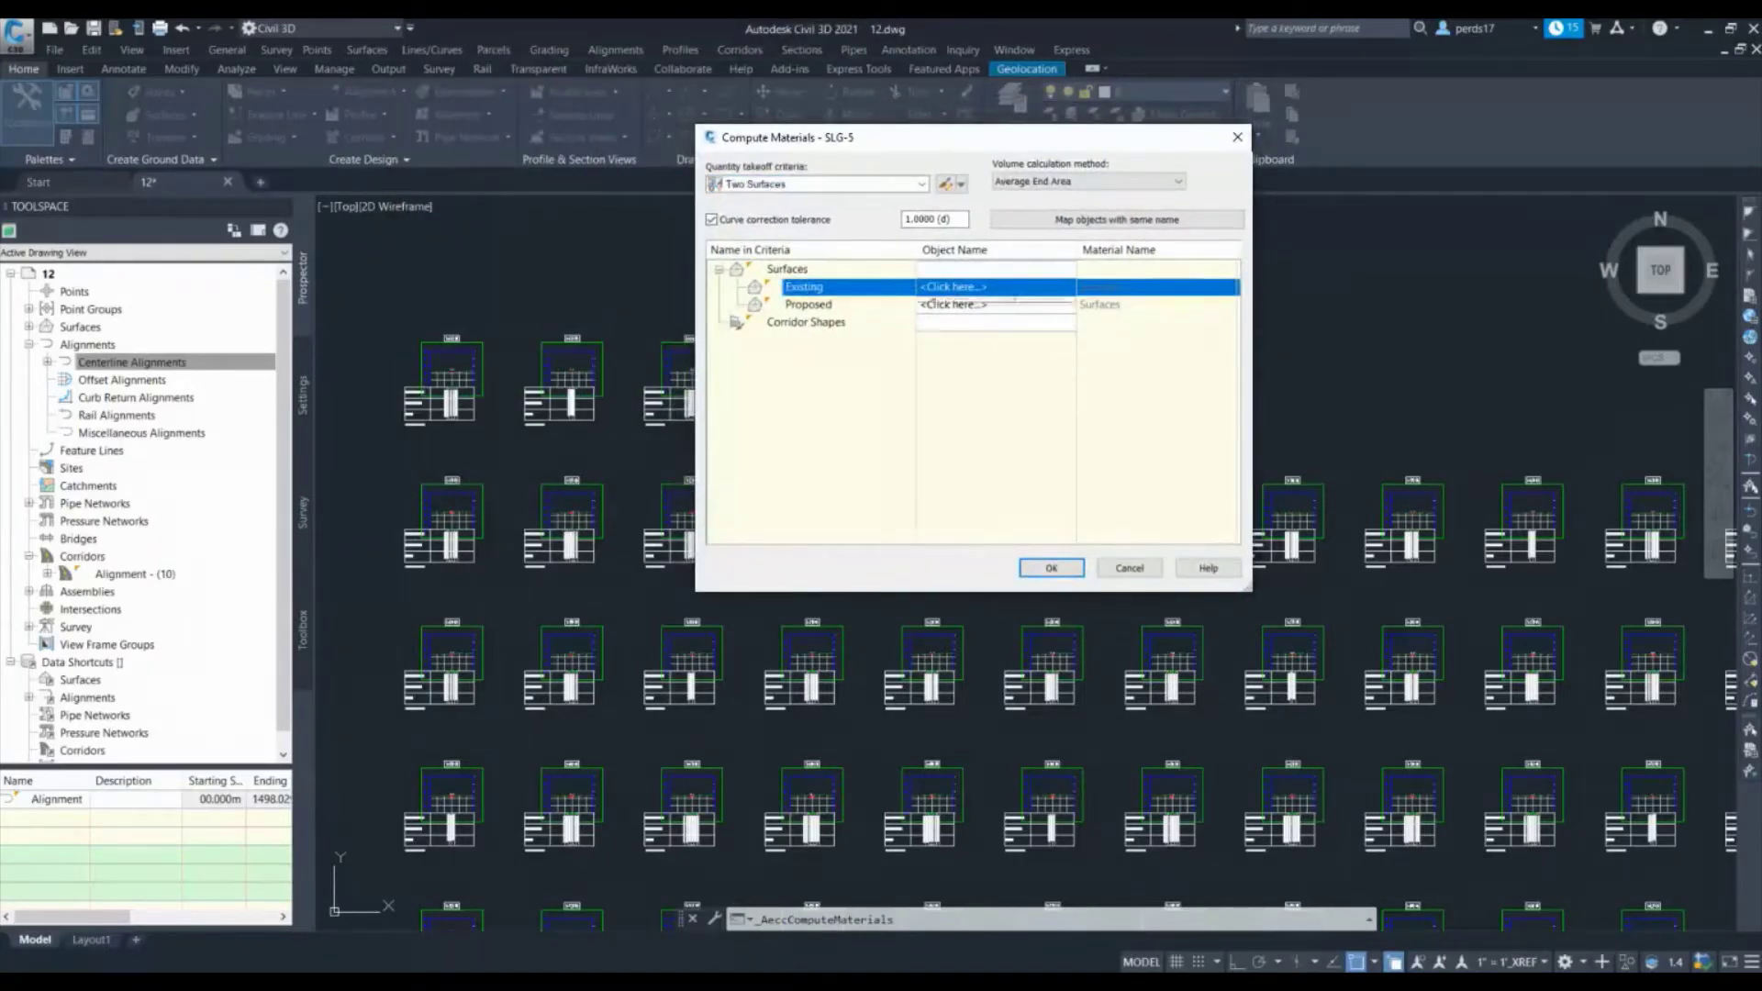
click(954, 287)
click(935, 306)
click(990, 304)
click(991, 304)
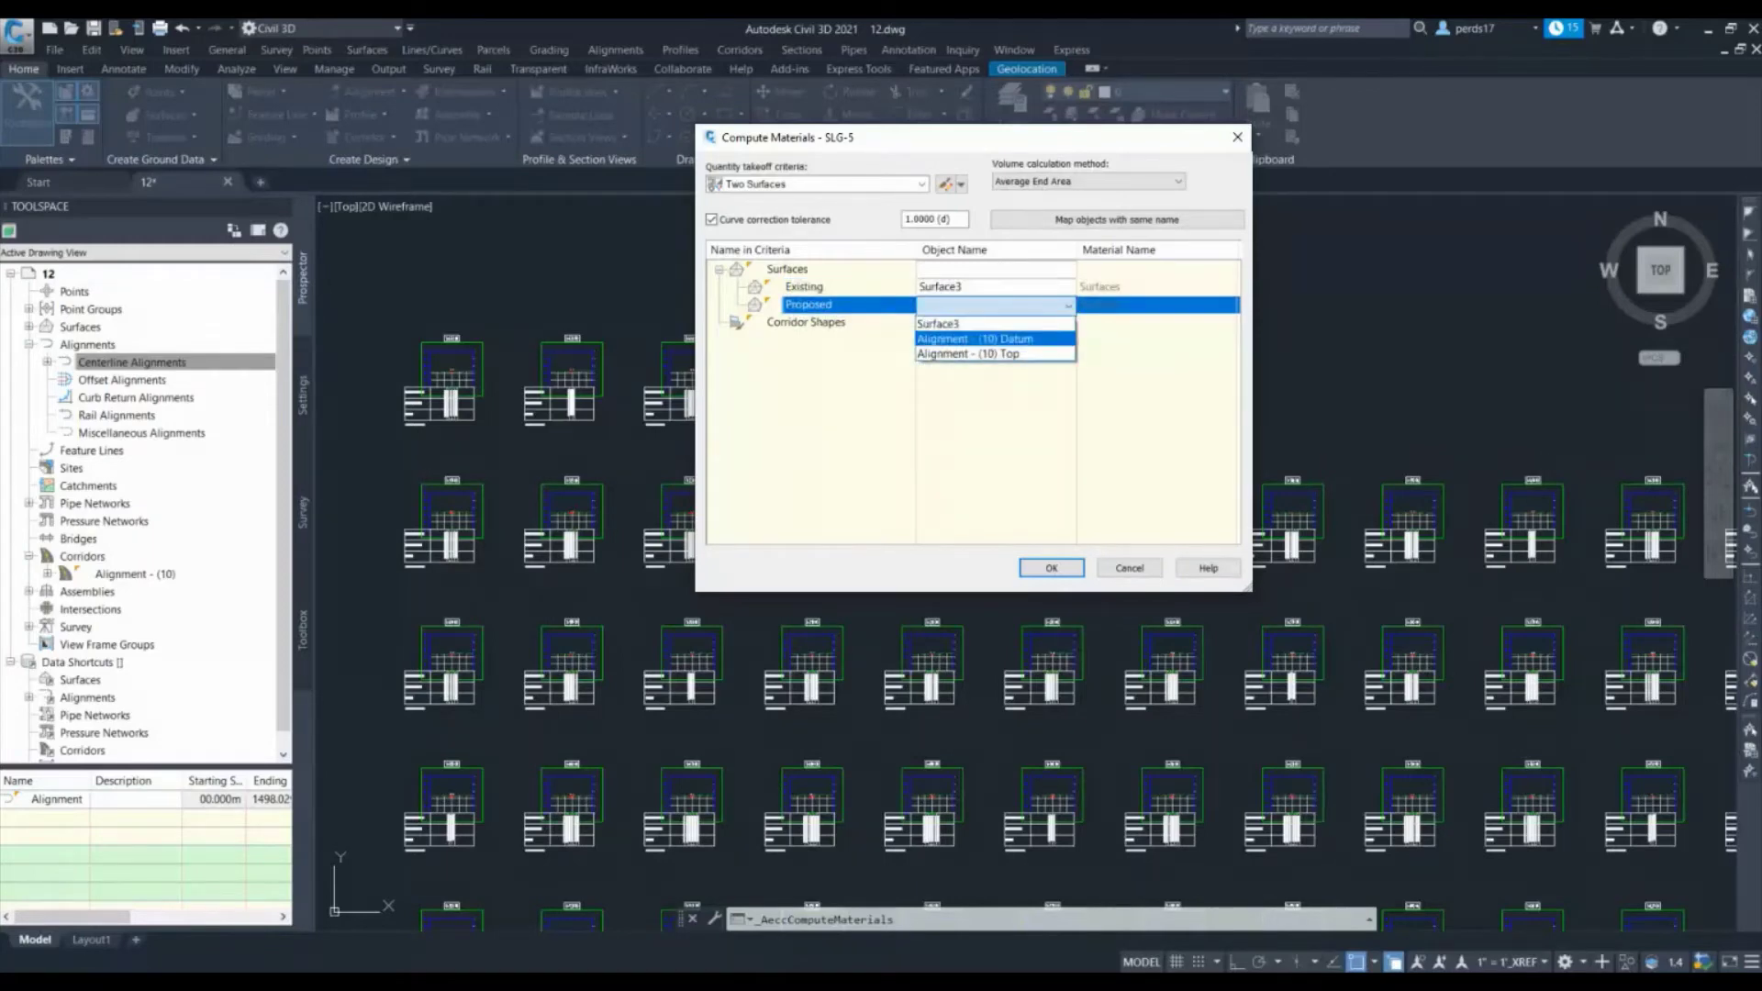
click(974, 340)
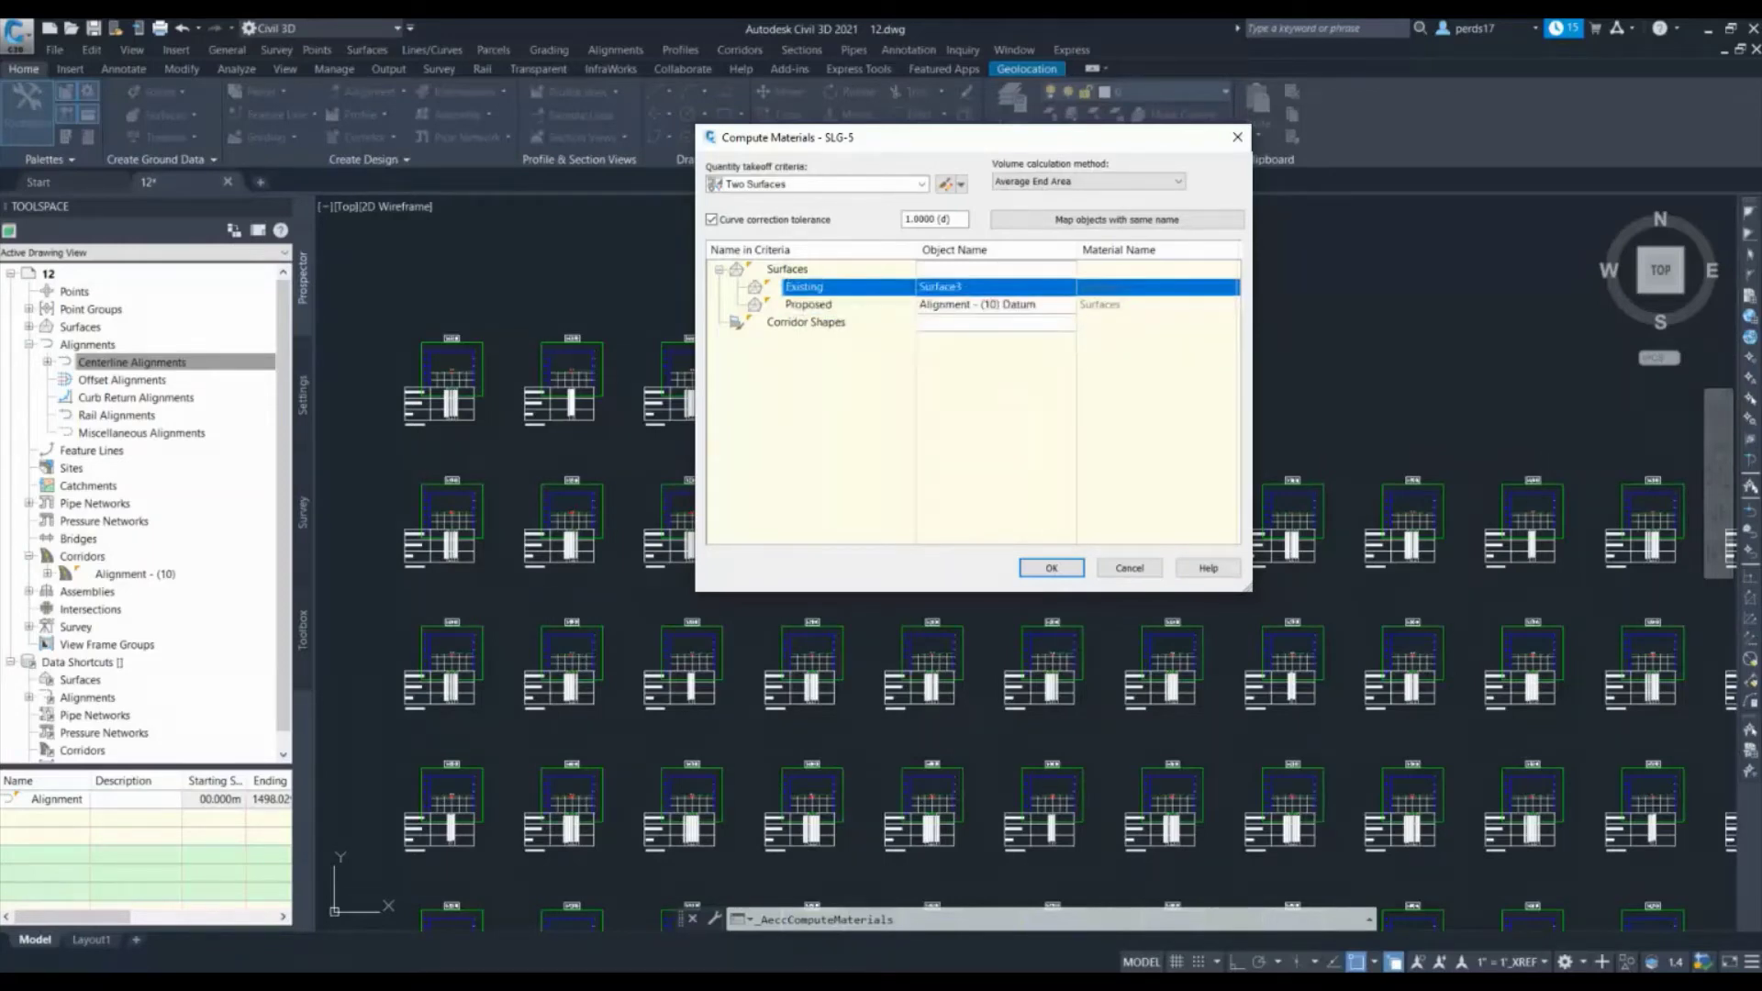
click(964, 287)
click(963, 304)
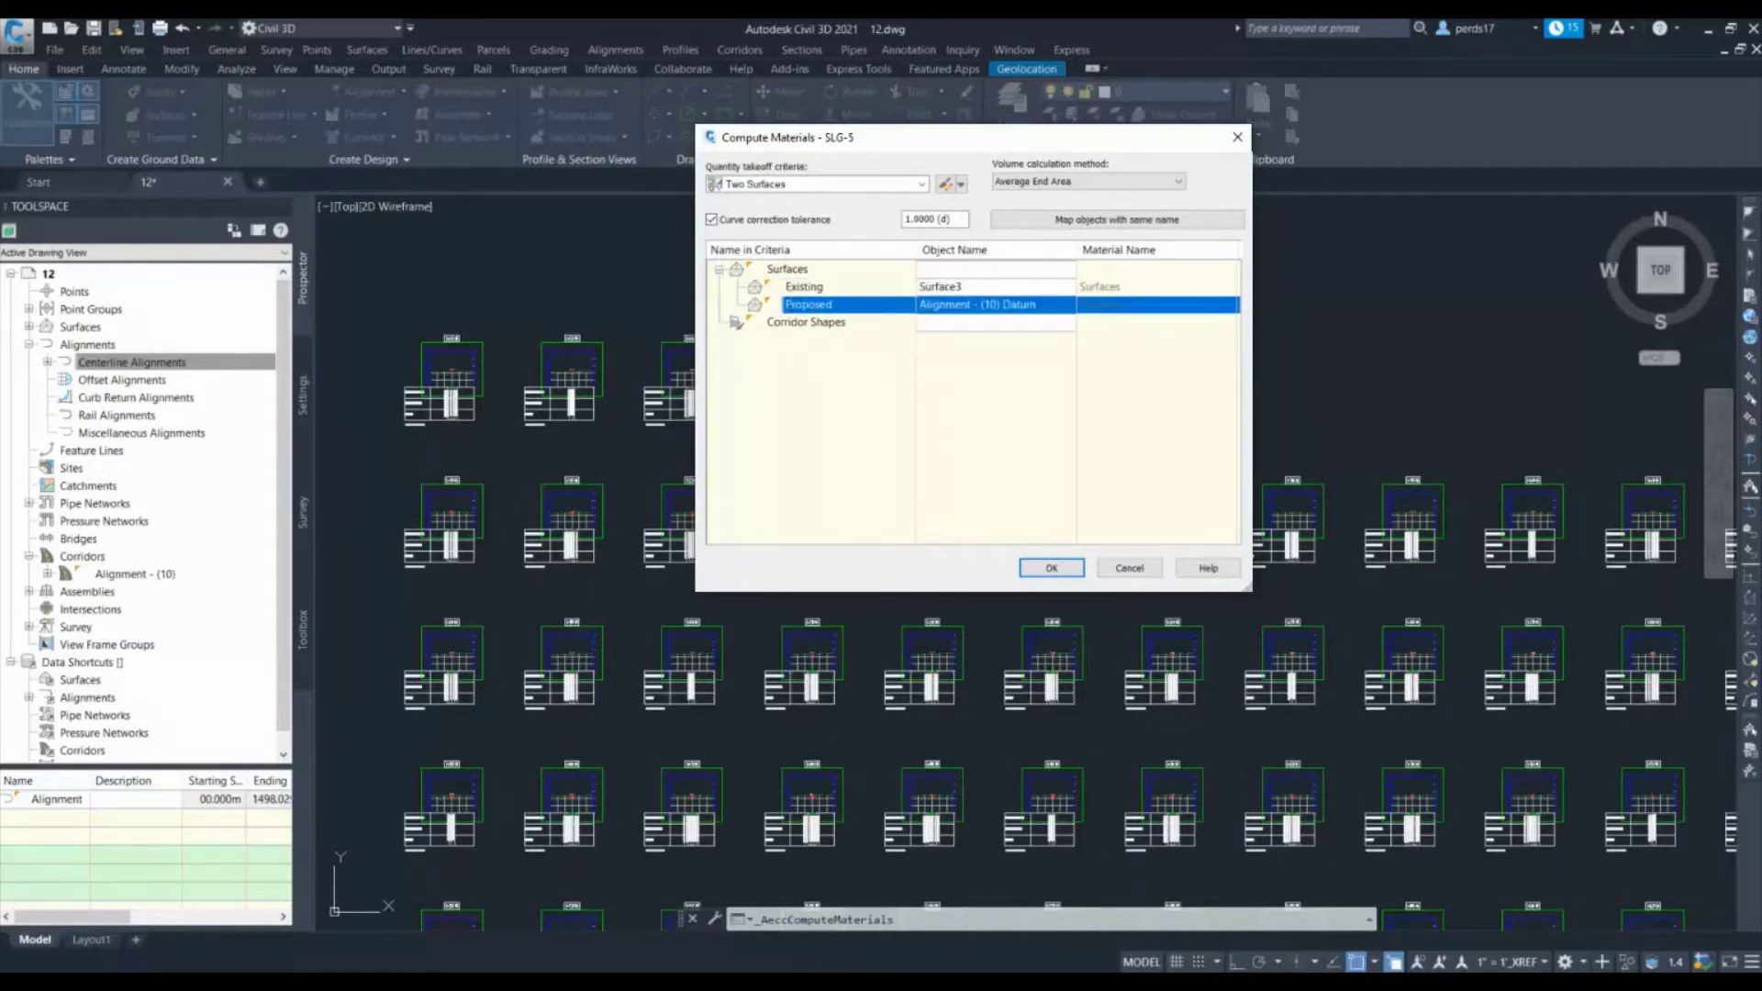
click(963, 287)
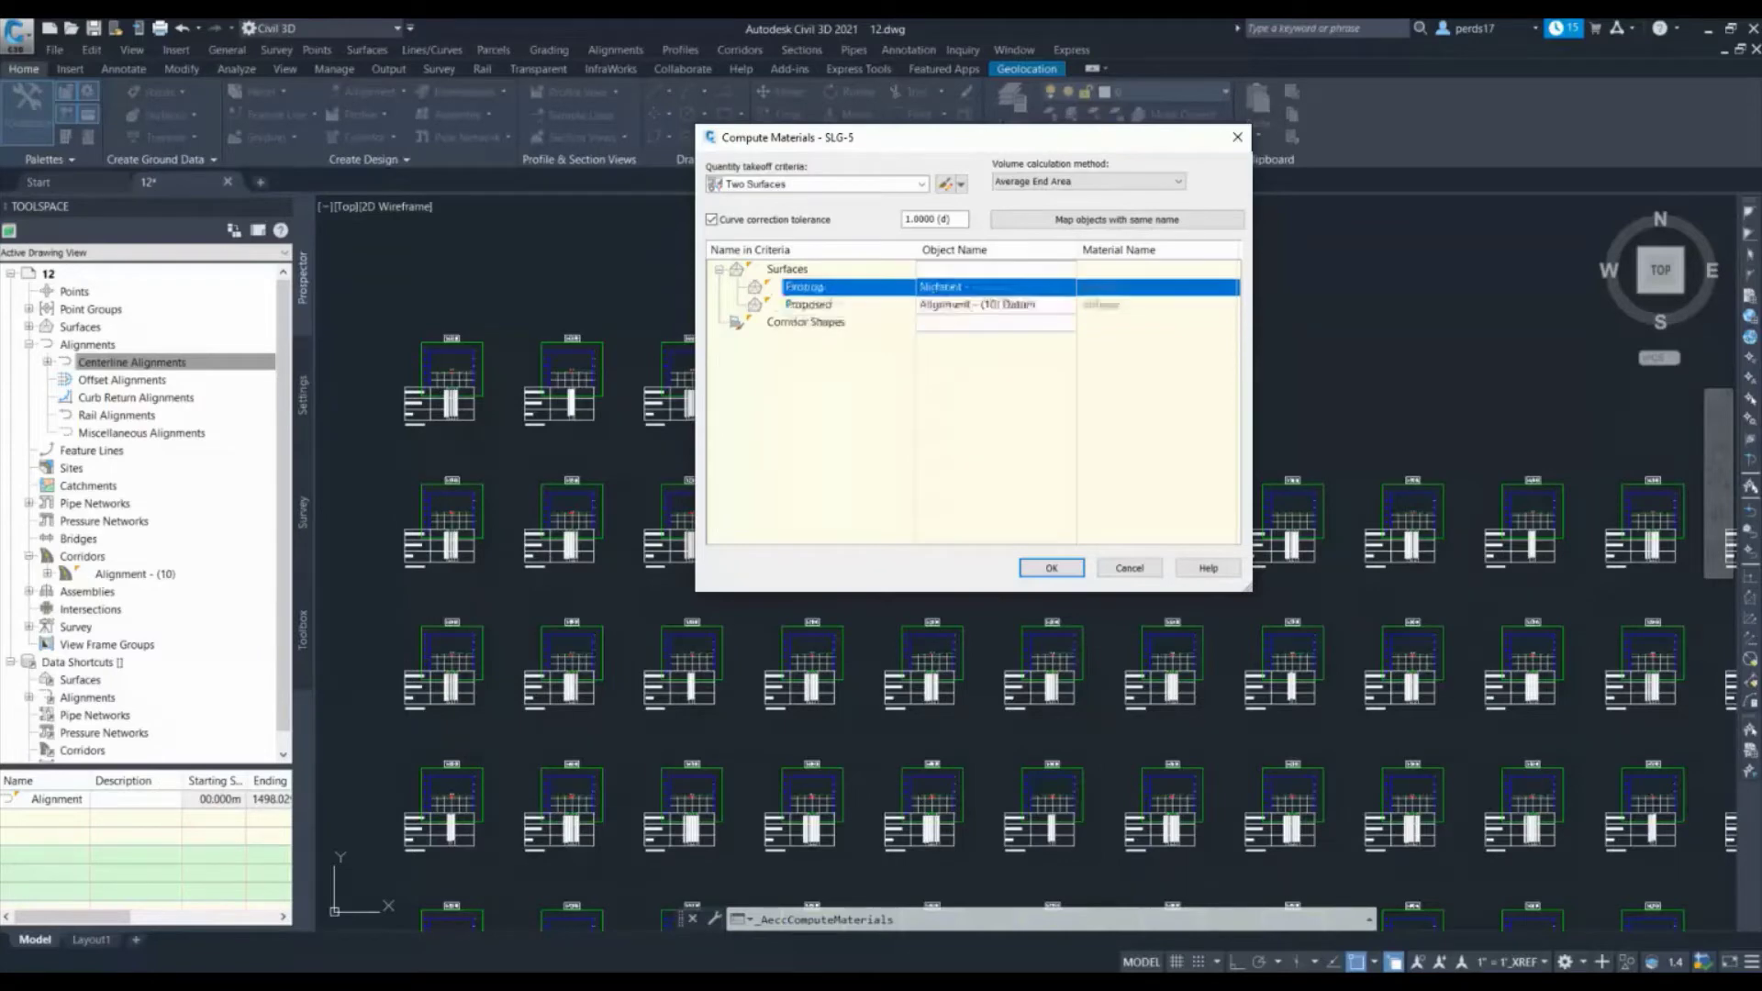
click(963, 304)
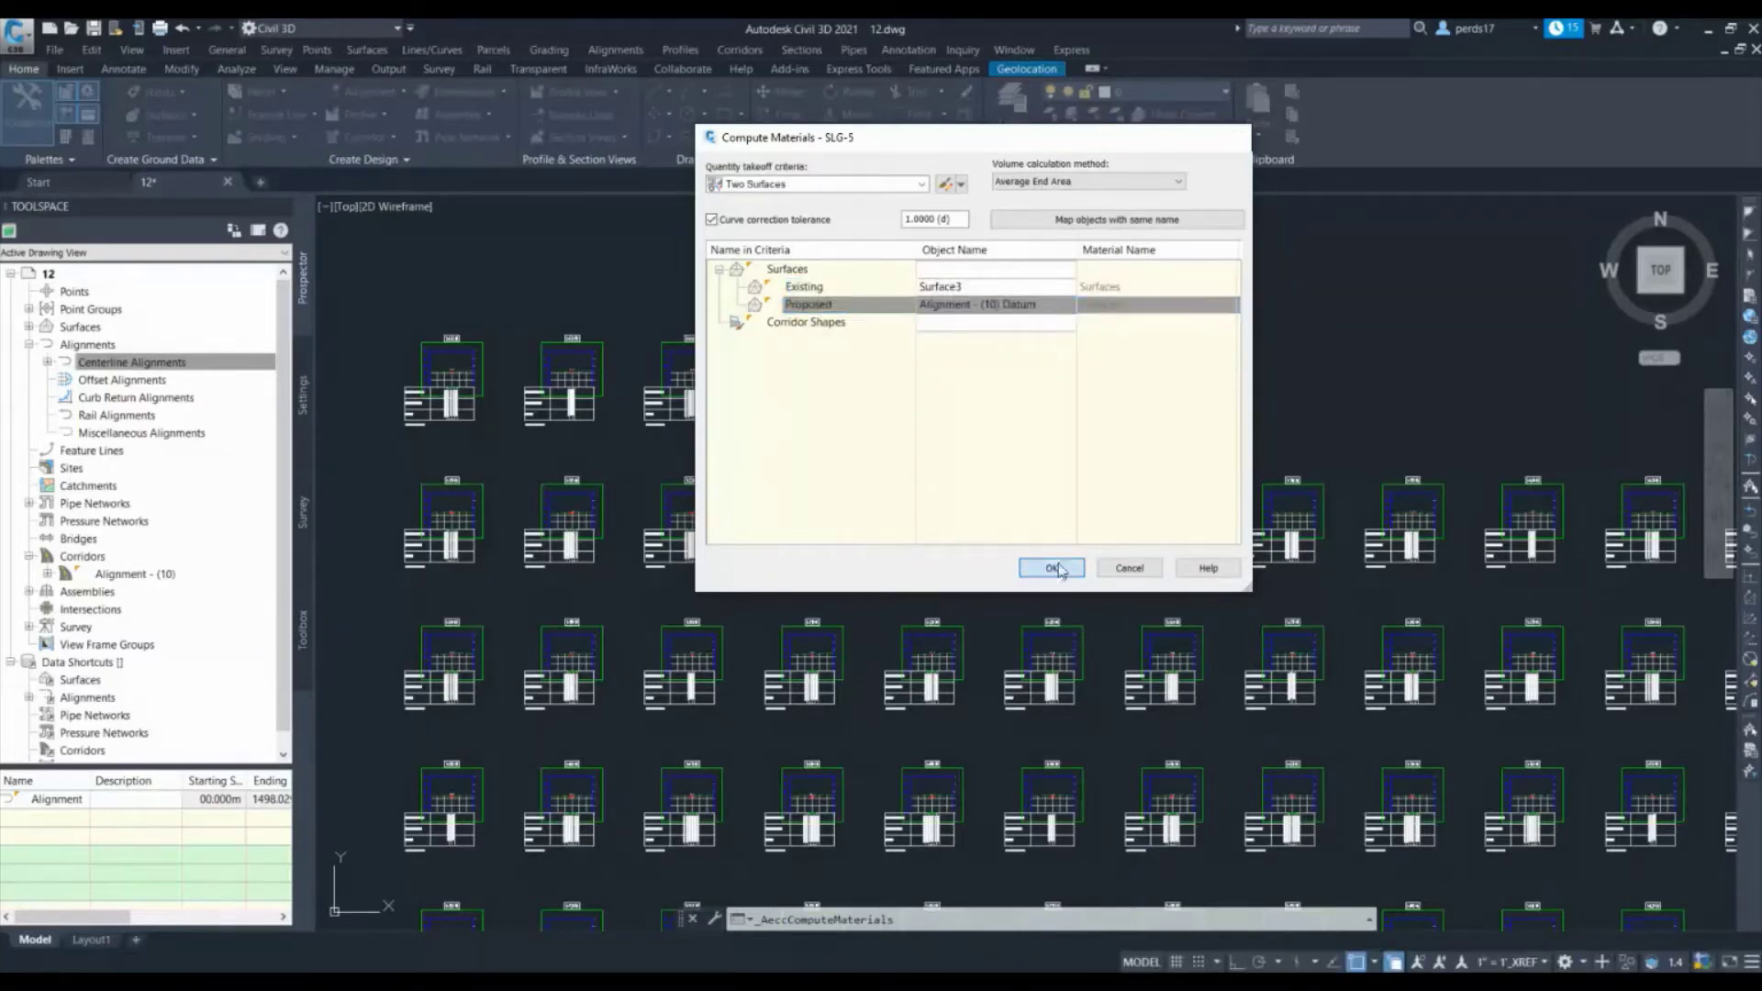
click(1051, 568)
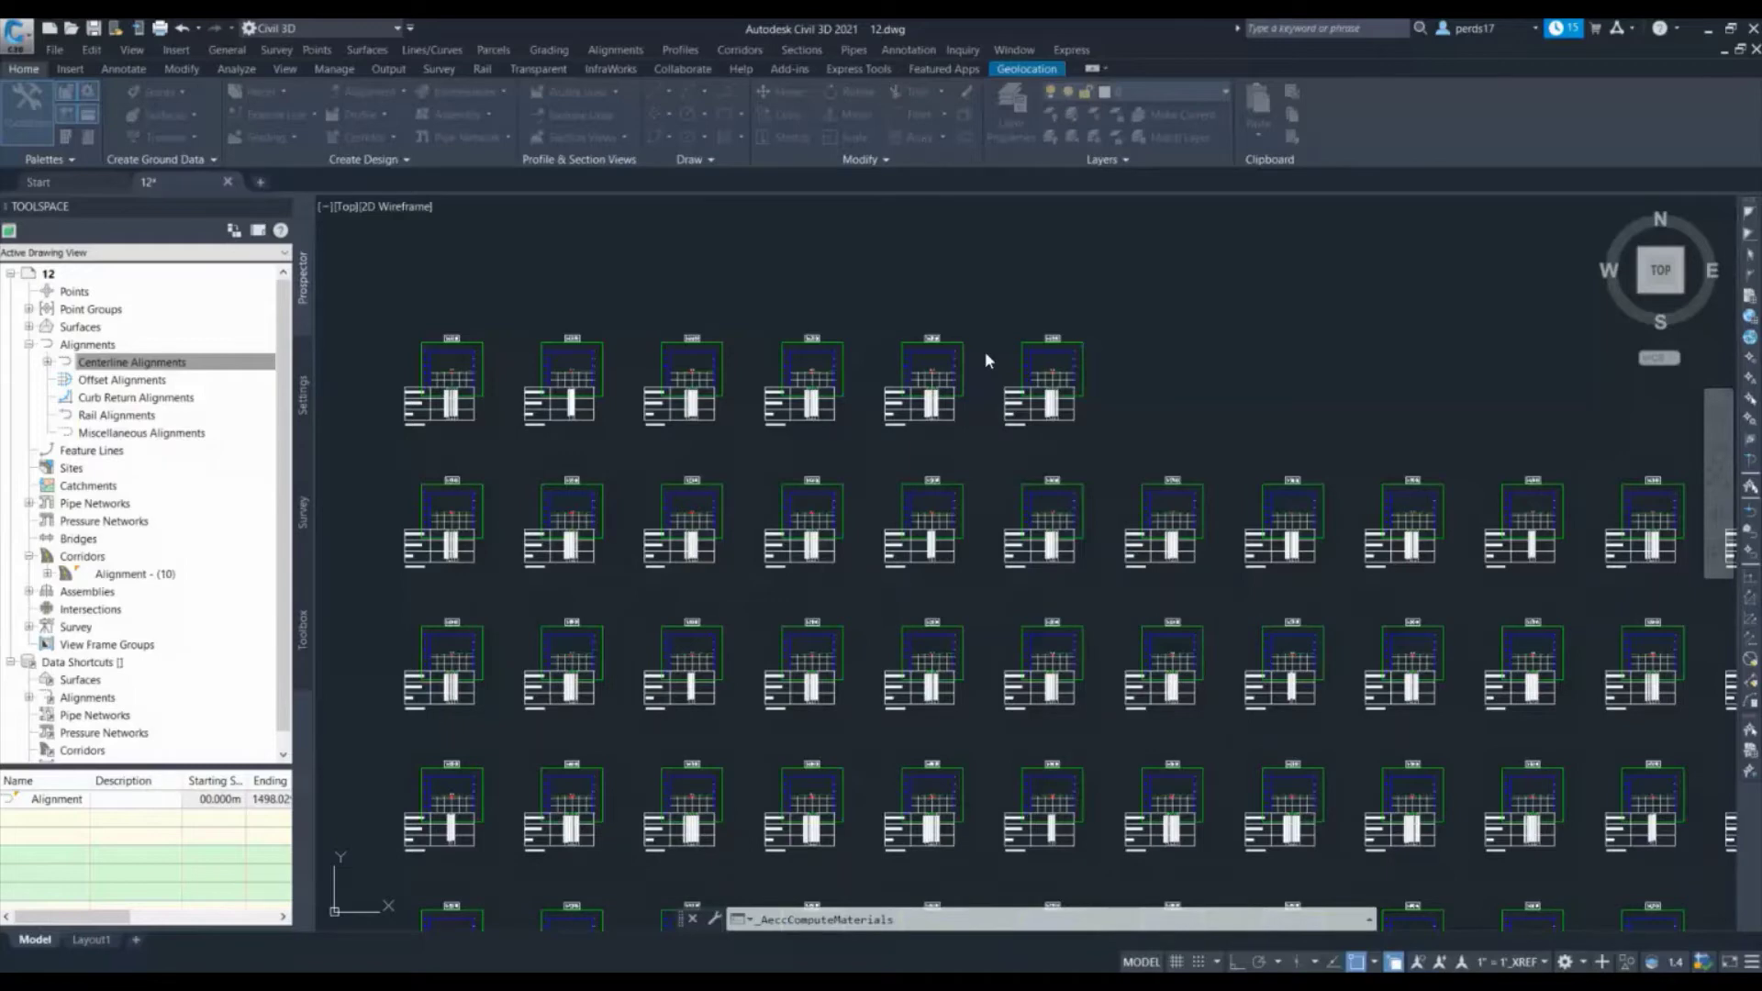
click(984, 357)
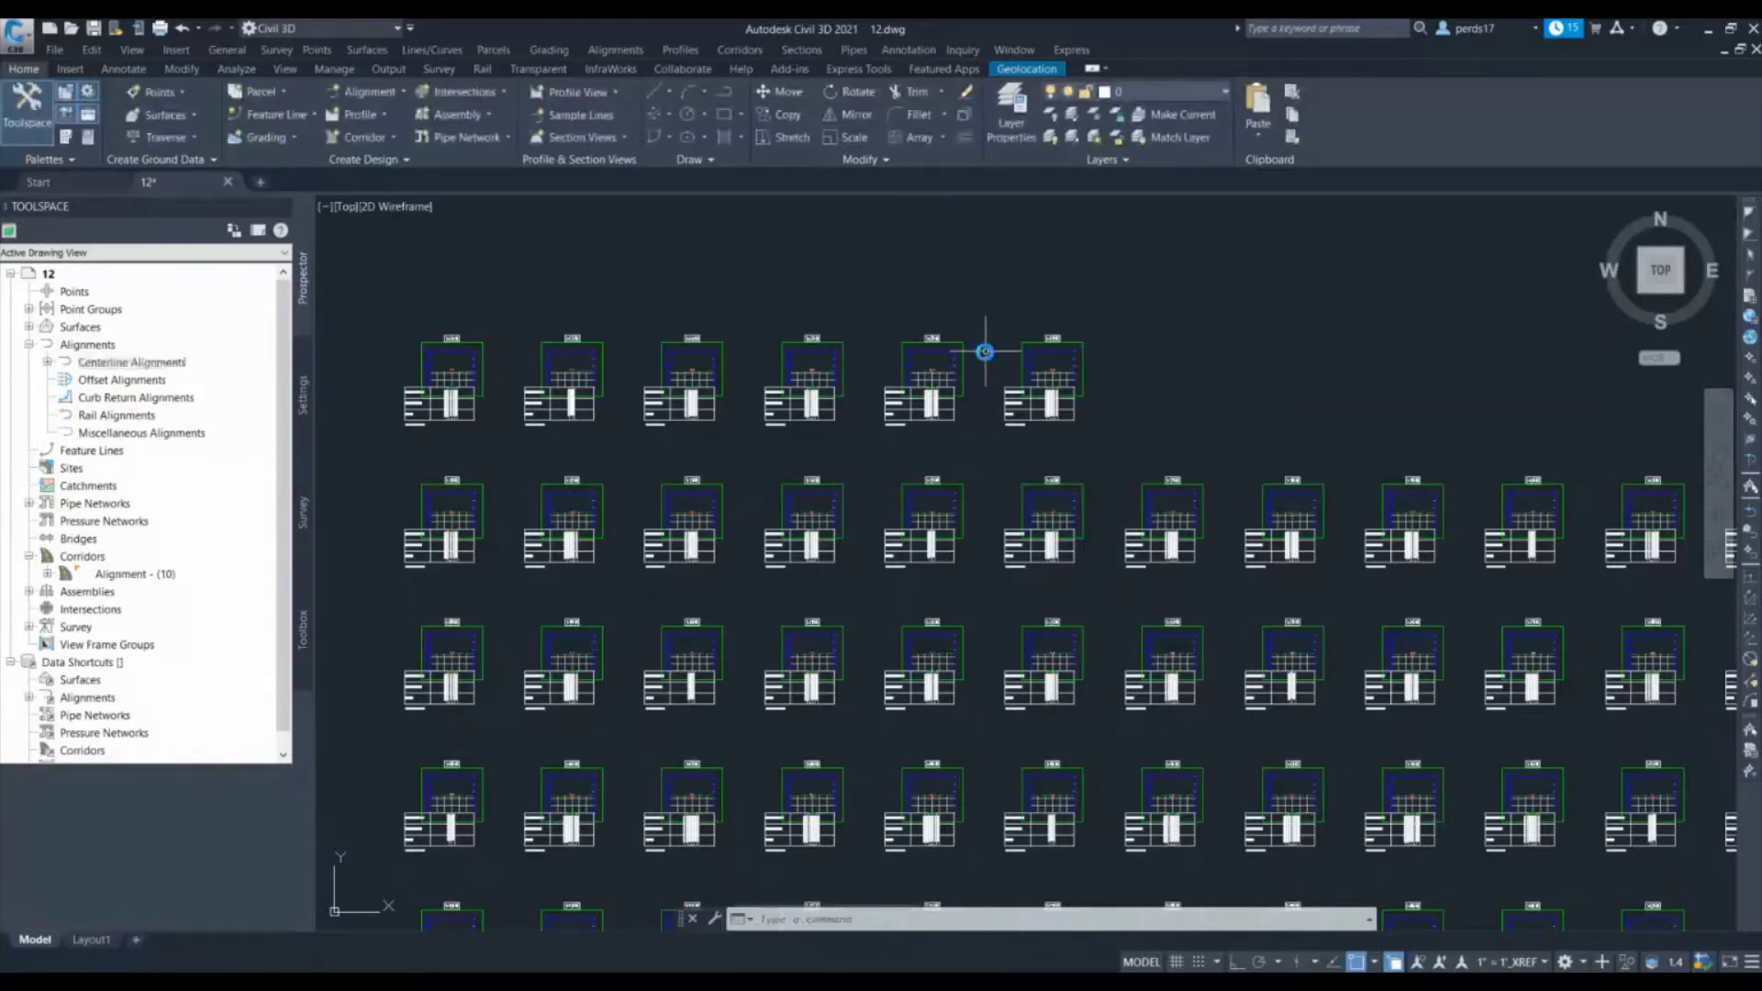
key(Escape)
Examine the shaded material area between pavement and ground line in the section views near the end of the alignment
scroll(983, 359, up, 8)
scroll(945, 367, up, 8)
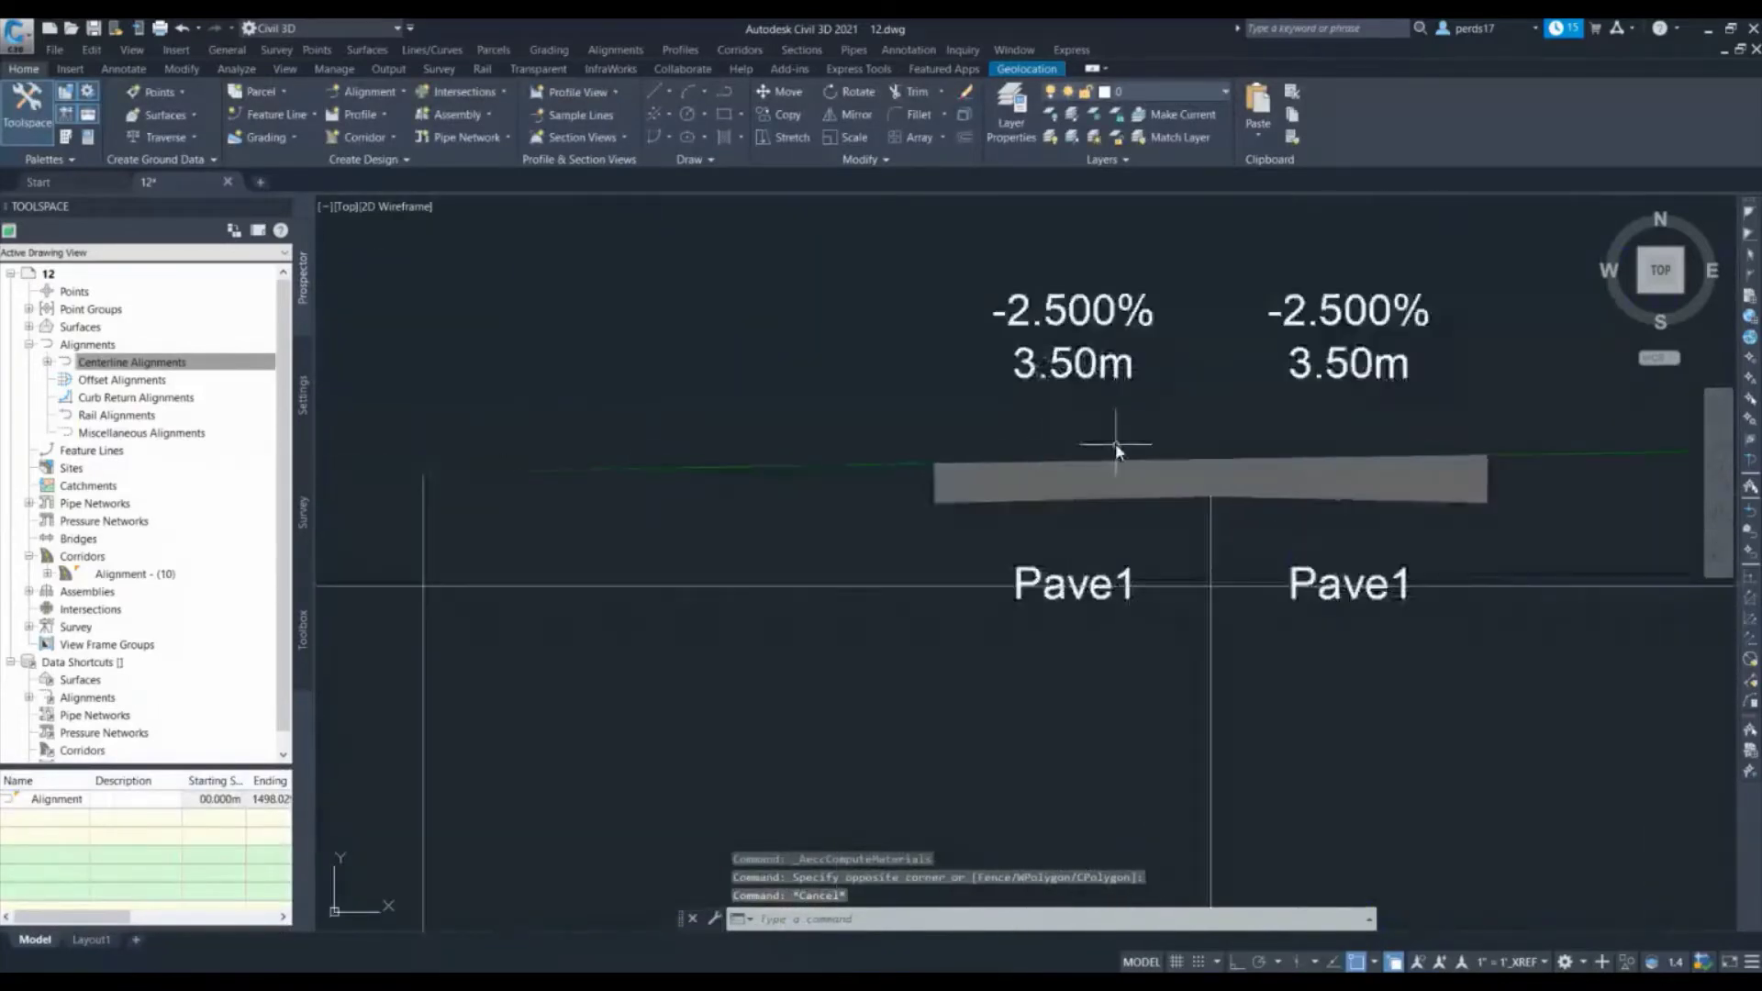
click(1070, 477)
key(Escape)
scroll(1009, 380, down, 10)
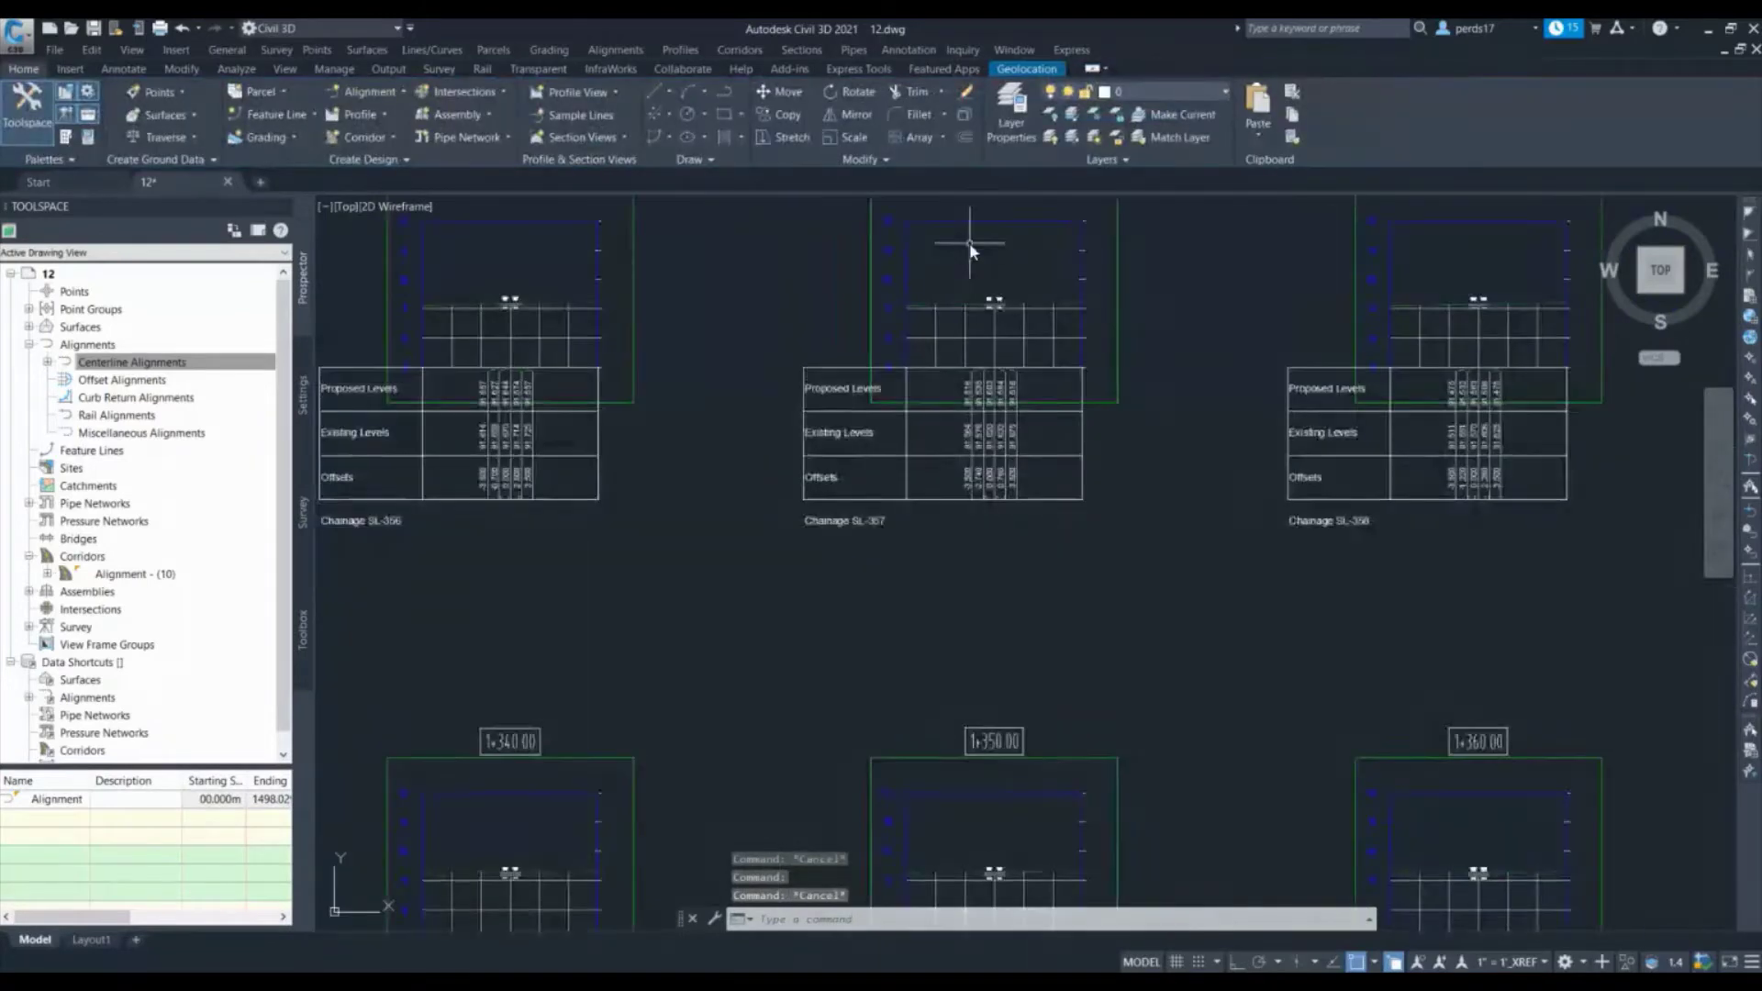
scroll(983, 704, up, 12)
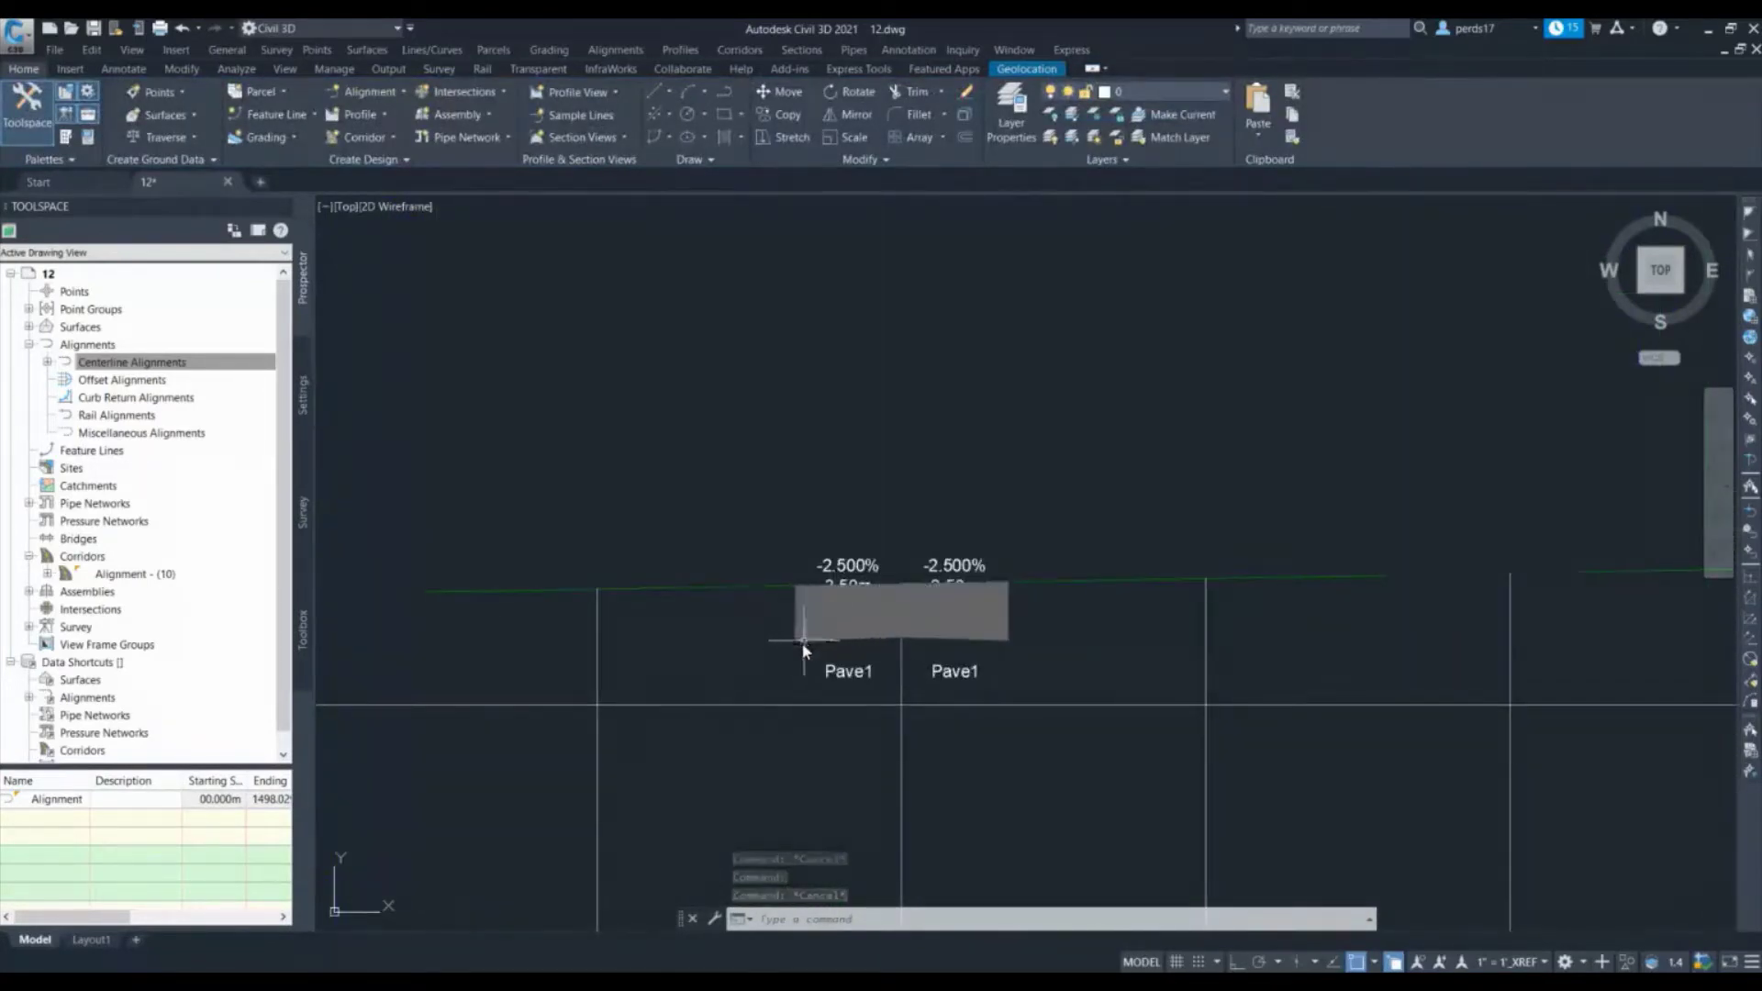
scroll(791, 638, up, 4)
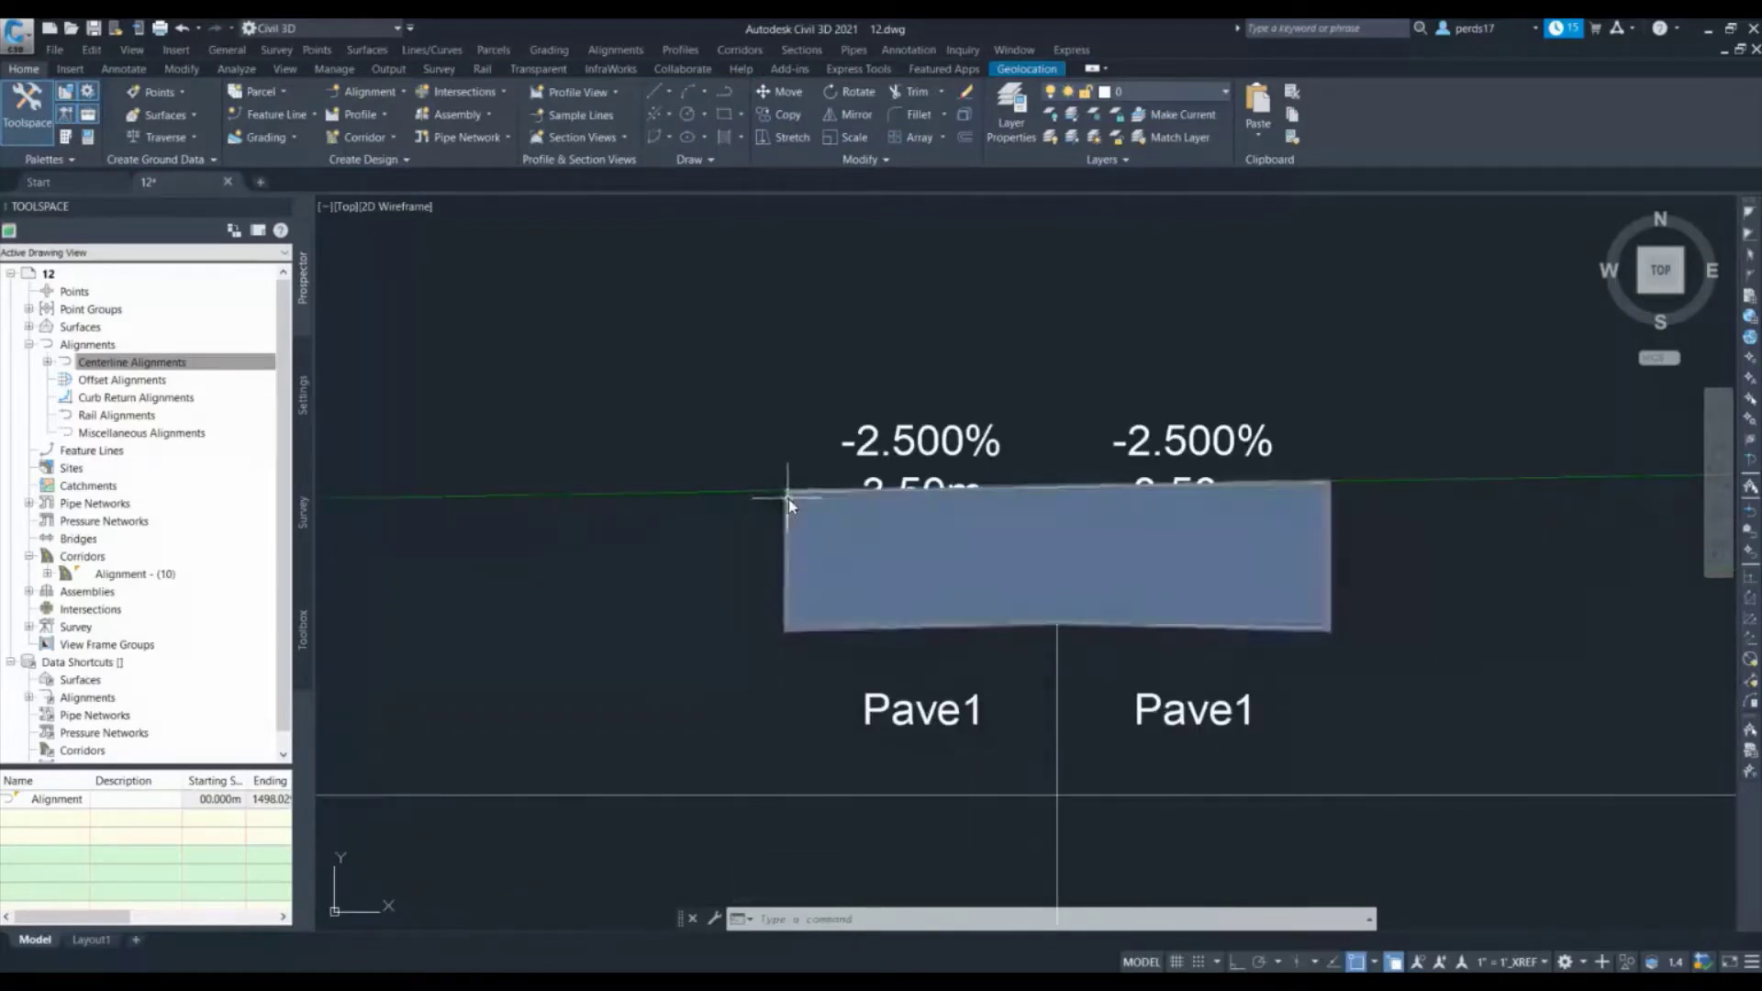
scroll(734, 410, down, 10)
scroll(734, 410, down, 4)
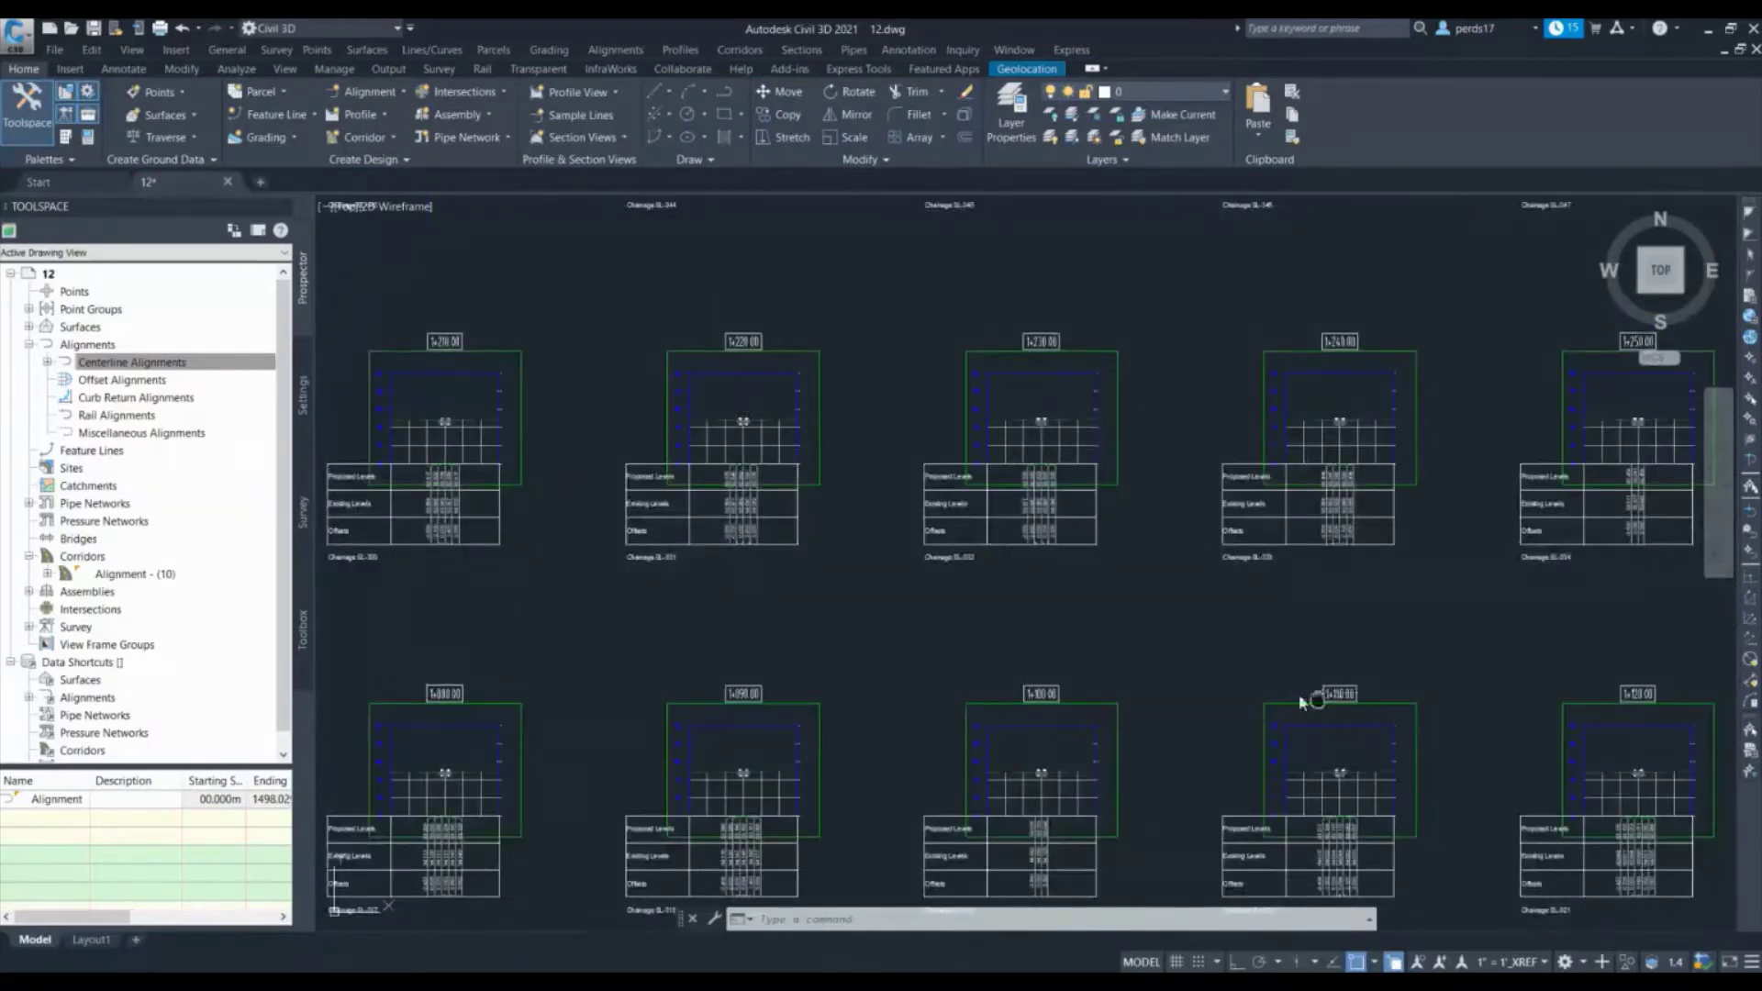
scroll(966, 486, up, 4)
scroll(965, 486, up, 4)
scroll(965, 486, down, 10)
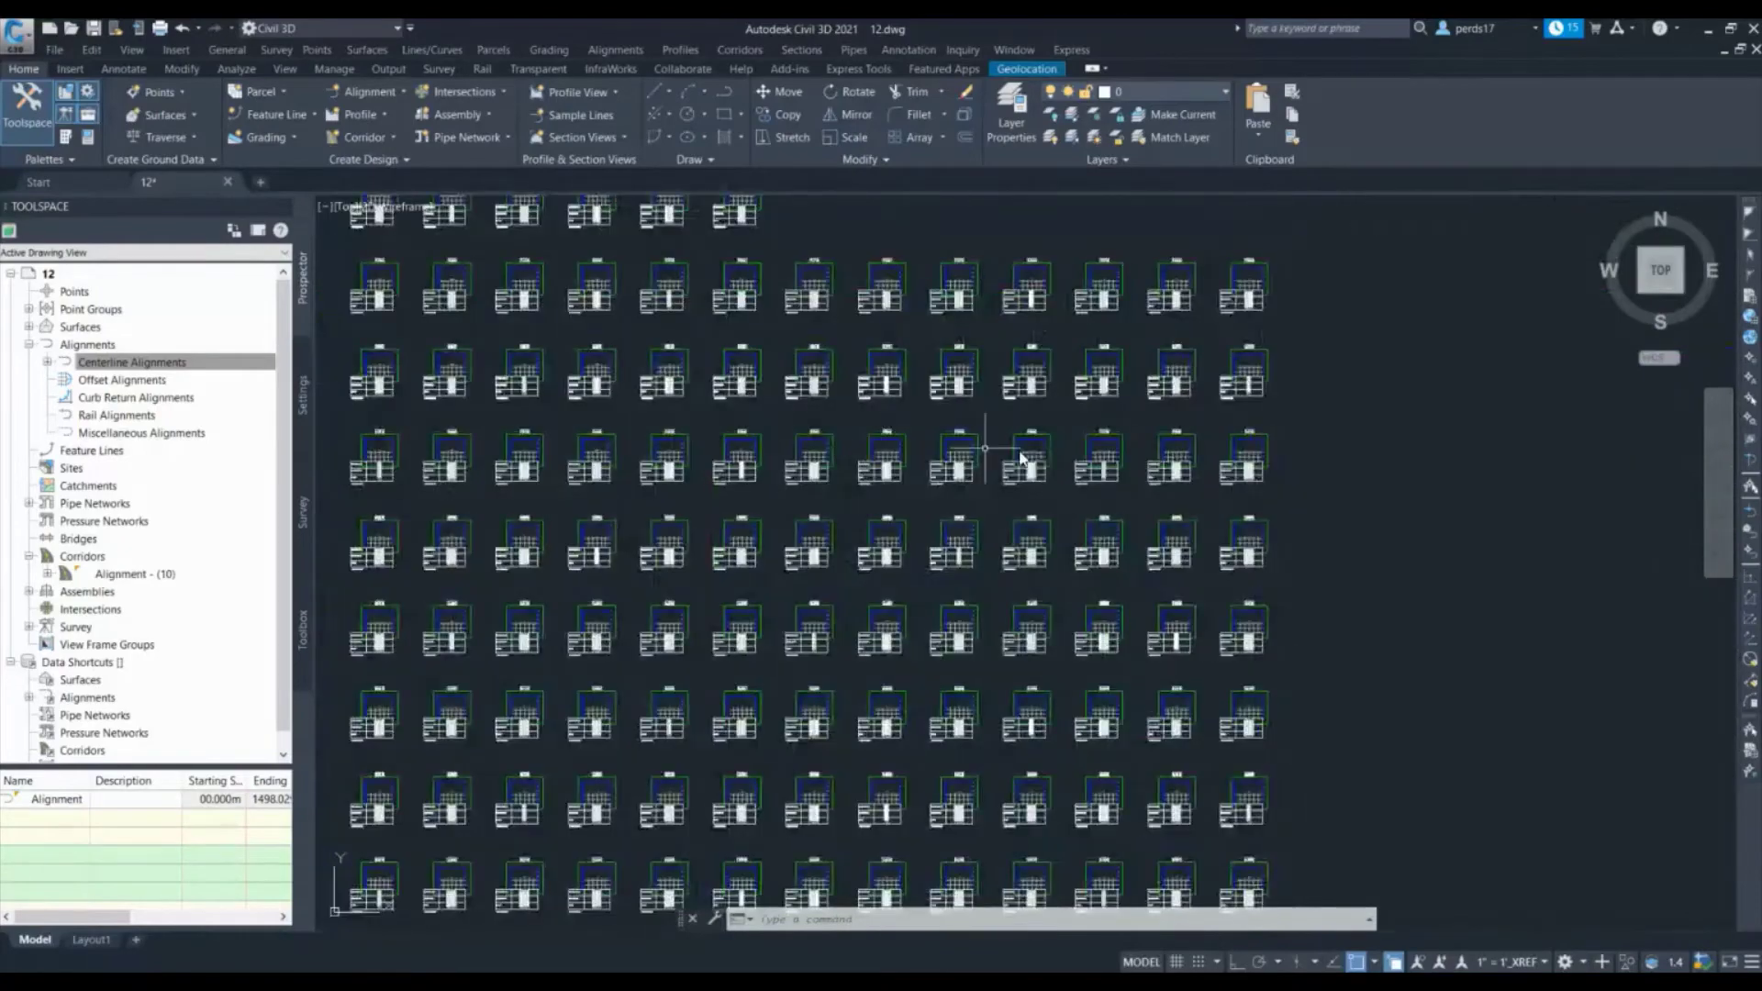
scroll(1220, 479, up, 3)
scroll(1221, 479, up, 5)
scroll(1573, 336, down, 10)
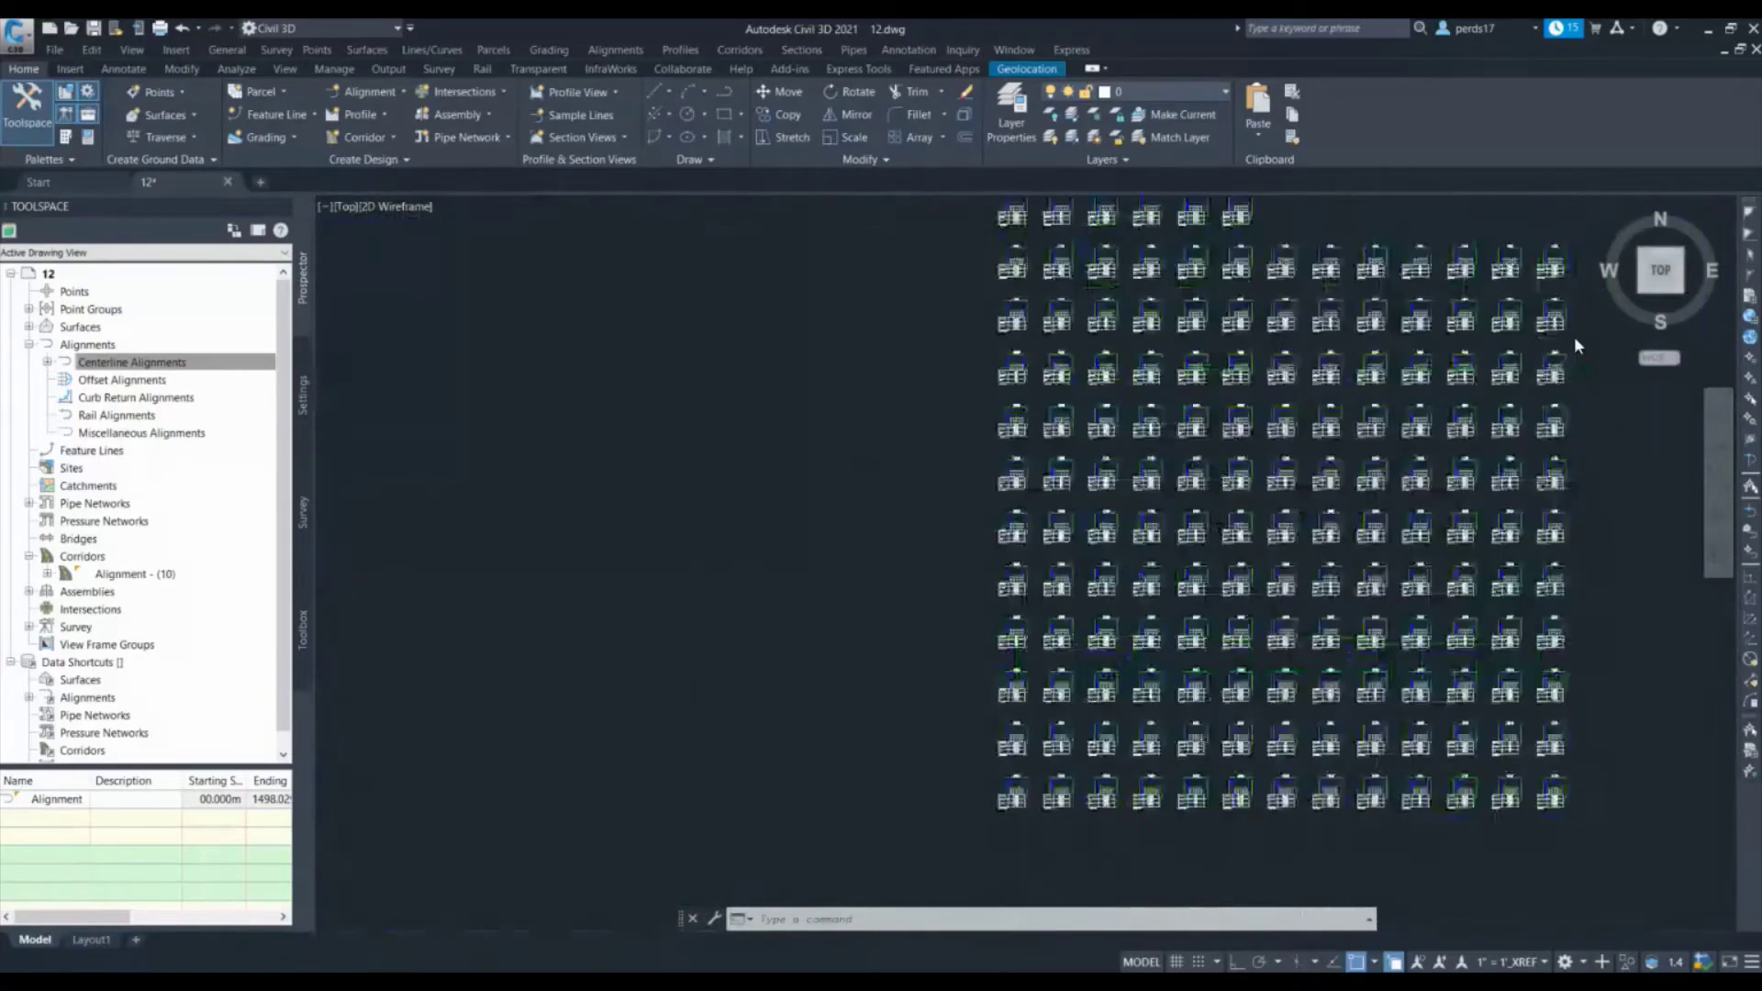
Examine the shaded material area beneath the raised pavement layers in a section view nearer the start of the alignment
scroll(1372, 481, up, 4)
scroll(1258, 536, up, 3)
scroll(1042, 503, up, 6)
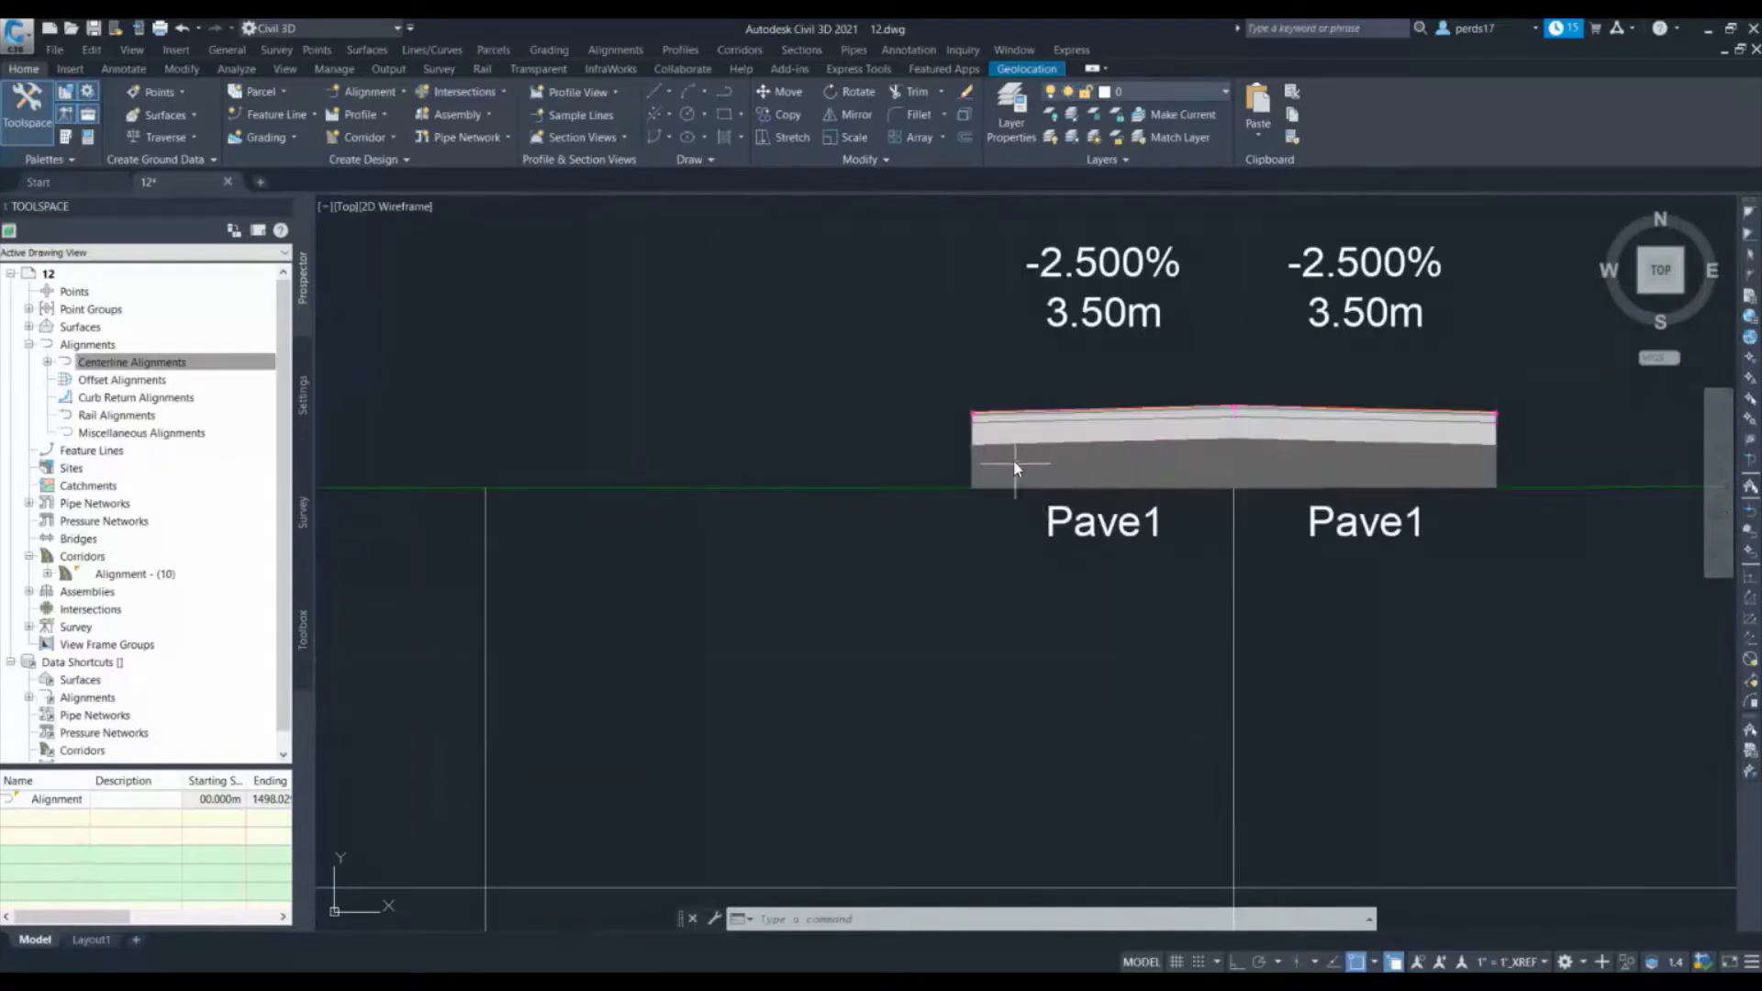
click(1013, 458)
key(Escape)
scroll(1004, 450, up, 4)
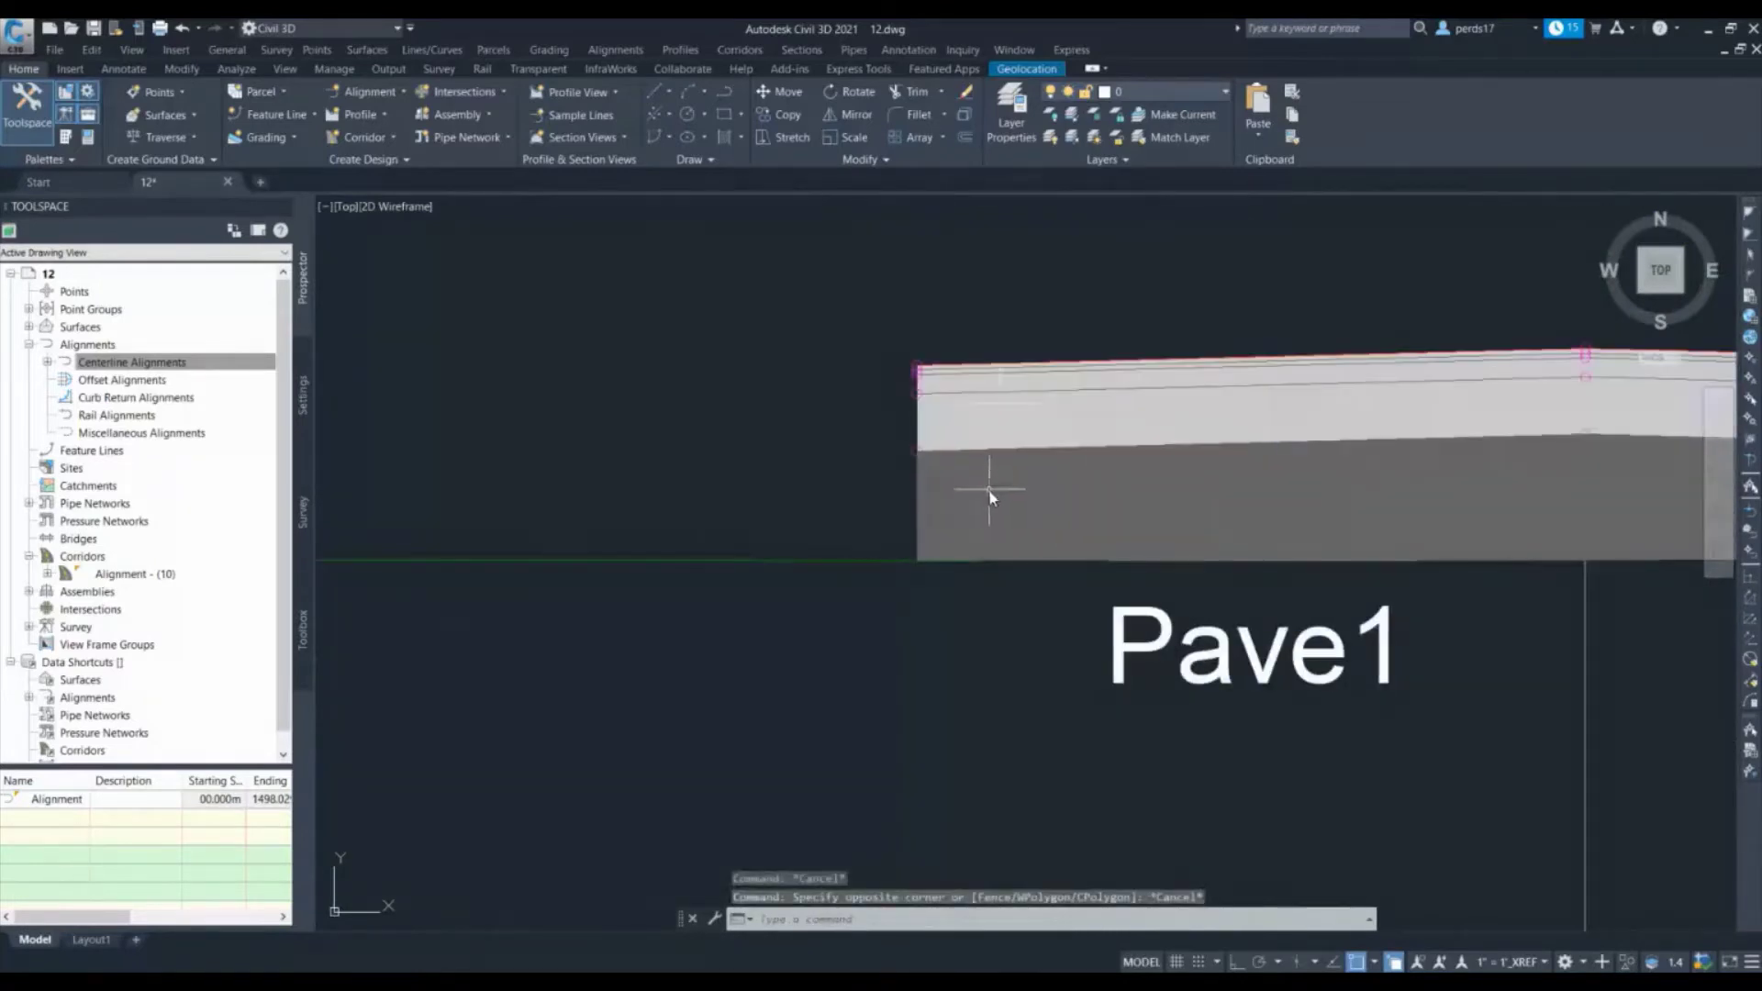
scroll(984, 493, down, 4)
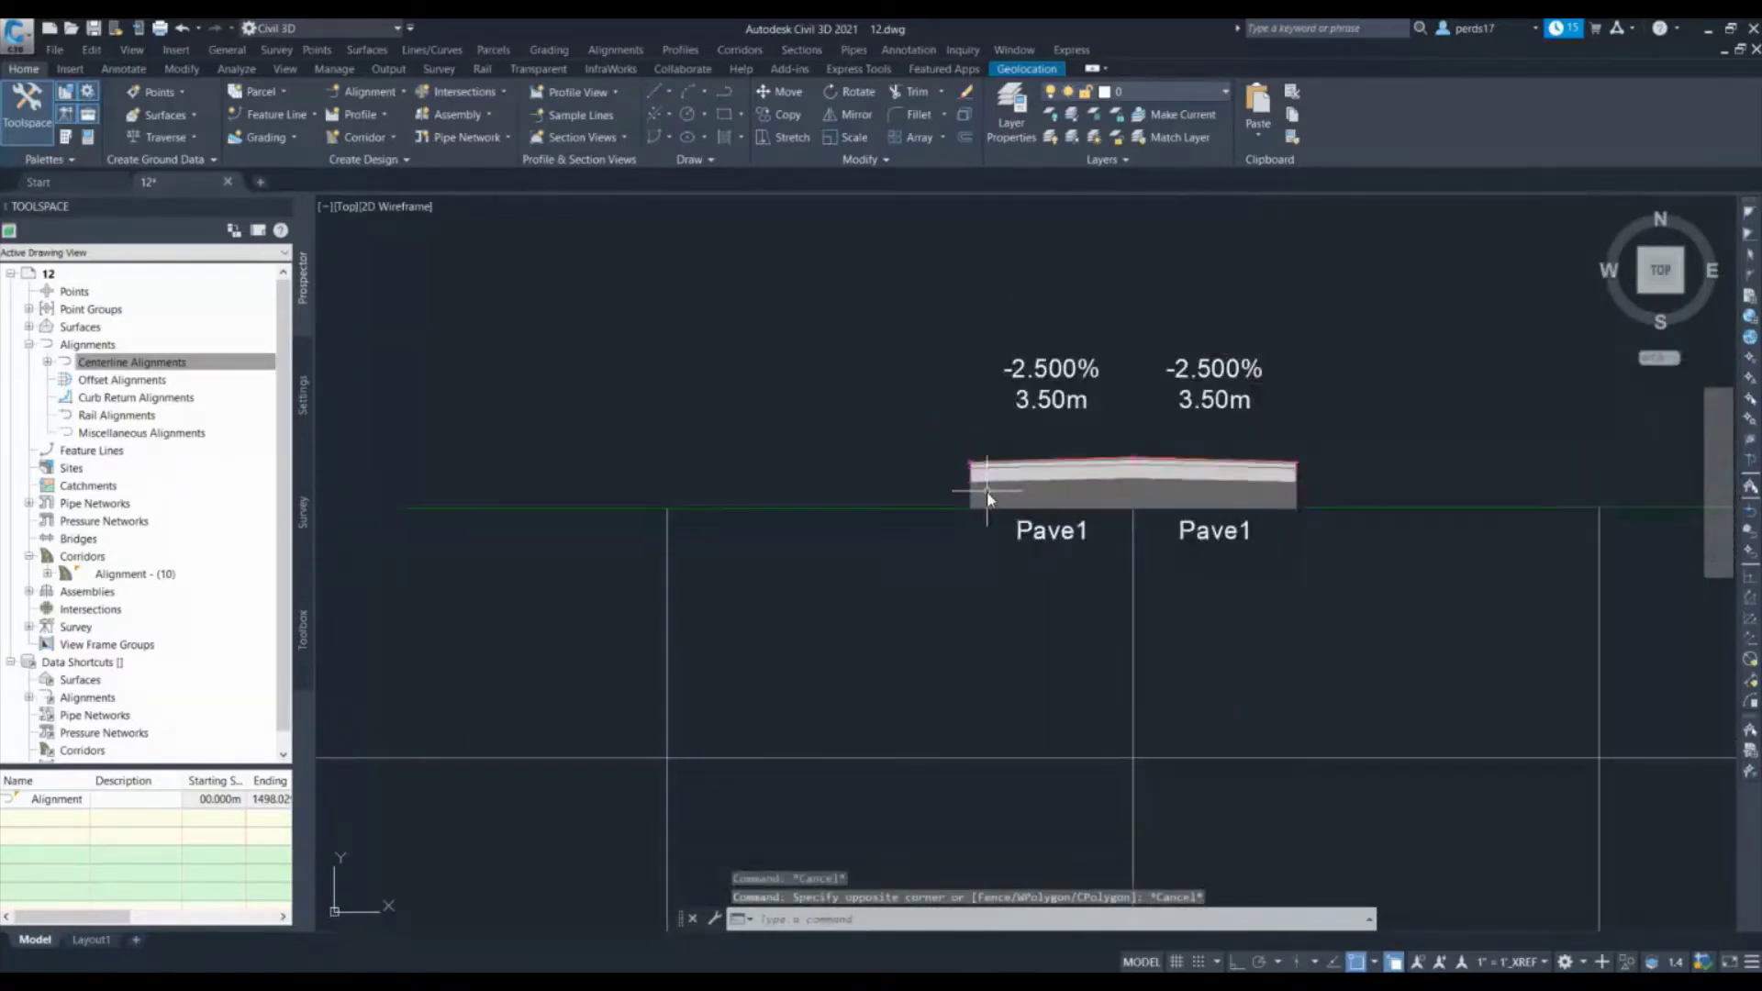
scroll(1063, 501, down, 5)
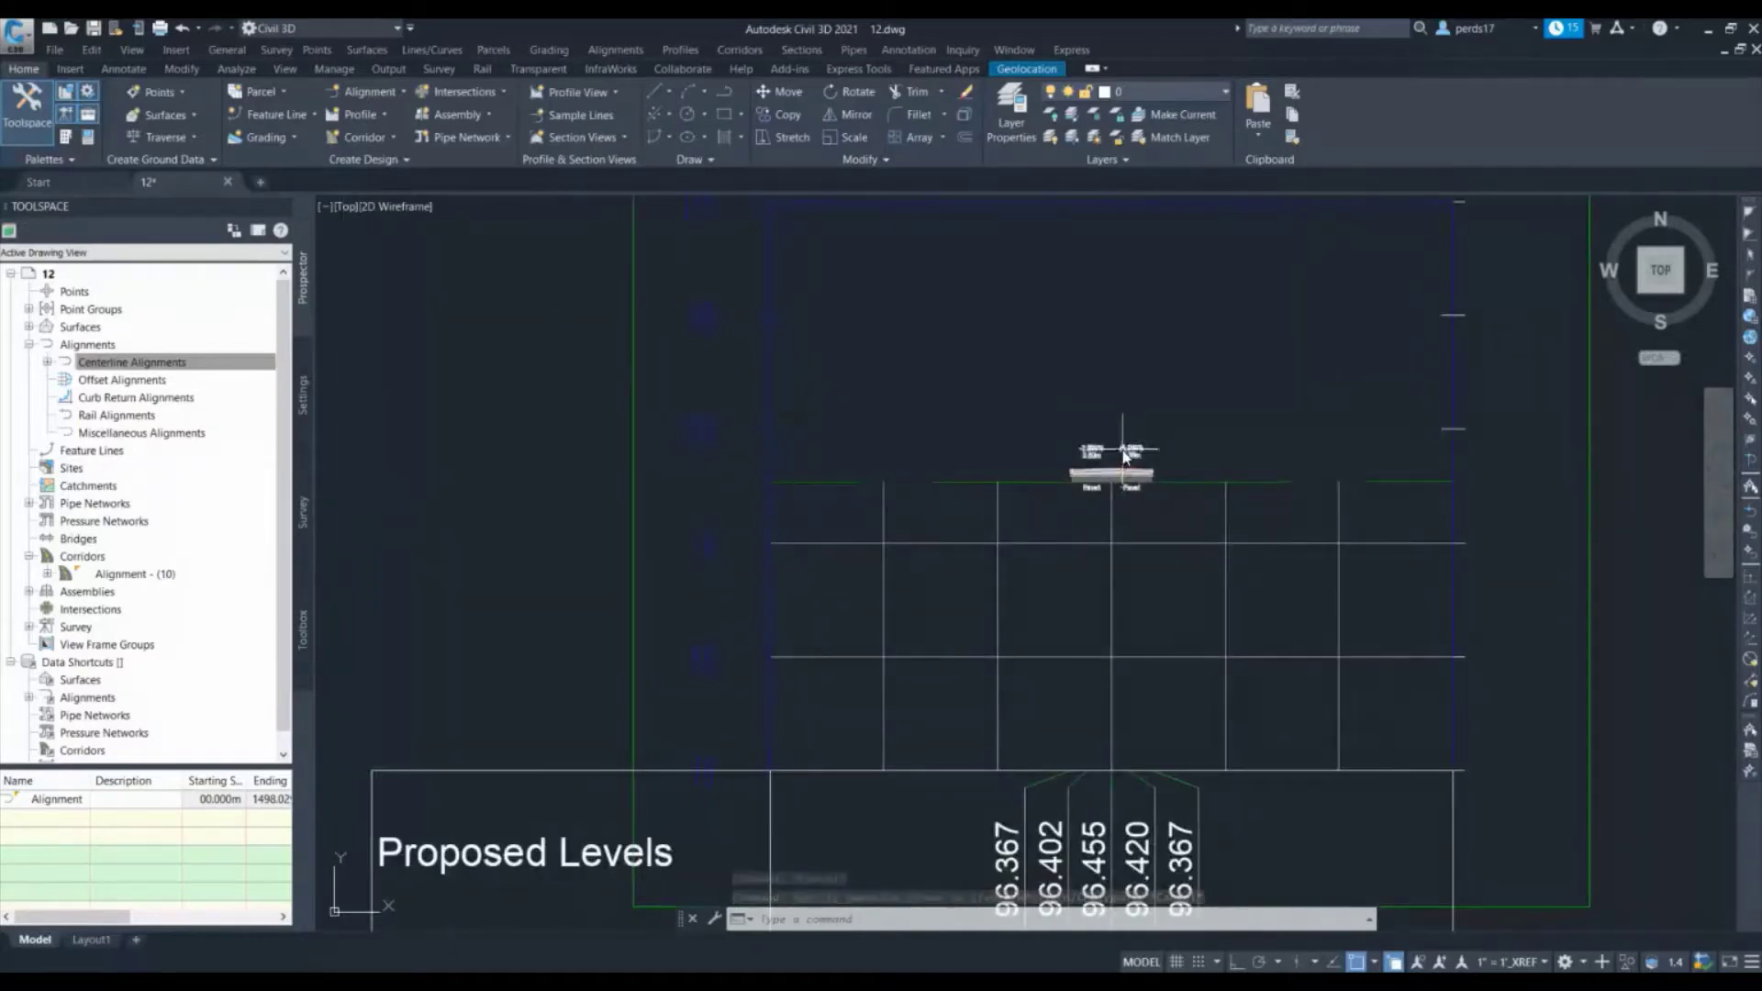
scroll(1050, 500, up, 7)
scroll(1132, 346, down, 5)
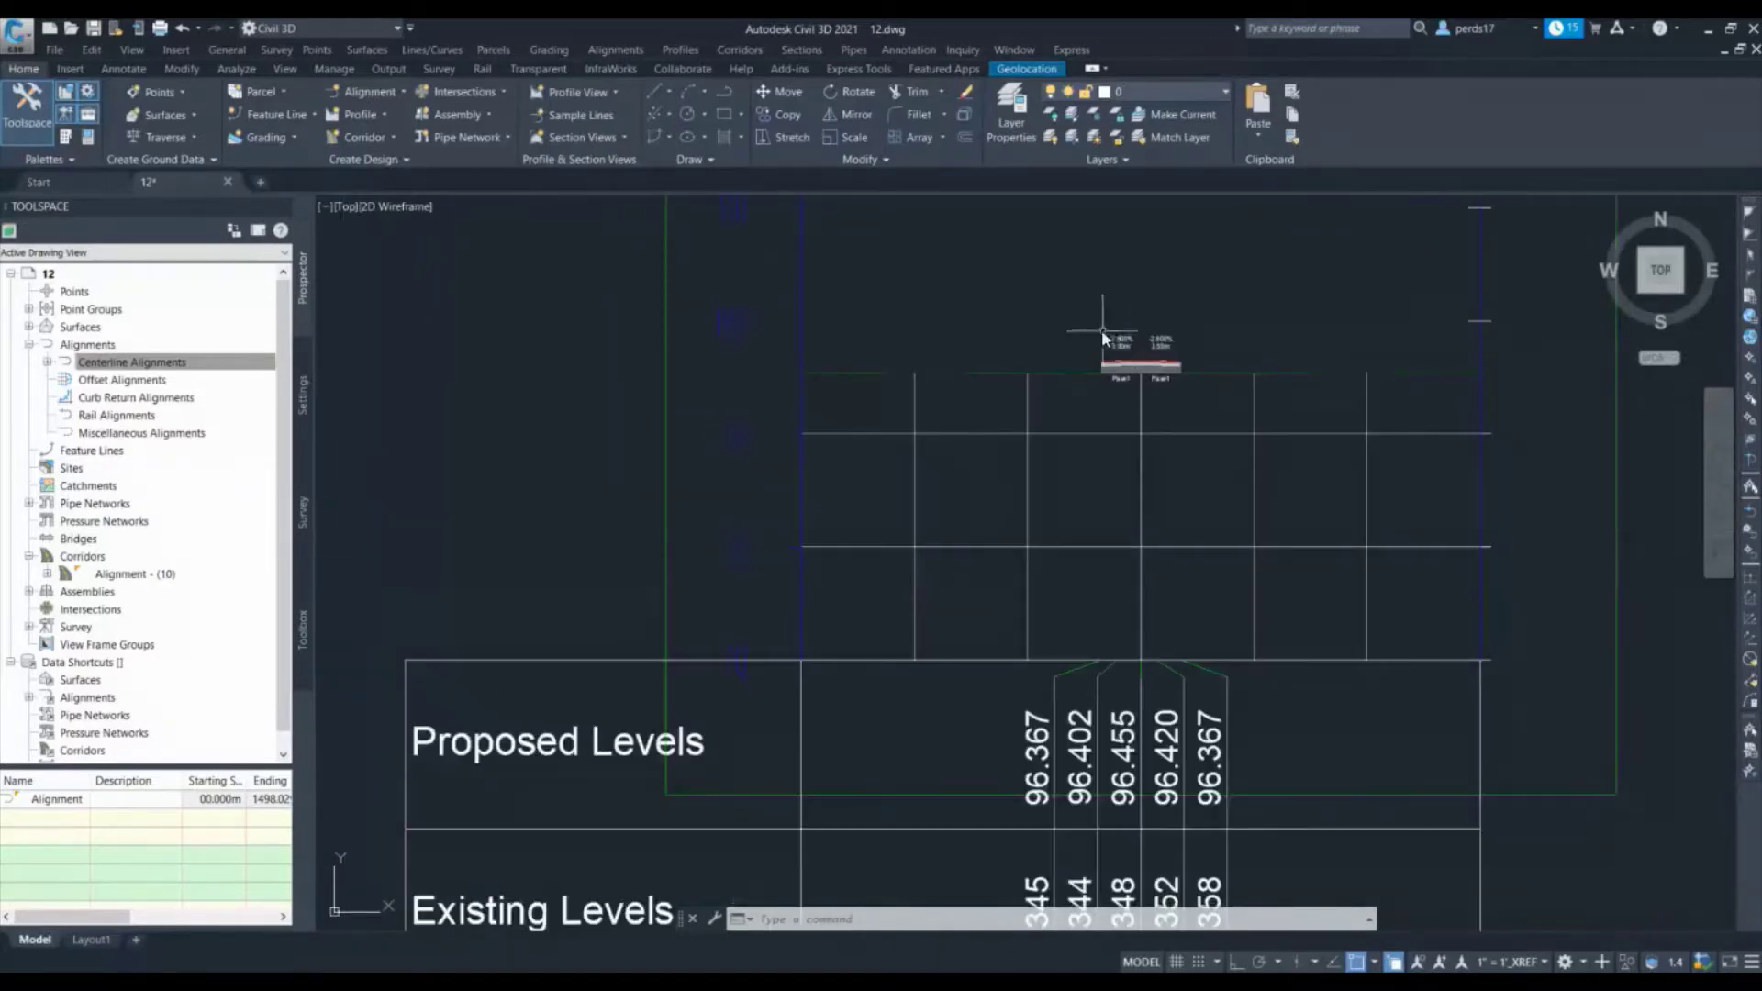
scroll(1120, 365, down, 1)
scroll(1136, 383, up, 6)
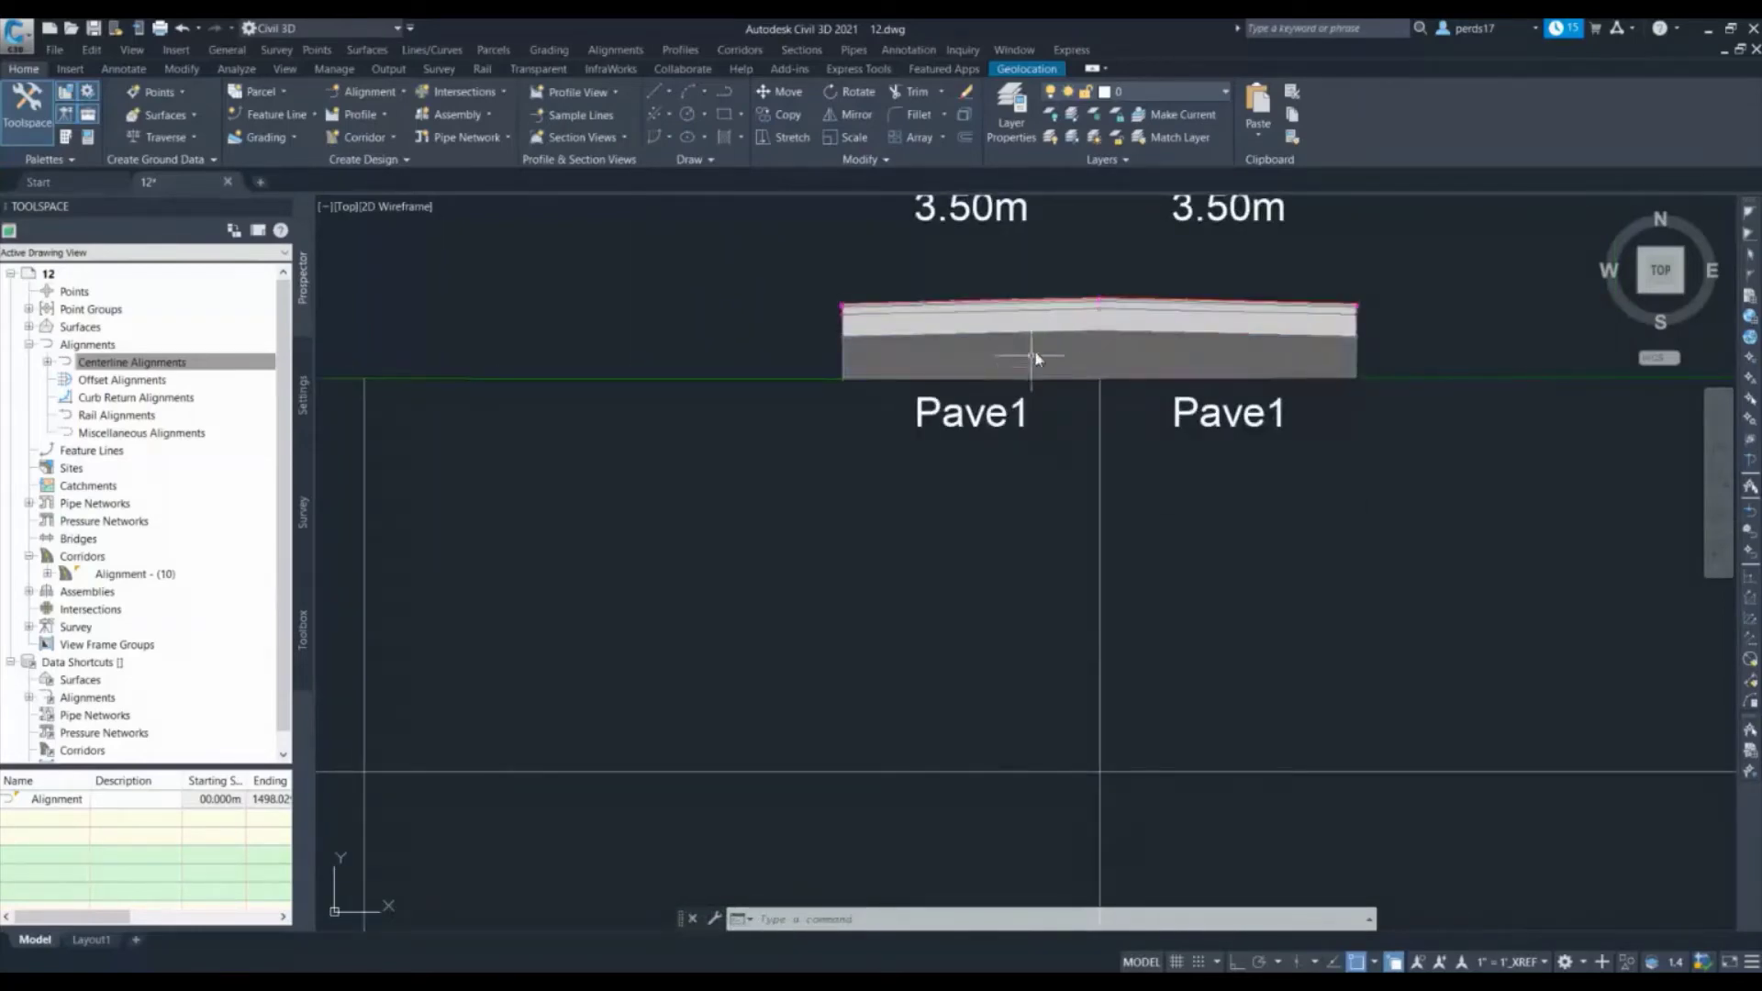
scroll(1043, 356, down, 5)
scroll(1032, 353, down, 7)
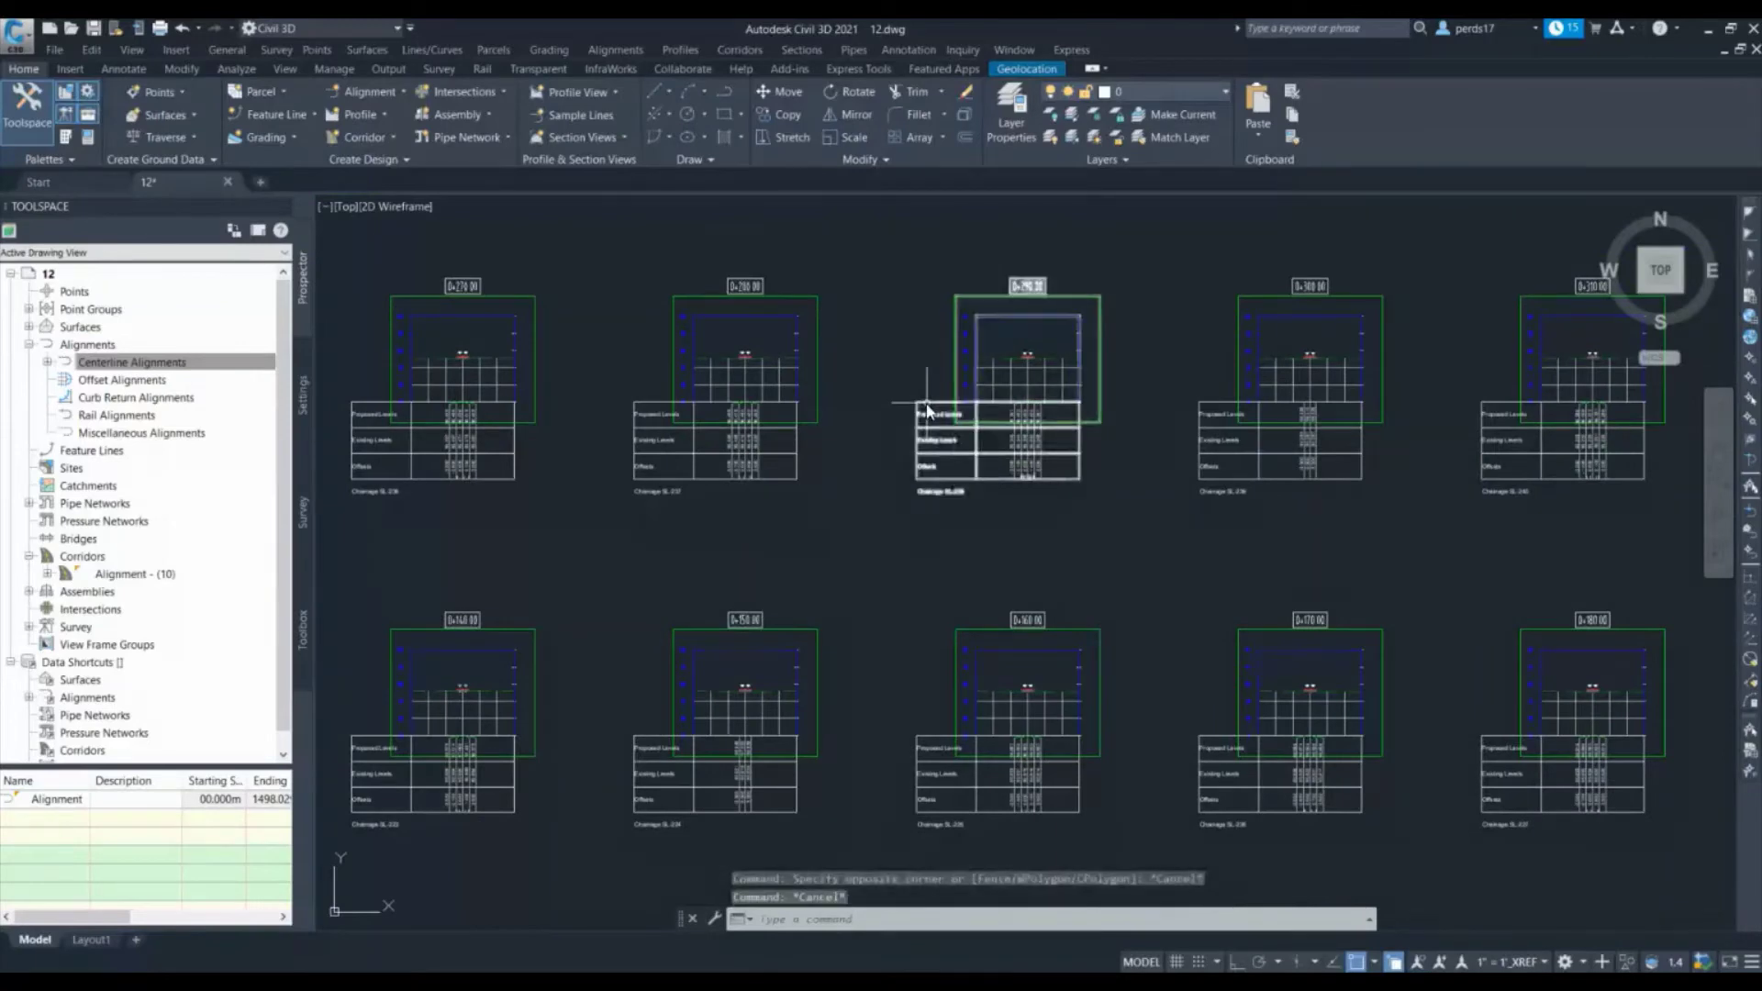
Open the volume table settings for the whole section view group from its group properties
click(926, 408)
right_click(927, 410)
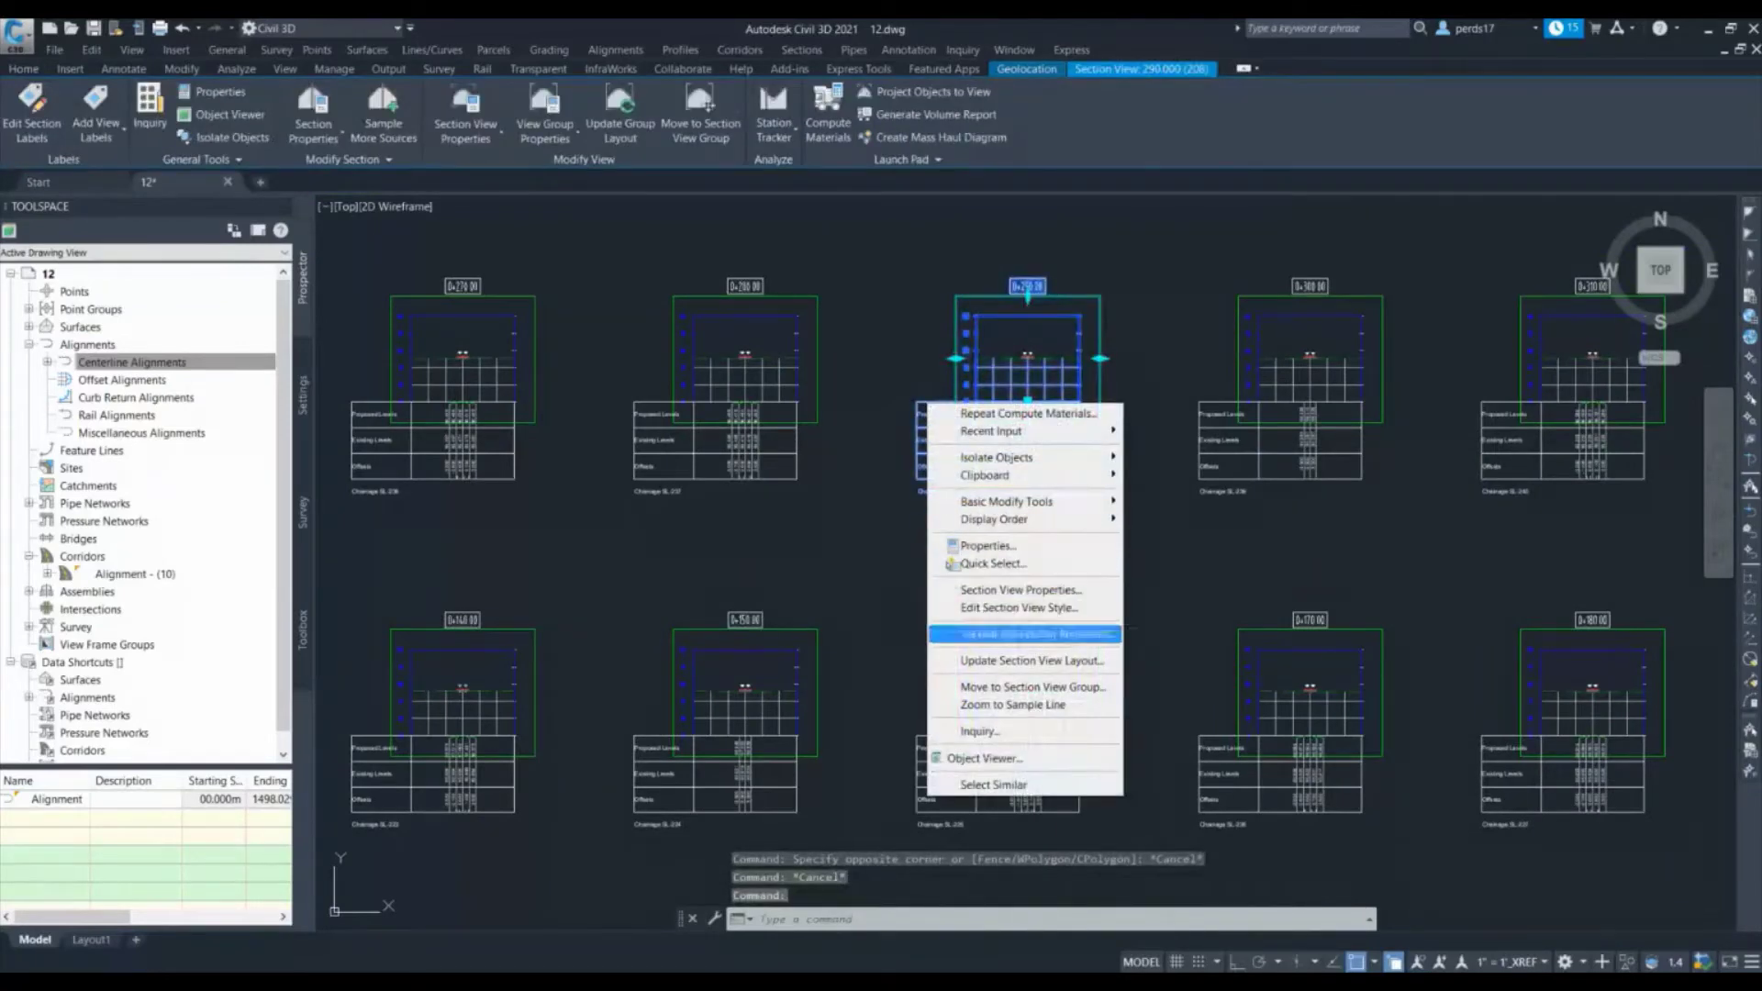
click(958, 634)
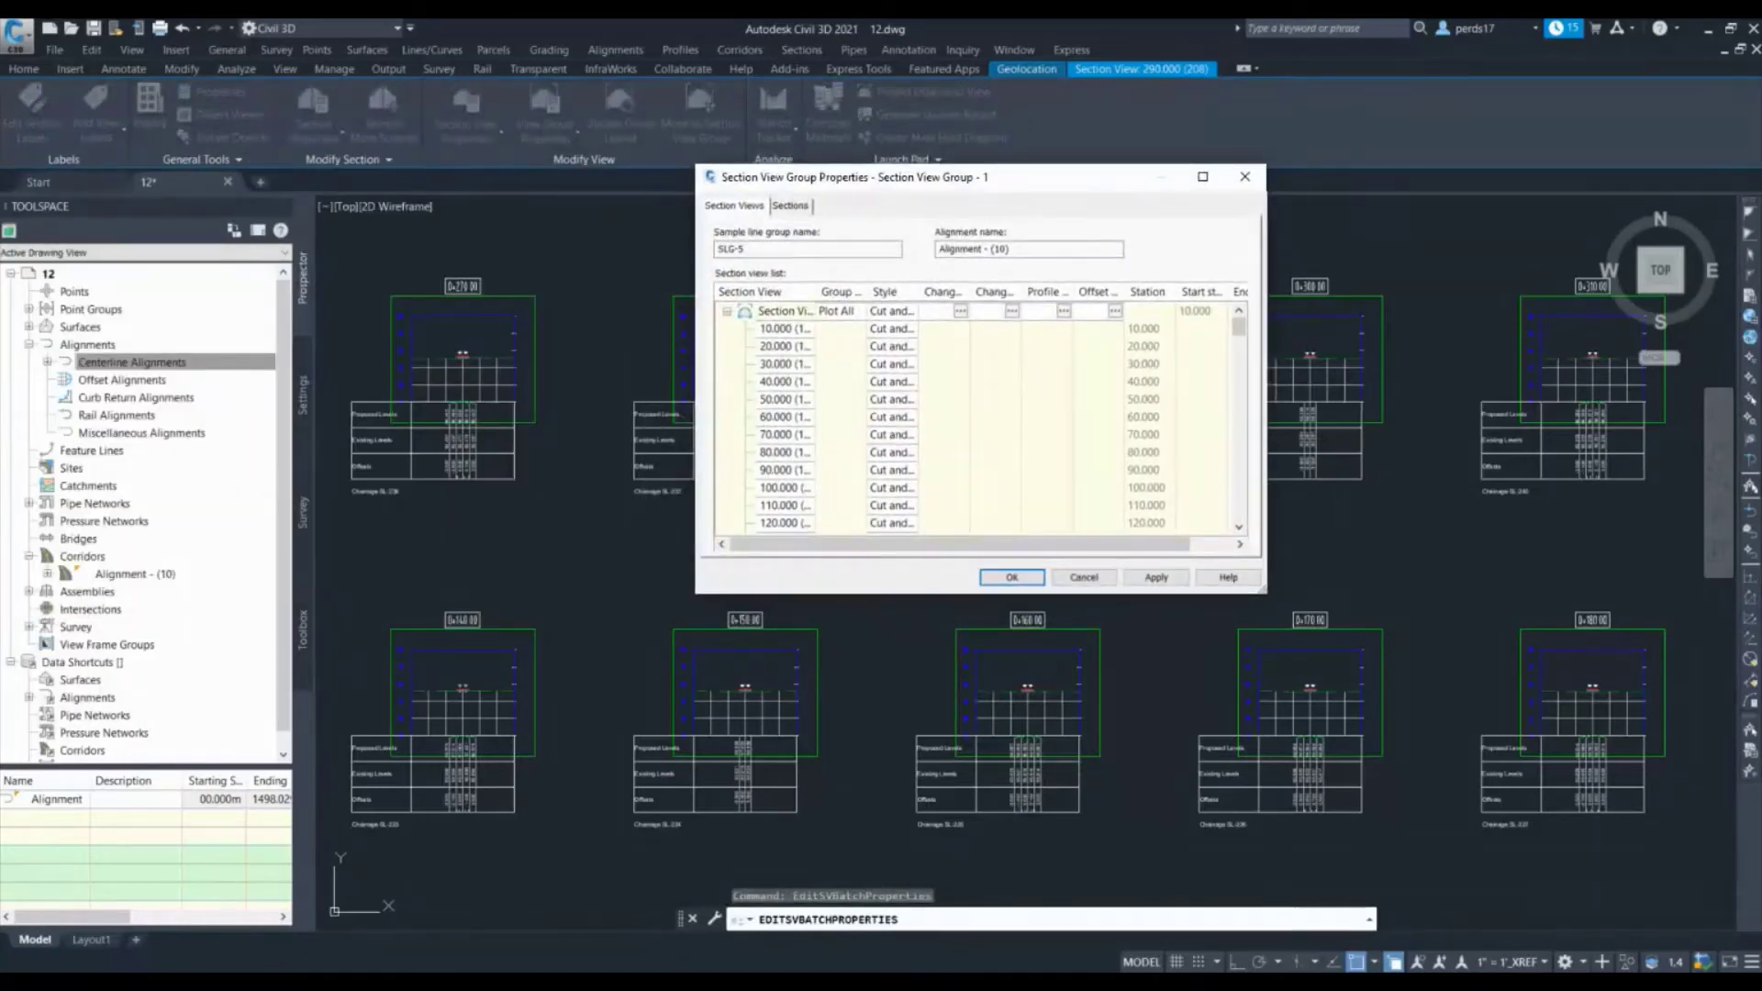
drag(1053, 291, 1064, 290)
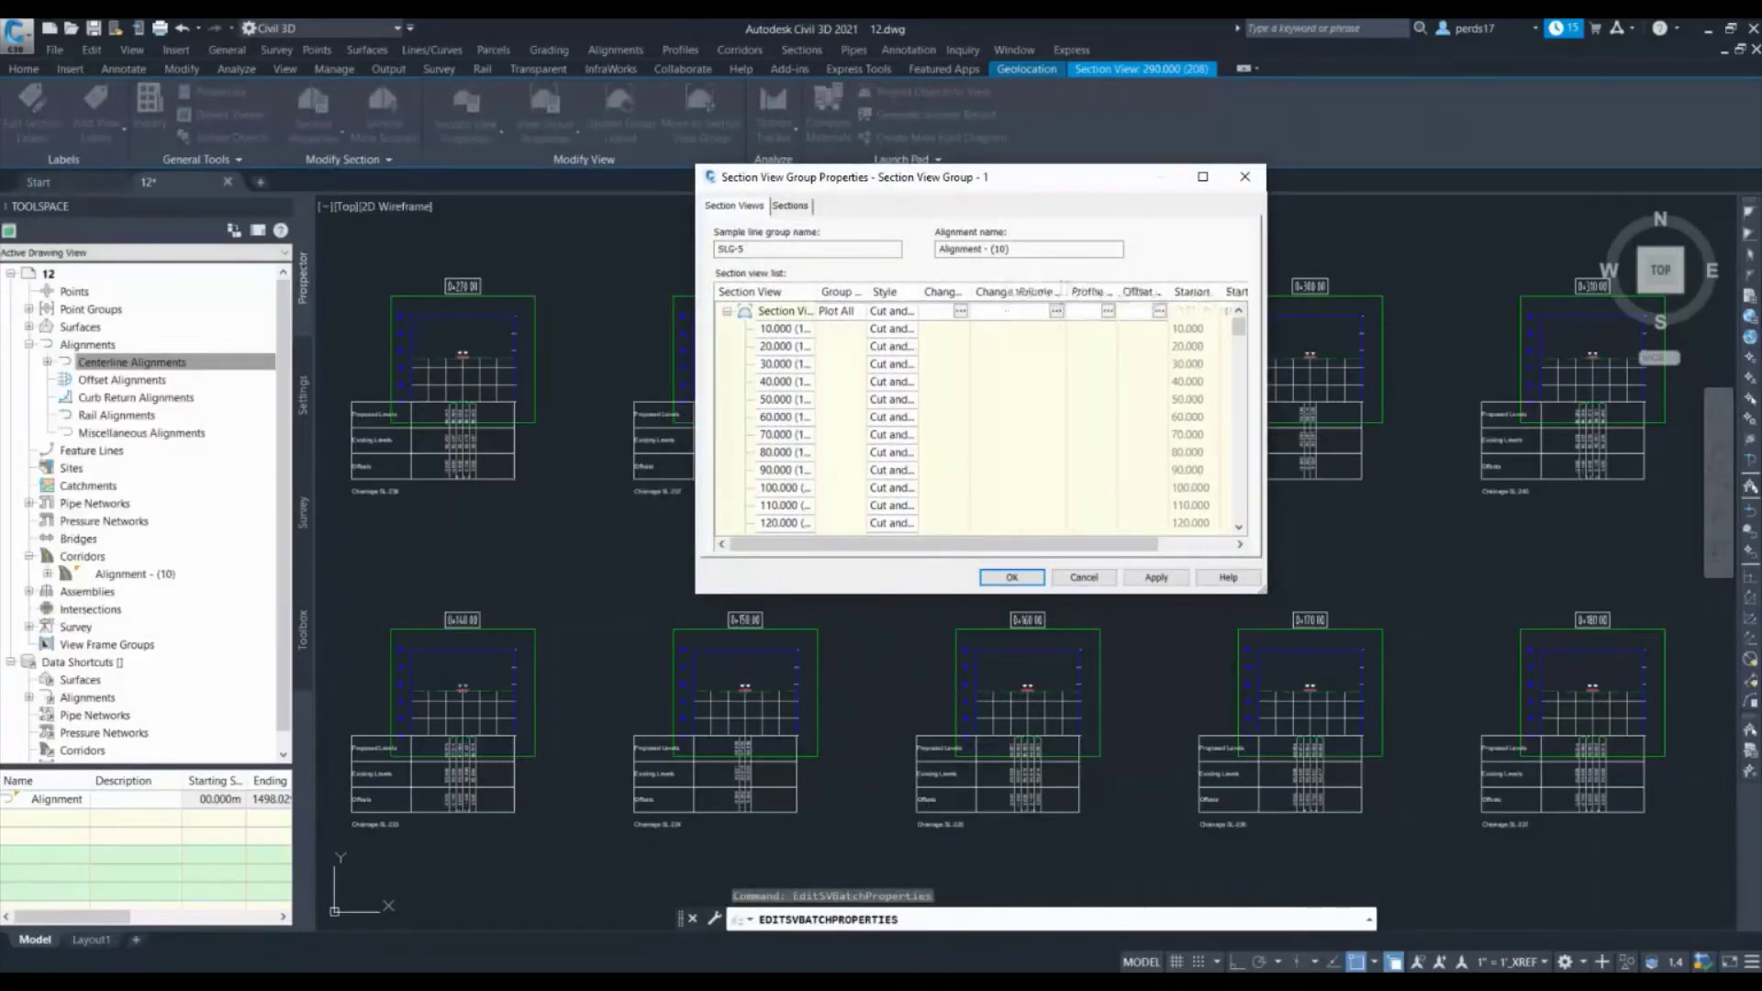
click(1056, 311)
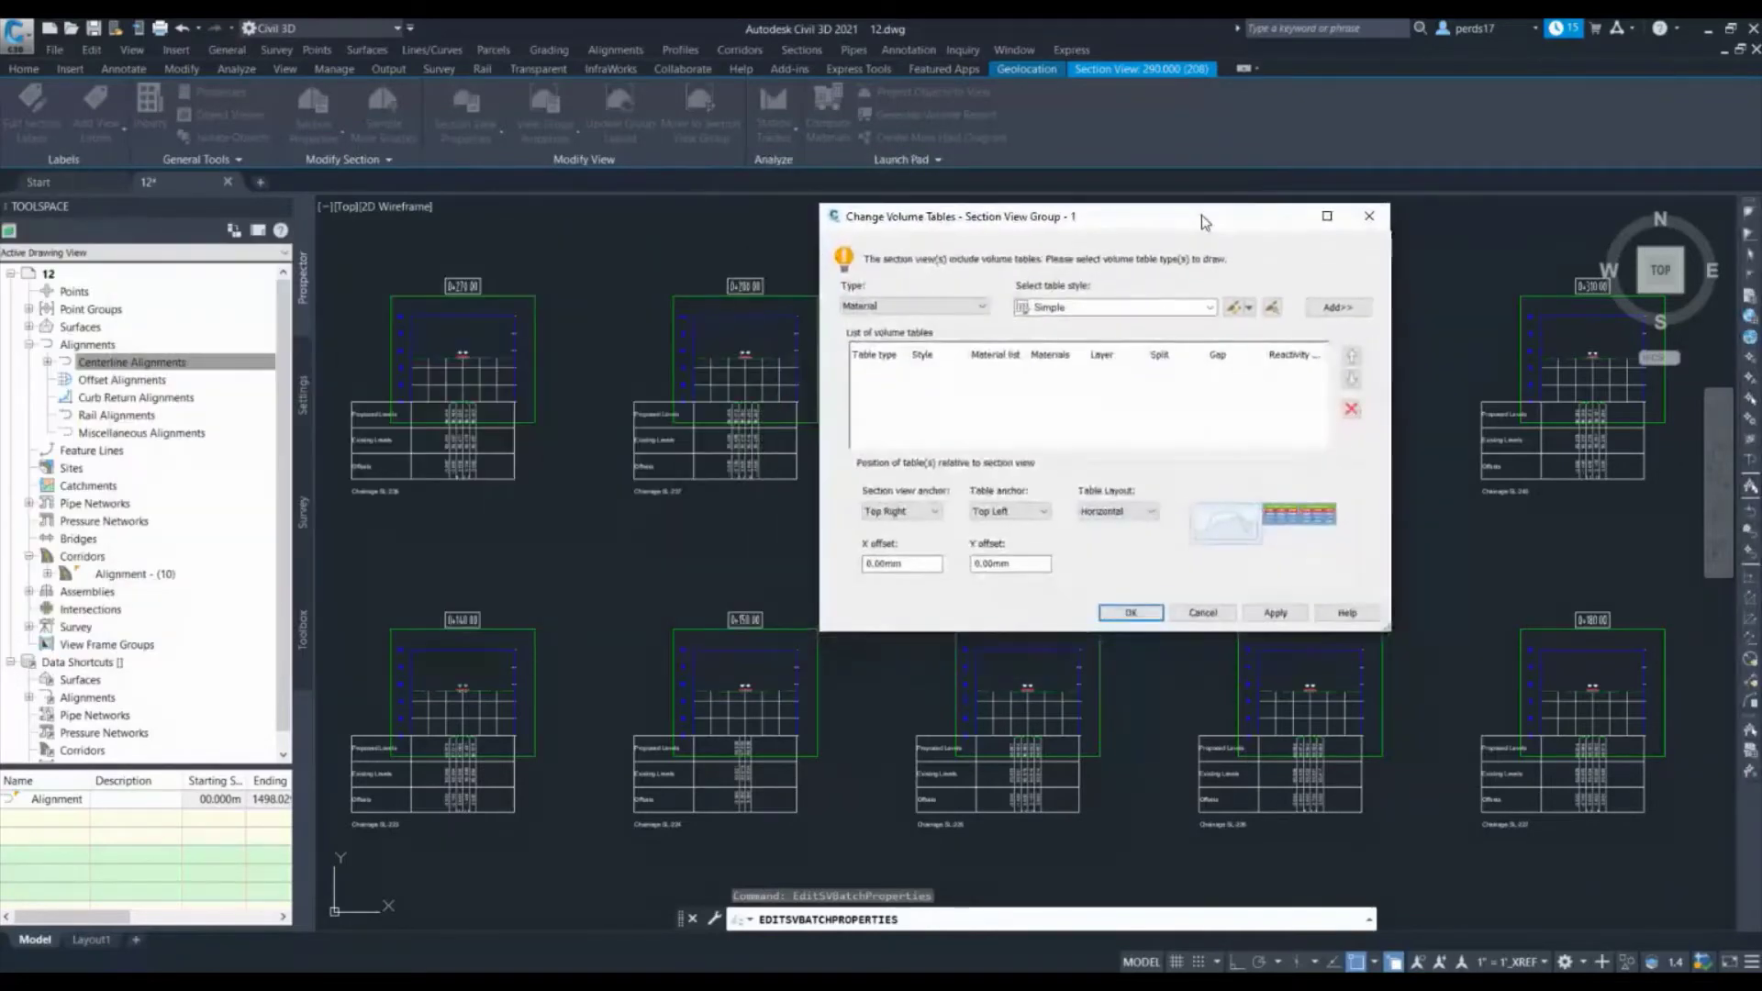
Add a Total Volume table in the Simple style and apply it to all section views in the group
click(954, 300)
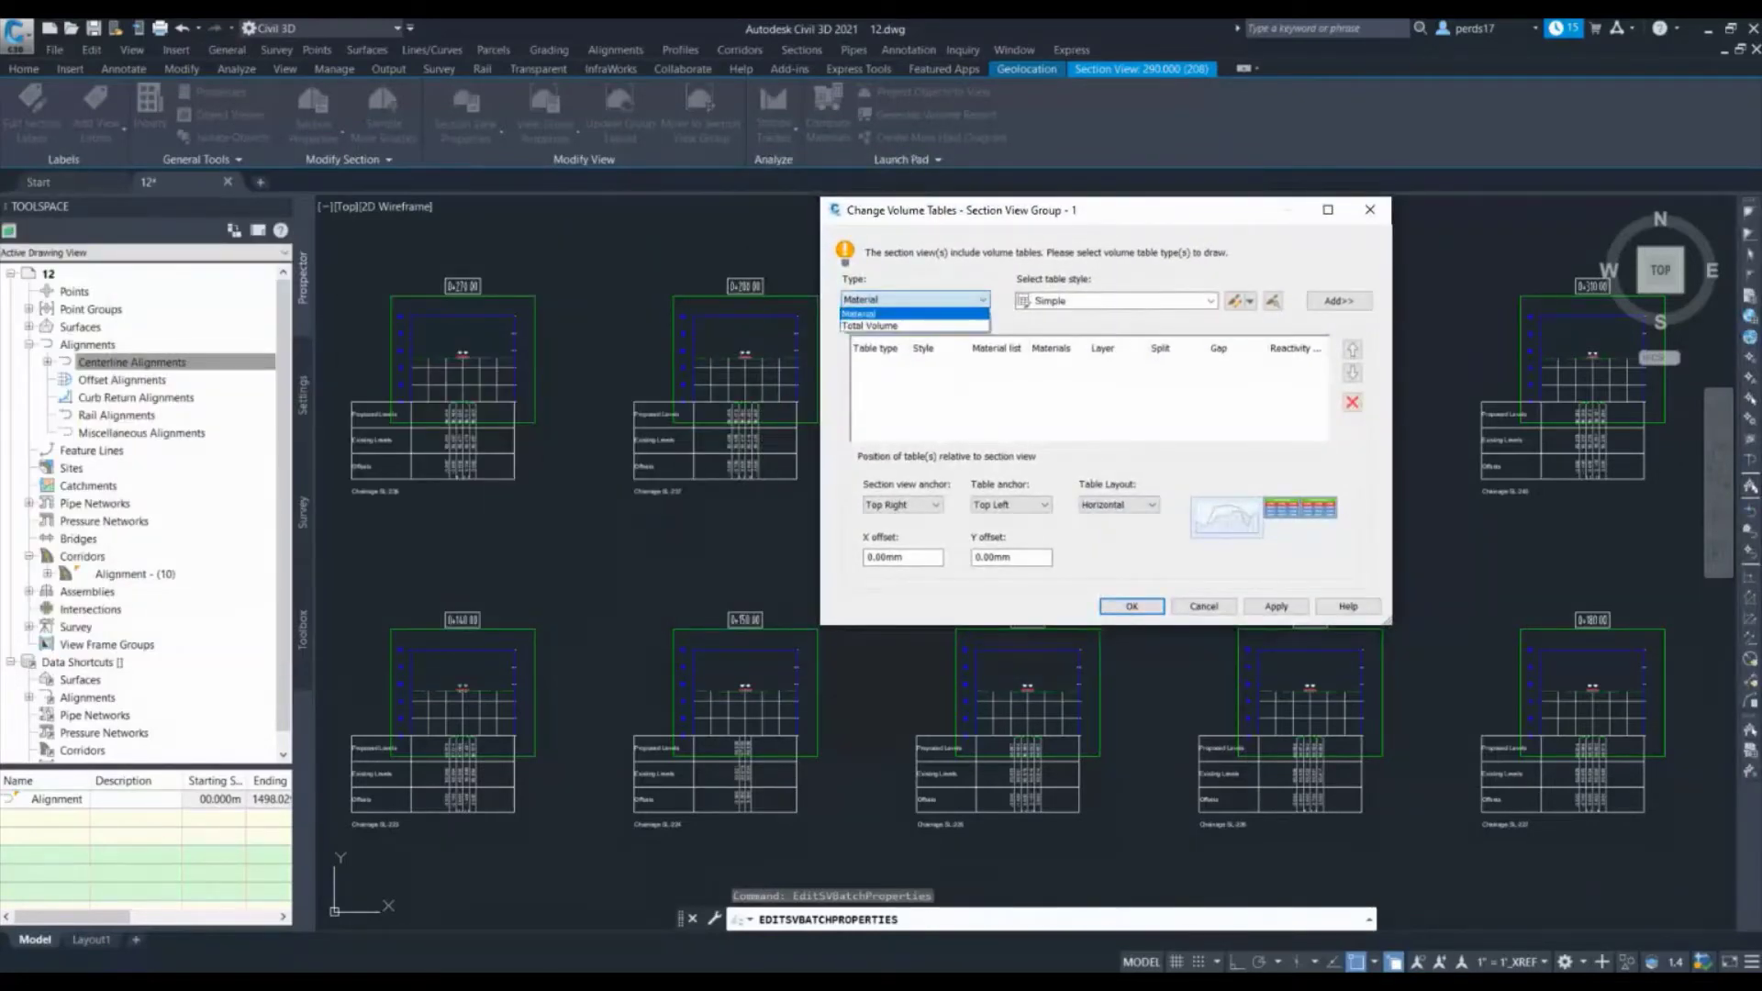
click(894, 325)
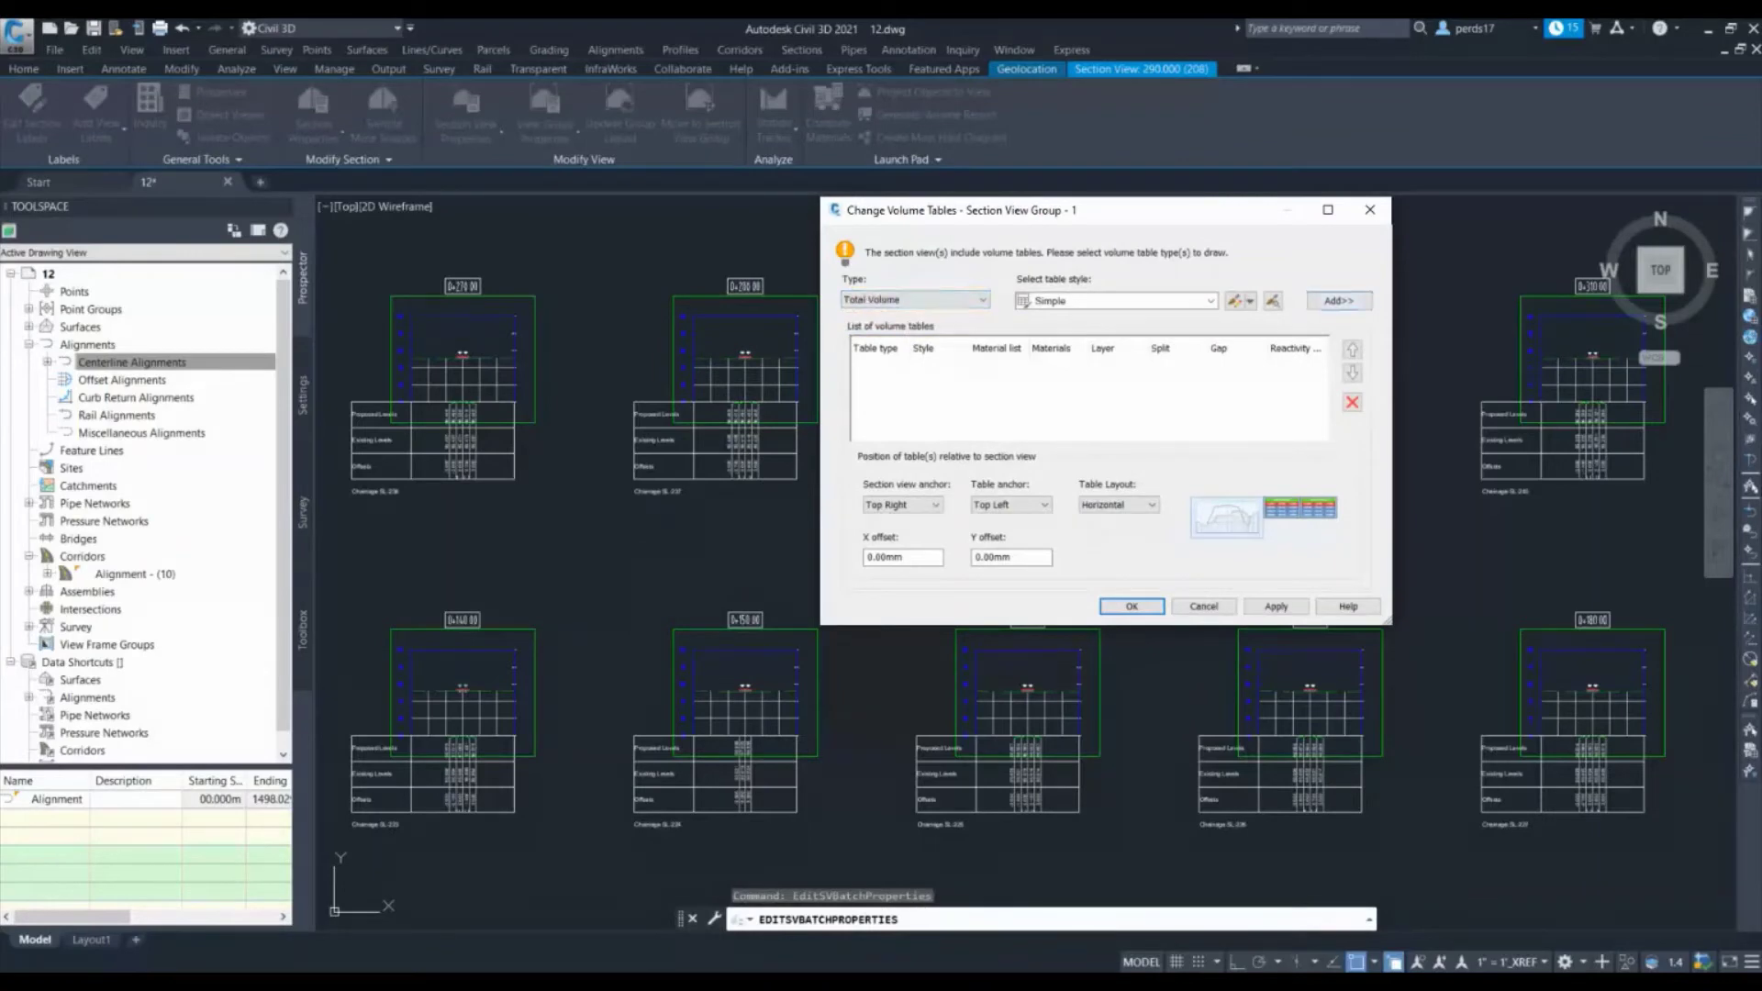
click(1338, 300)
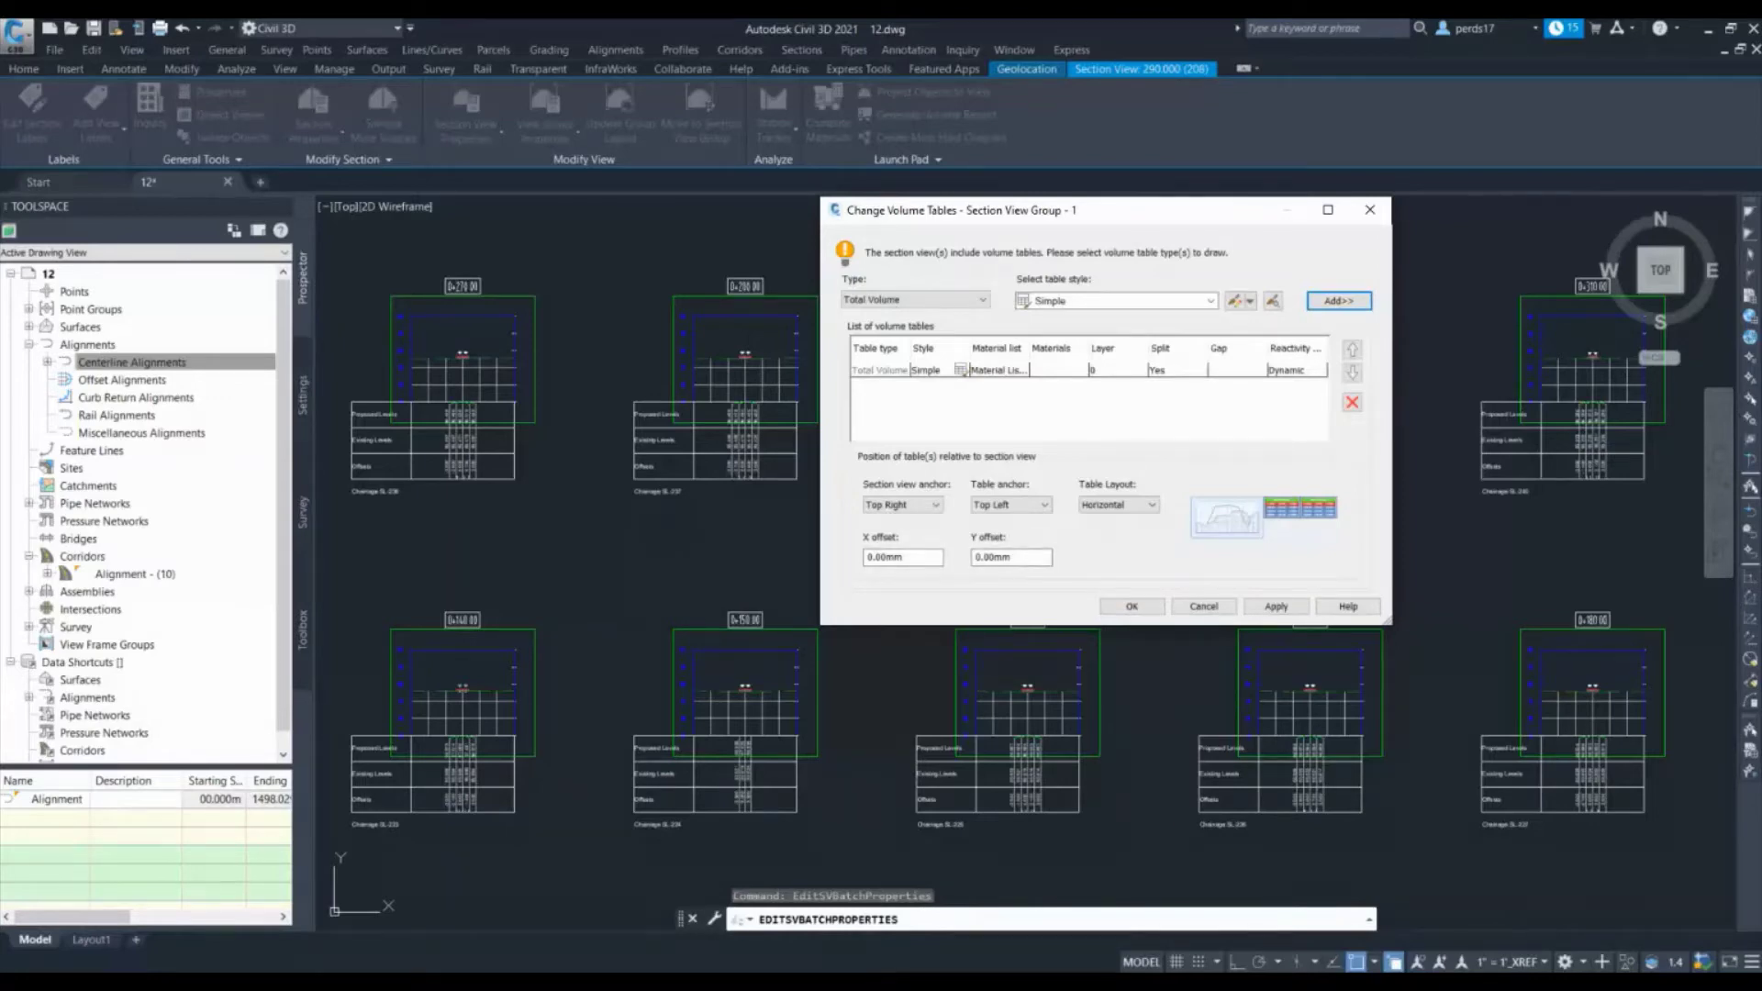
click(1131, 607)
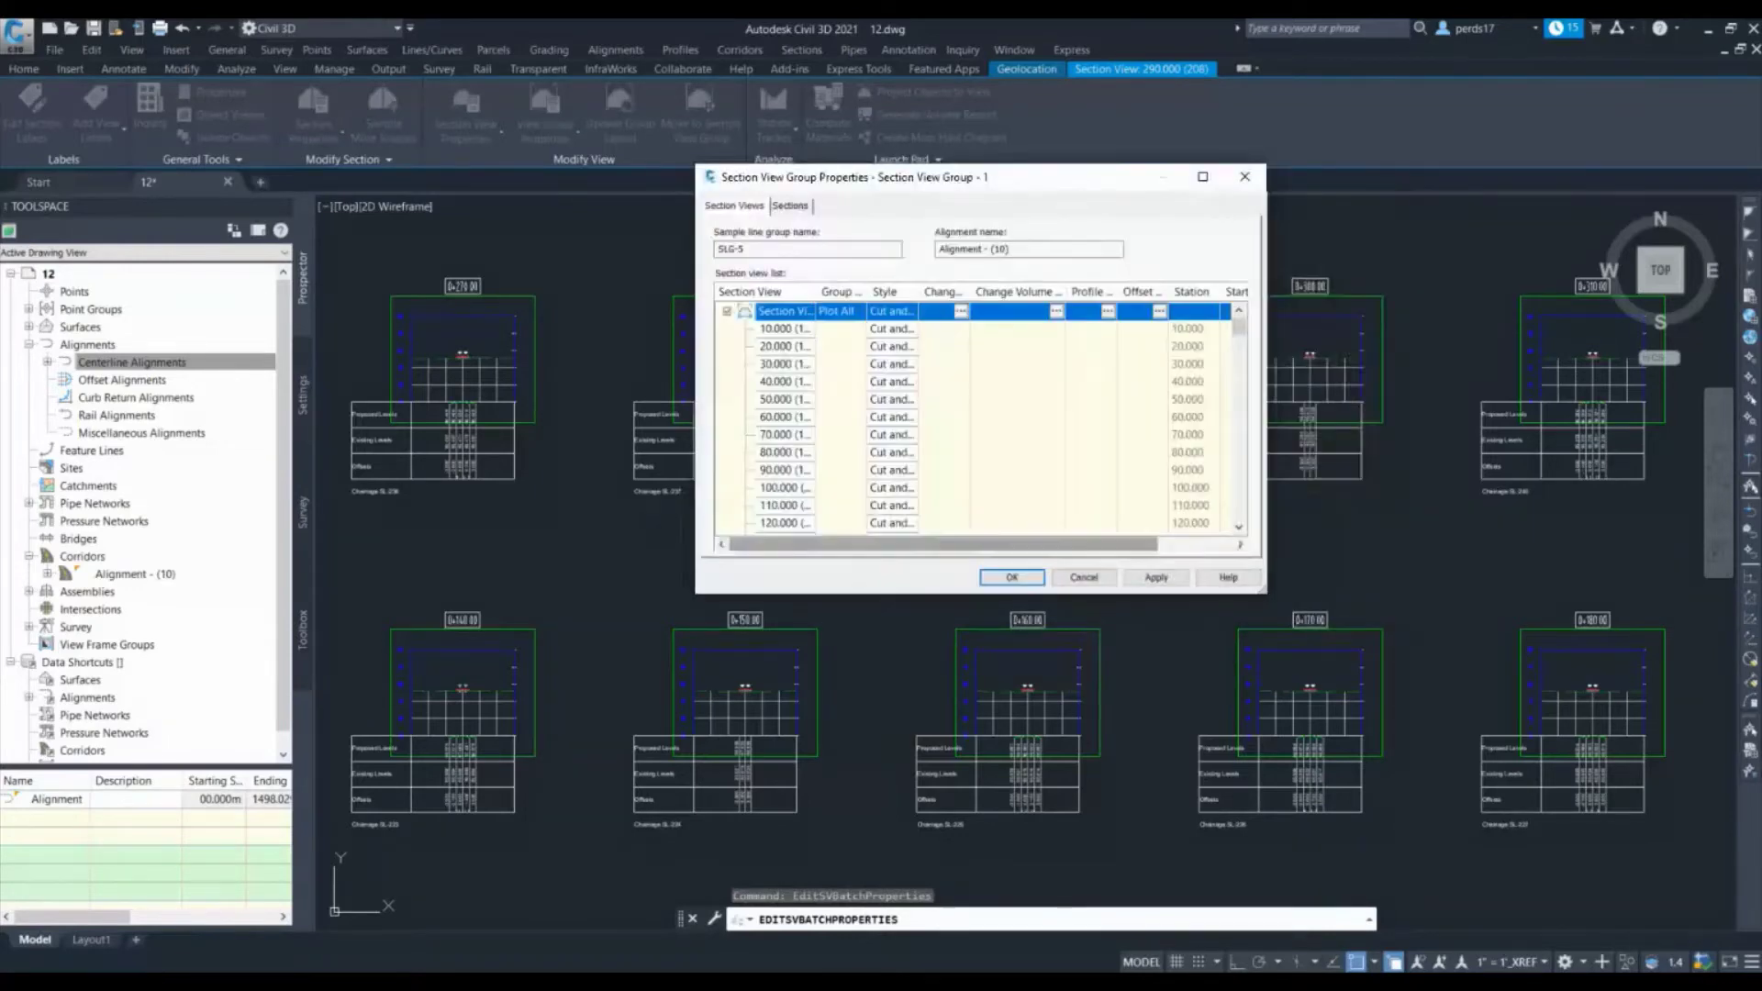
click(1007, 575)
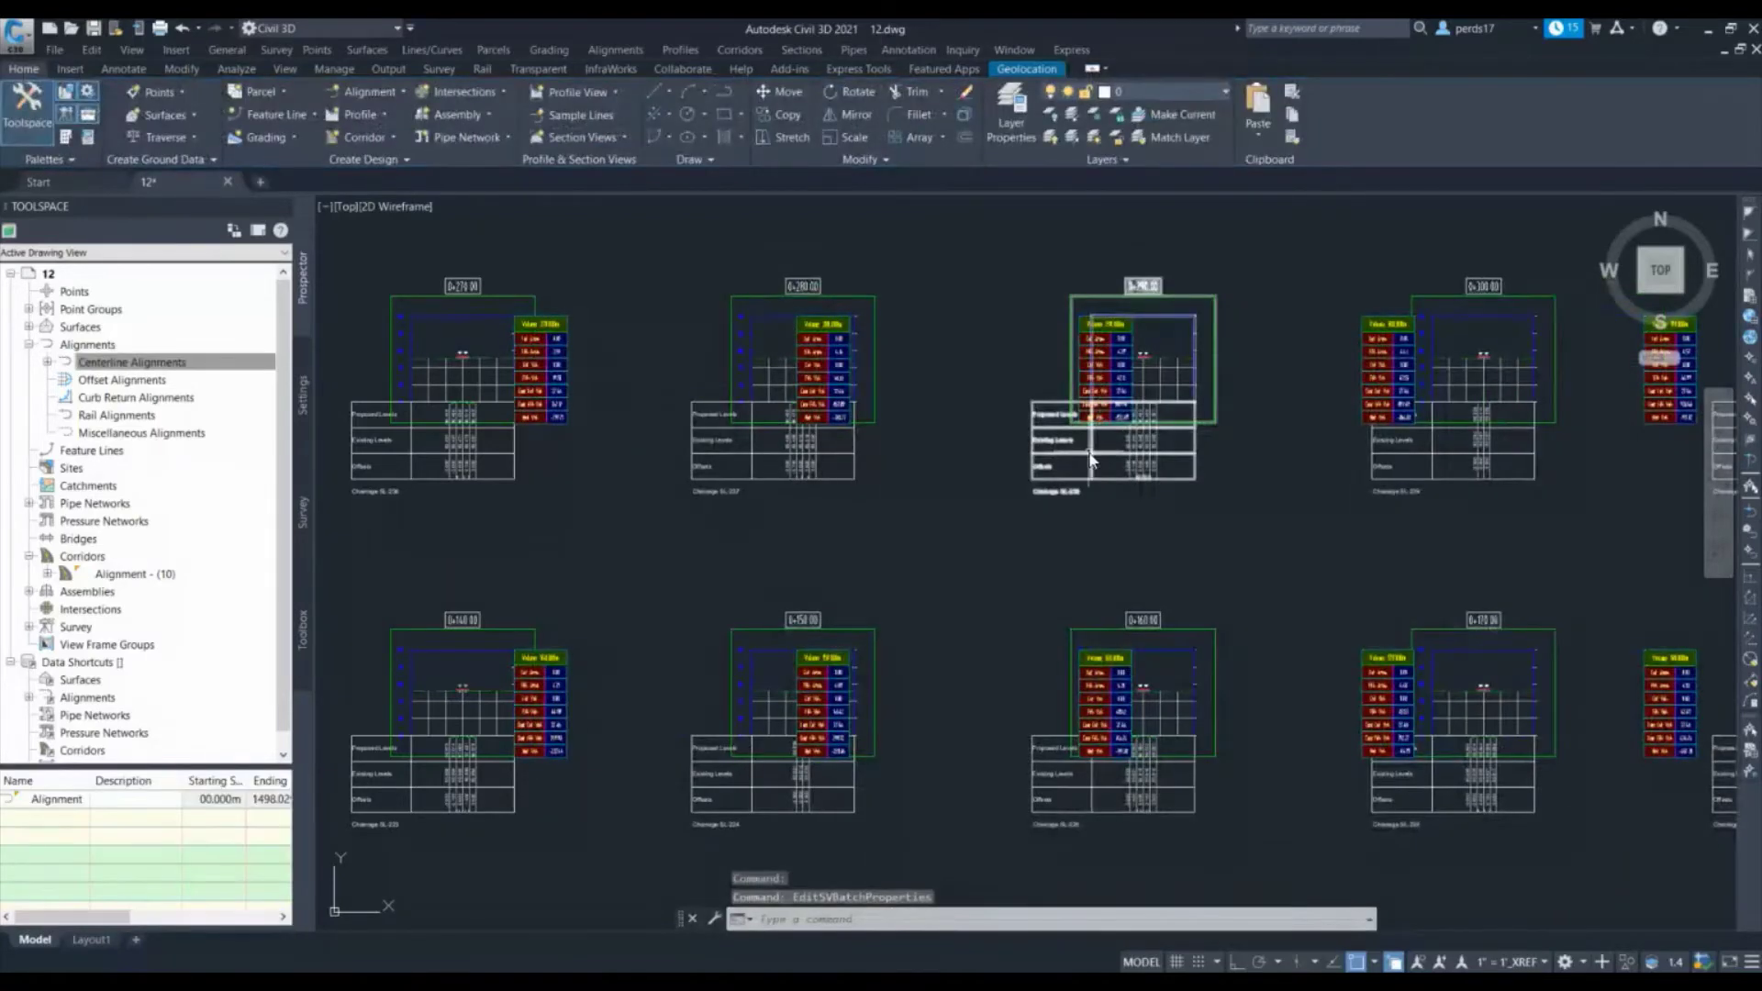
Update the section view group's layout from the 0+280 section view so the volume tables are rearranged beside the sections
scroll(1112, 360, up, 4)
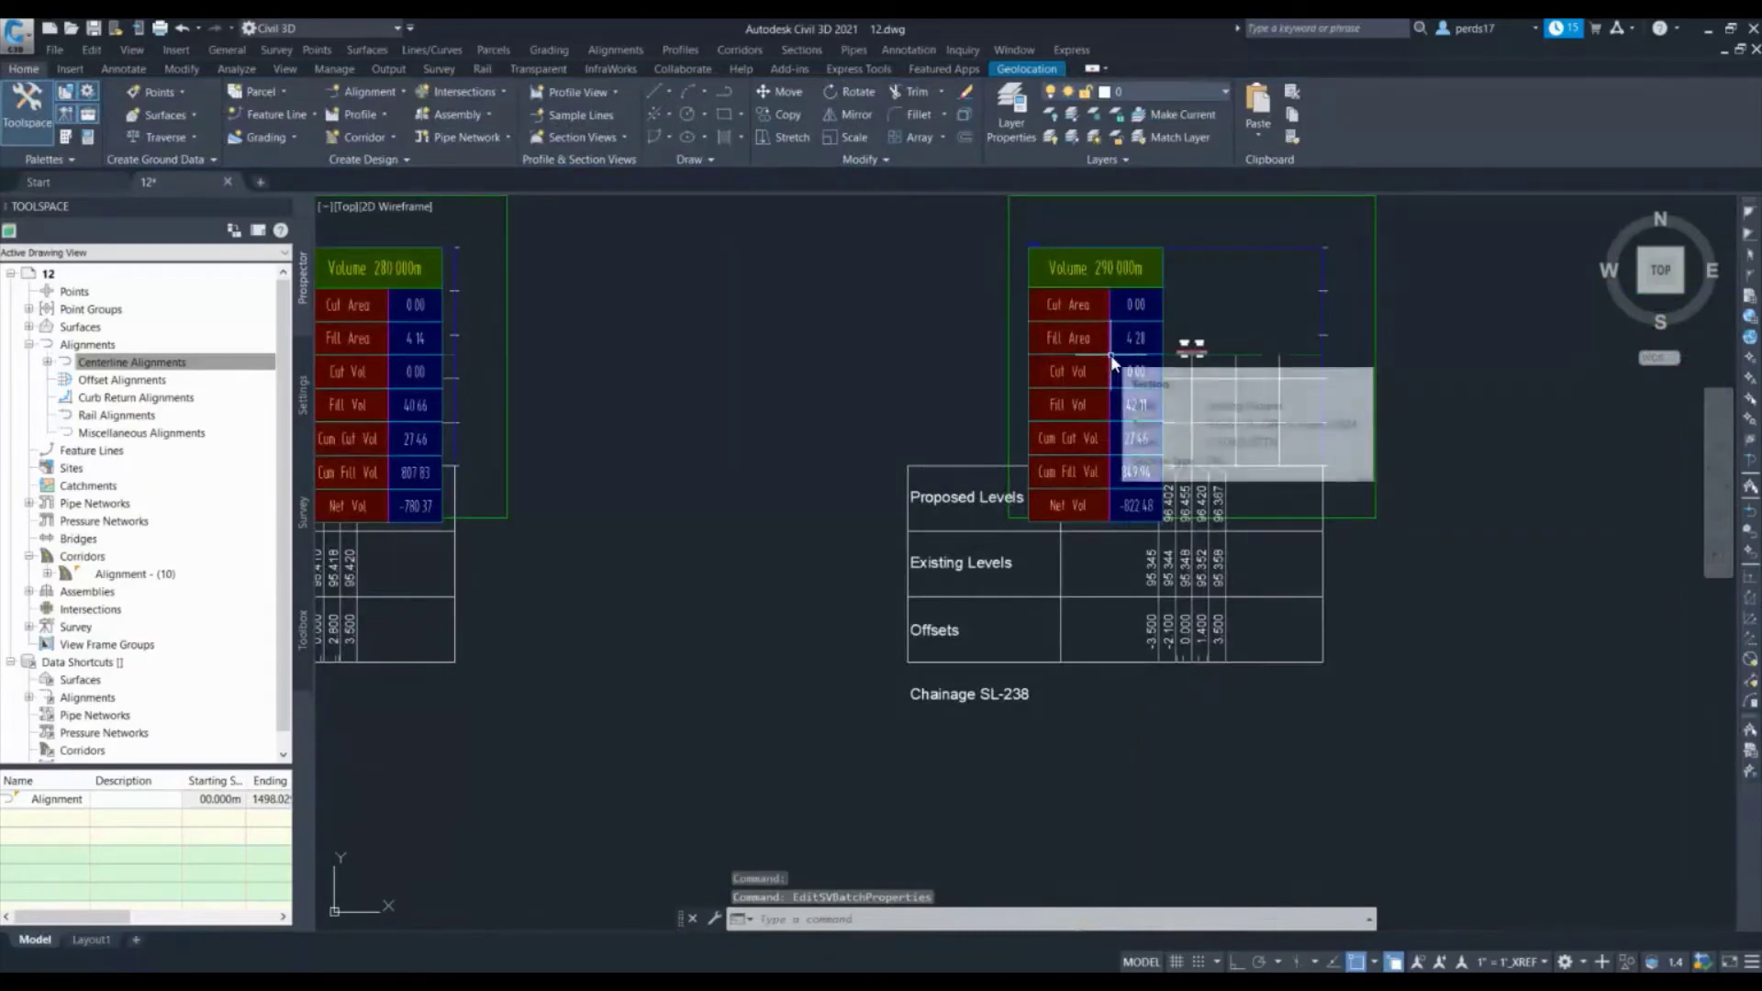
scroll(1106, 344, up, 2)
scroll(1105, 344, down, 6)
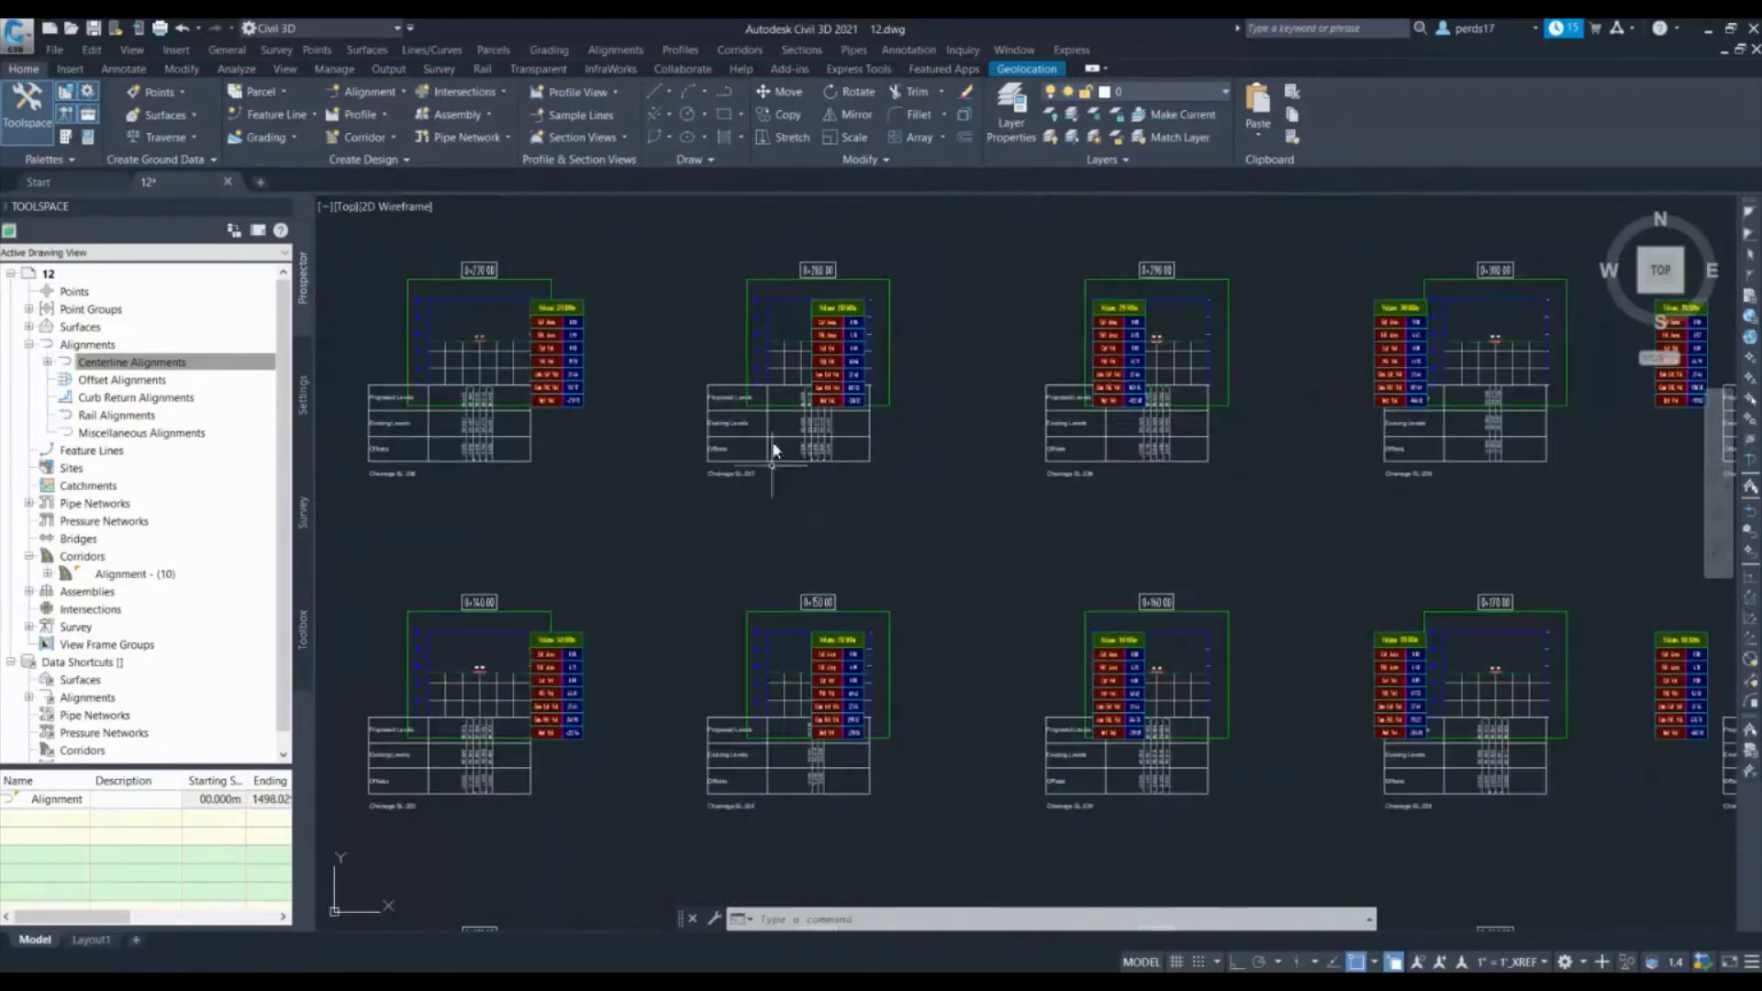
scroll(798, 377, up, 4)
scroll(925, 270, up, 1)
scroll(1009, 294, down, 4)
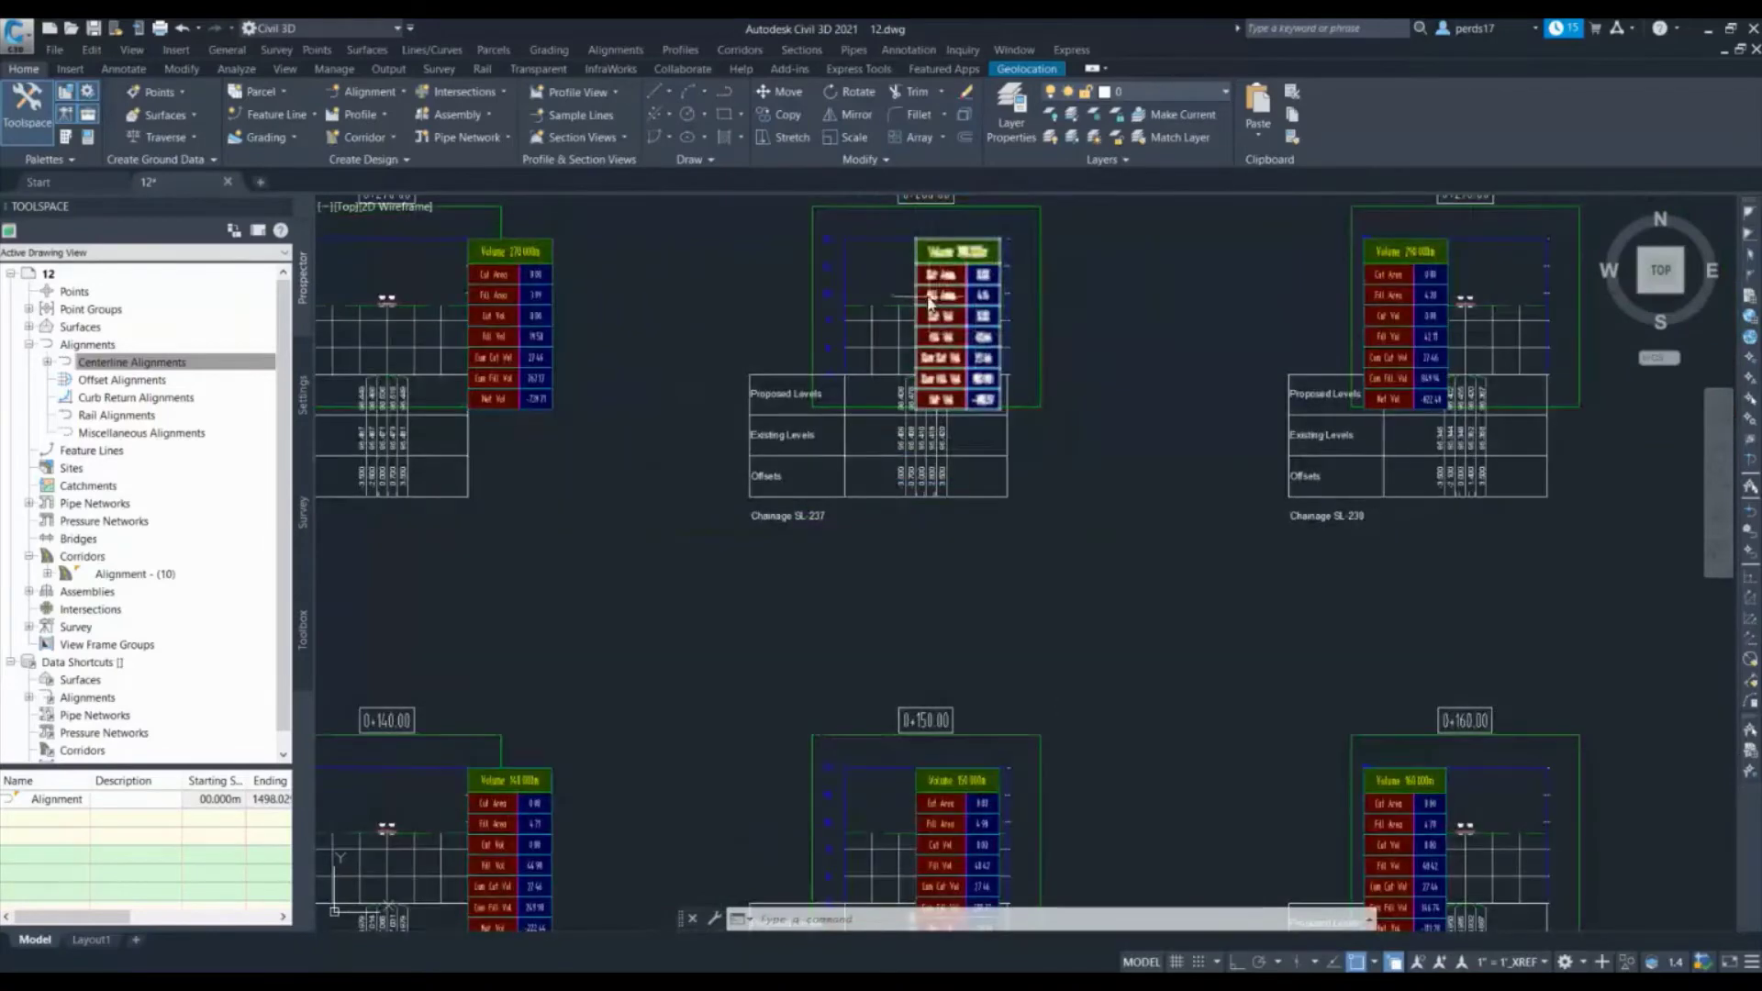
key(Escape)
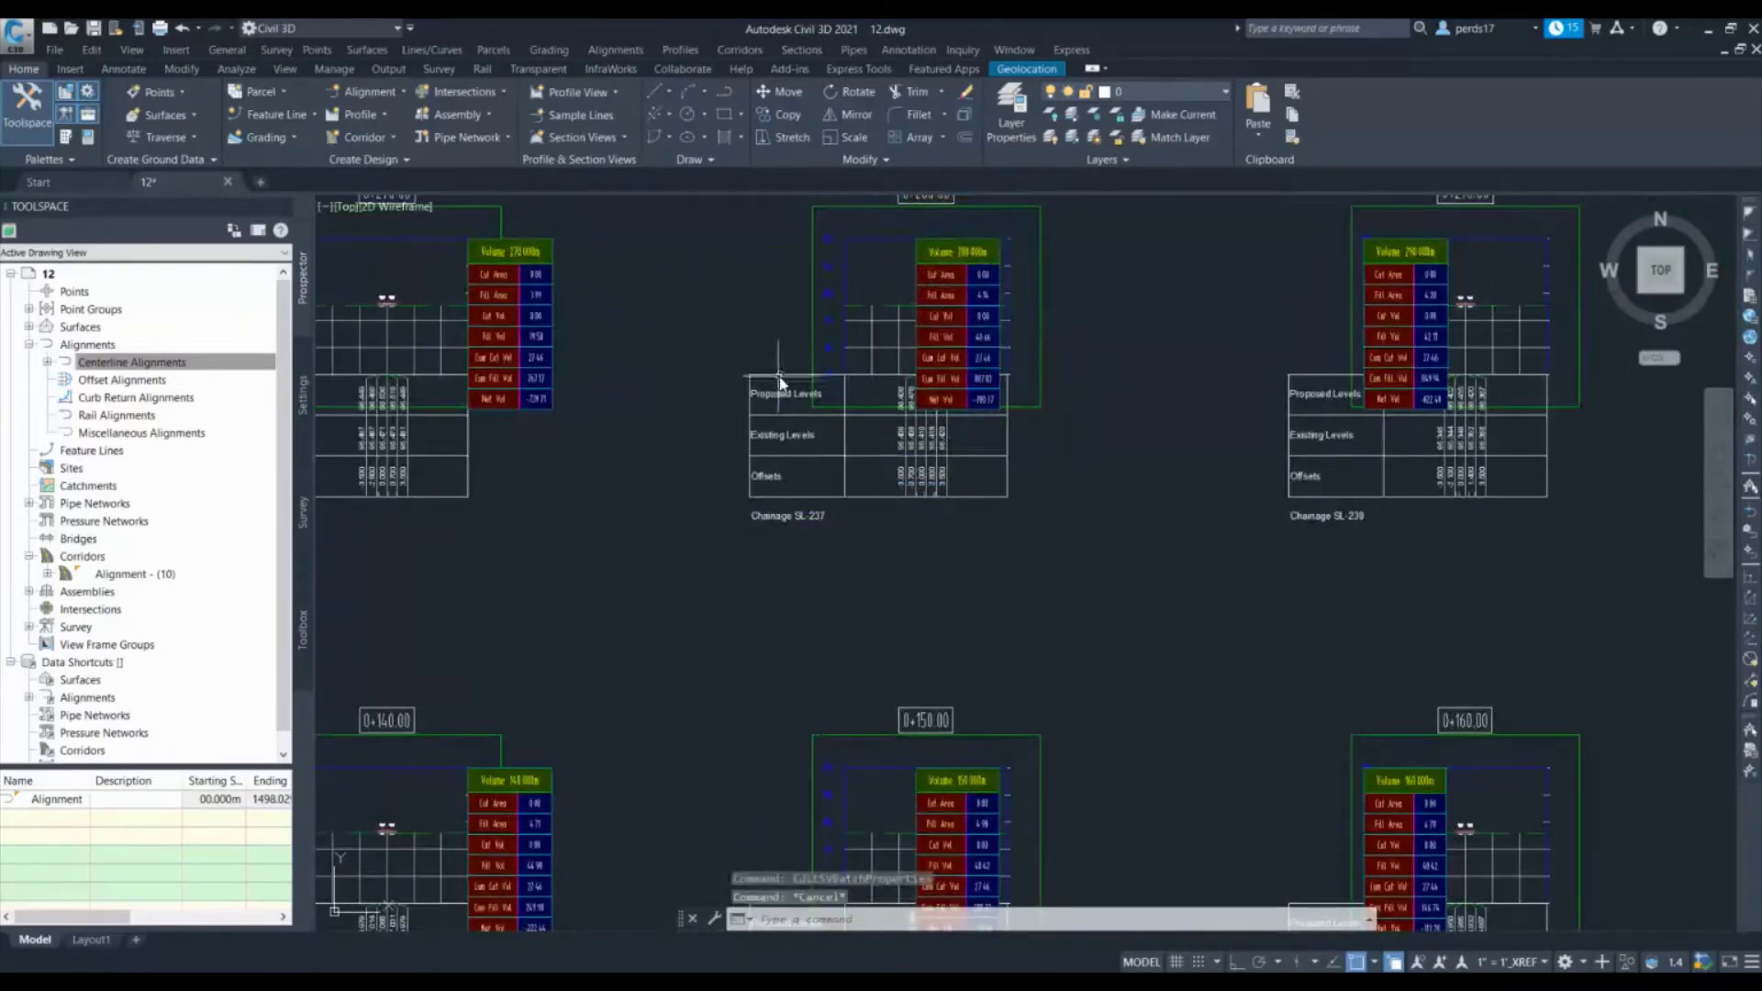
click(779, 377)
right_click(779, 376)
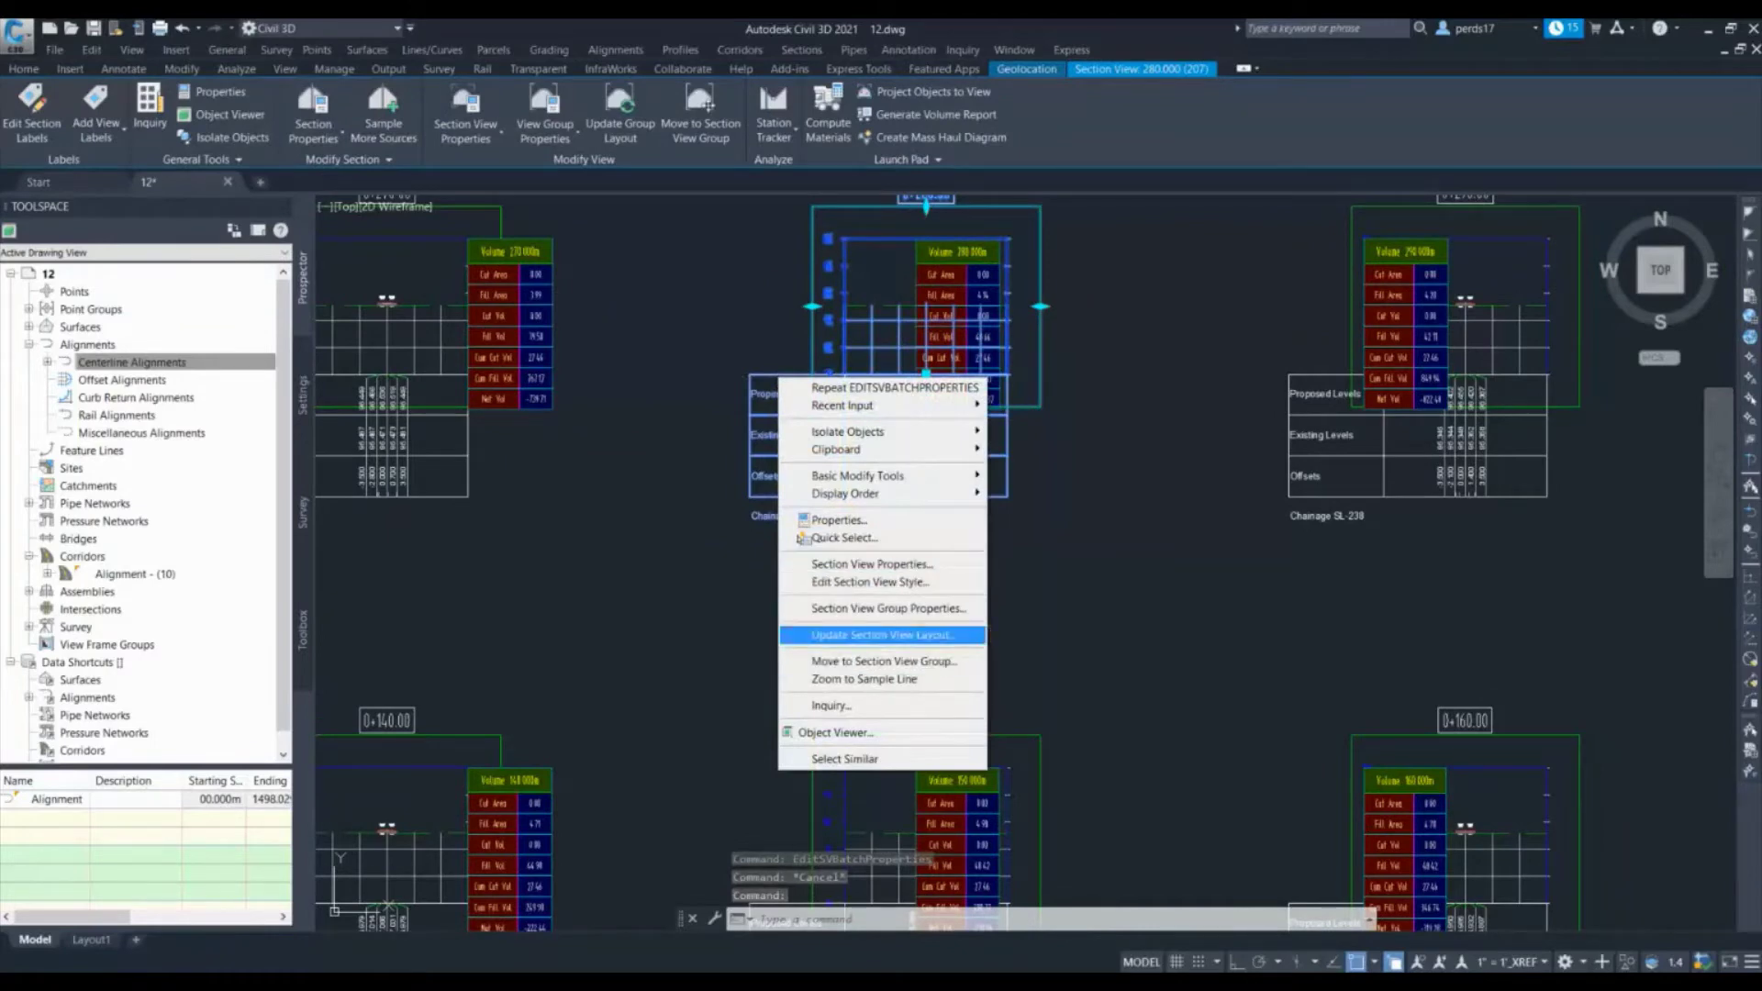
click(846, 635)
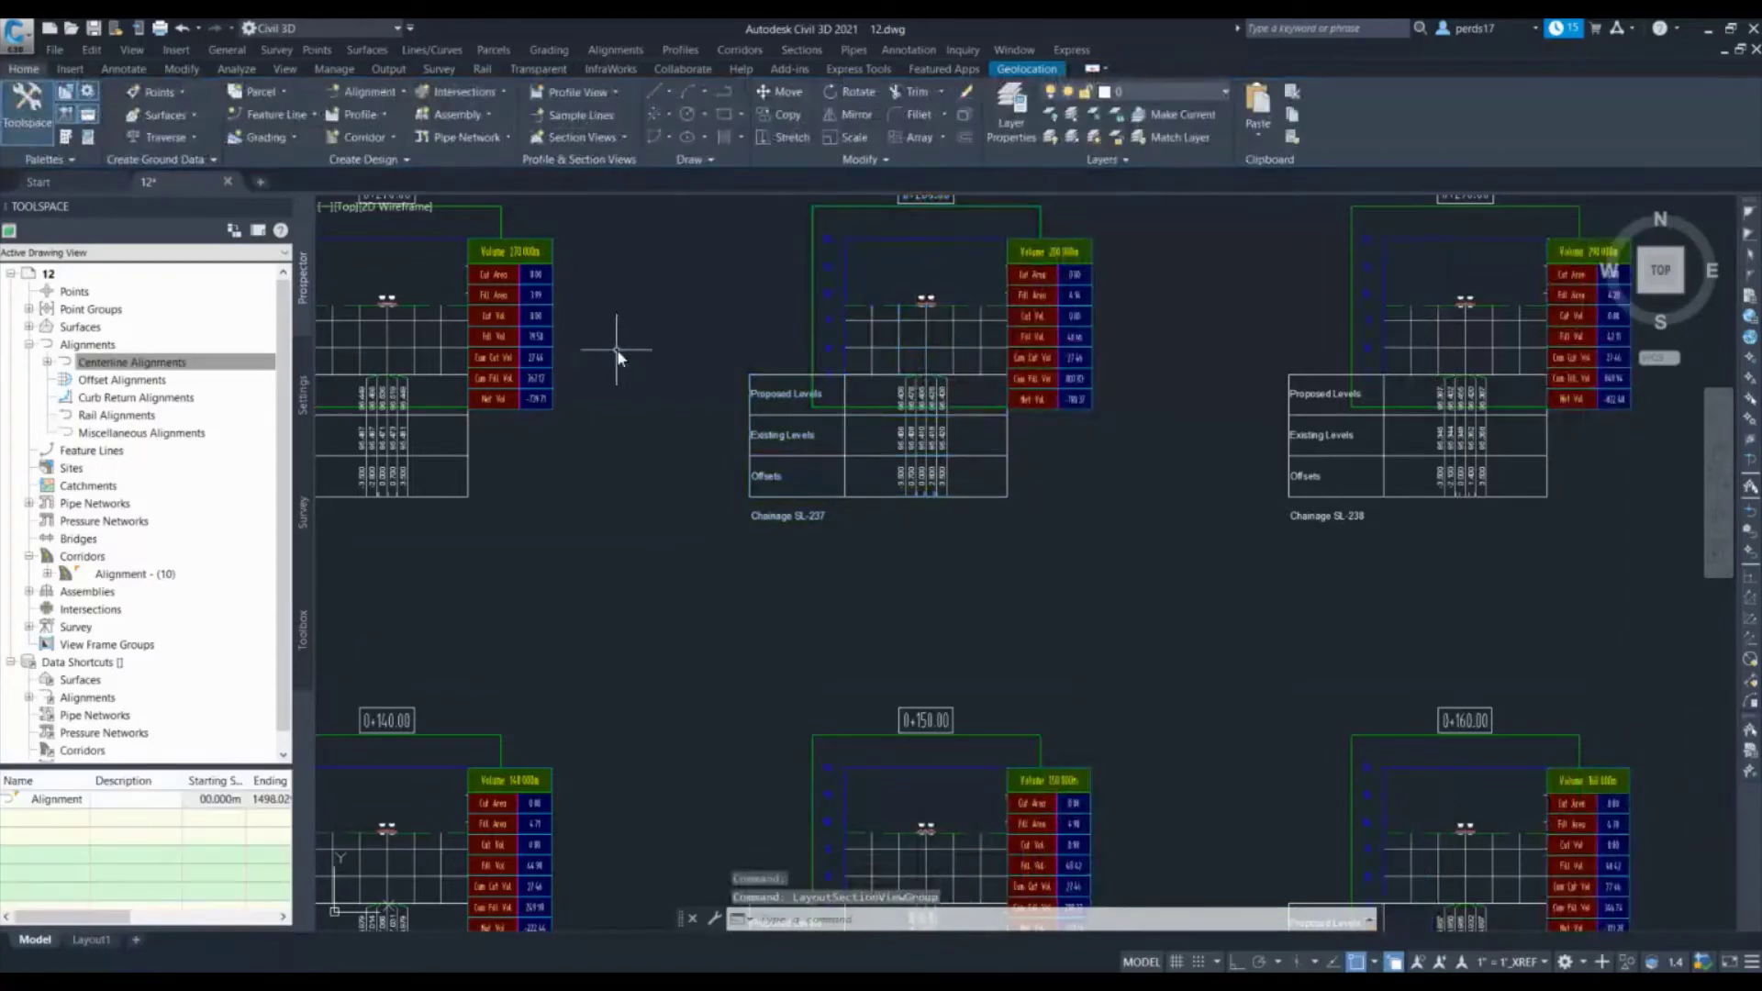
Examine the area, volume, cumulative and net volume rows of the 0+270 section's volume table against its section drawing
scroll(461, 272, up, 4)
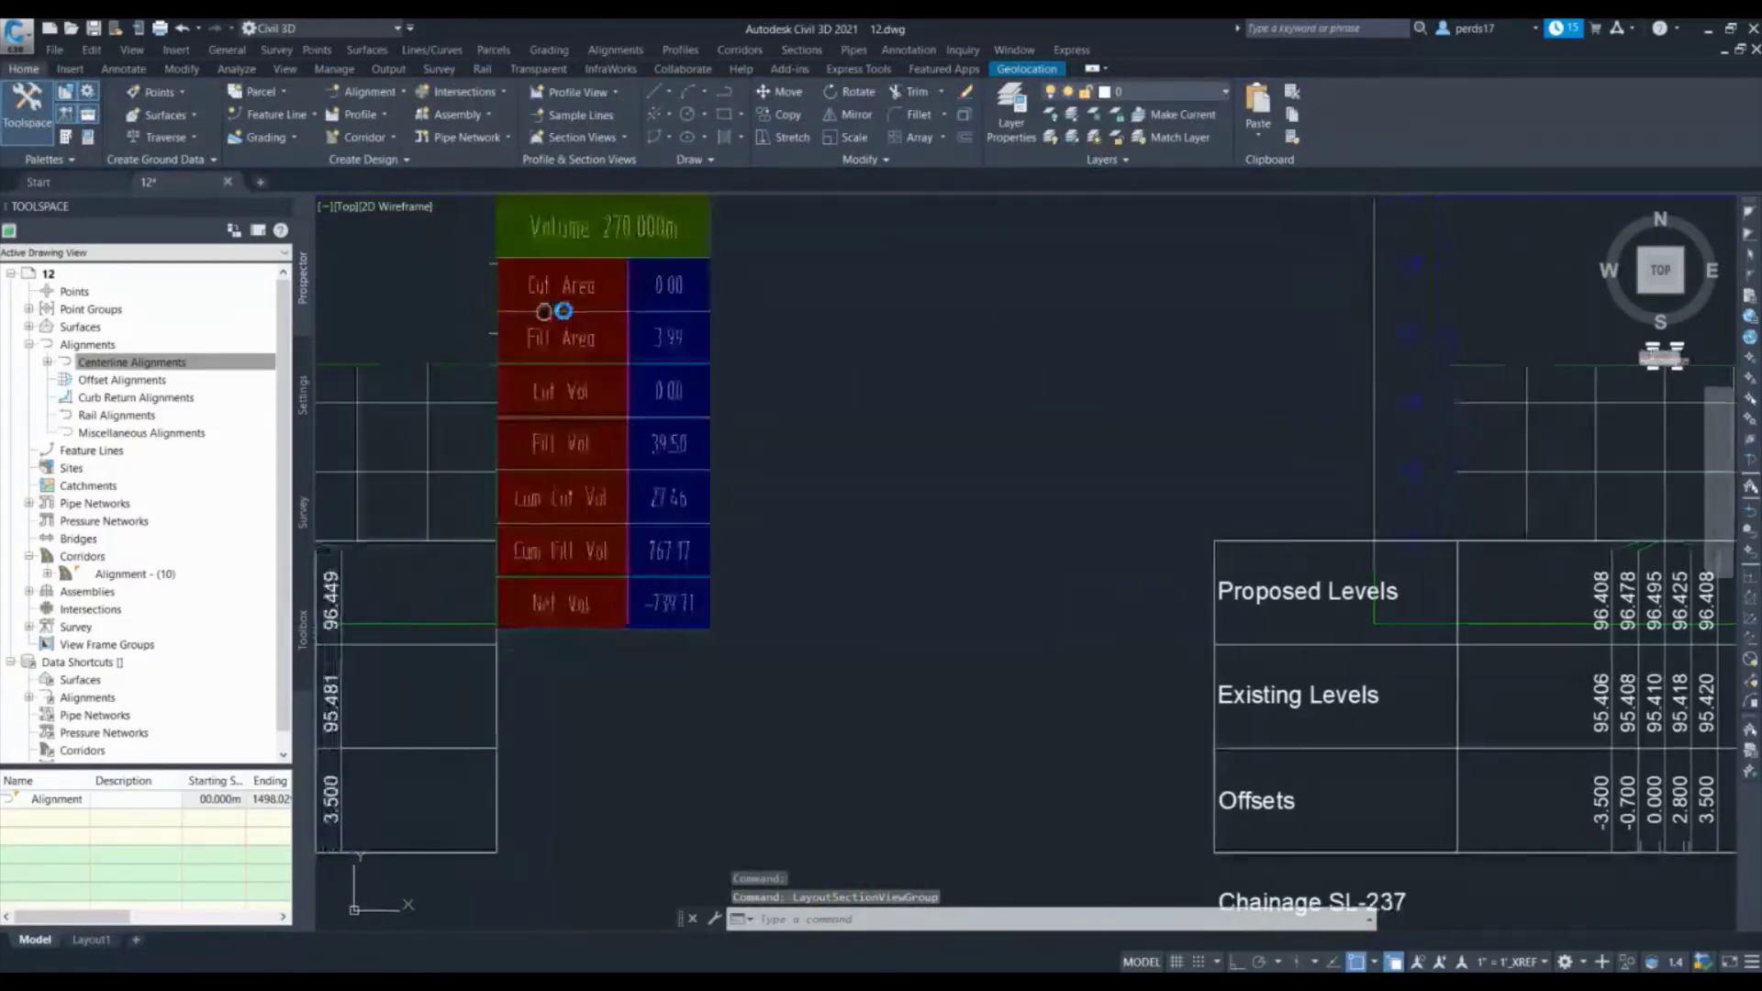
middle_drag(555, 299, 1078, 369)
scroll(1083, 366, up, 2)
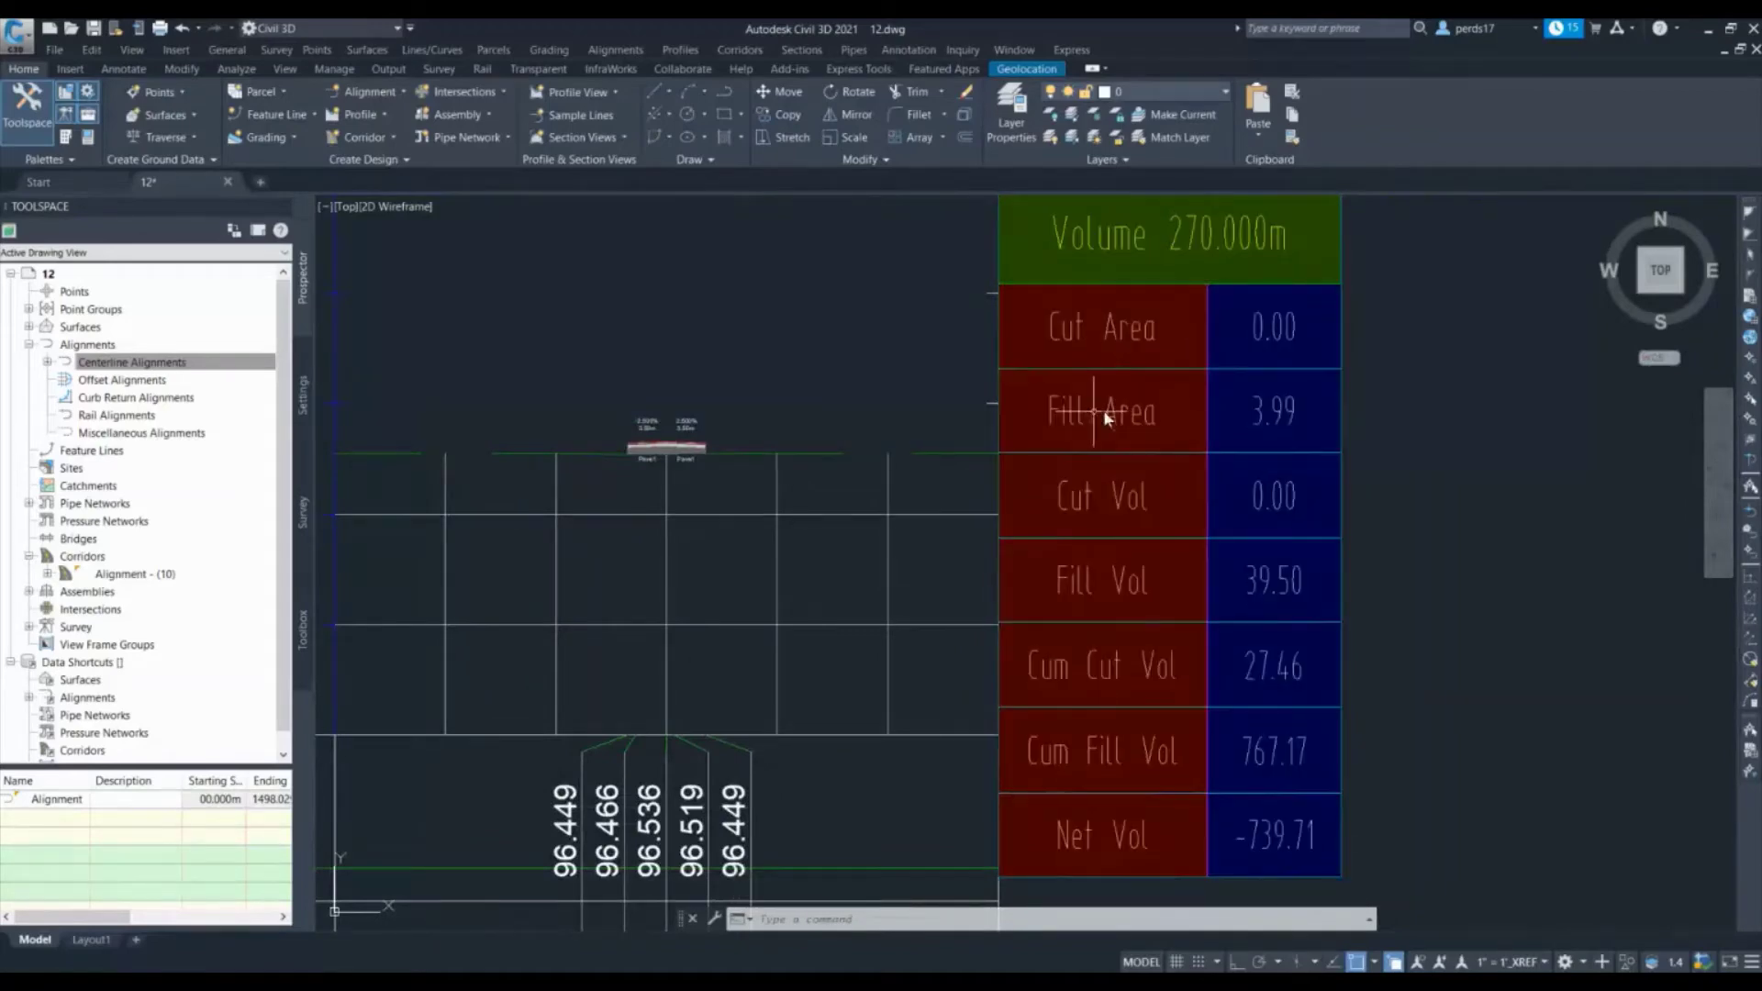
scroll(665, 443, up, 5)
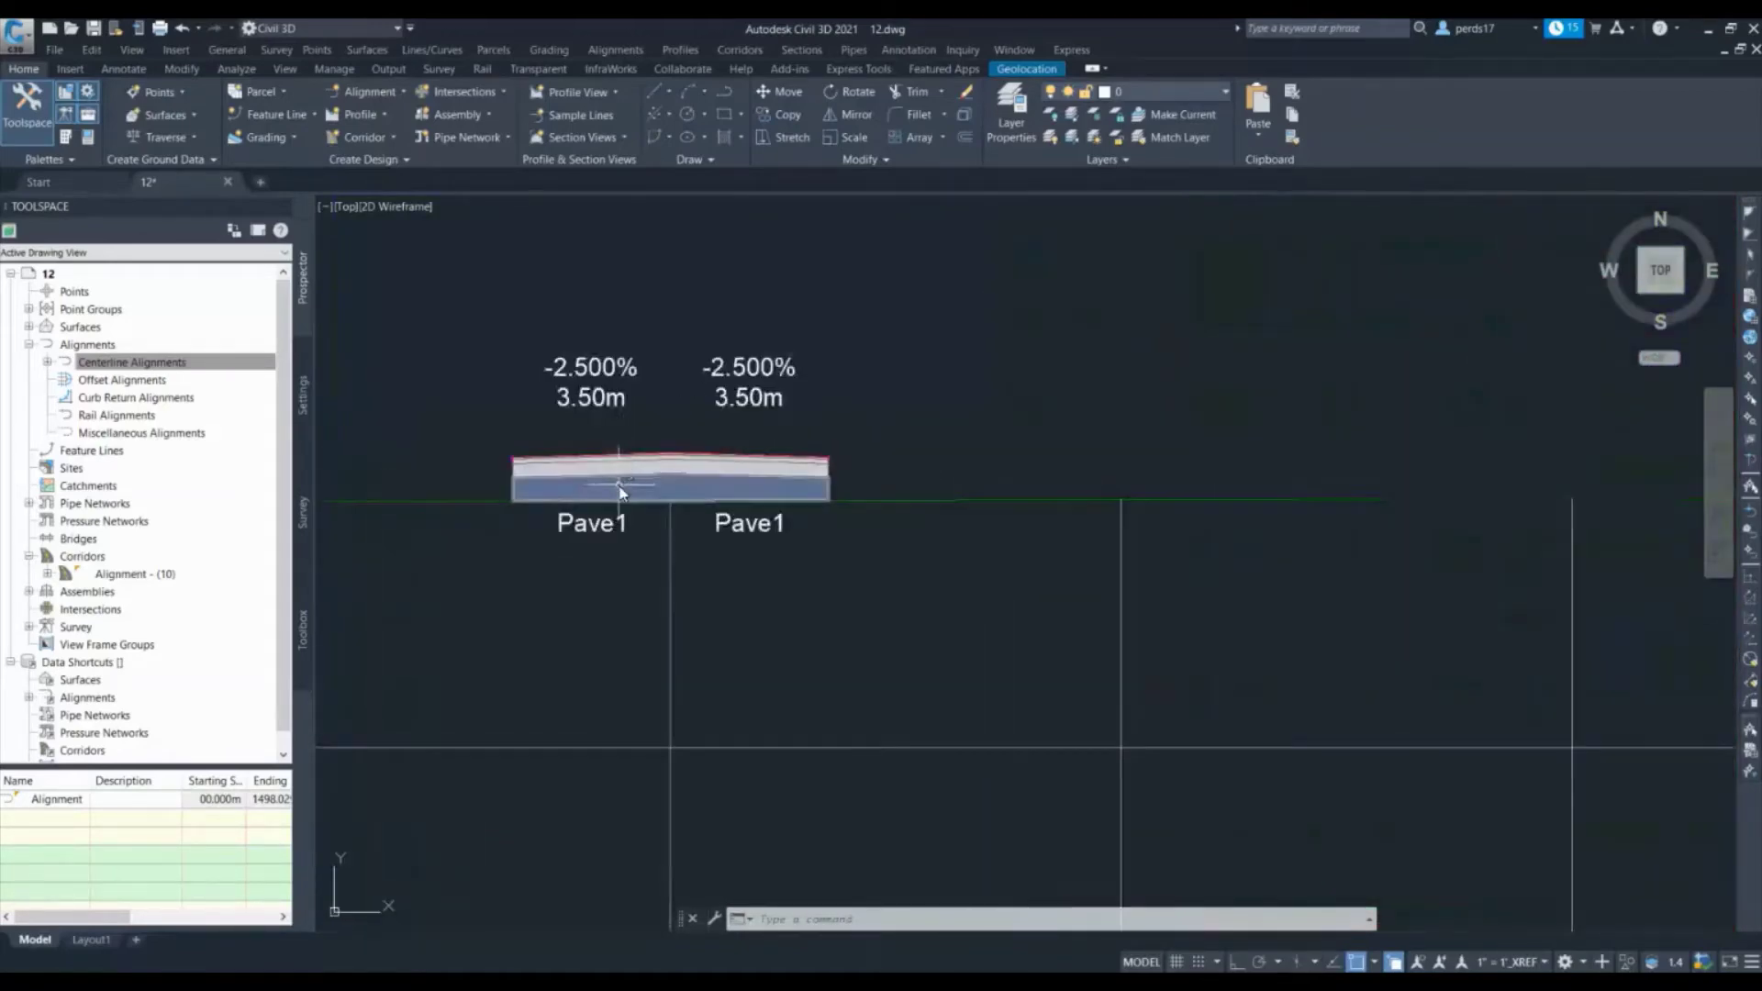
scroll(583, 443, down, 4)
scroll(583, 443, down, 2)
middle_drag(994, 503, 1005, 324)
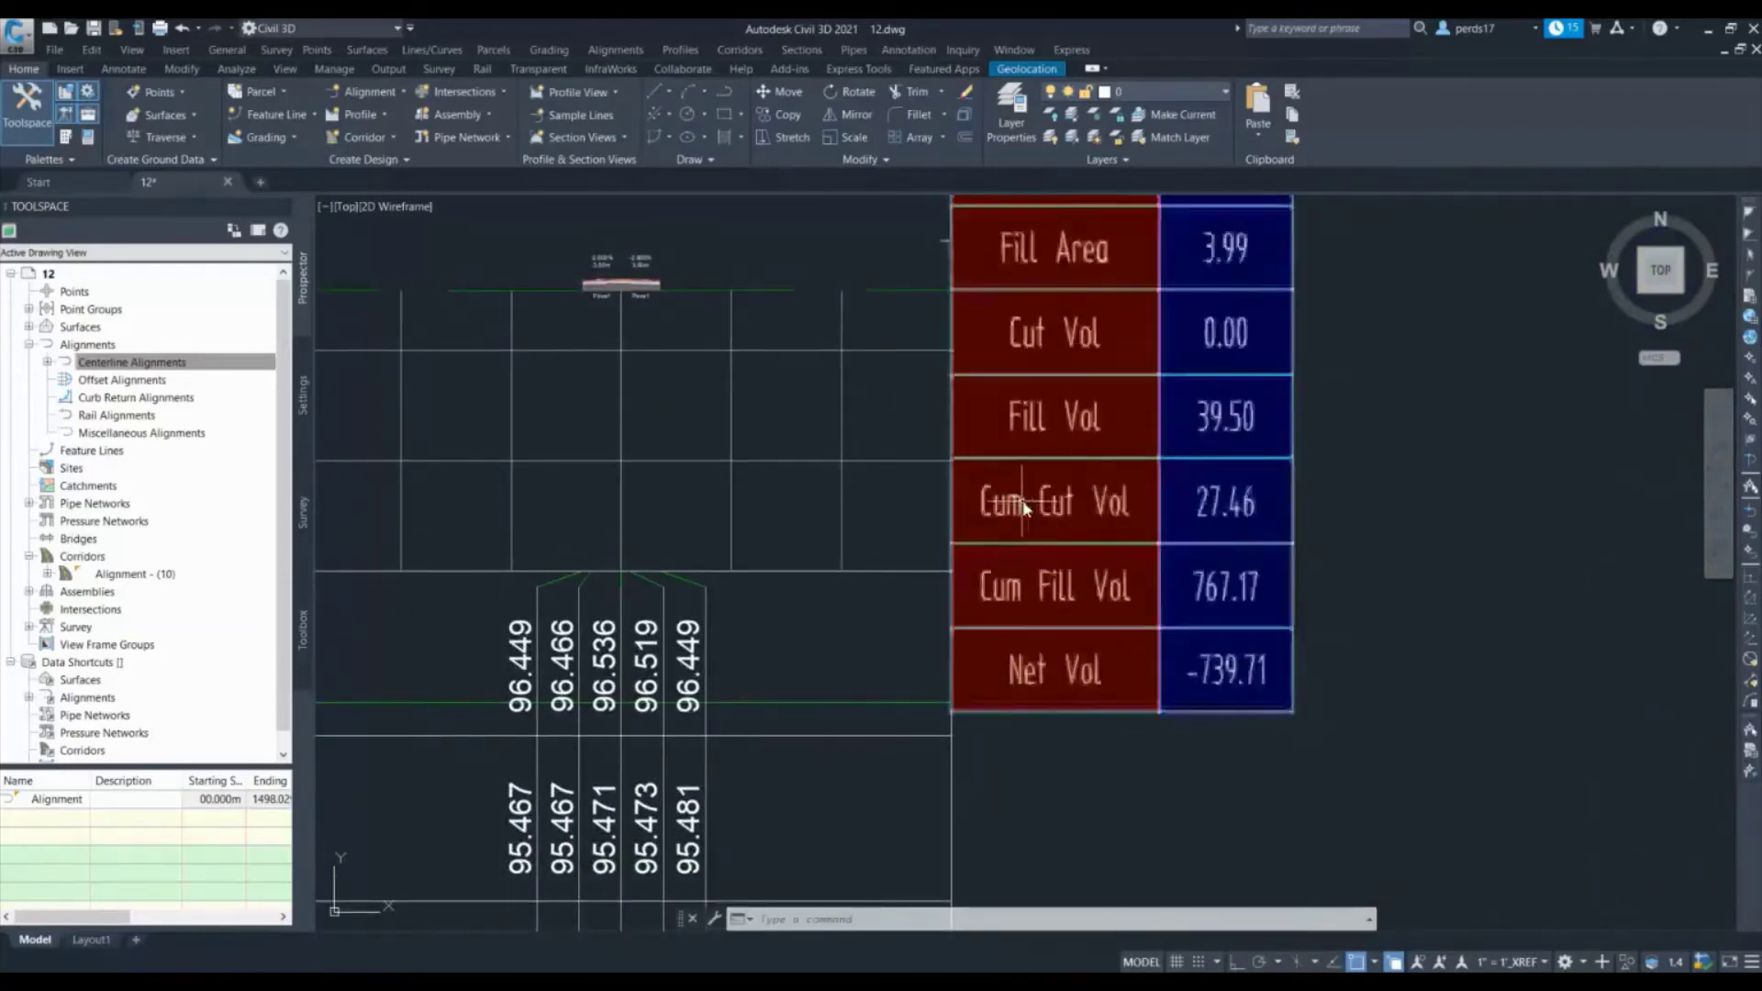
scroll(1236, 520, down, 2)
scroll(1235, 520, down, 2)
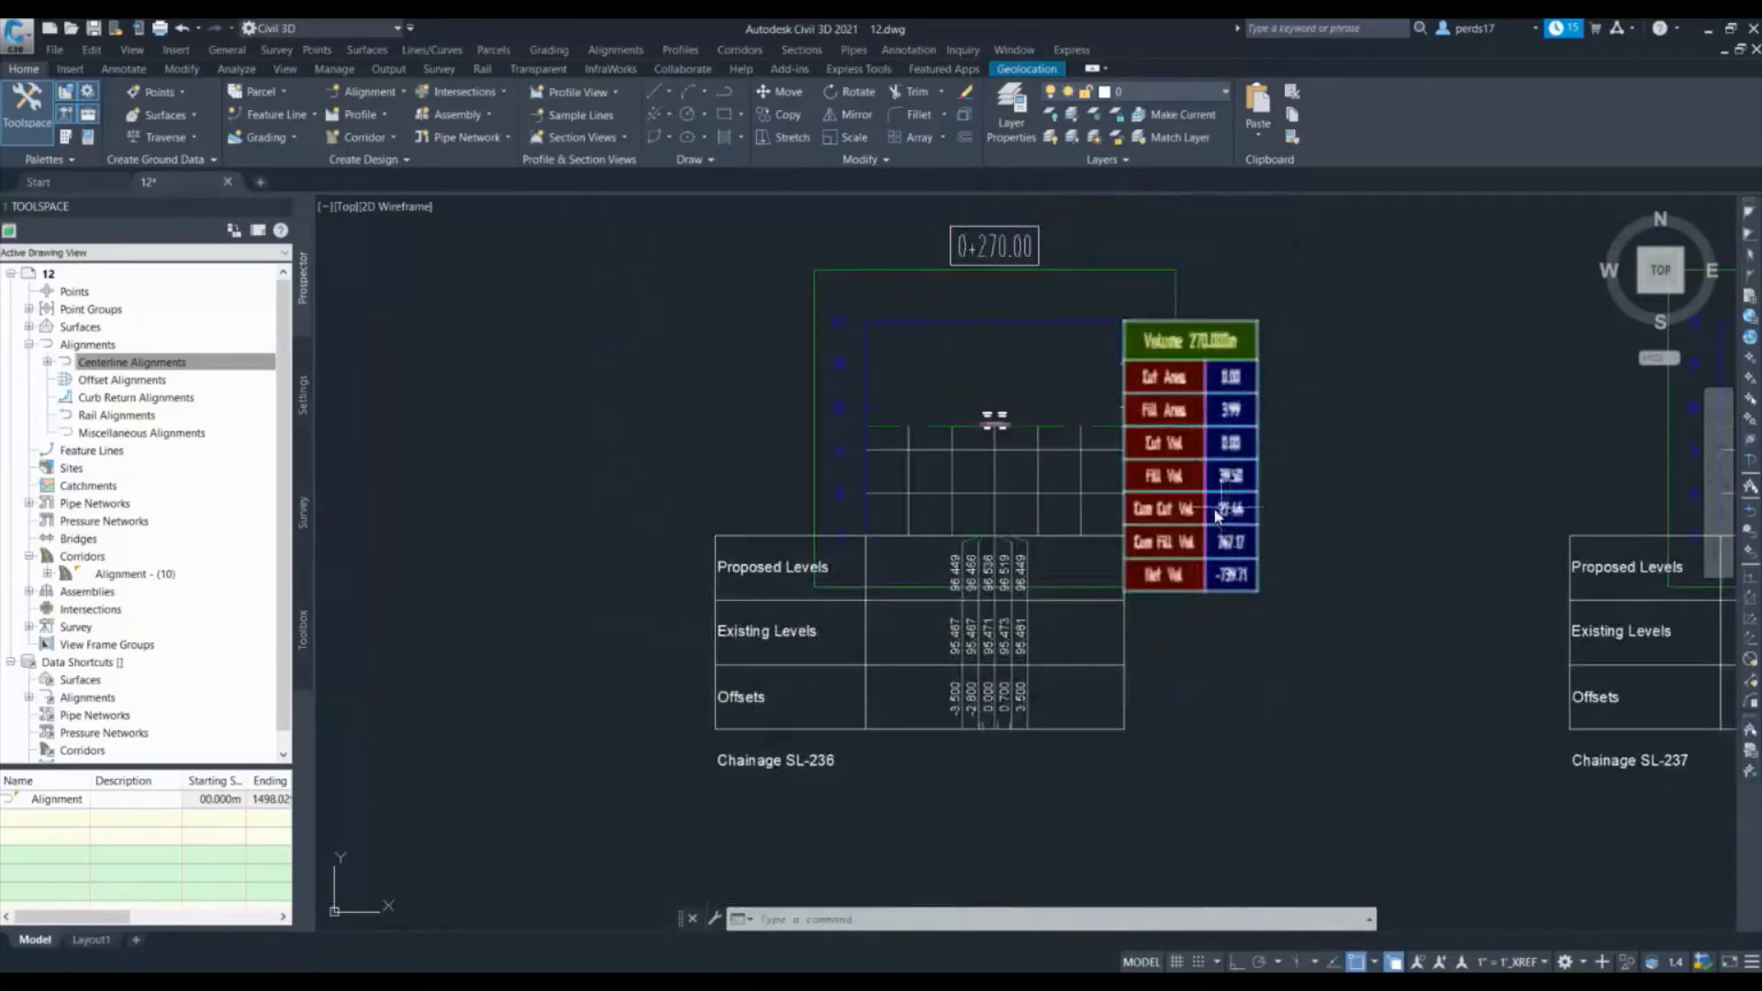
scroll(799, 757, up, 2)
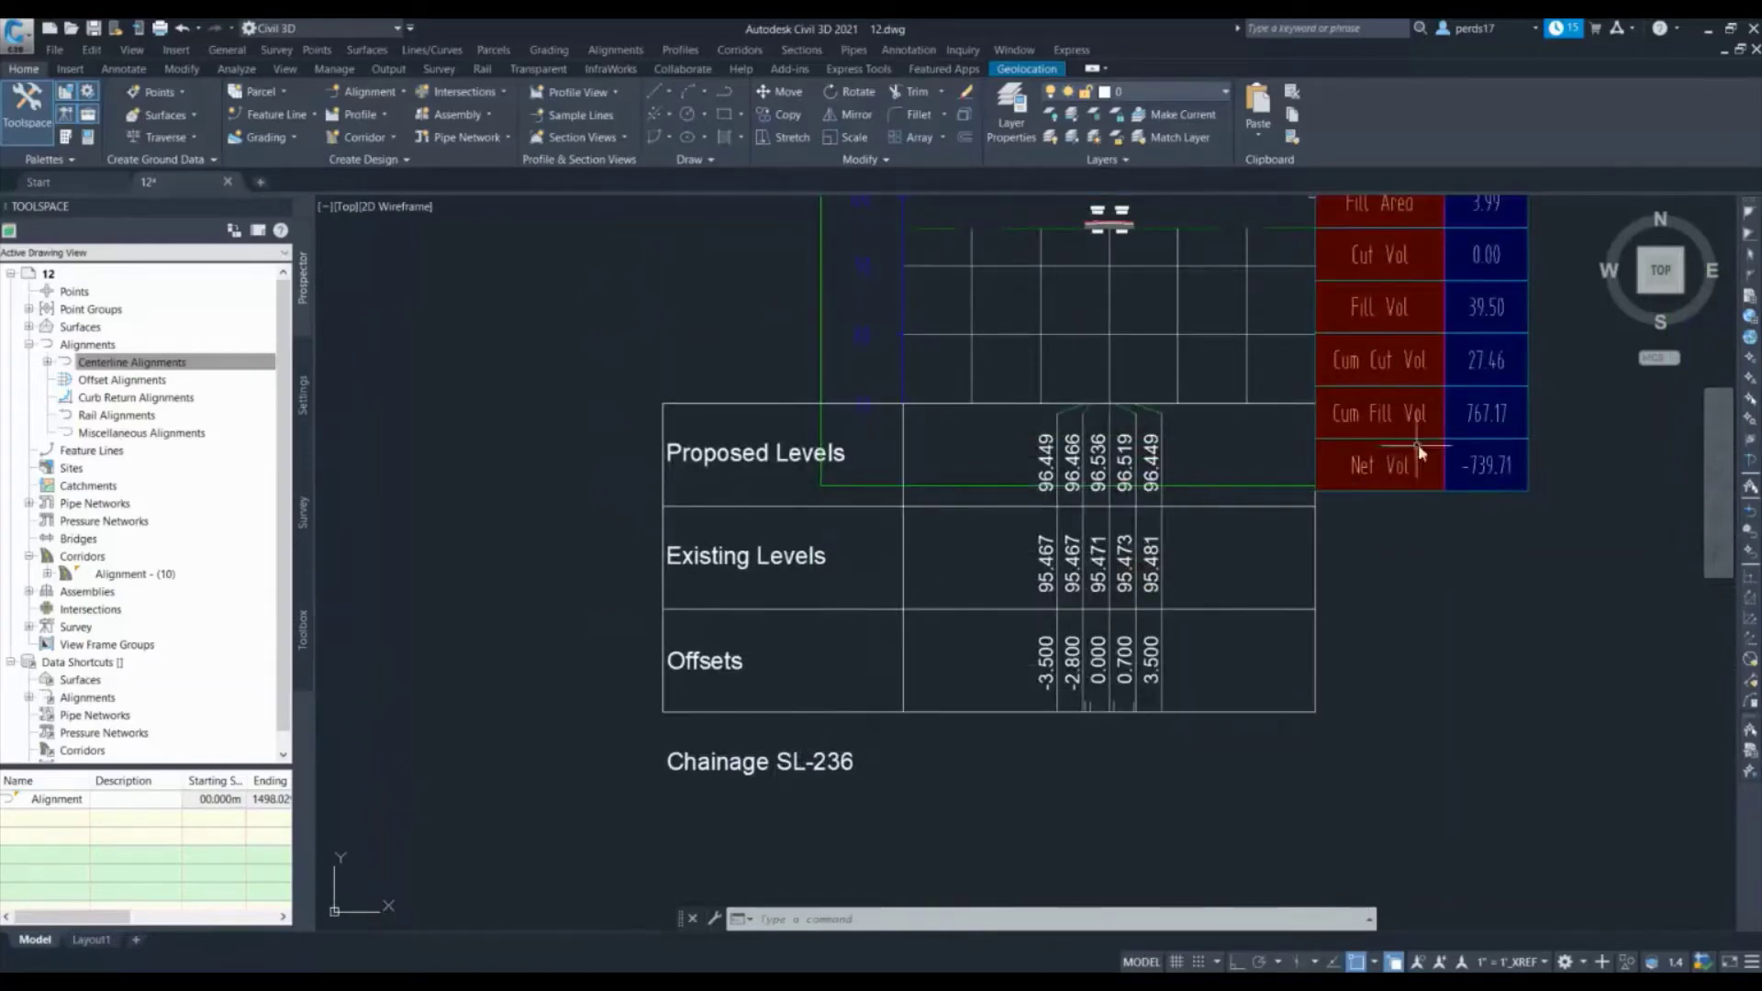
middle_drag(1417, 444, 1074, 496)
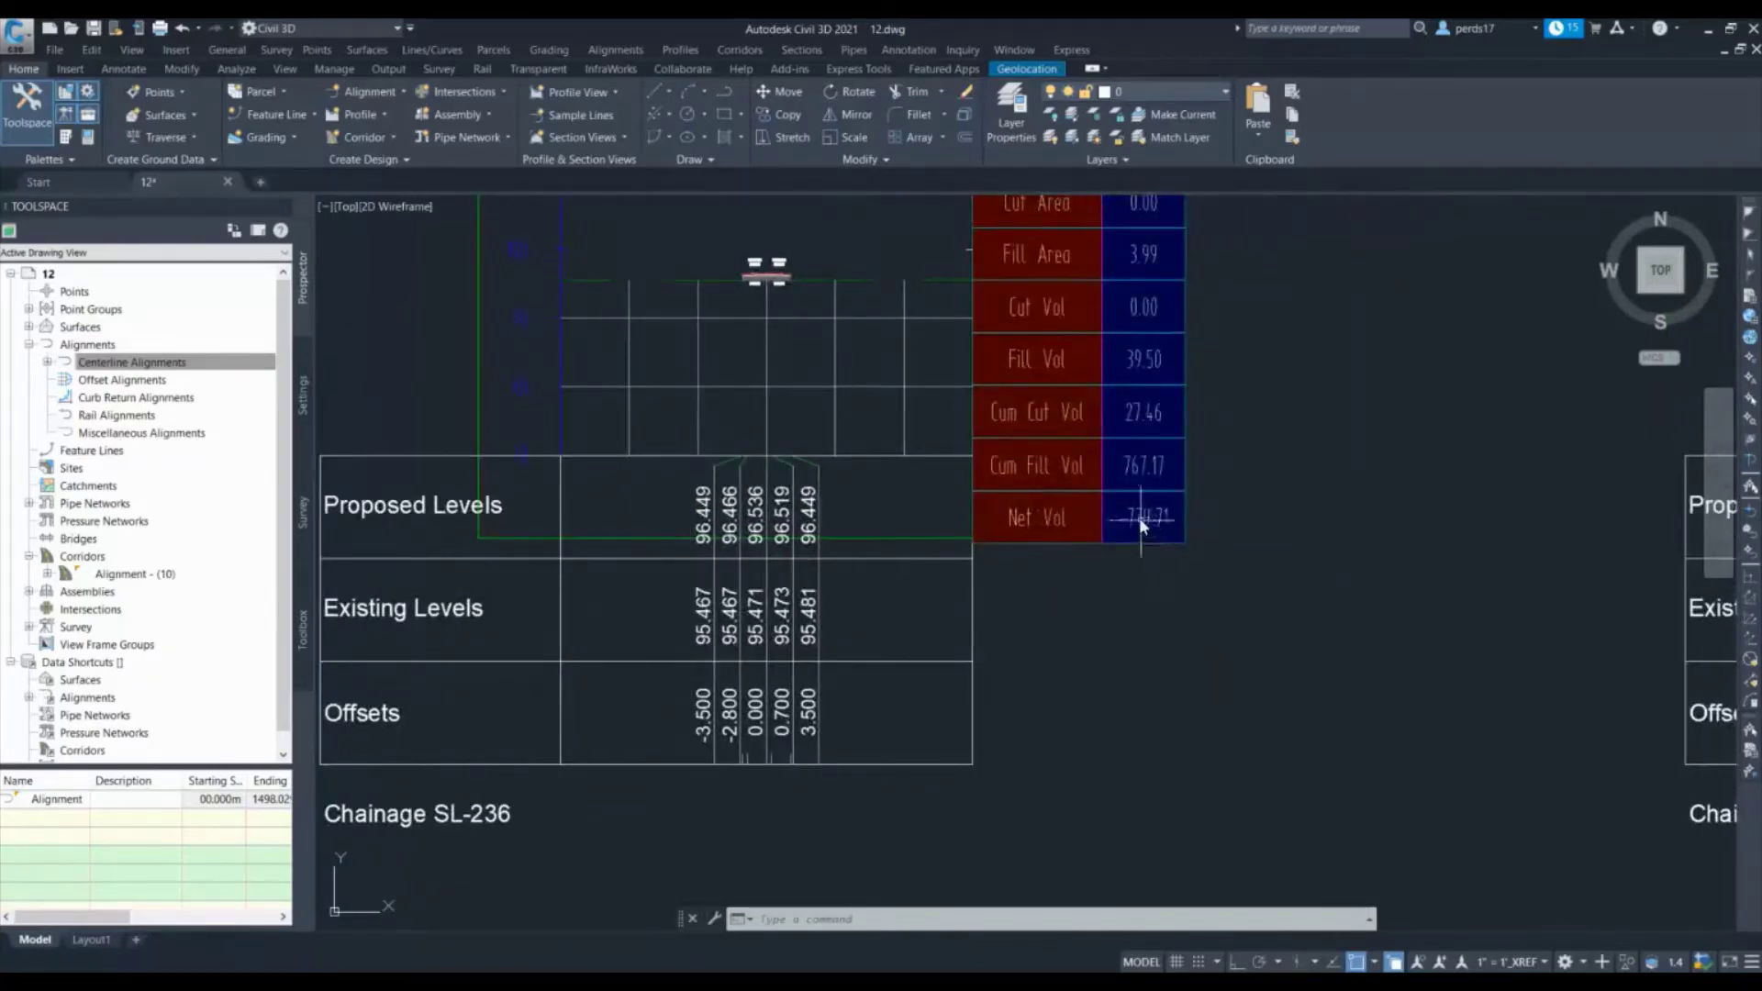
scroll(1064, 527, down, 4)
mouse_move(1064, 523)
middle_down()
mouse_move(1033, 509)
mouse_move(939, 371)
middle_up()
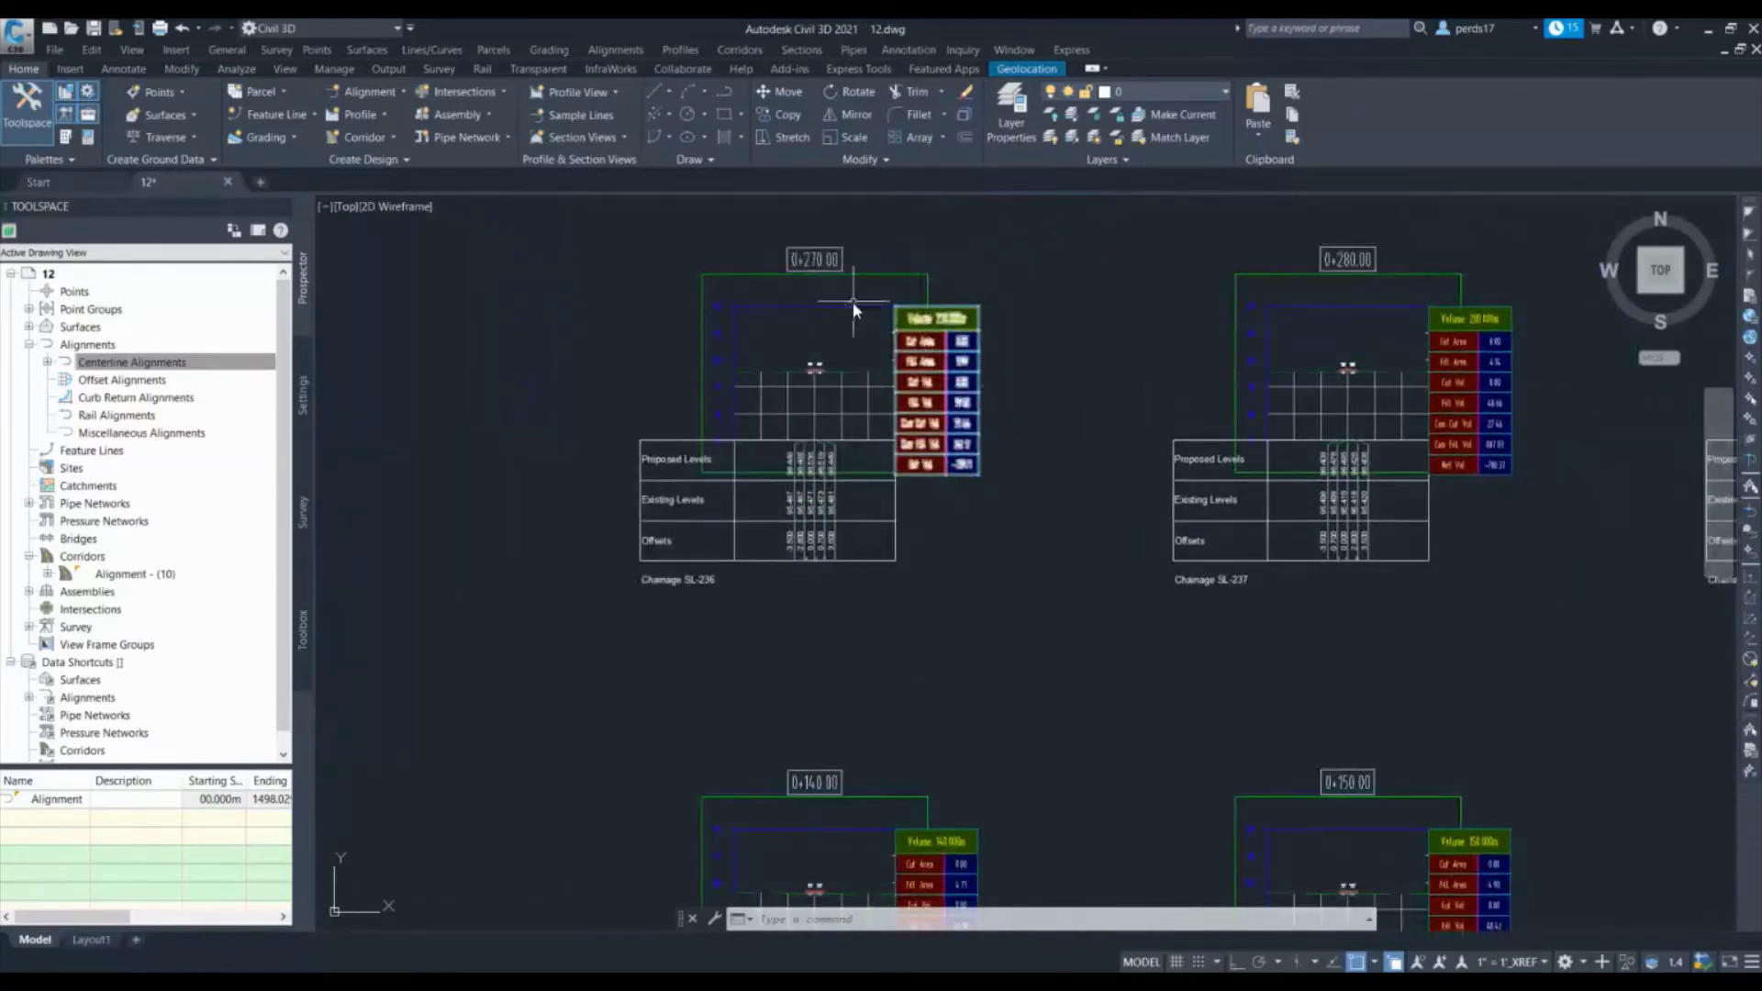
Examine the pavement layers and the shaded fill beneath them in the 0+270 section view
scroll(925, 341, up, 2)
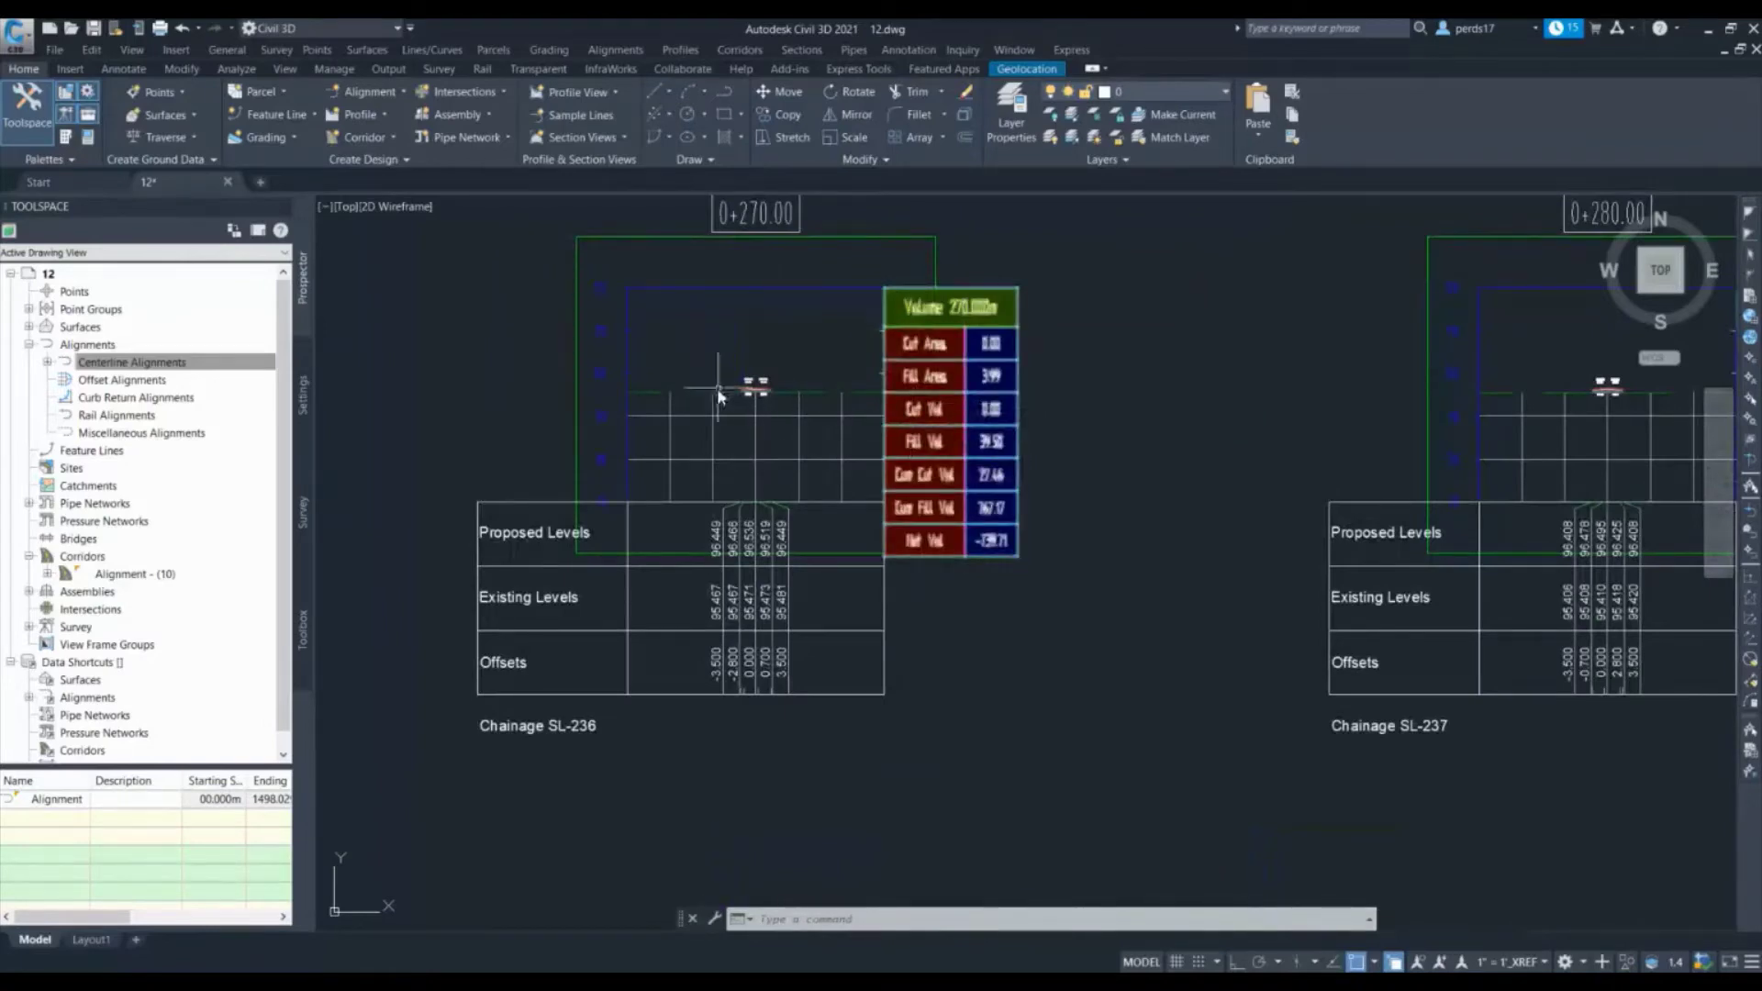
scroll(743, 386, up, 5)
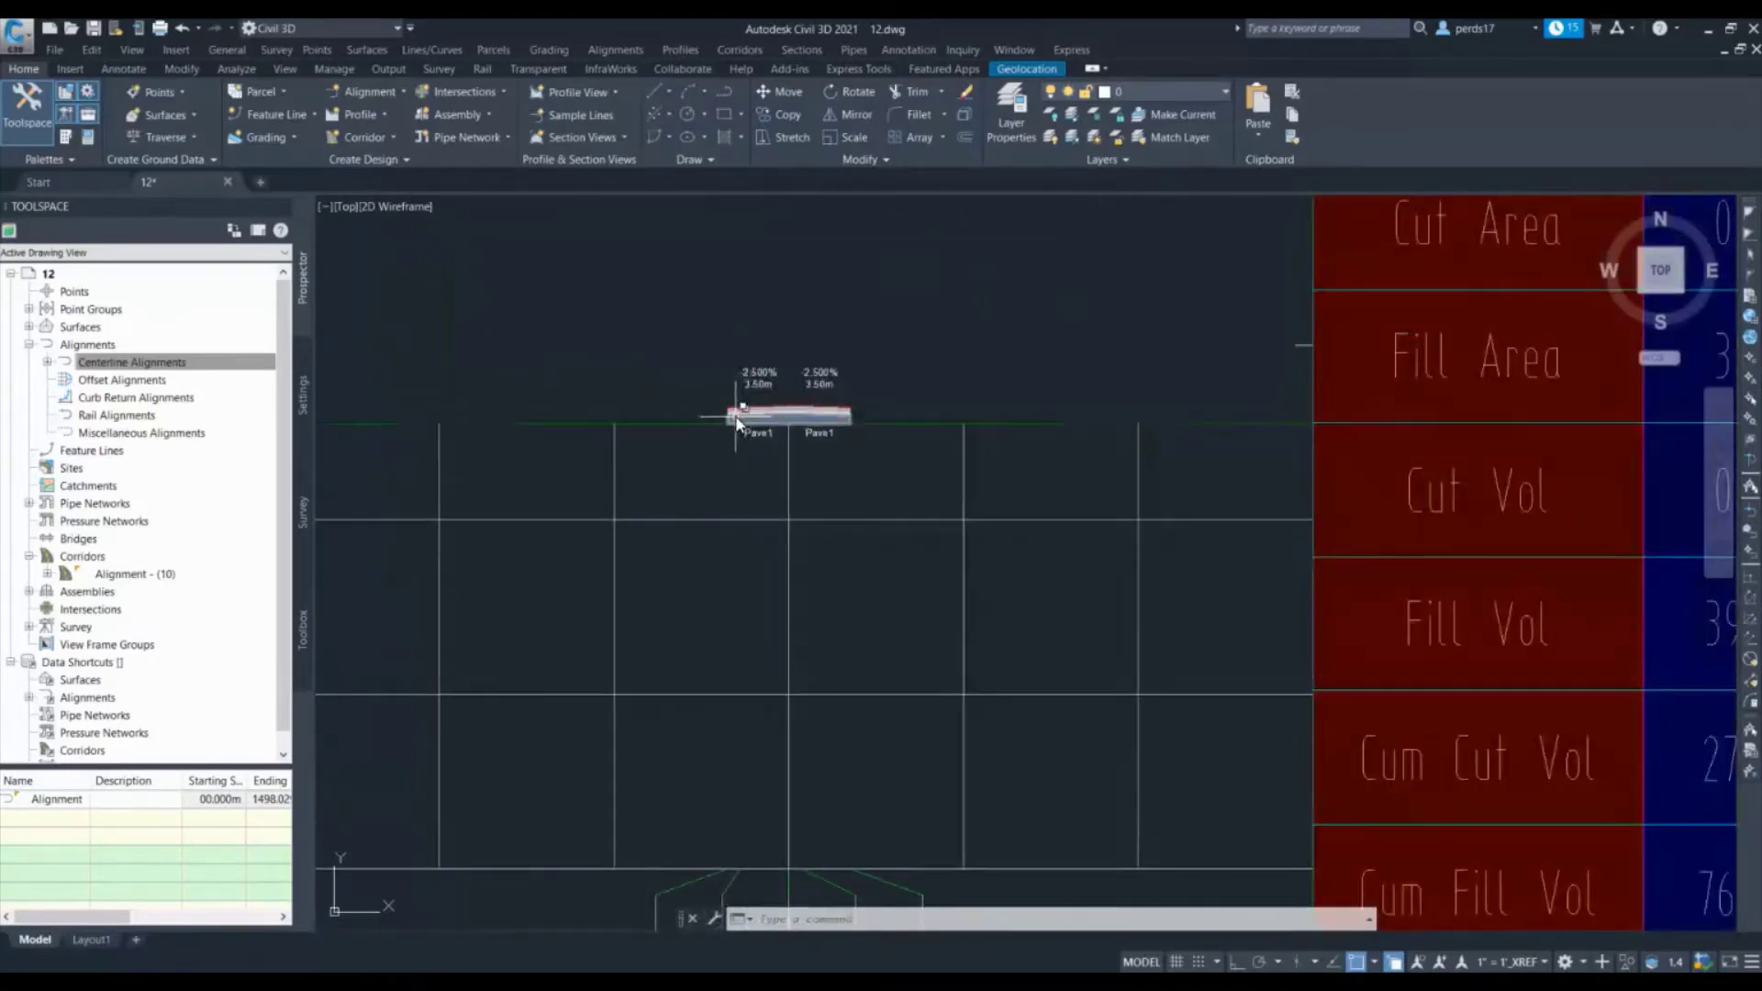
scroll(744, 387, up, 6)
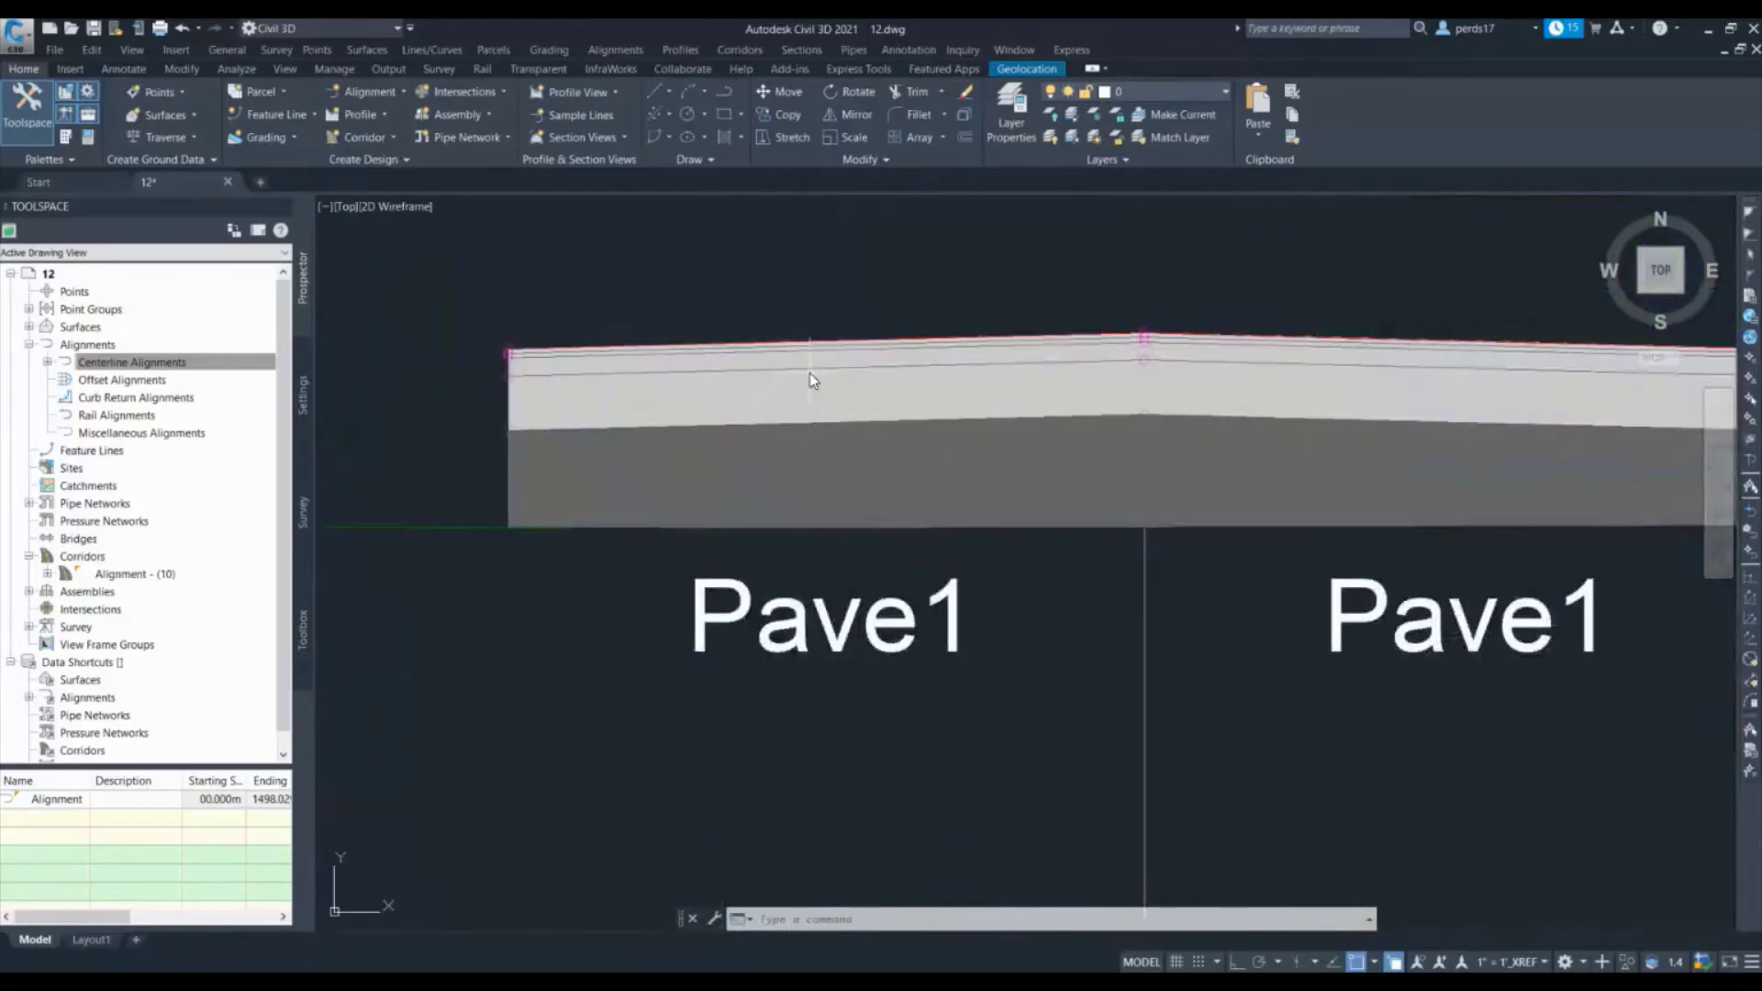
scroll(809, 377, down, 6)
scroll(877, 384, down, 5)
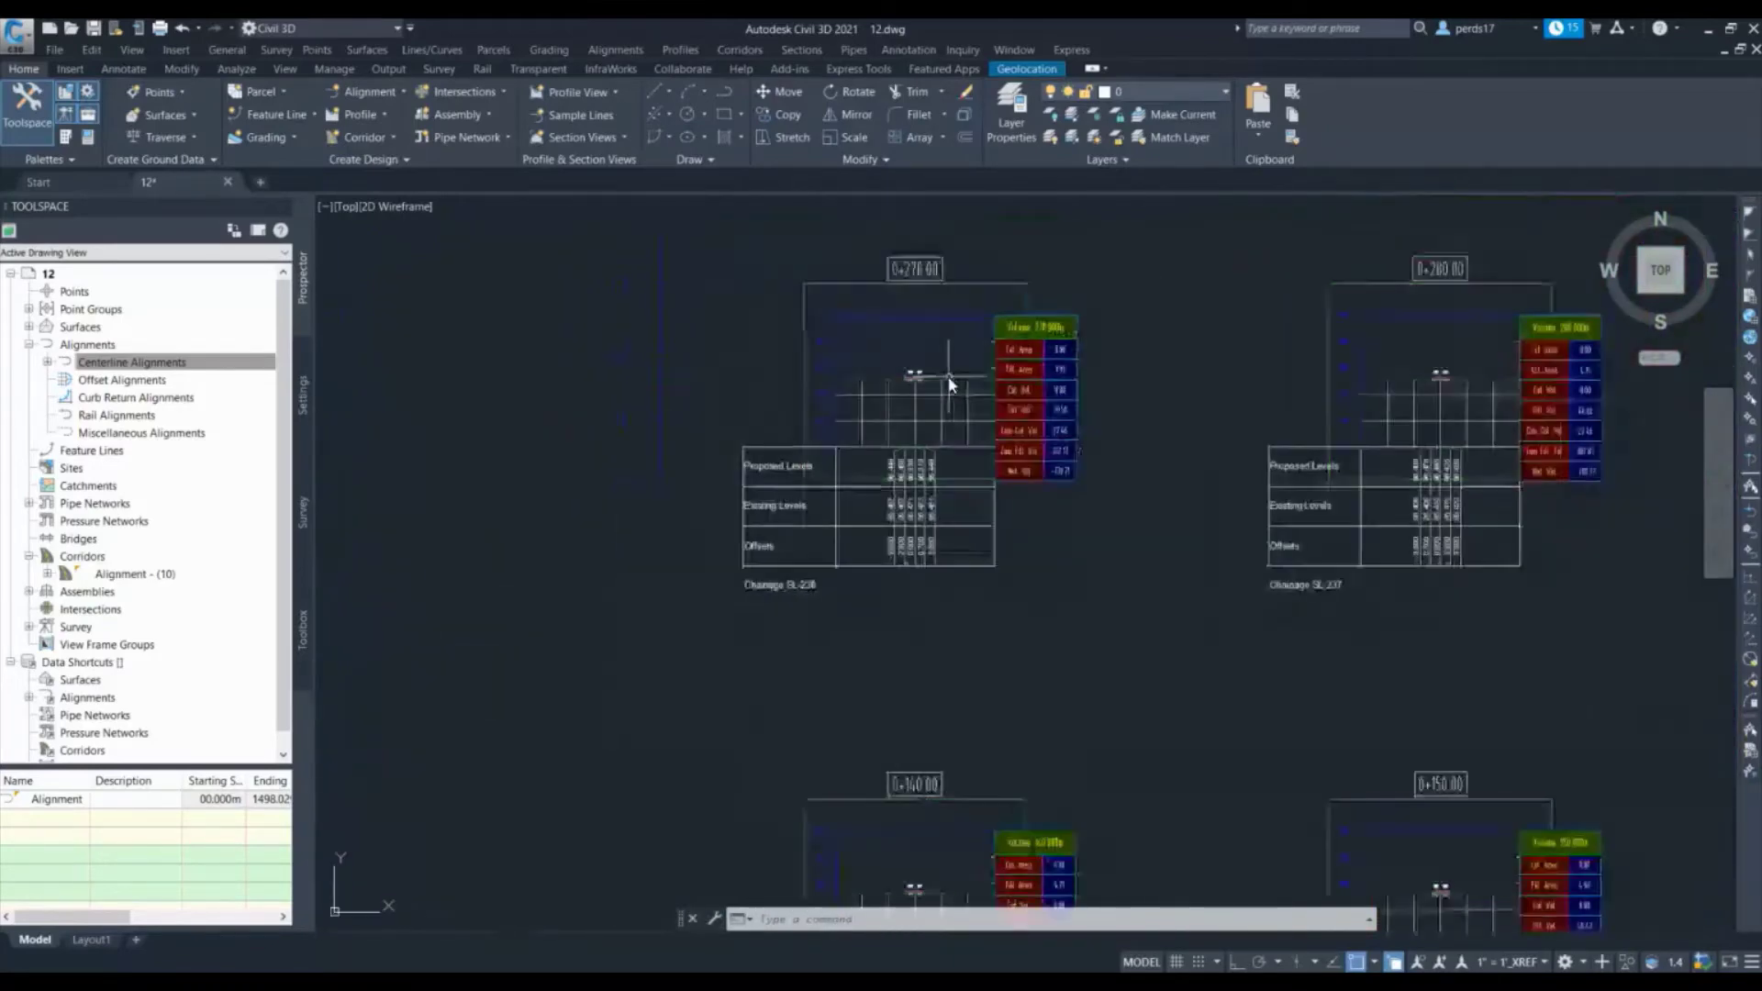
key(Escape)
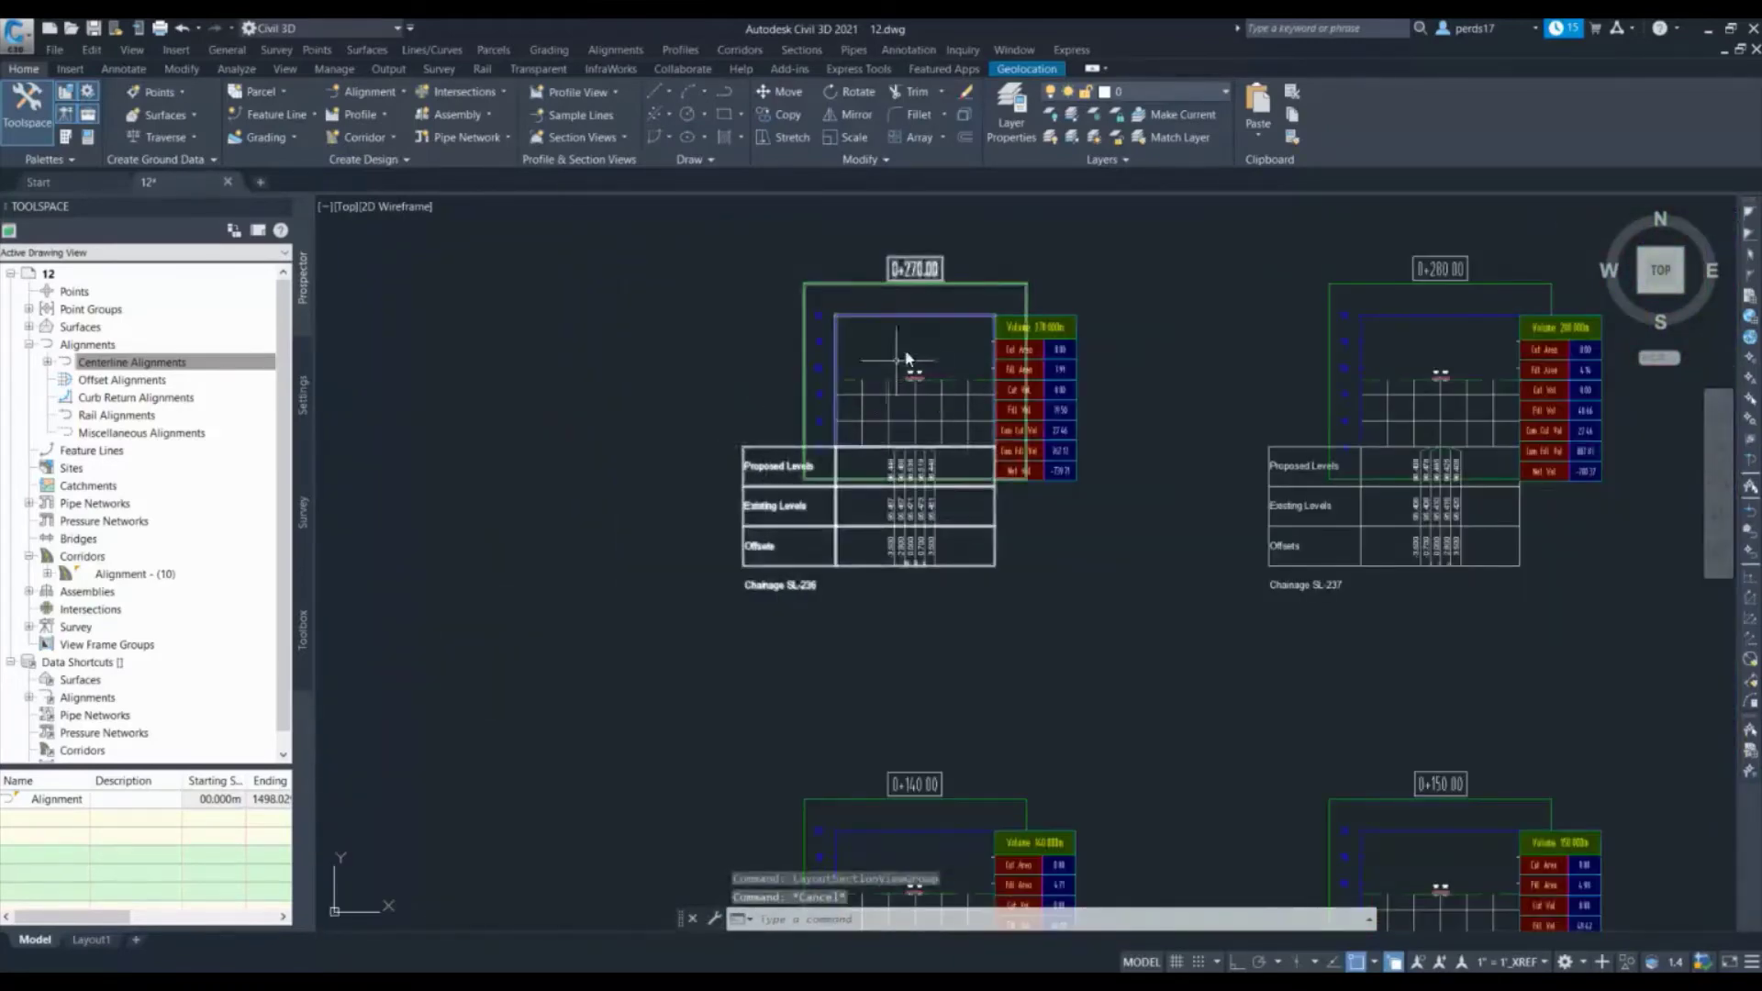
scroll(913, 376, up, 6)
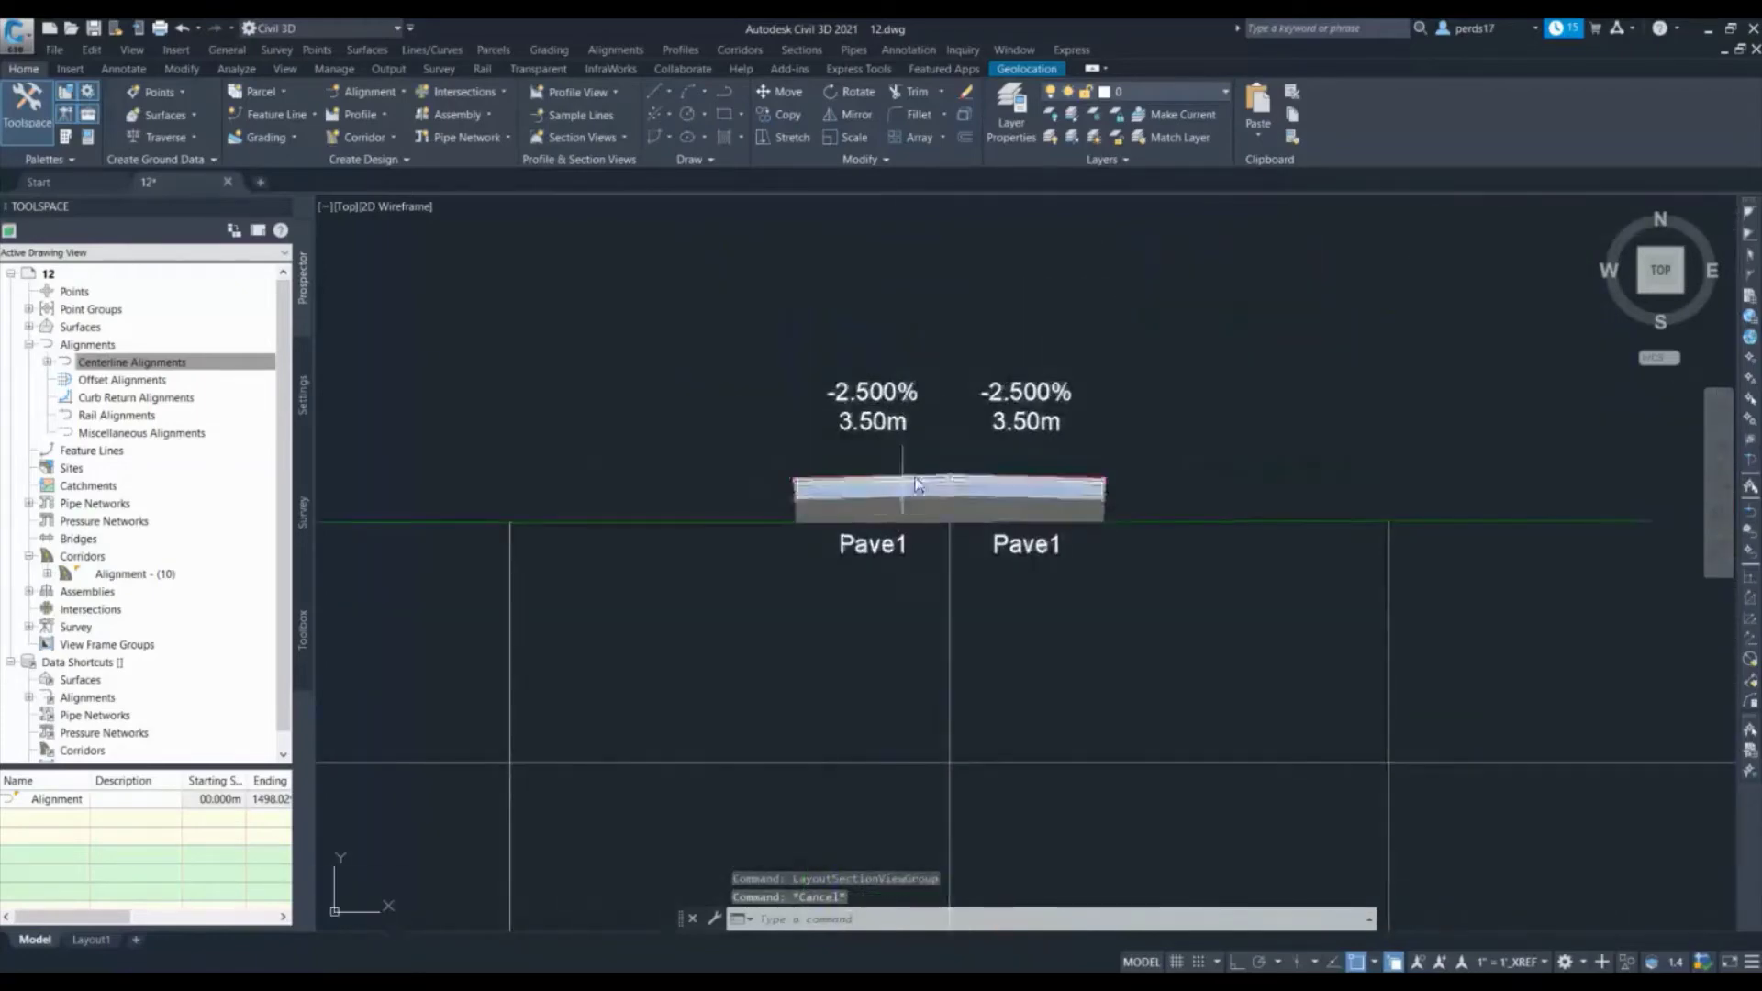
scroll(888, 520, down, 5)
Check the materials offered for the volume table in the section view group properties, and close the settings without changes
key(Escape)
click(753, 554)
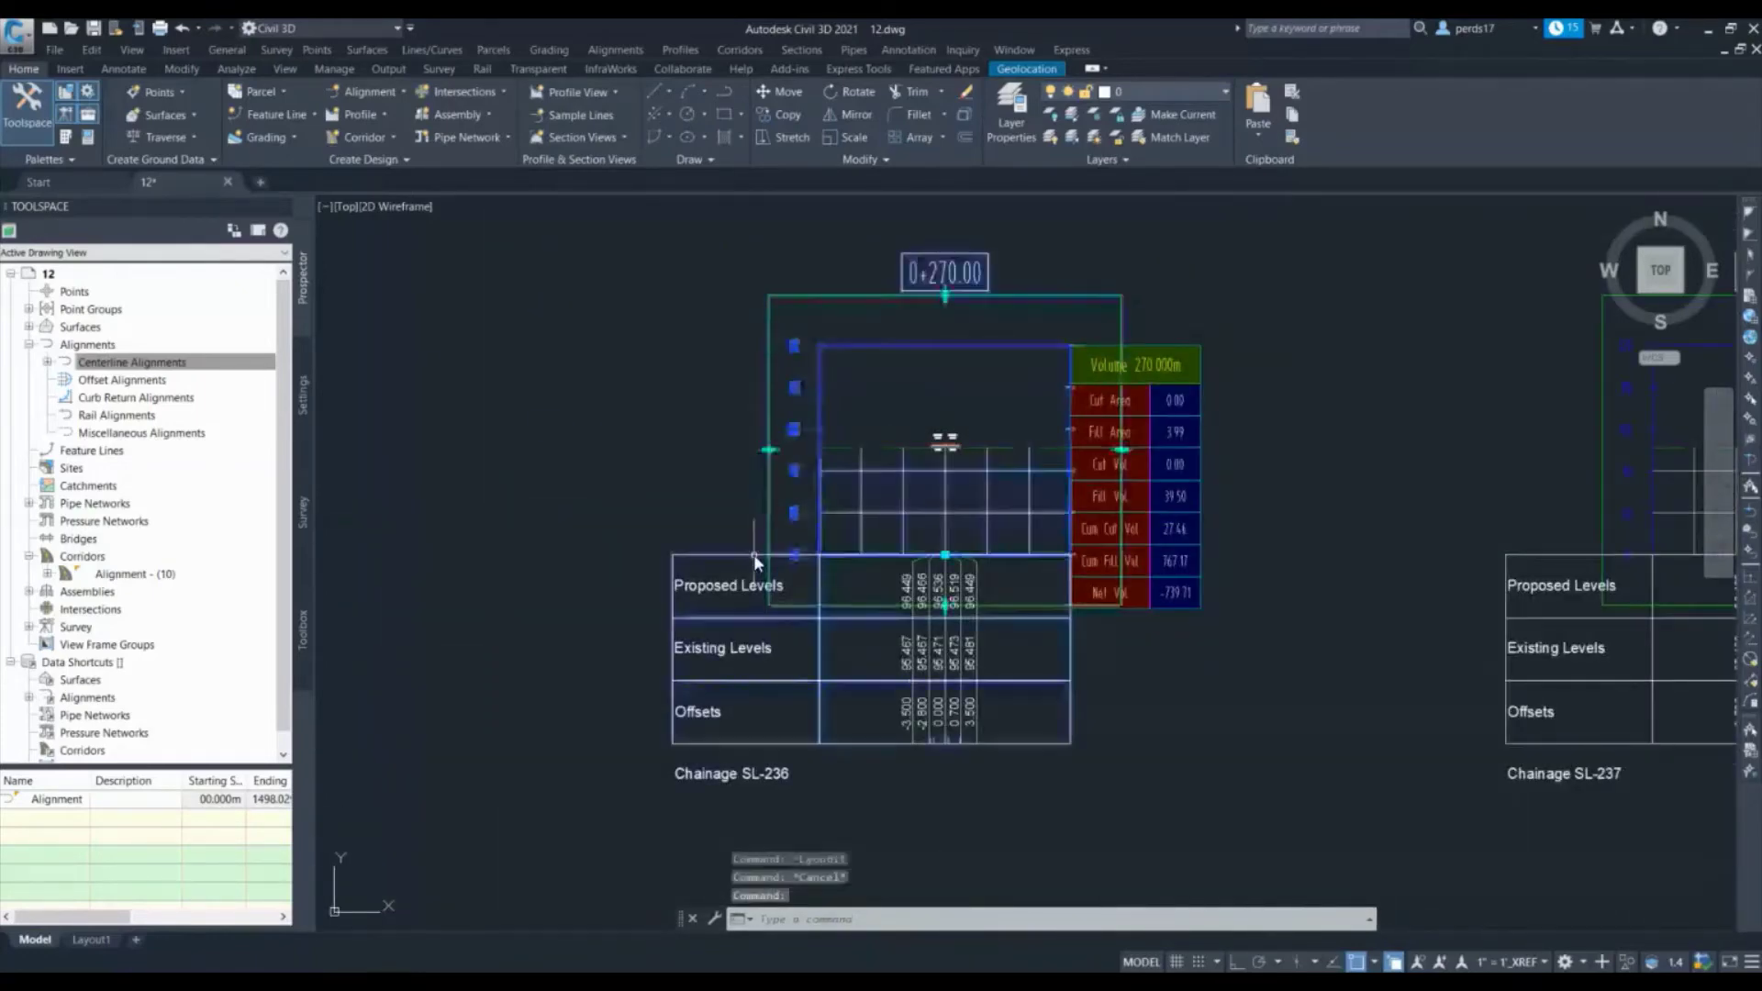
right_click(753, 554)
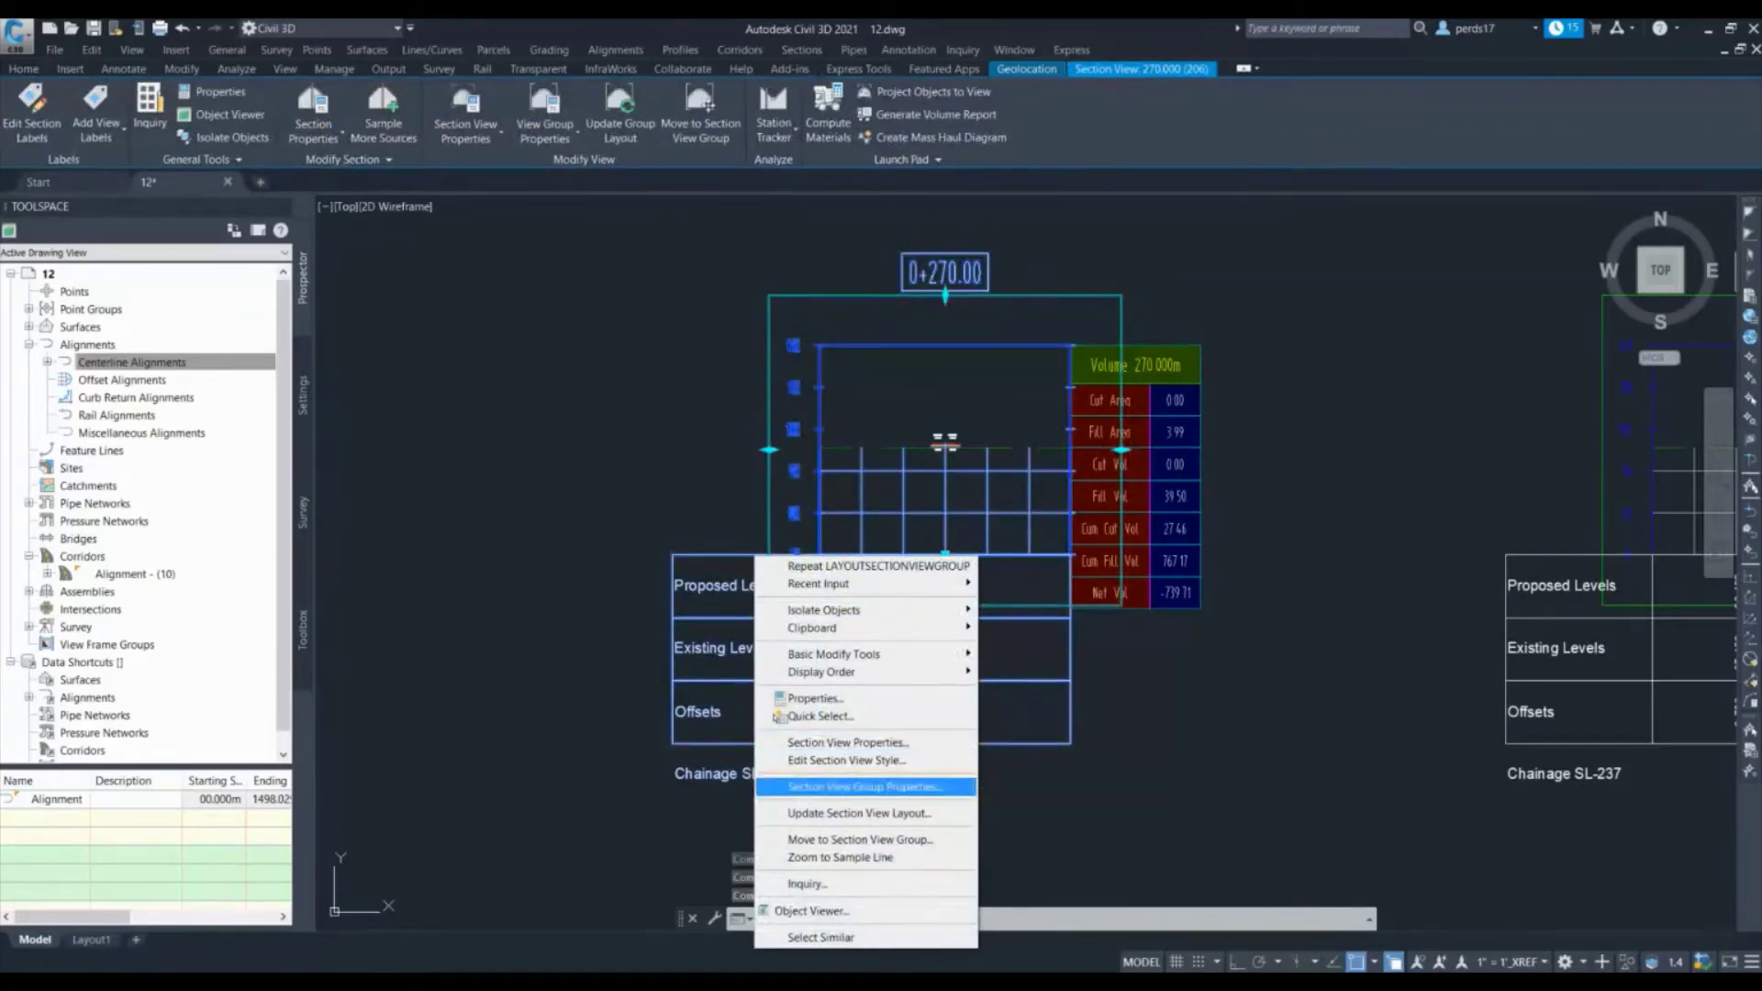
click(794, 786)
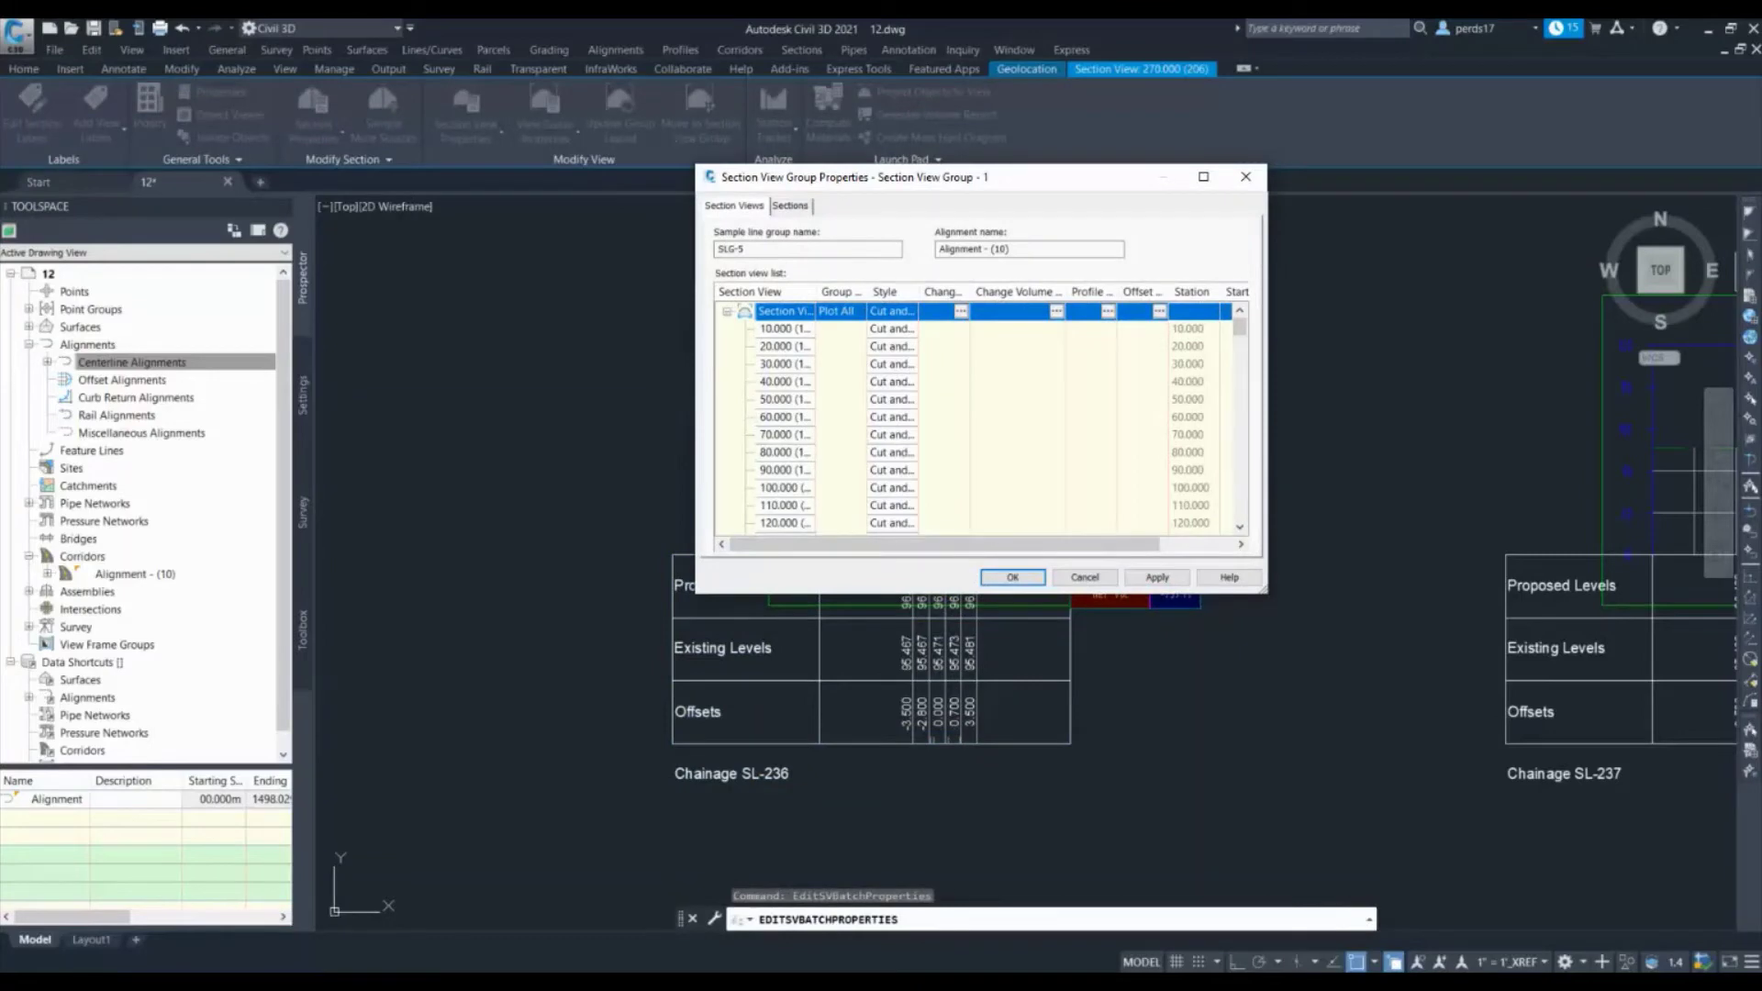
click(1056, 312)
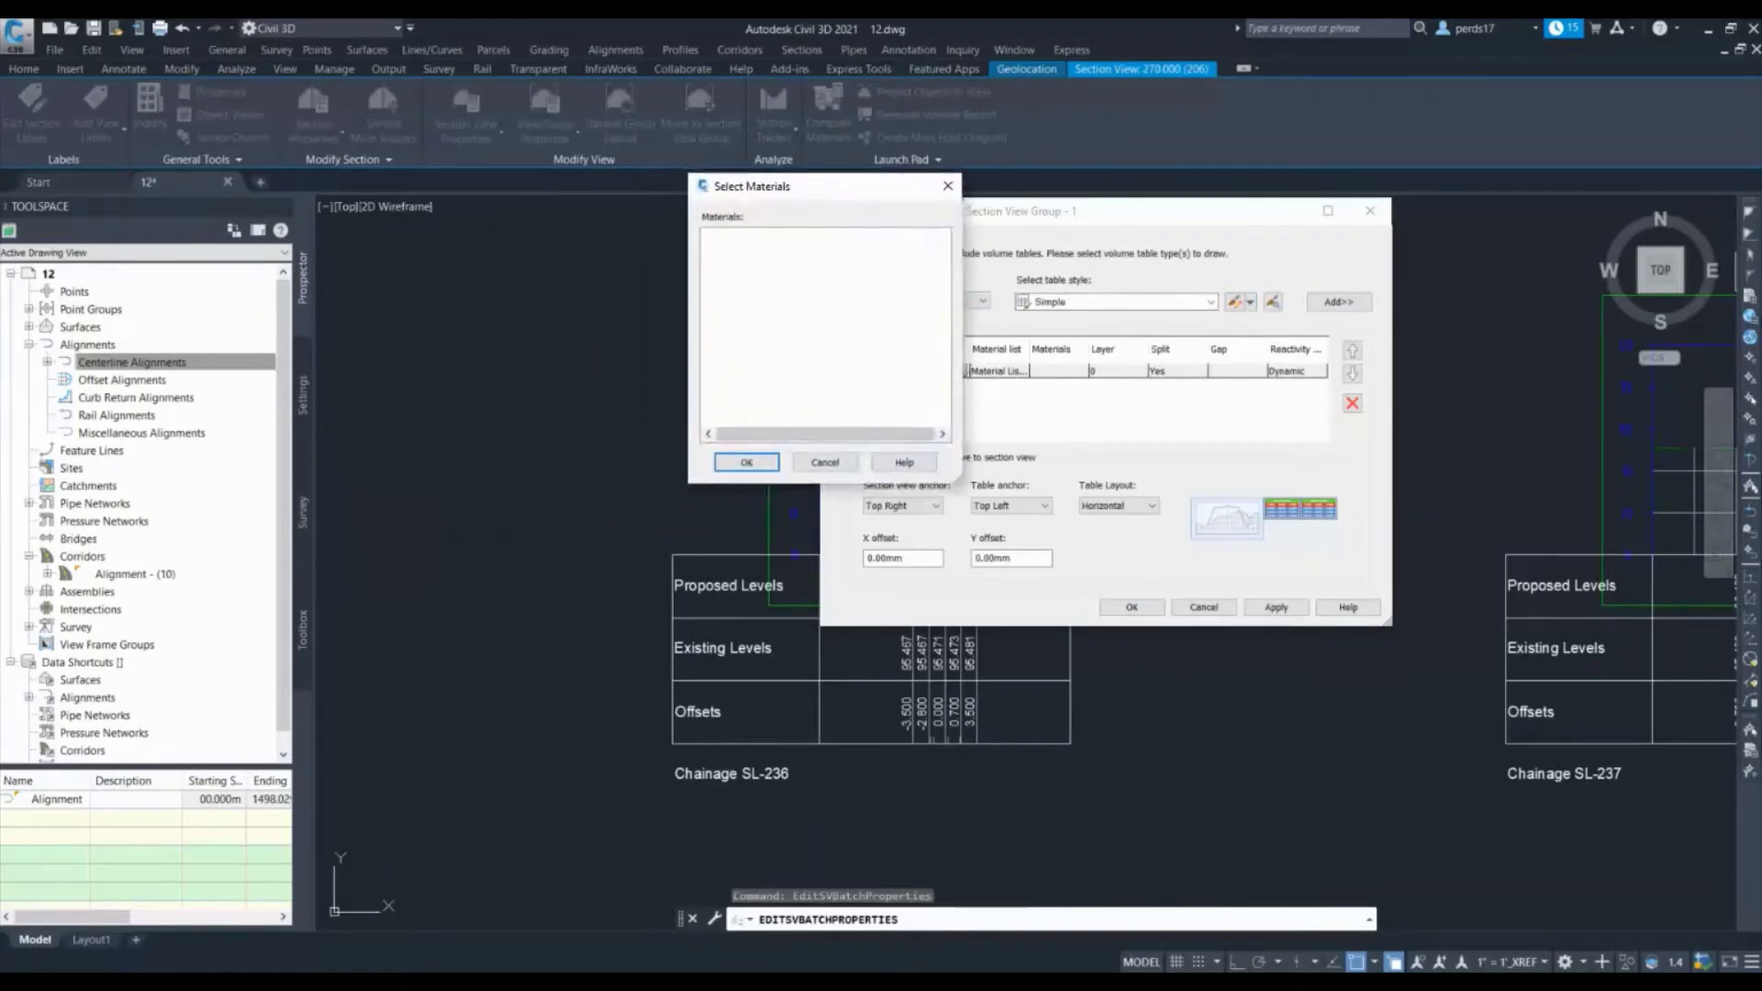
click(825, 462)
click(1203, 606)
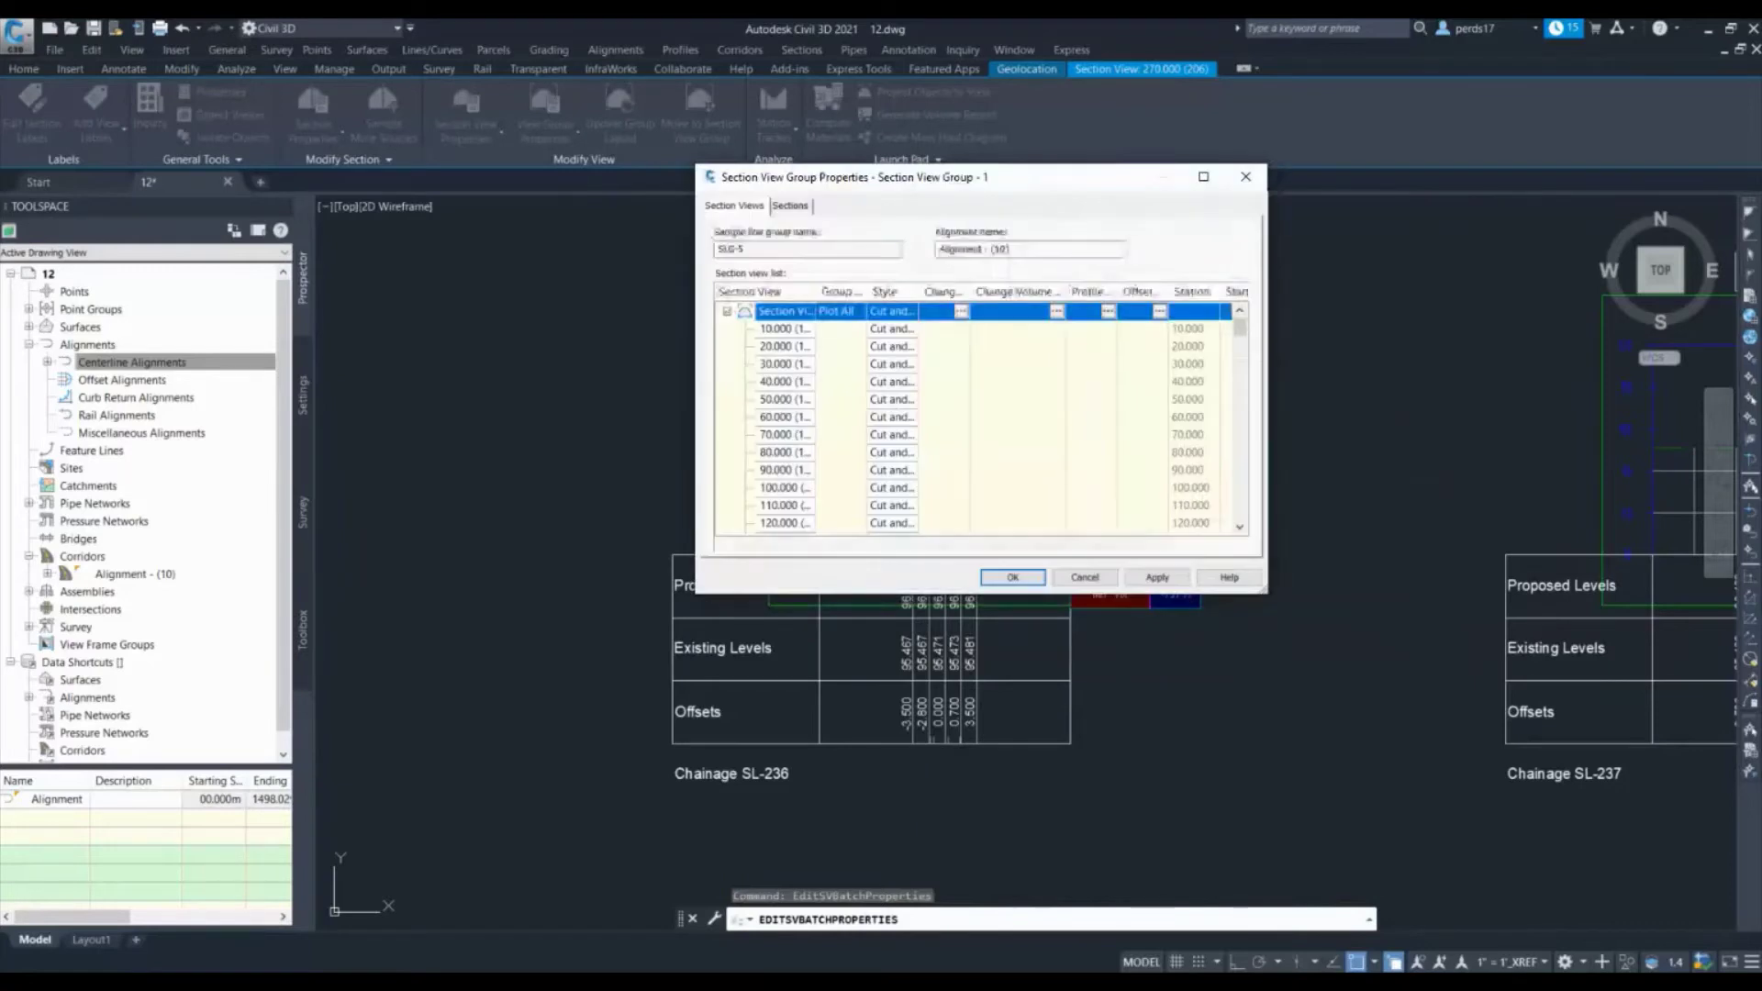
click(1088, 581)
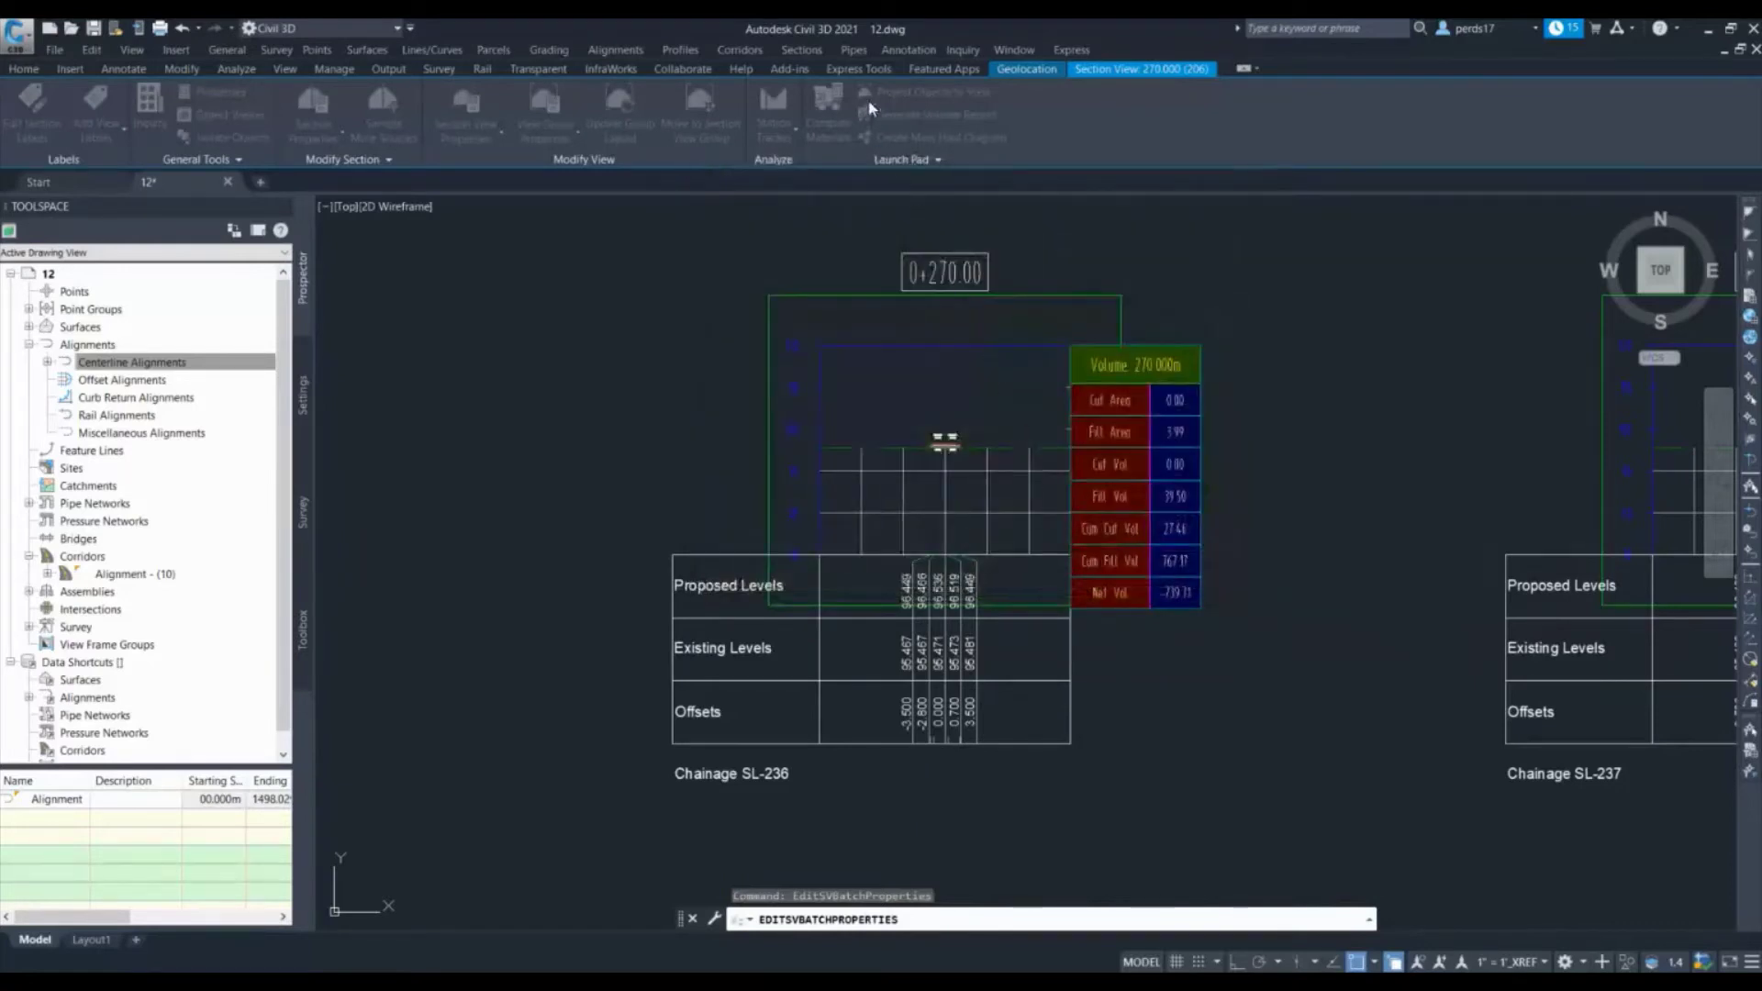
key(Escape)
click(1130, 290)
key(Escape)
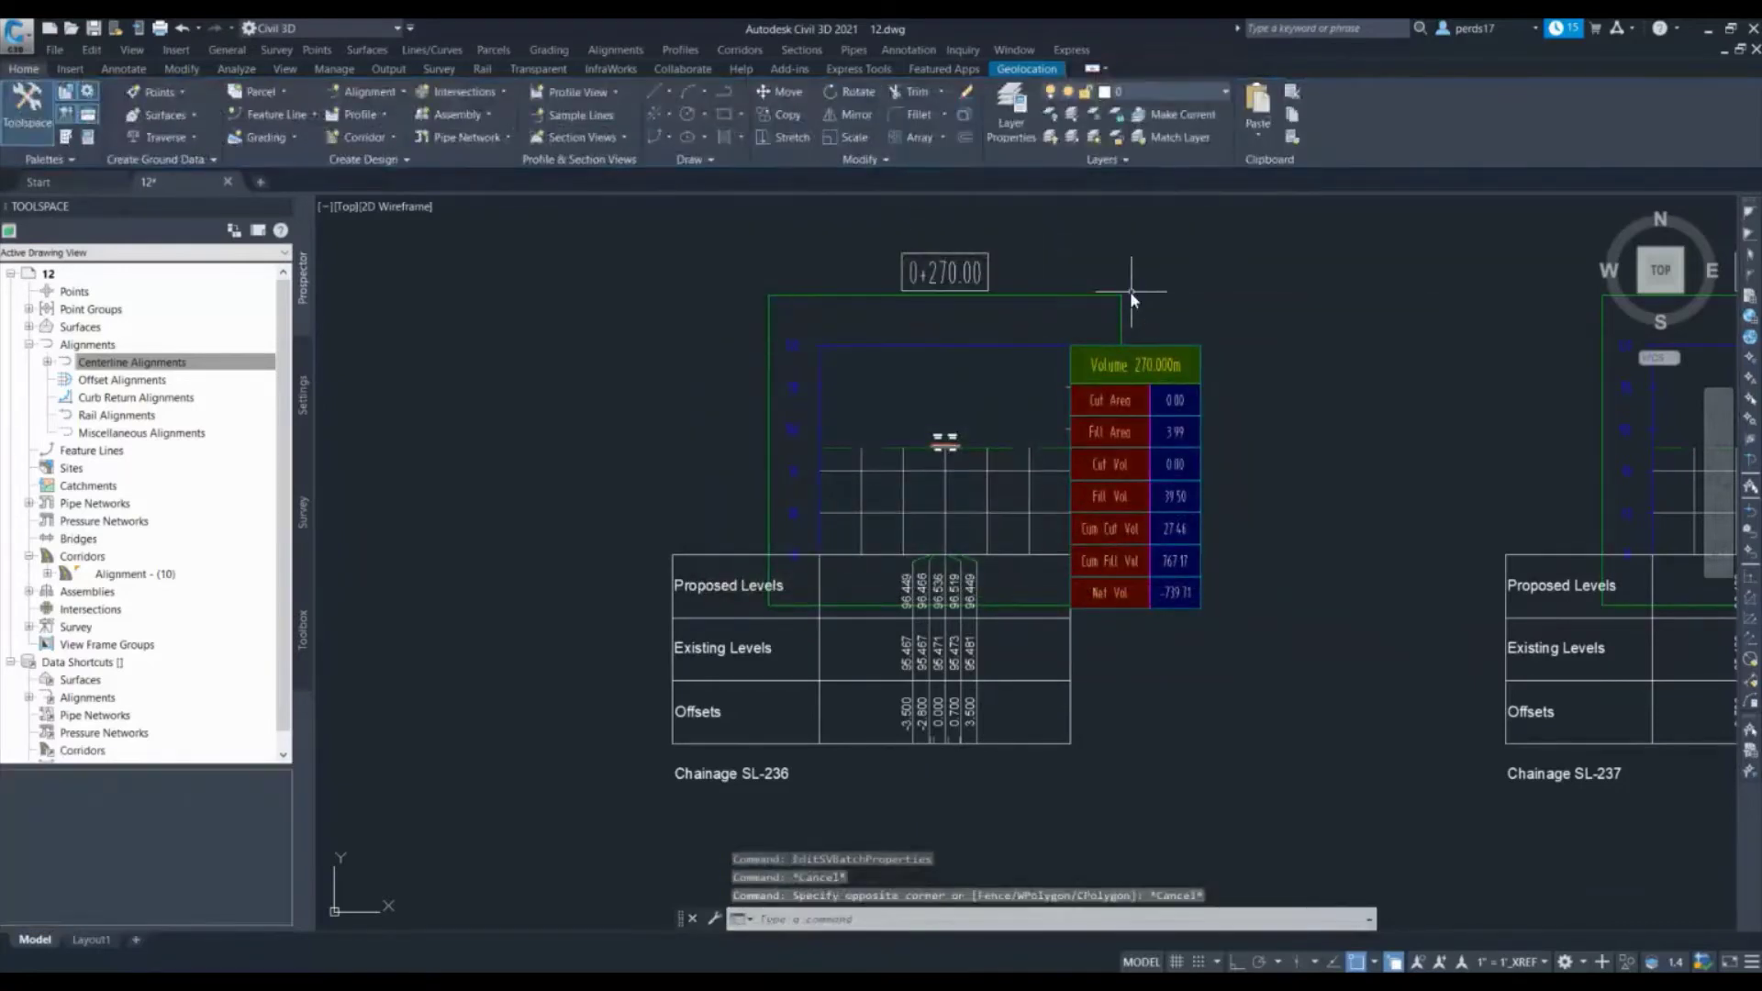
Open the material list of sample line group SLG-5 on Alignment - (10) and review its base and compare surfaces
click(807, 50)
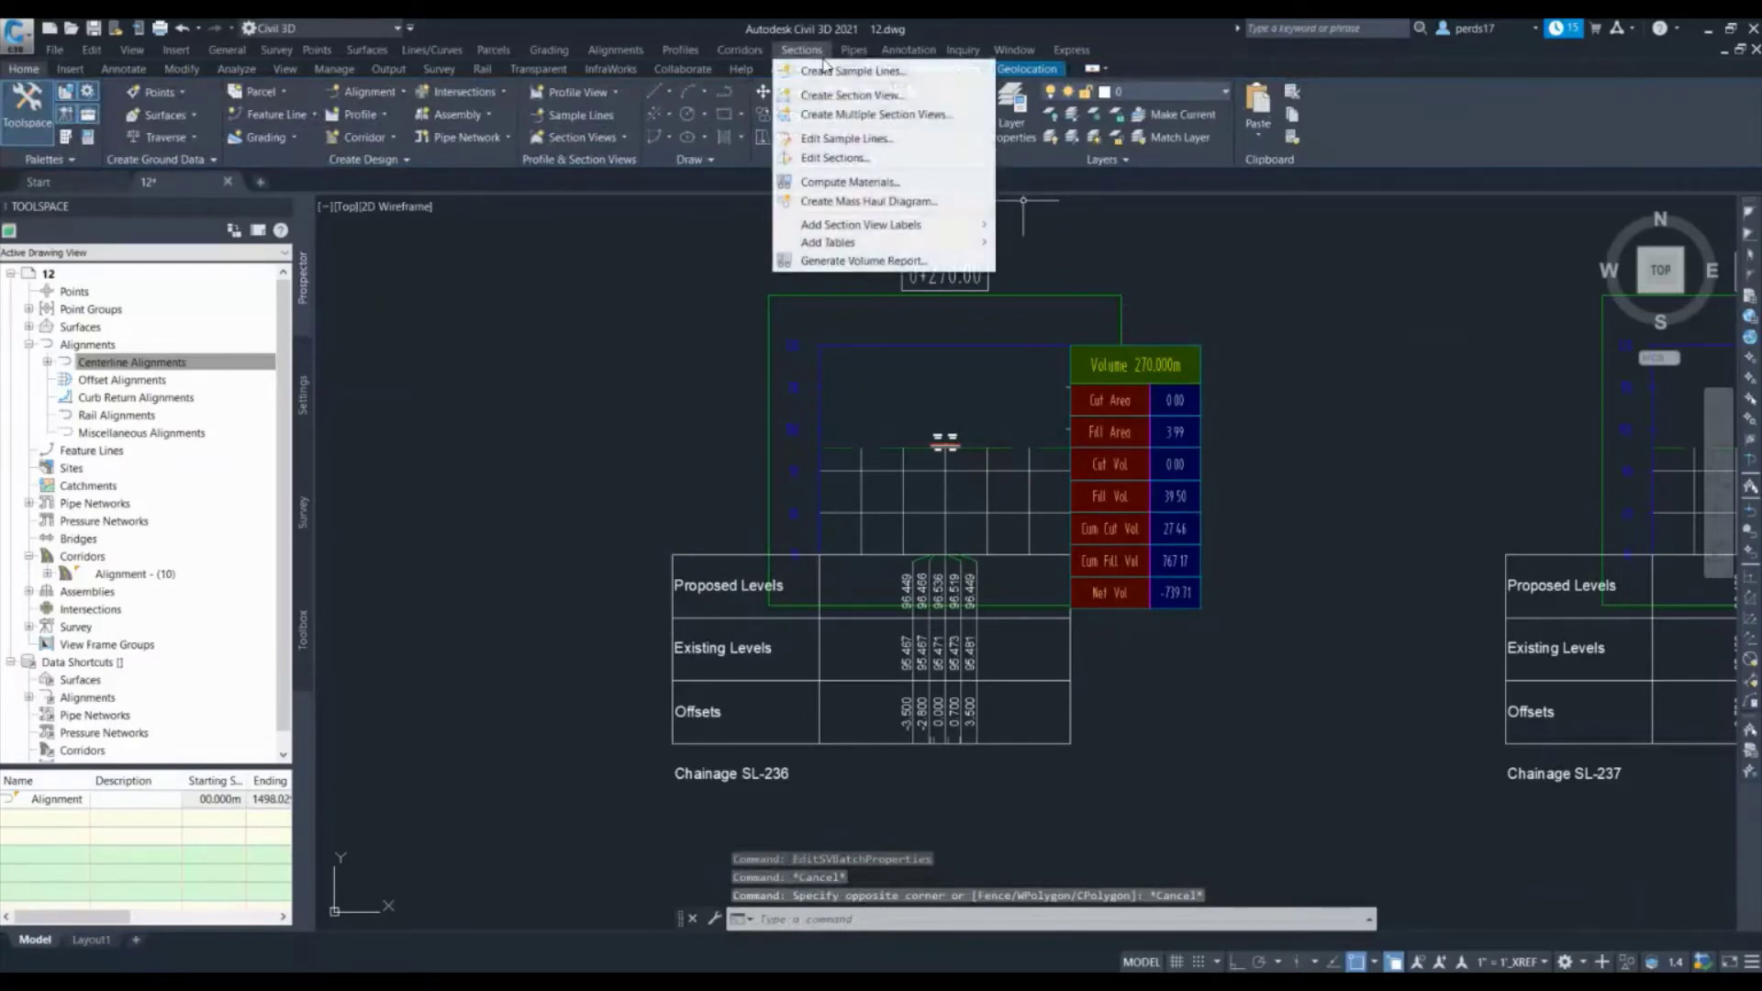
click(848, 182)
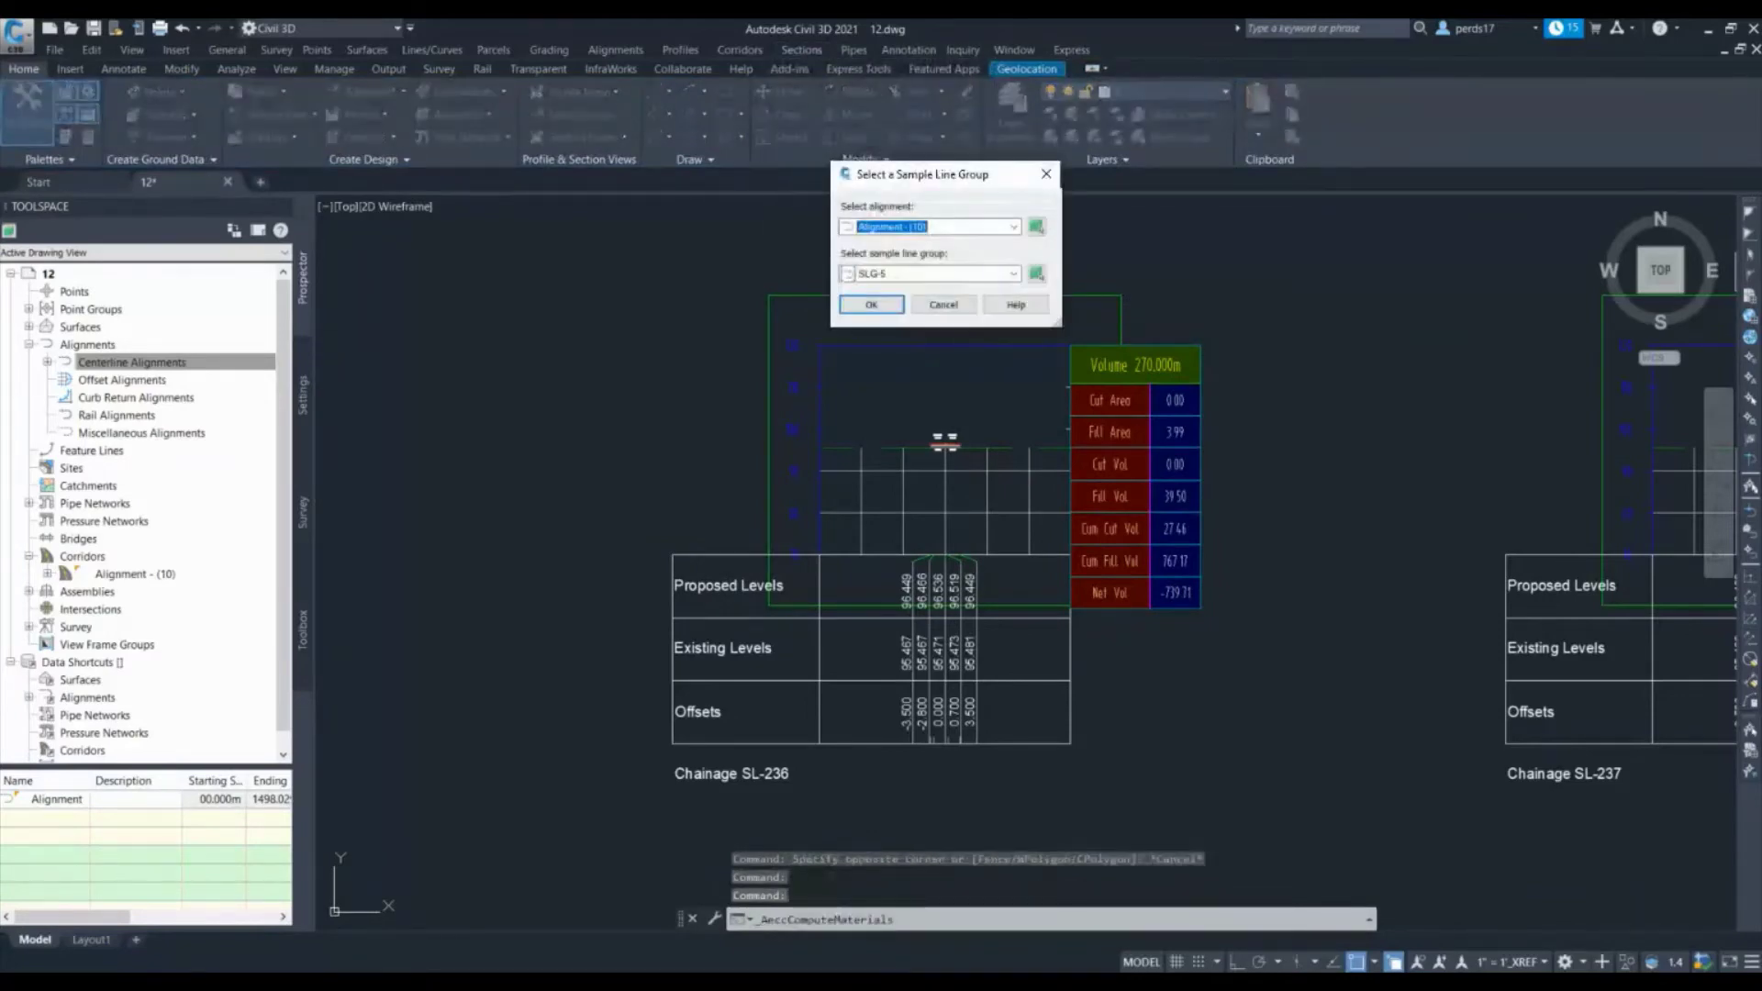
click(881, 304)
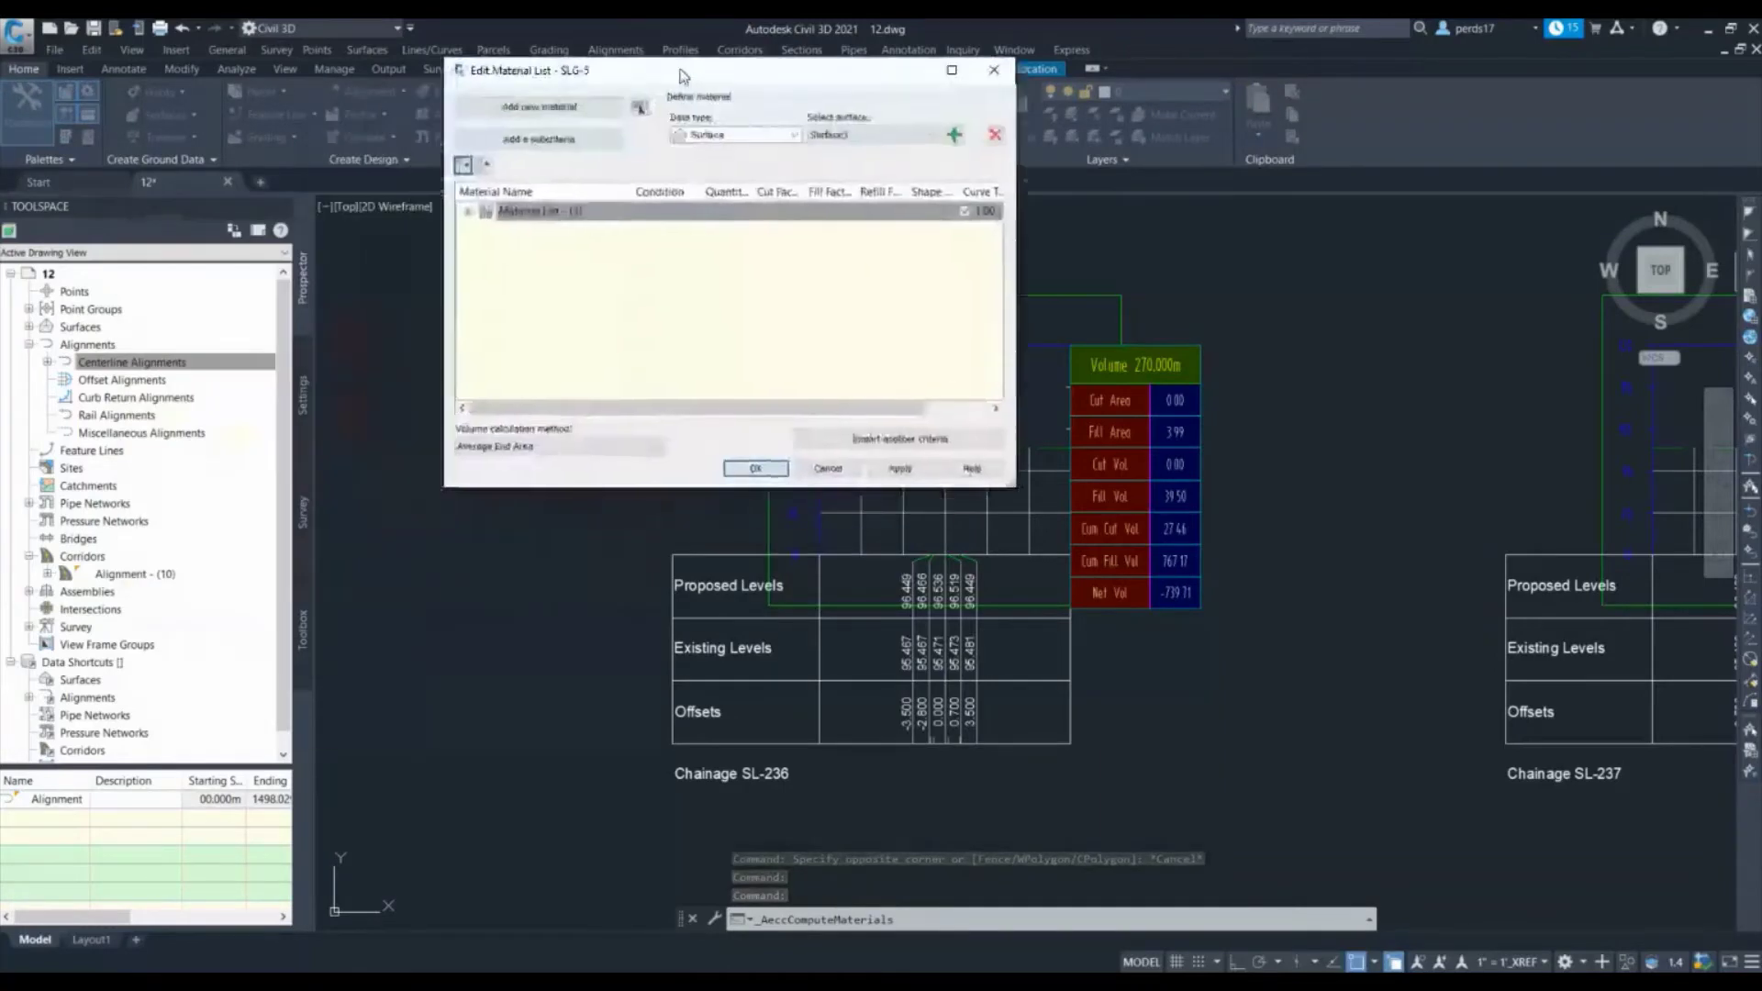
drag(680, 76, 908, 77)
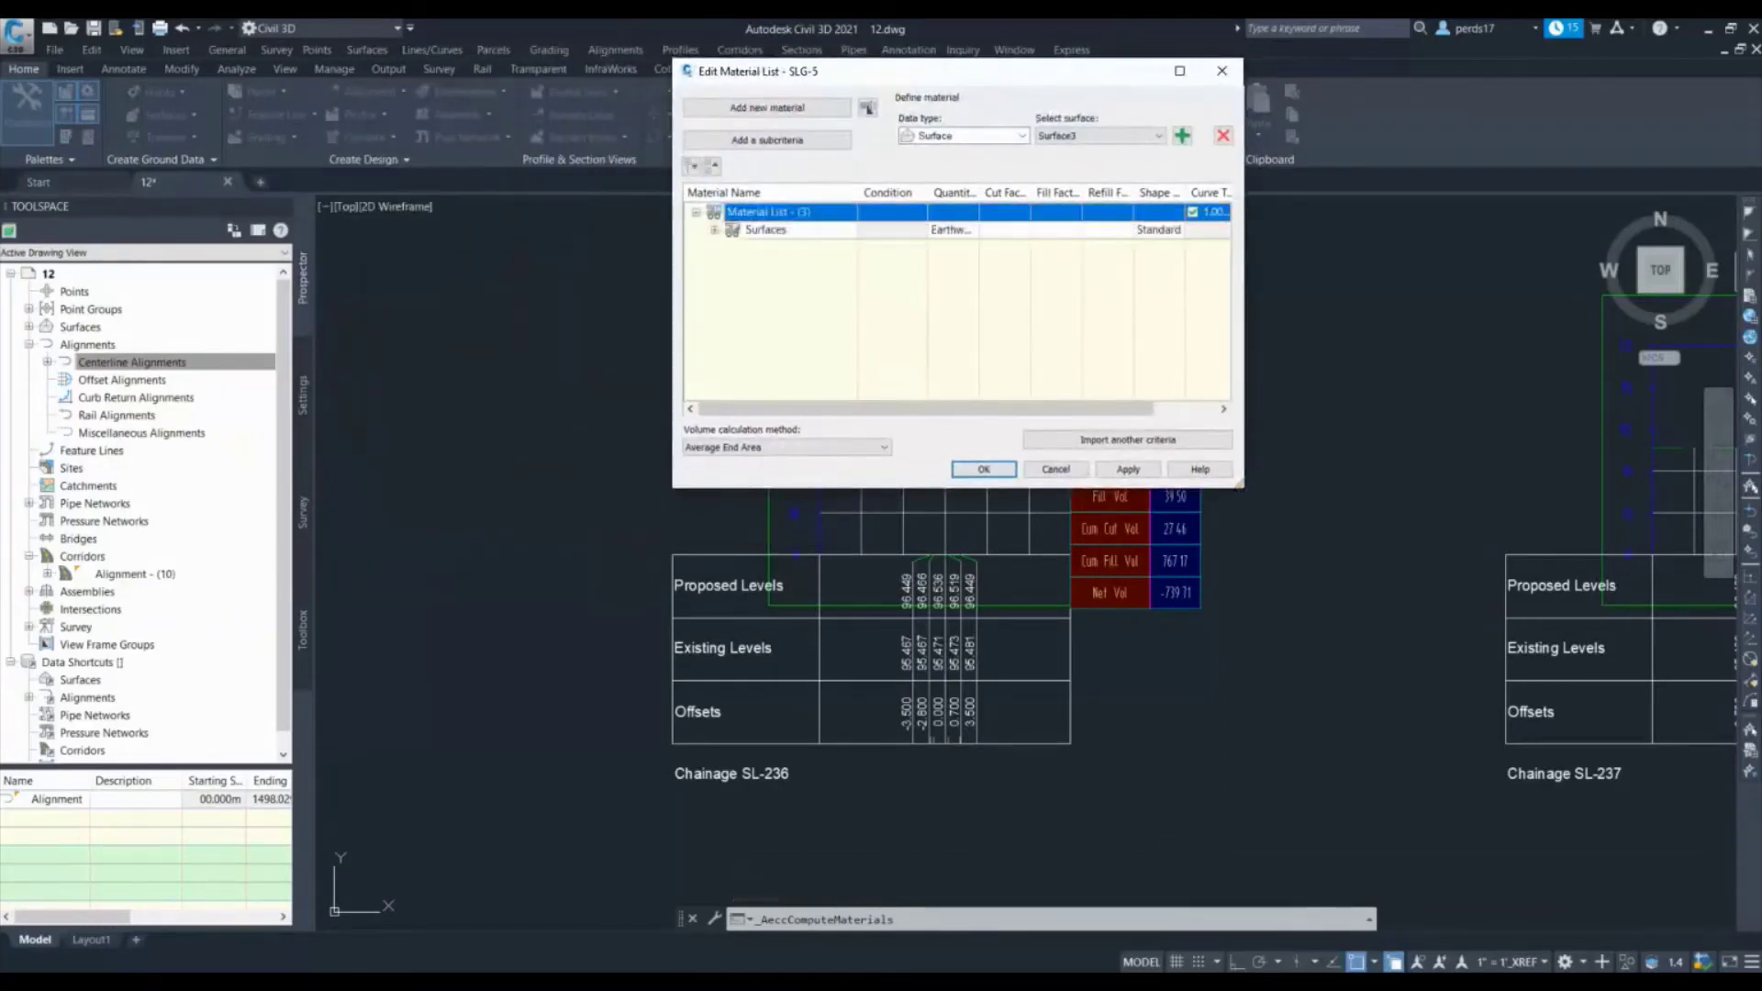
click(785, 247)
click(803, 265)
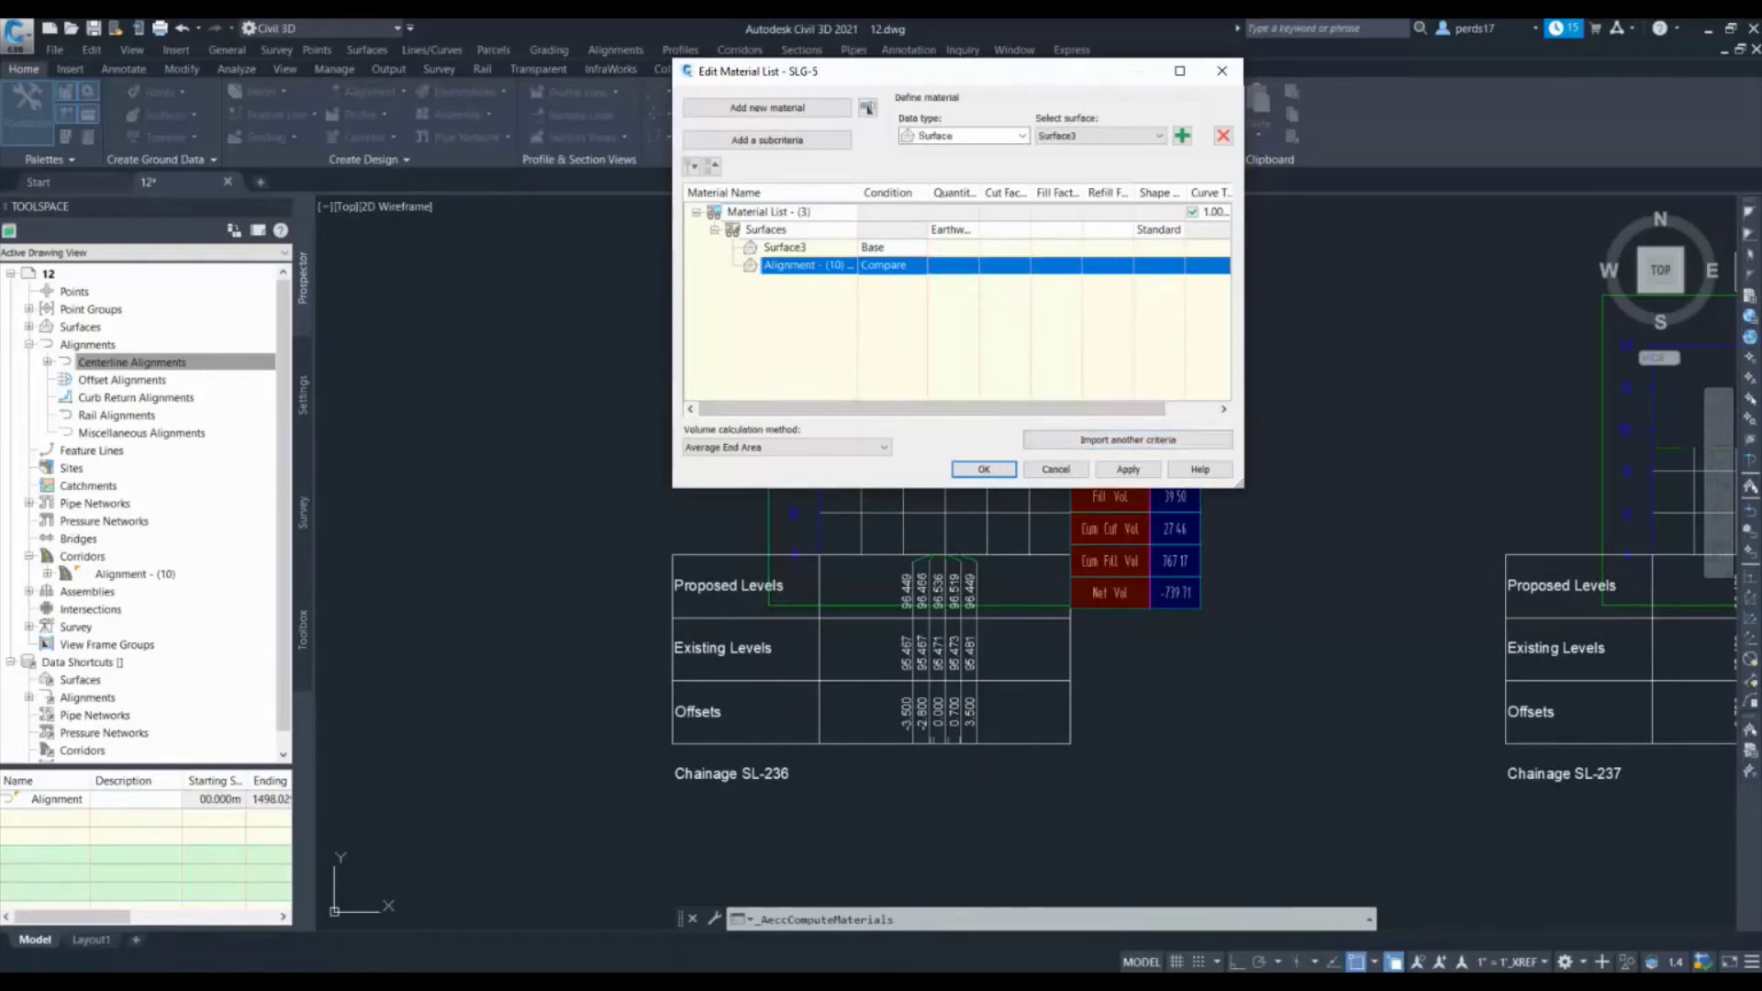
click(714, 230)
click(715, 230)
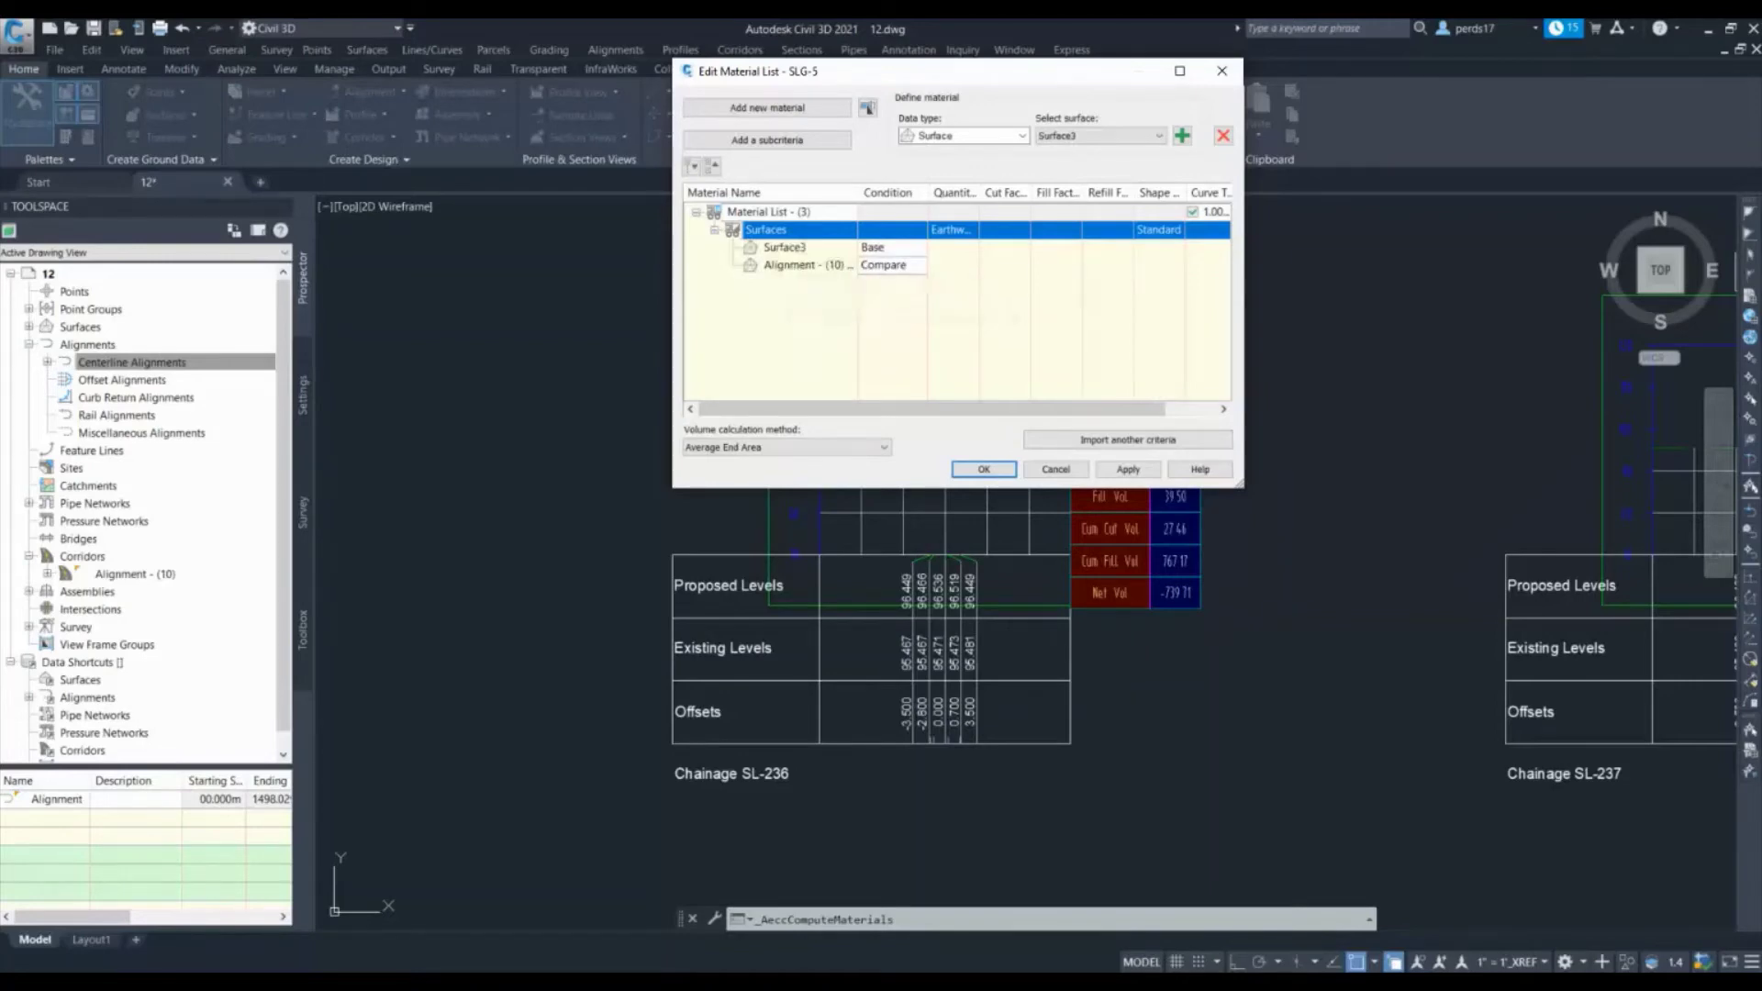
Import the Road Construction quantity takeoff criteria into the material list of SLG-5
click(1128, 439)
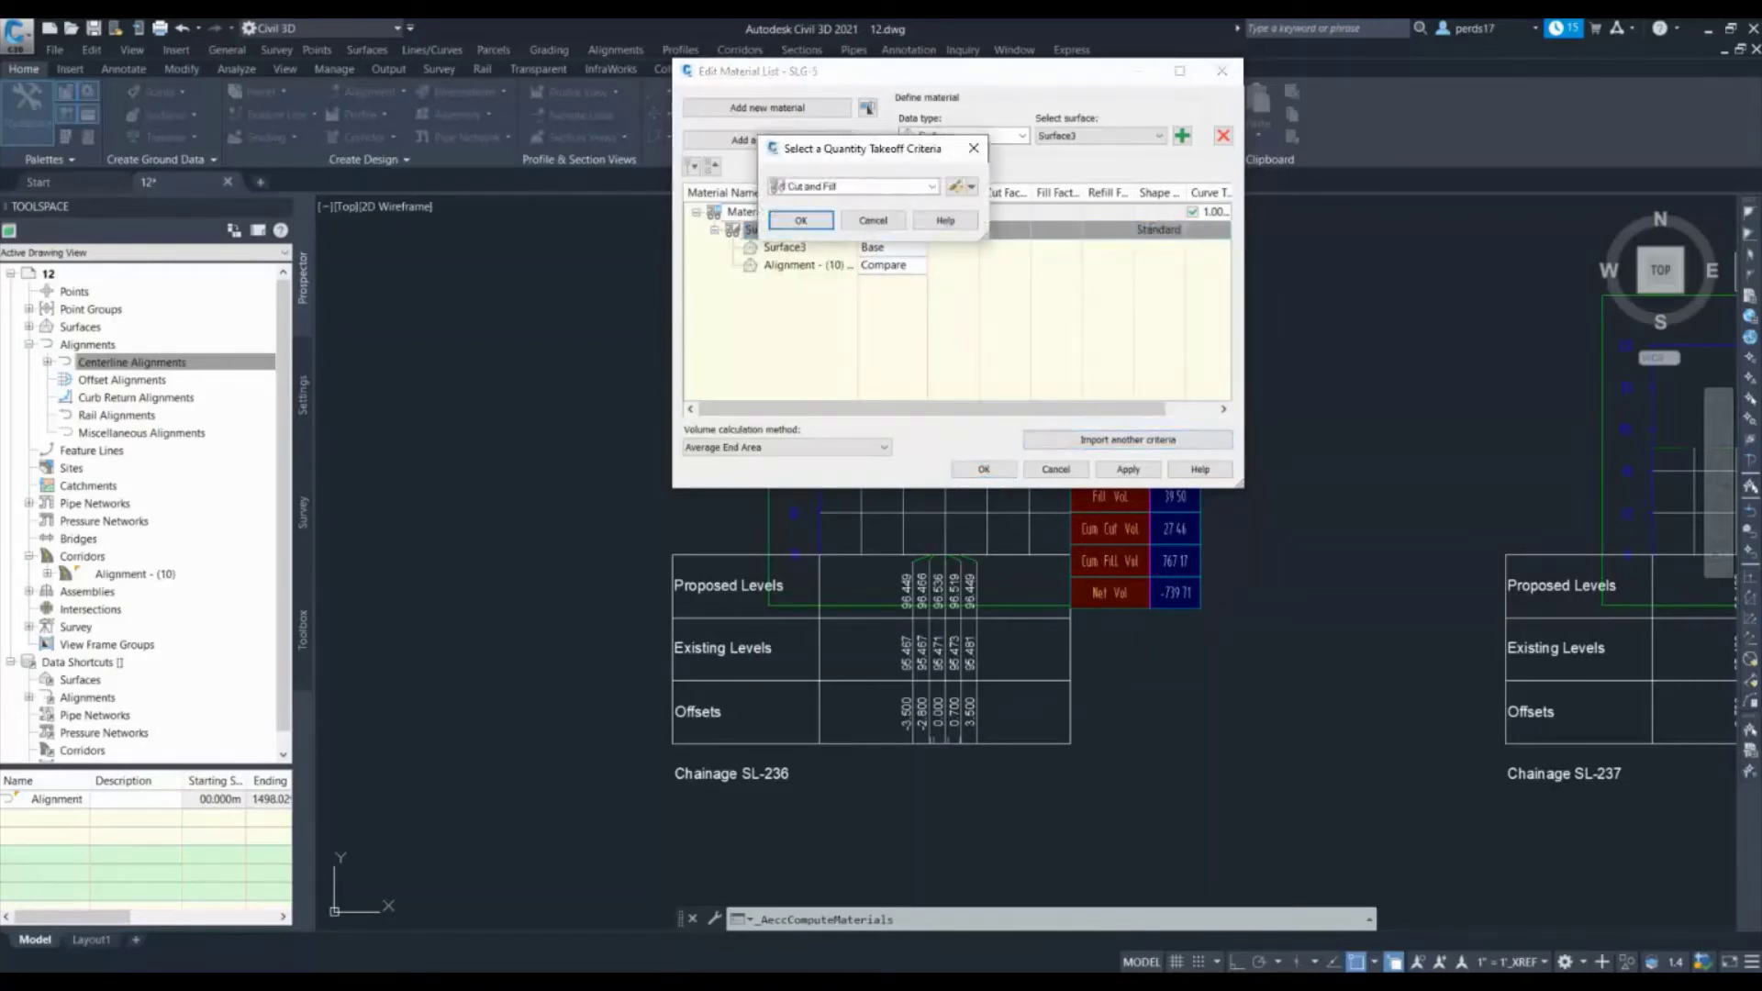
click(932, 187)
key(Down)
key(Down)
key(Down)
key(Down)
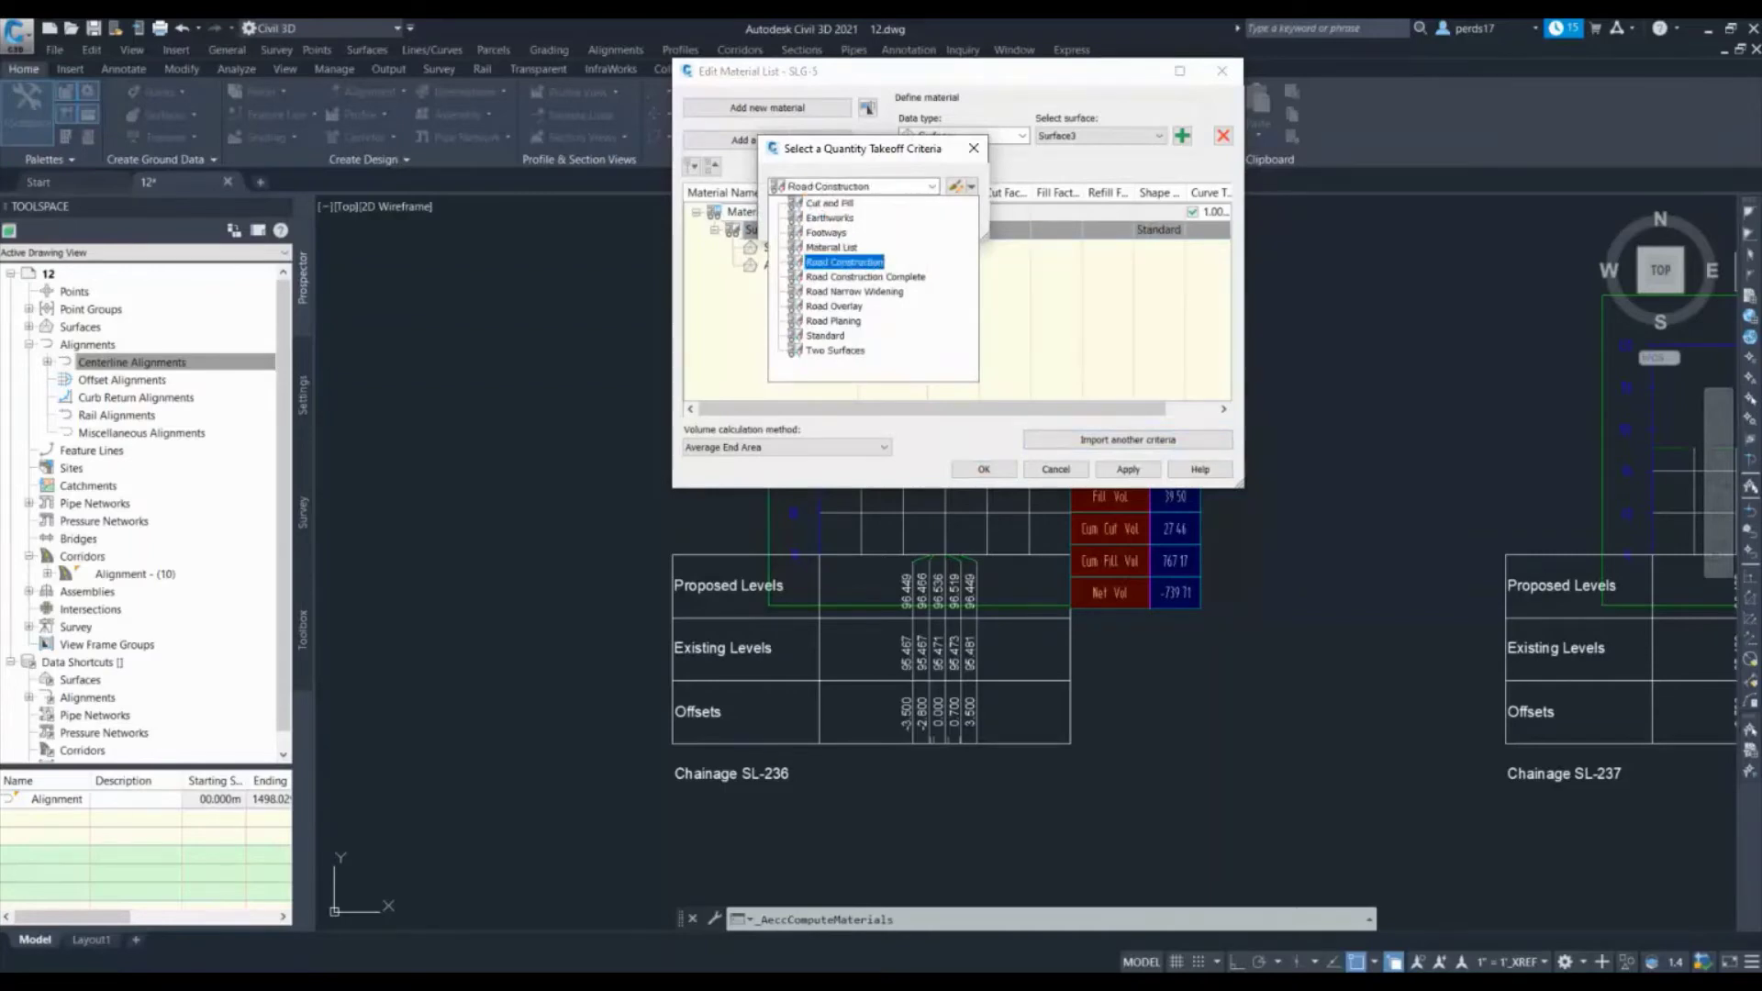
key(Return)
key(Return)
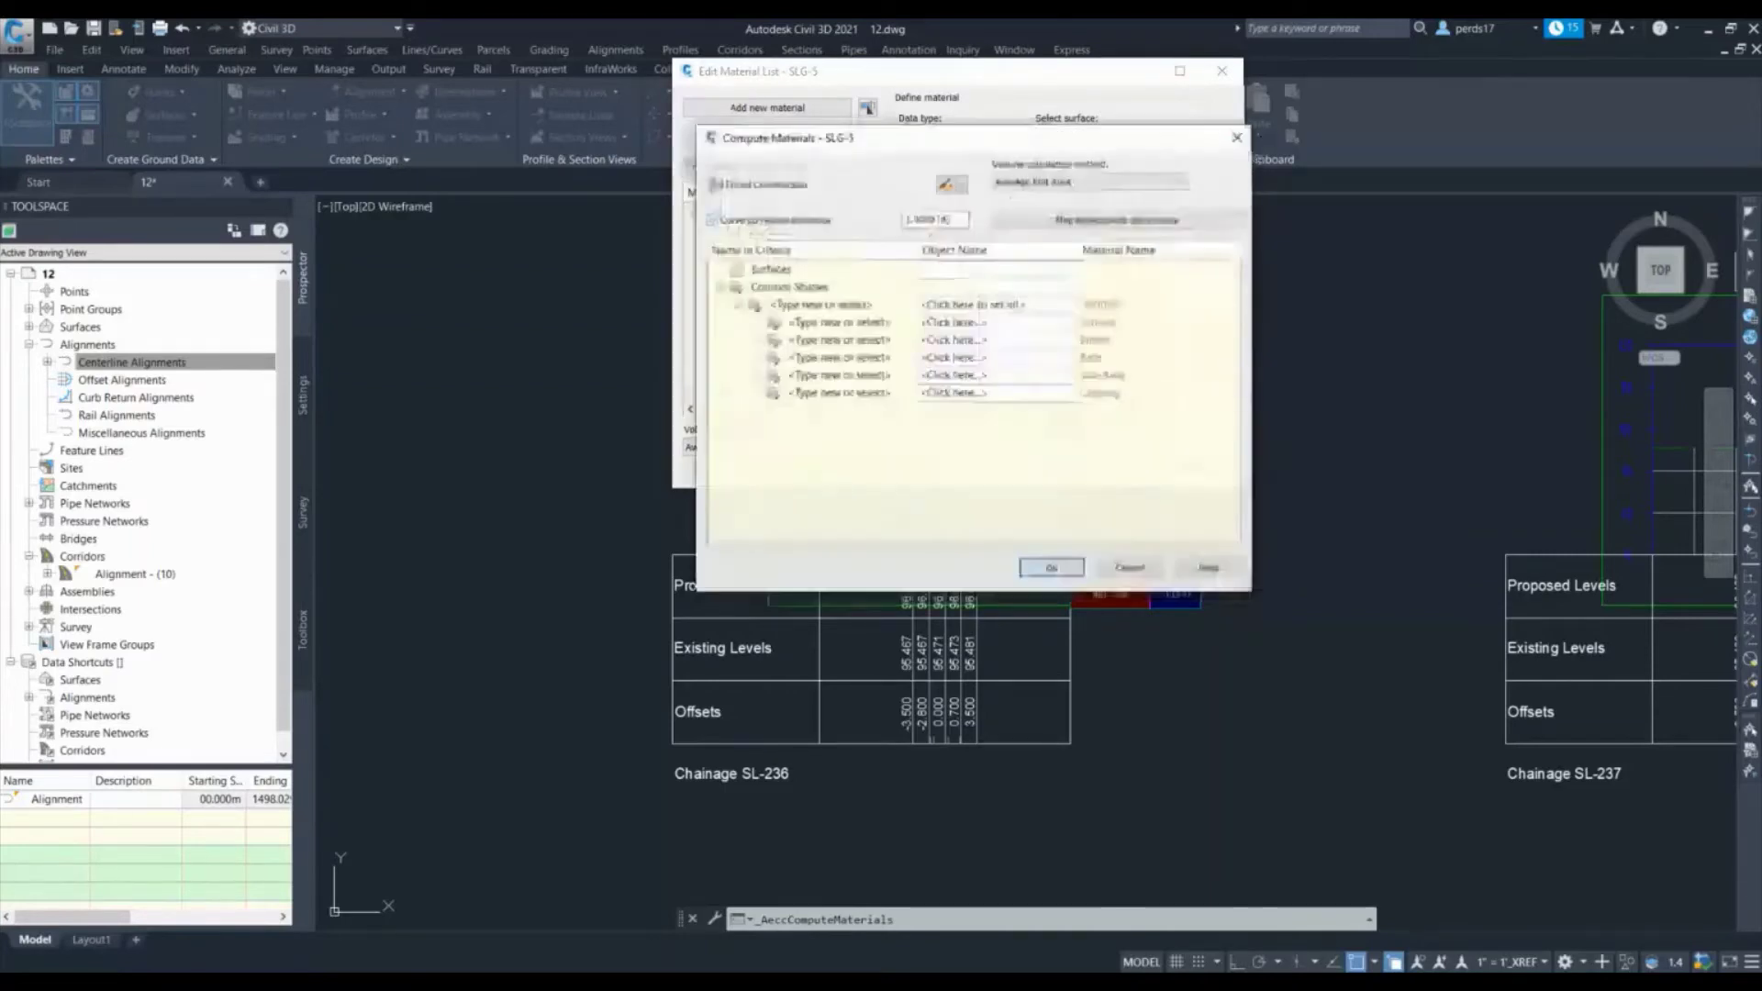
Map the corridor shapes of Alignment - (10): Pave1 to Surface, Pave2 to Binder, Base to Base and SubBase to Sub-Base
click(789, 287)
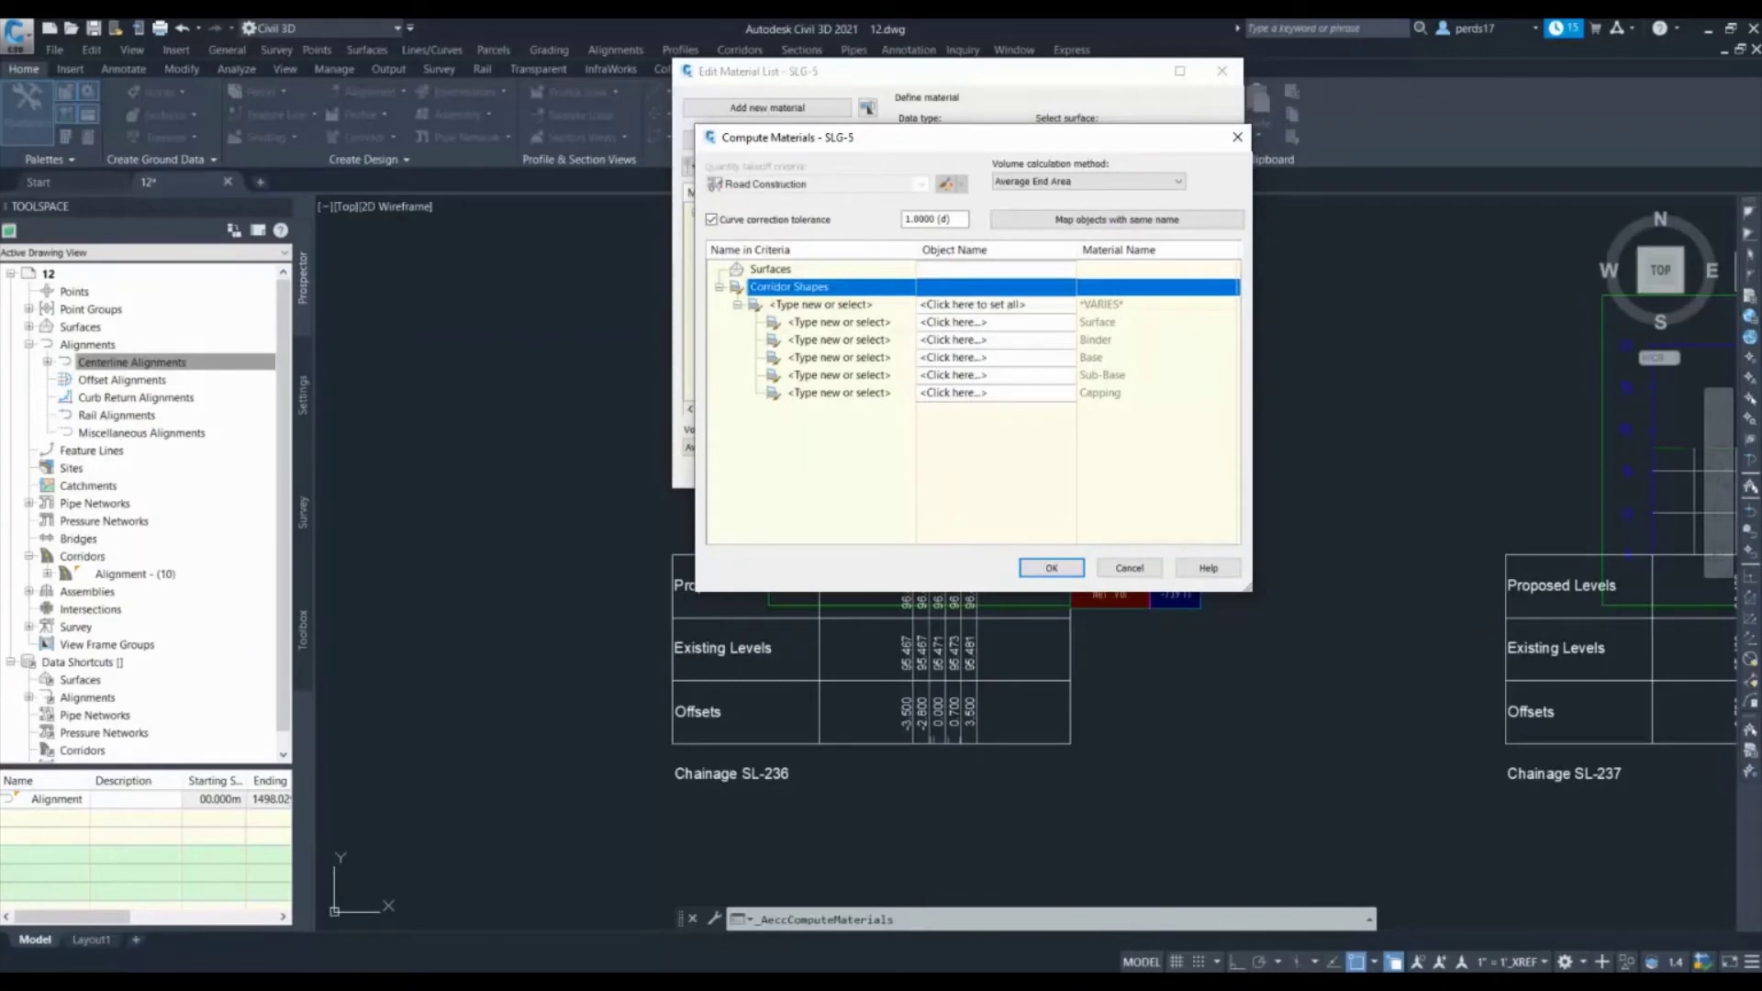
click(982, 323)
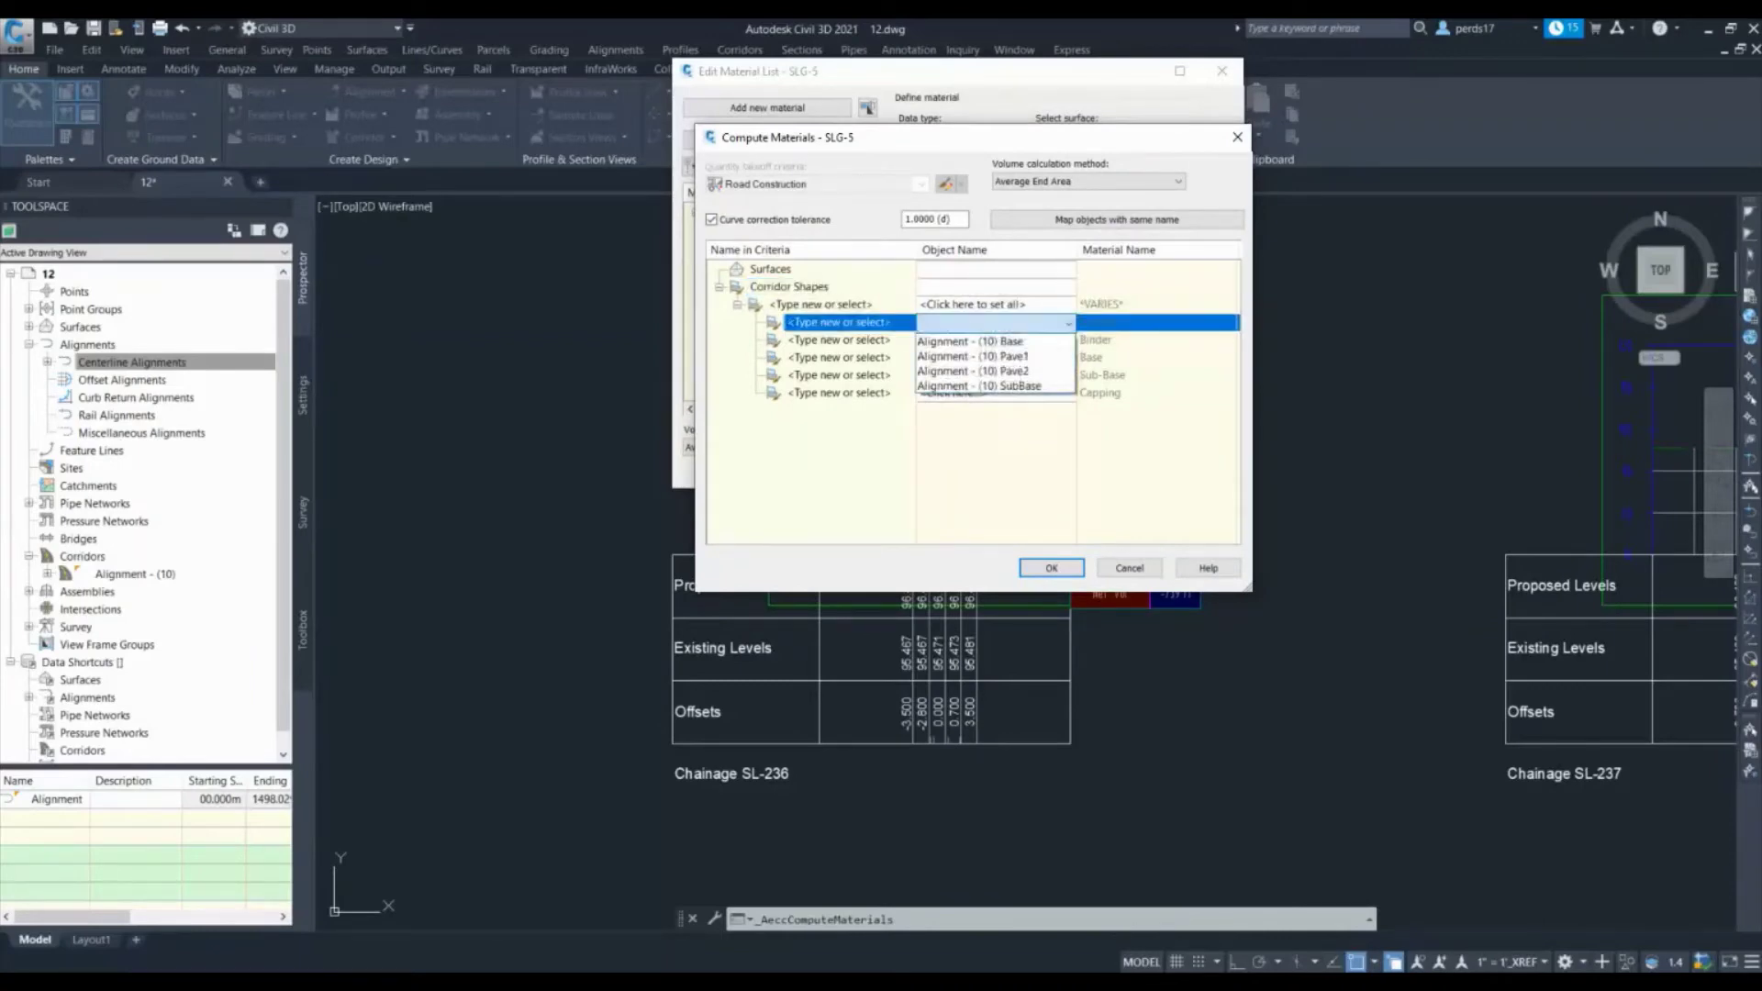
click(973, 356)
click(991, 340)
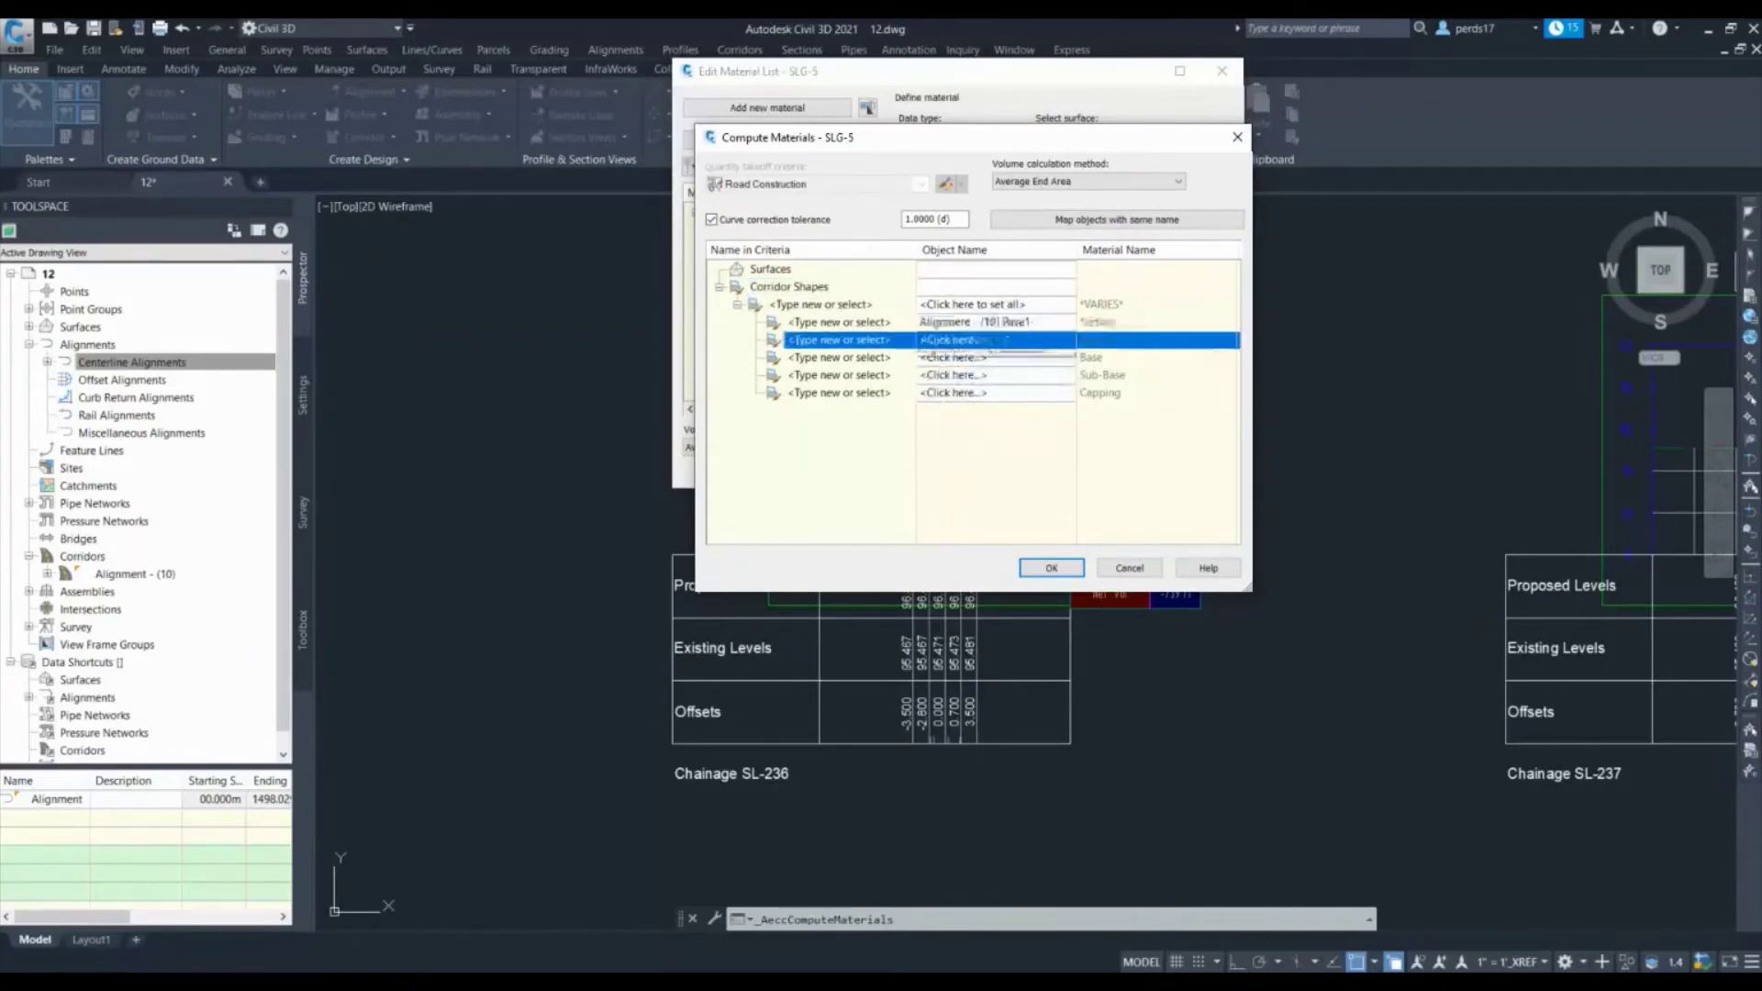
click(973, 389)
click(991, 358)
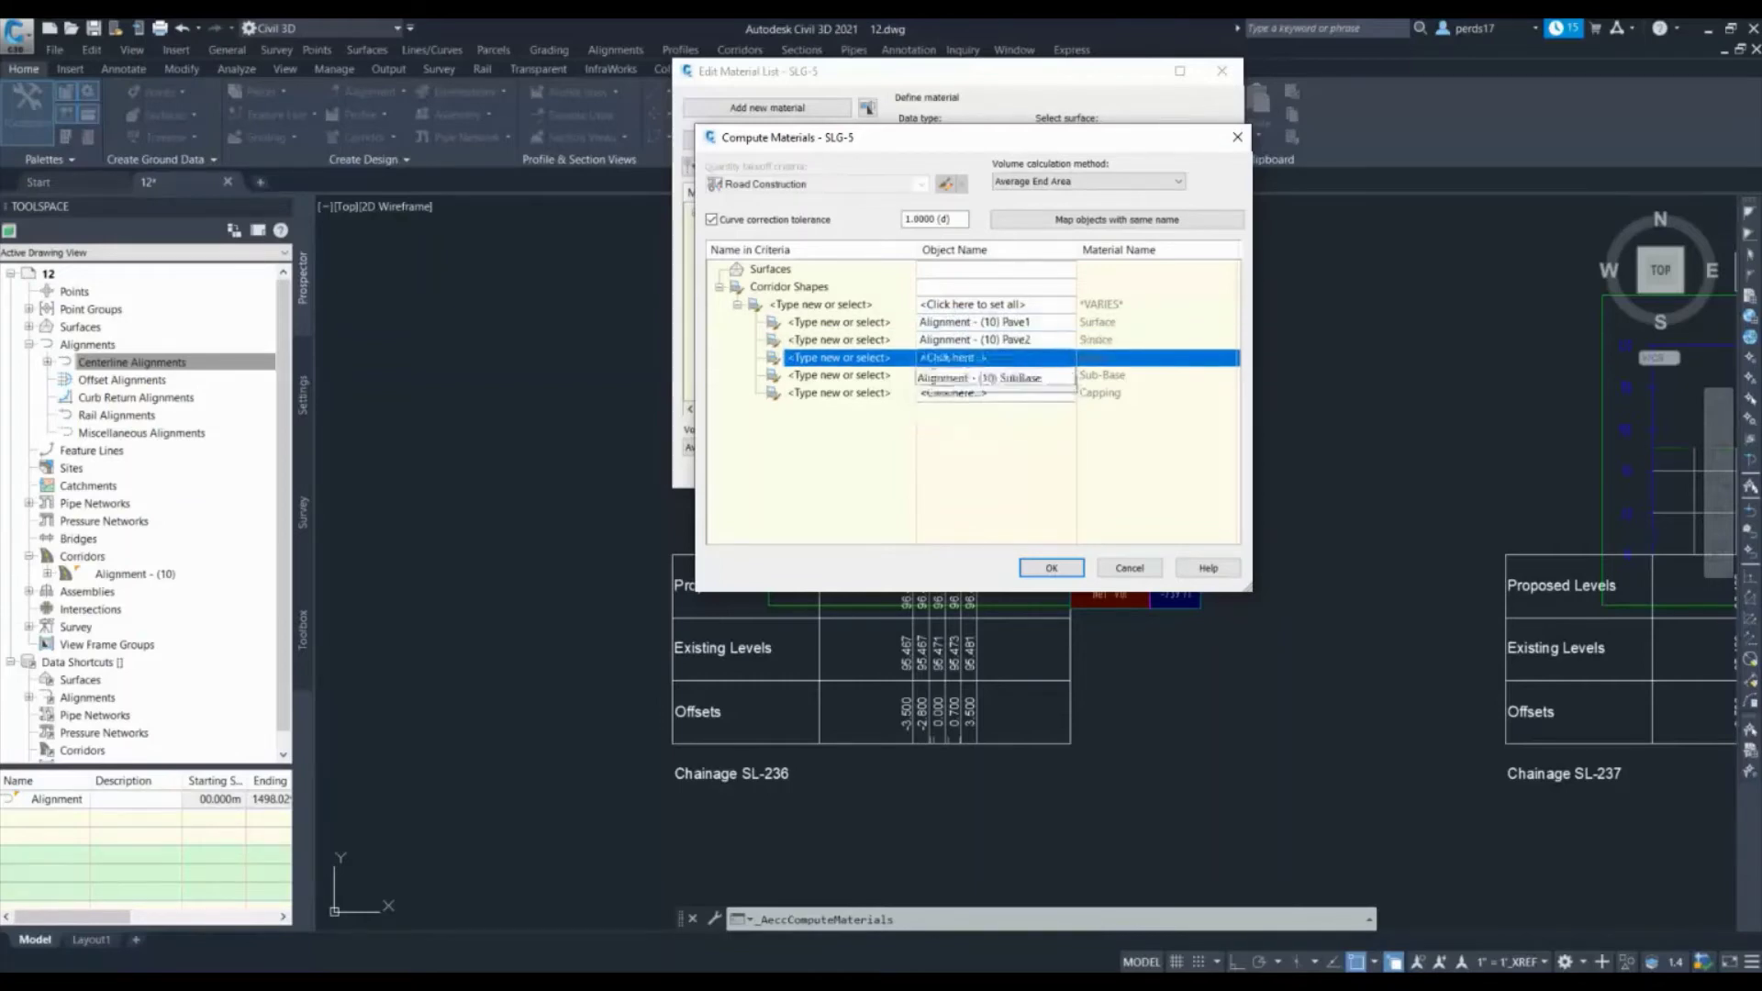
click(972, 377)
click(991, 375)
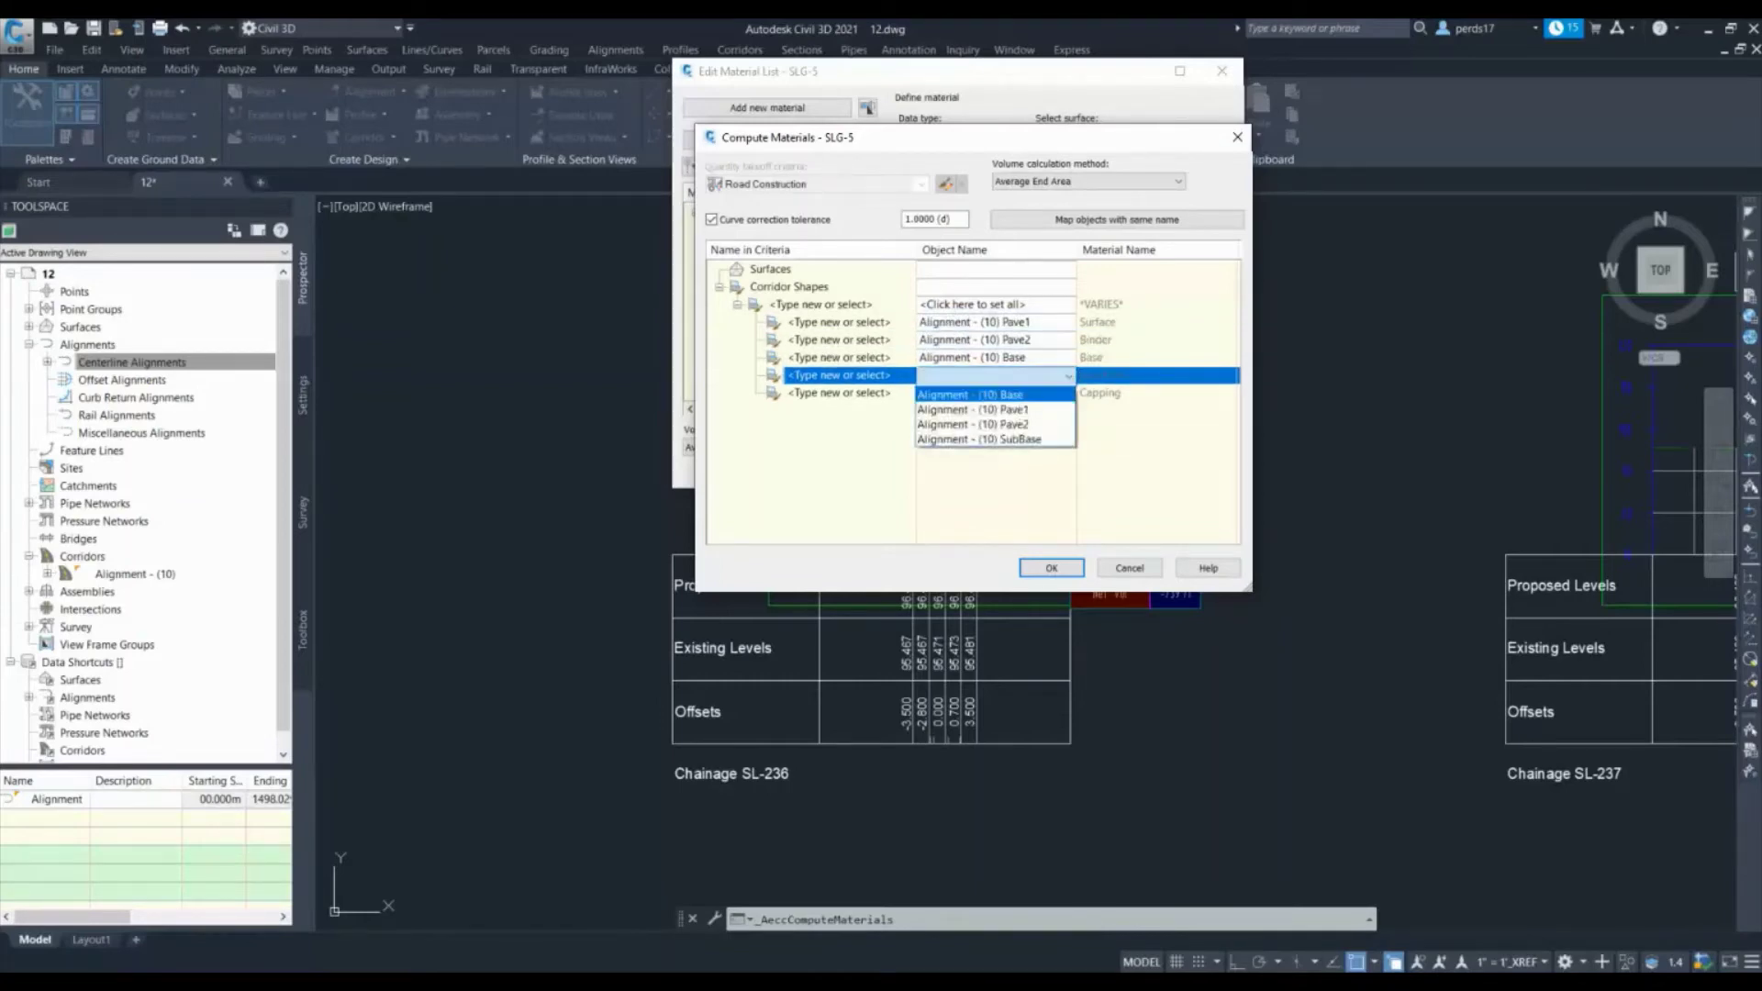
click(978, 439)
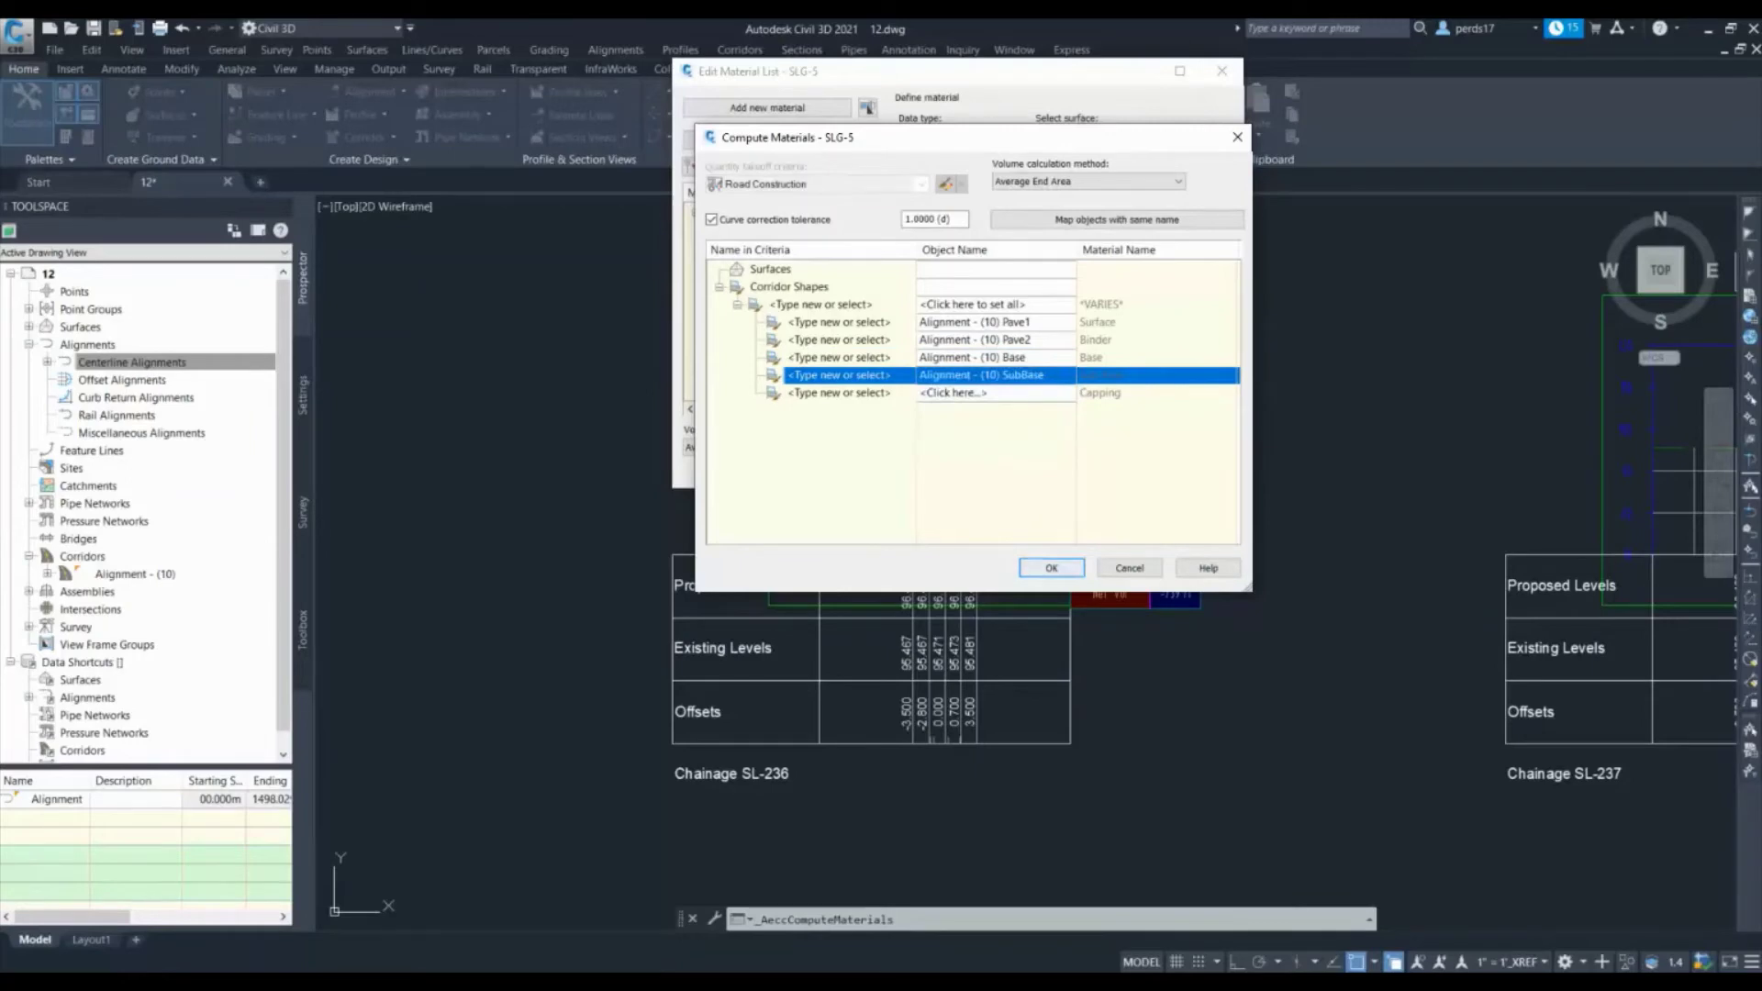
Accept the shape mapping with Capping left unmapped, review the materials in the imported list and save the SLG-5 material list
click(1052, 567)
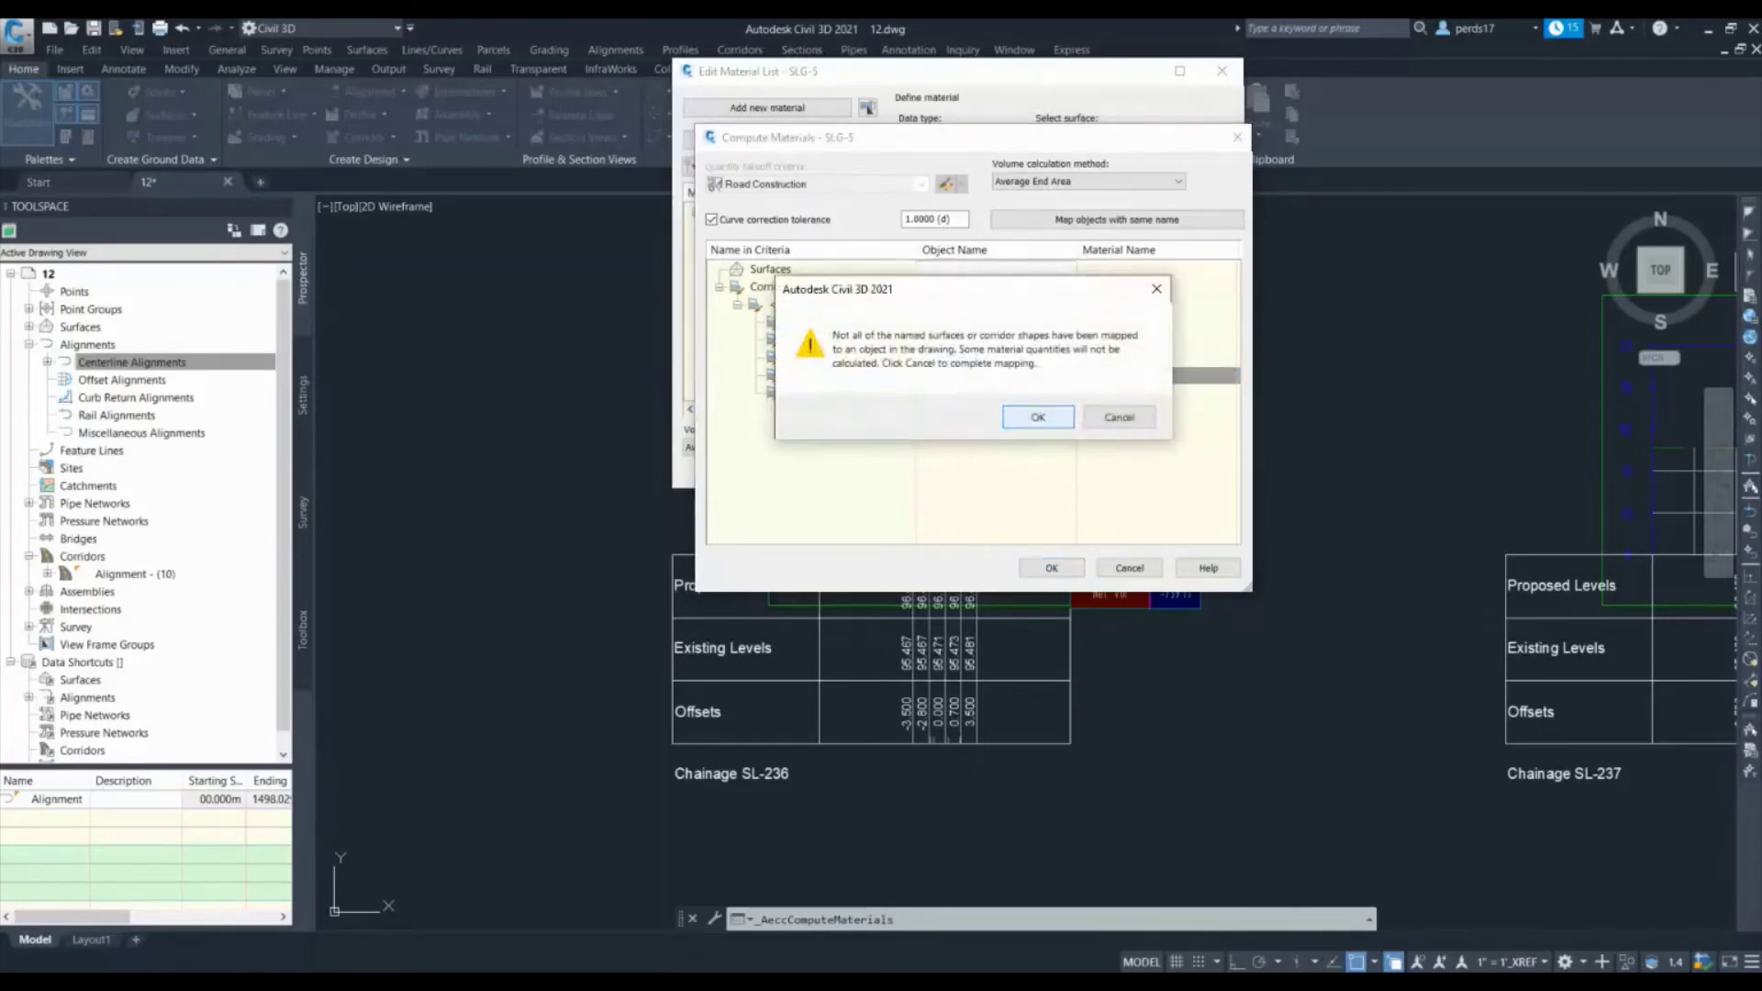
click(1038, 417)
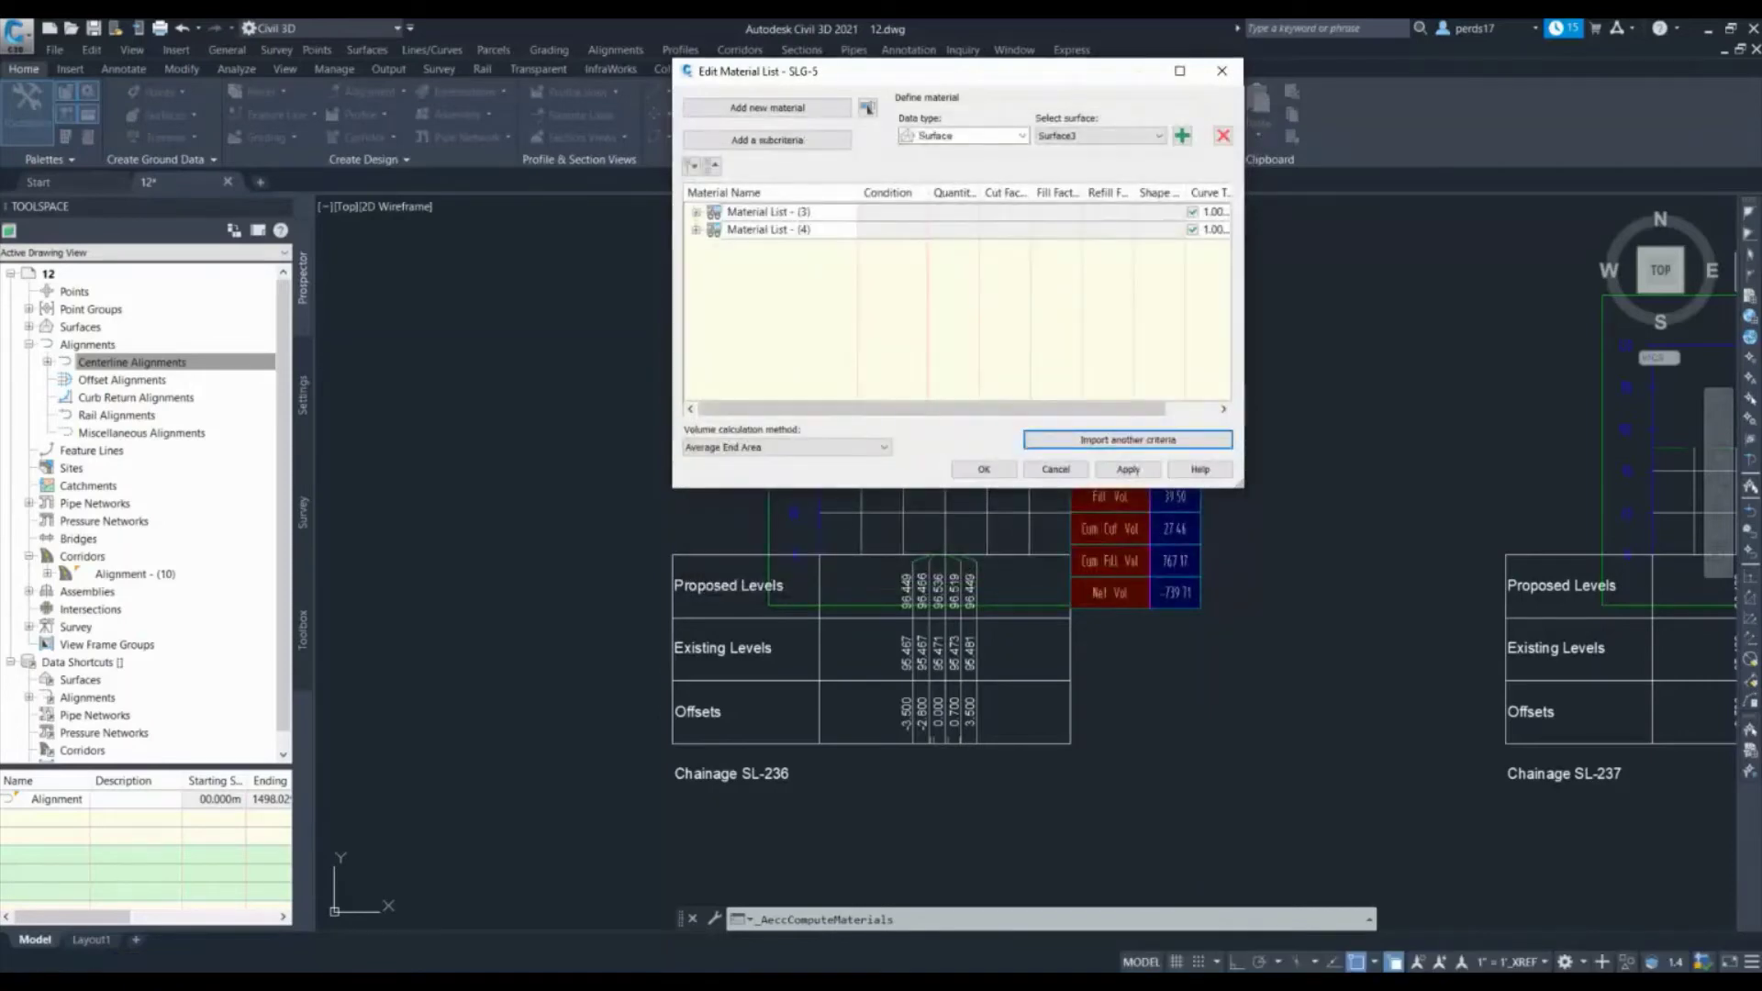
click(696, 230)
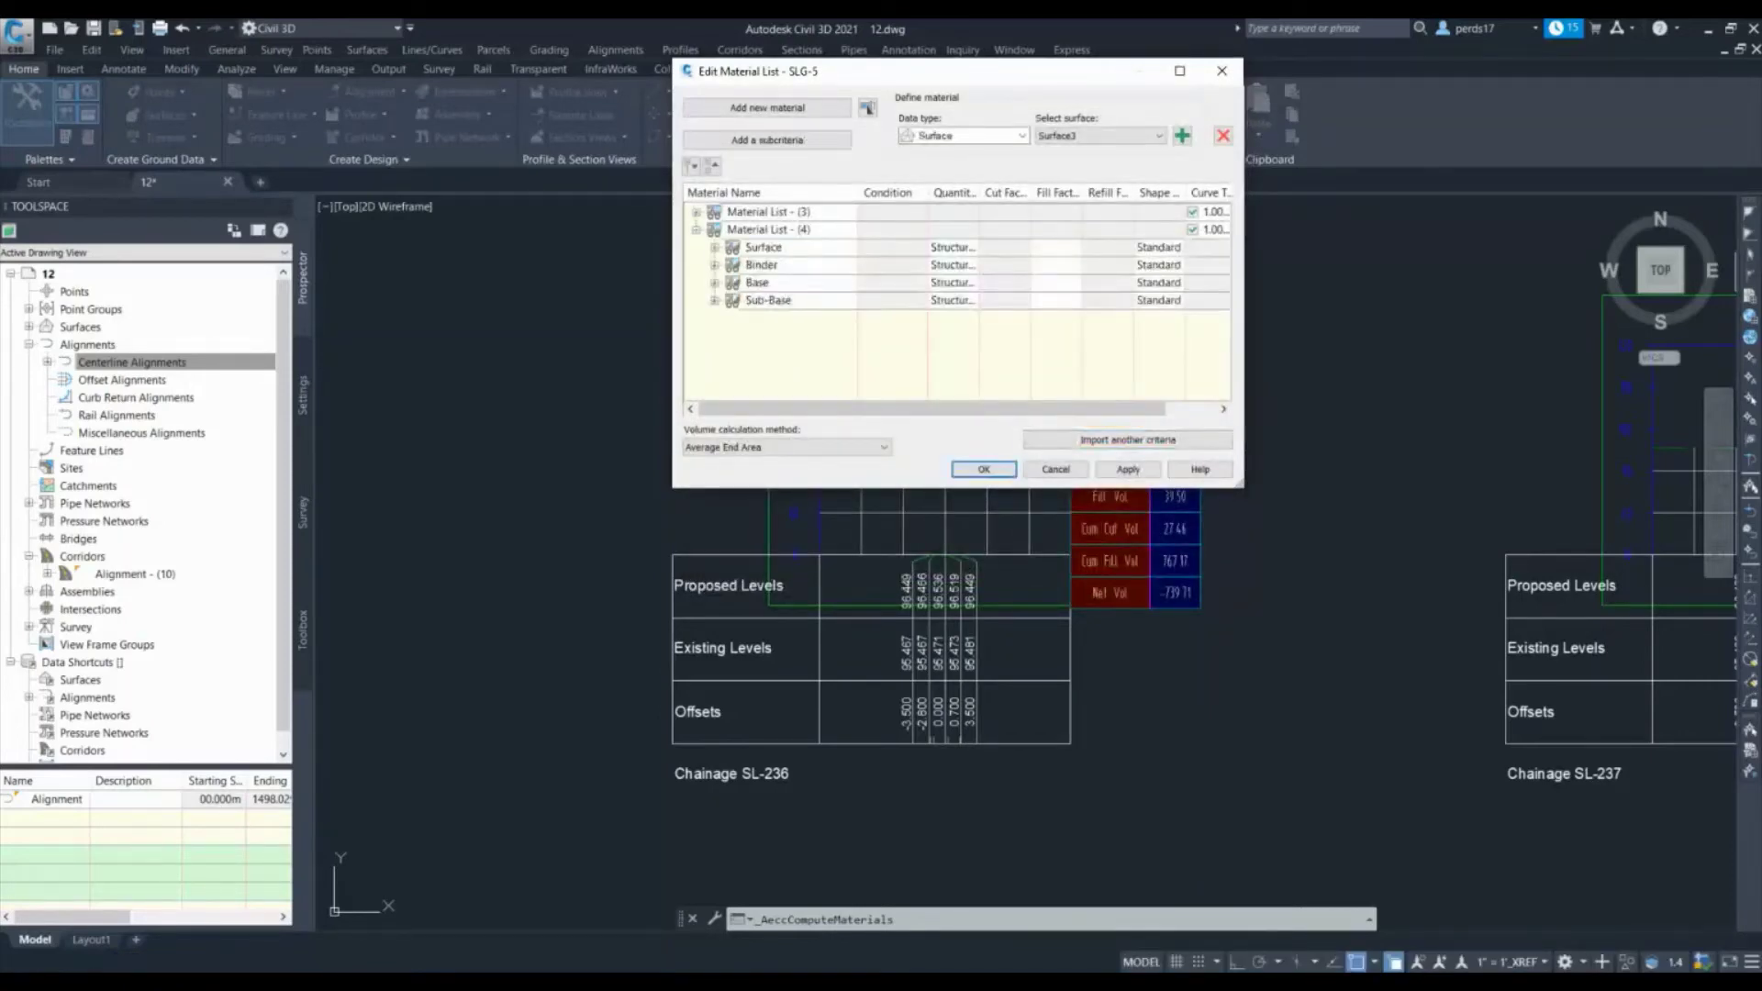
click(969, 466)
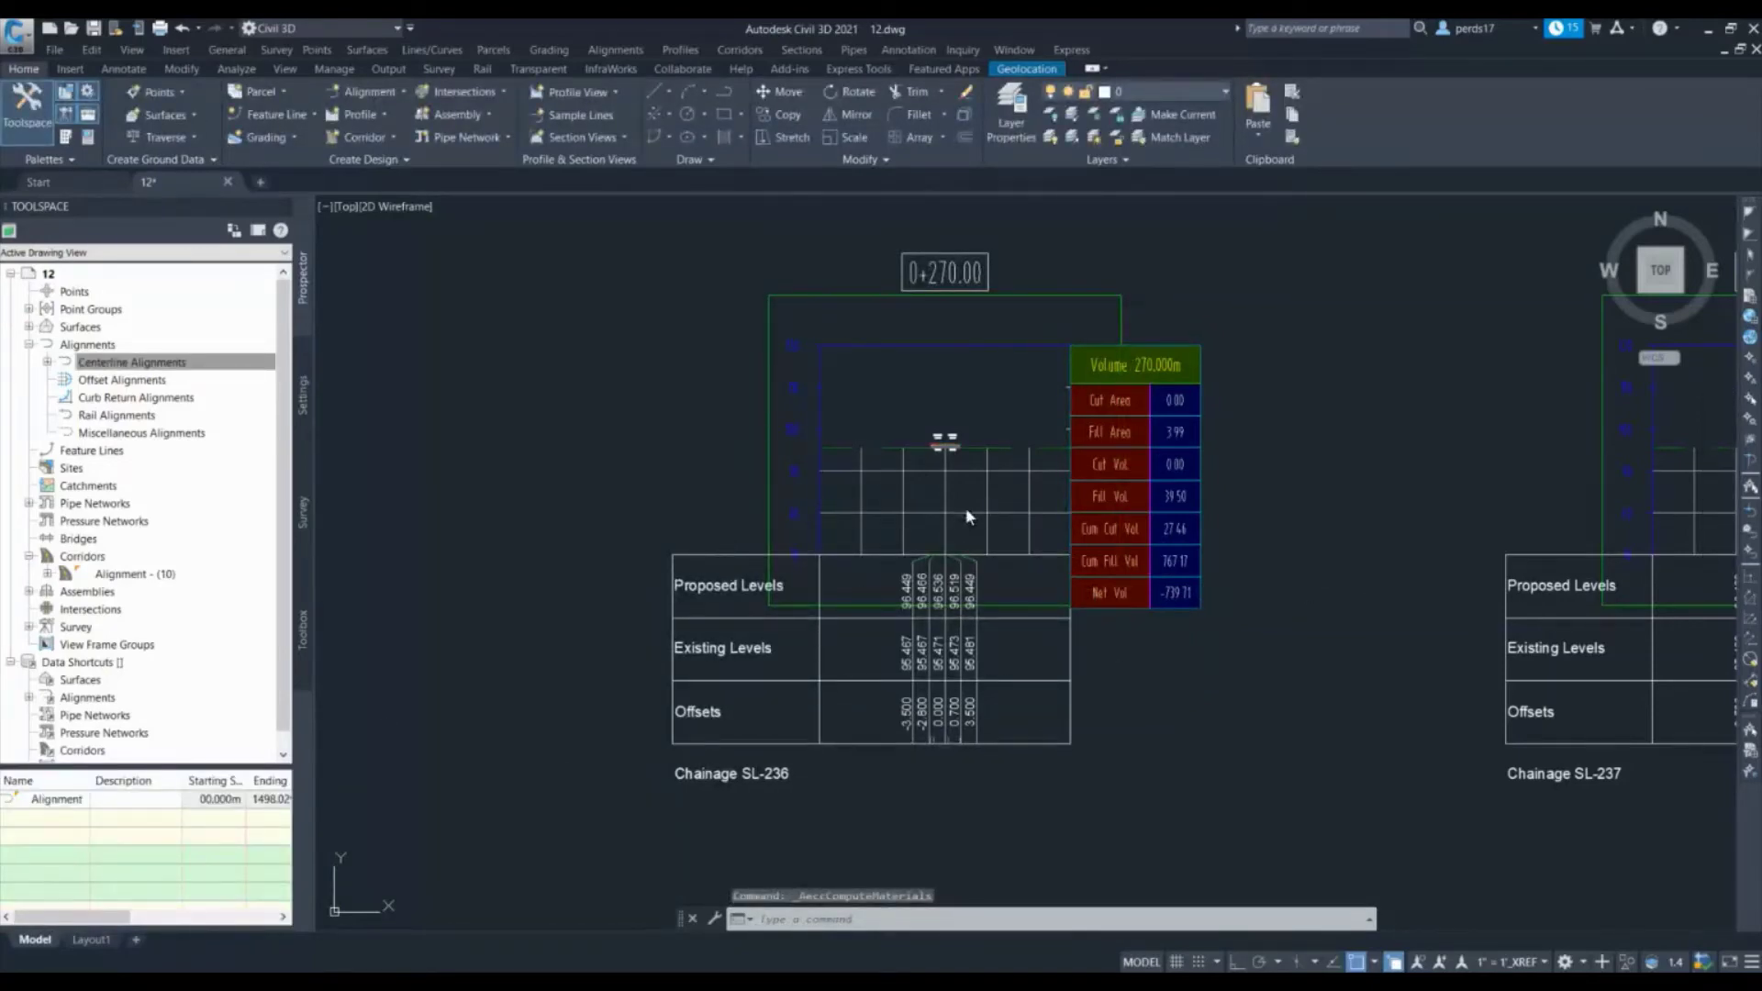
Open the volume table settings for all views of Section View Group - 1, starting from the 0+270 section view
key(Escape)
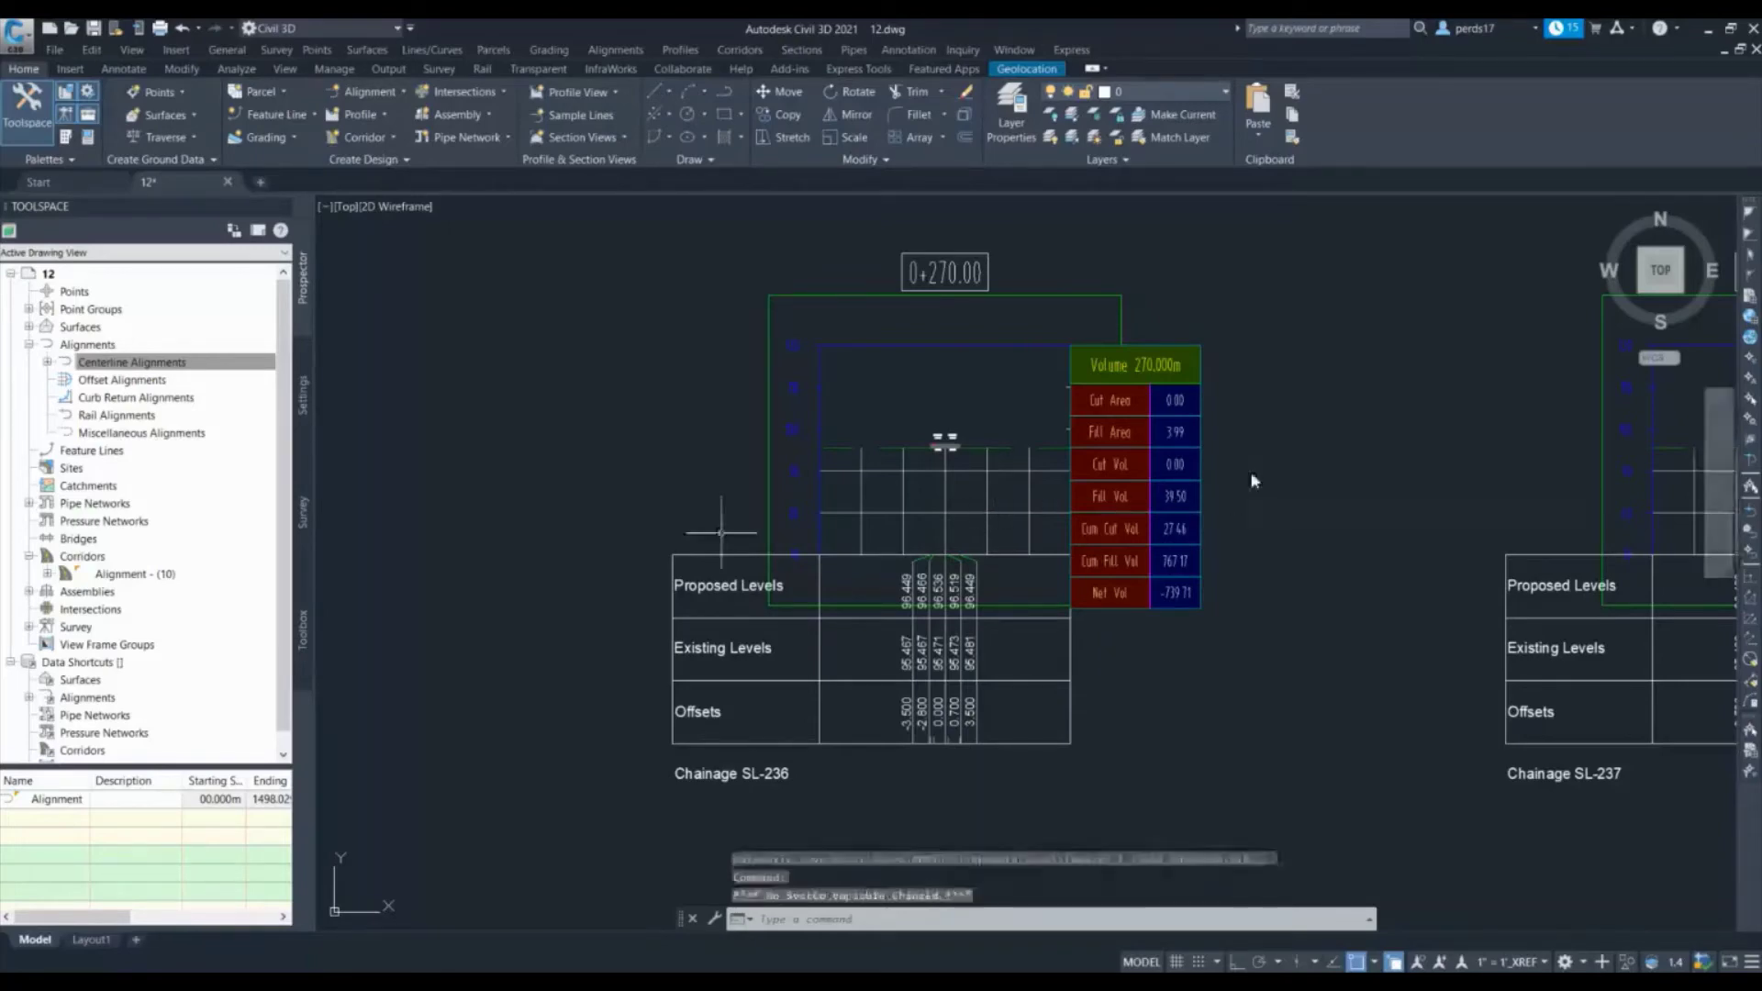
click(725, 560)
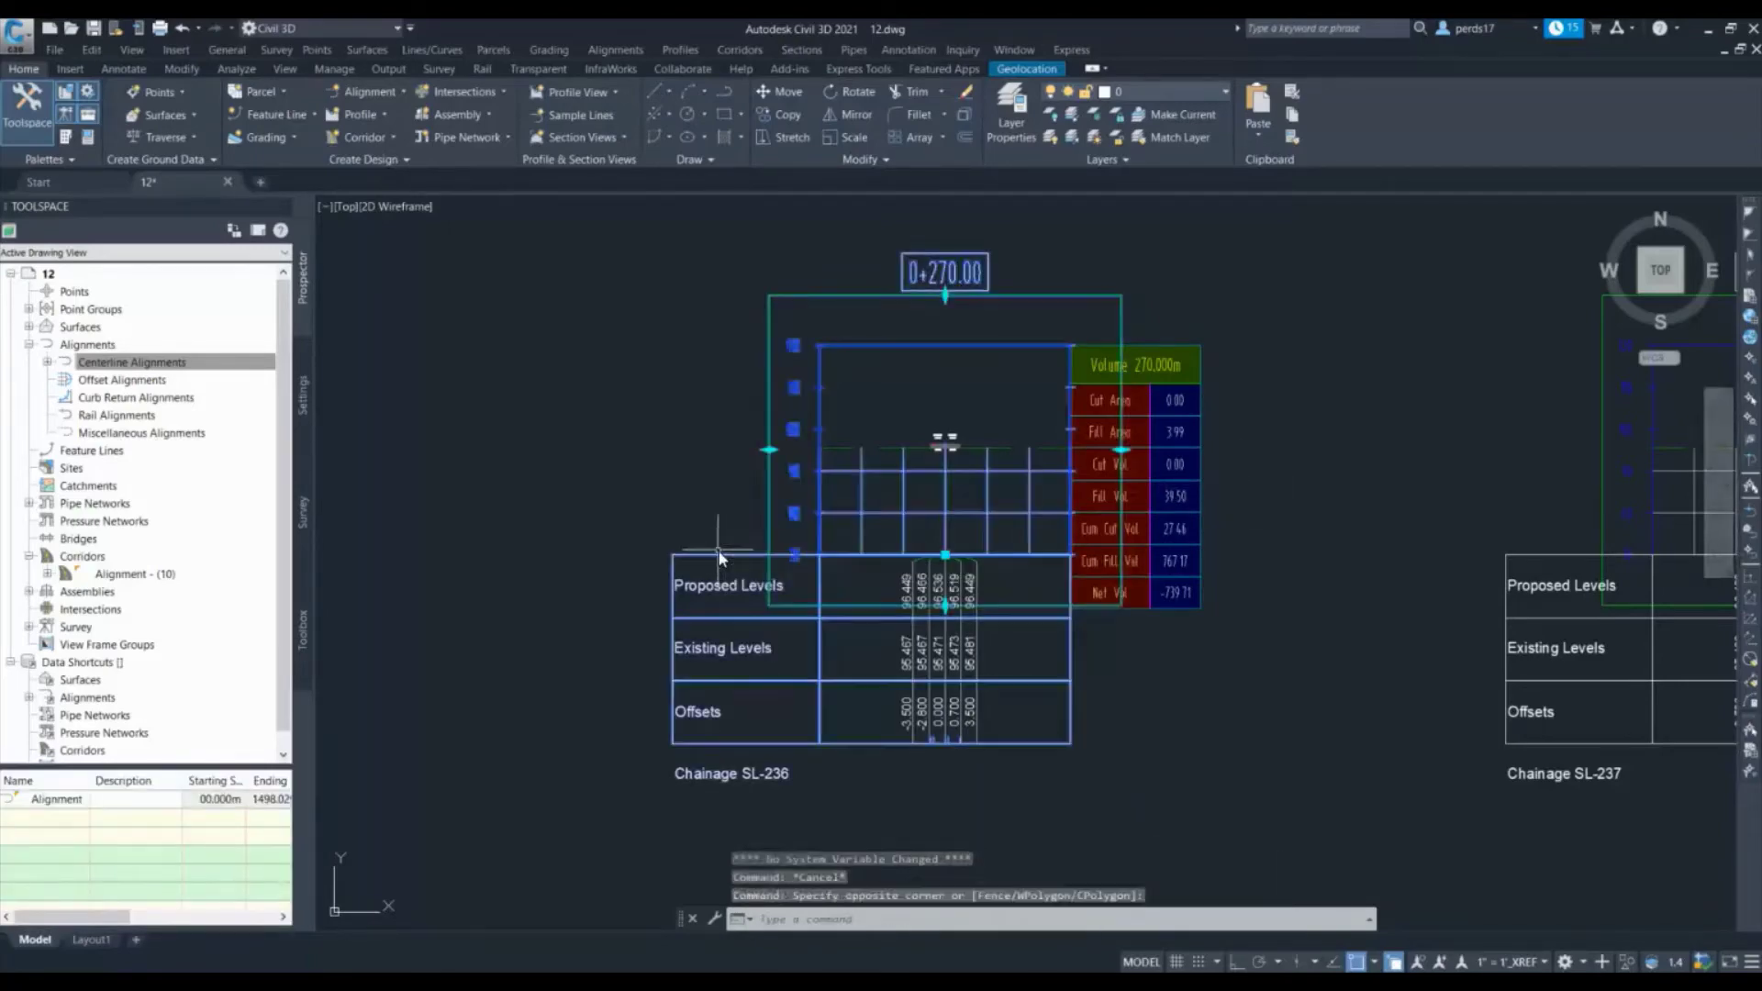
right_click(724, 560)
click(774, 681)
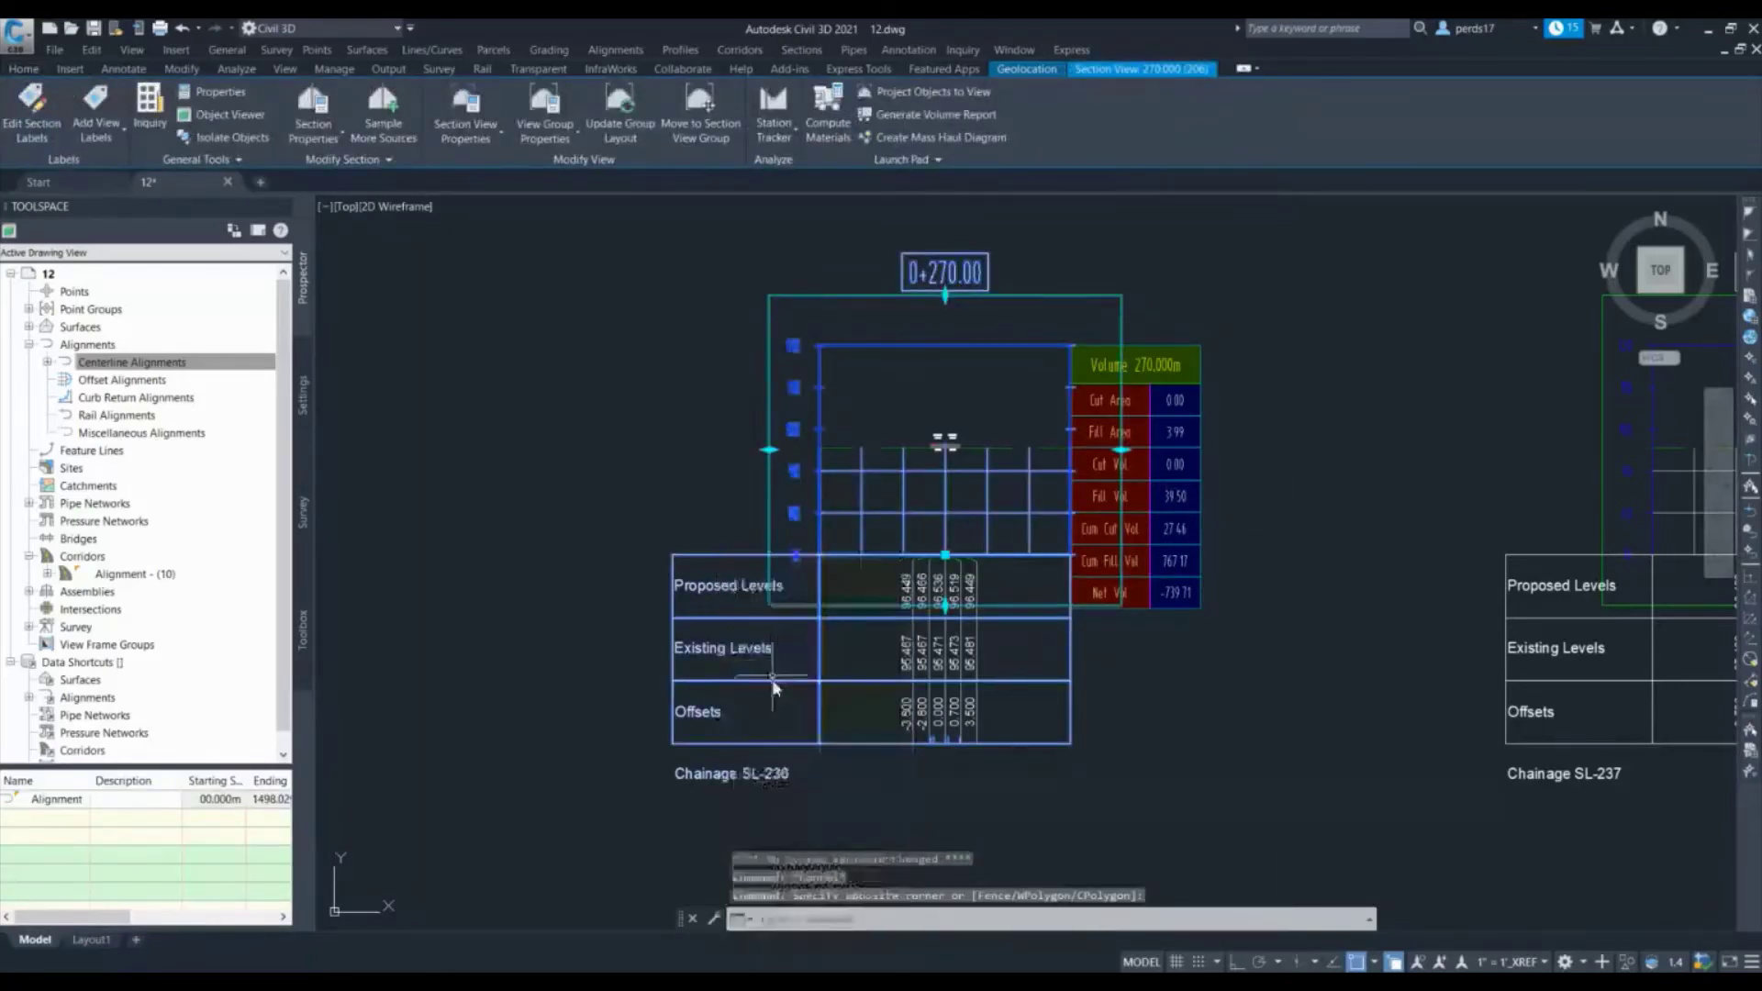
right_click(731, 564)
click(771, 787)
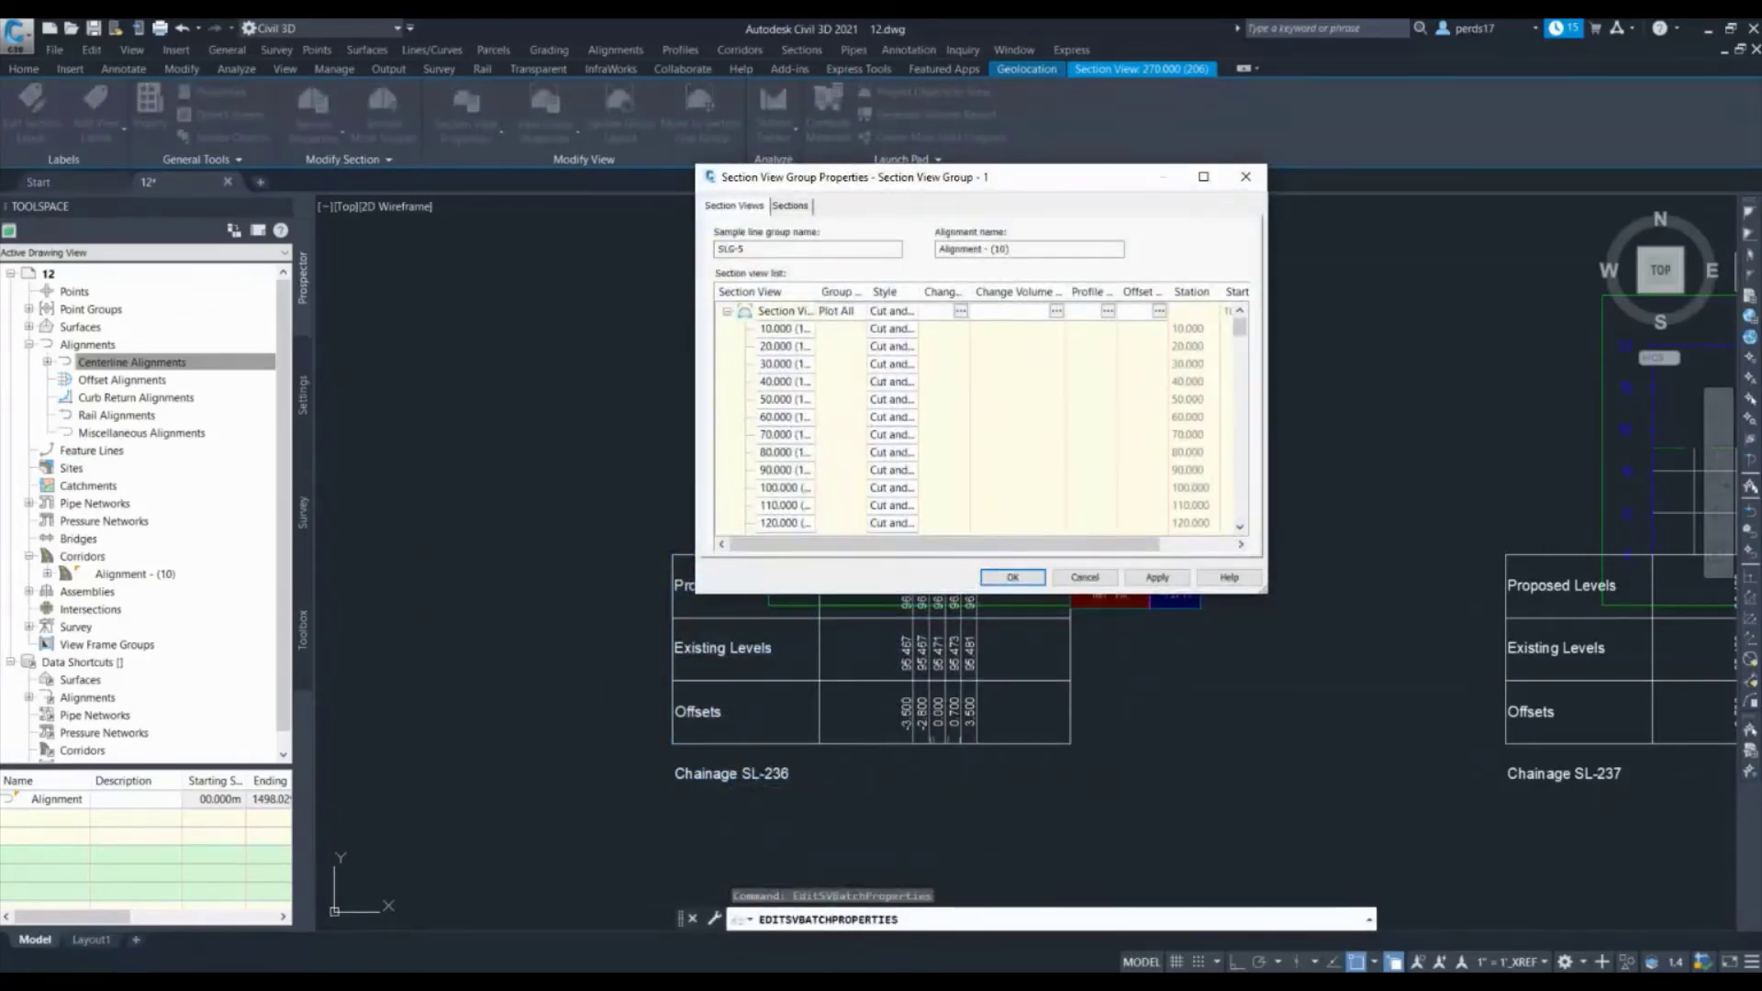
click(1056, 311)
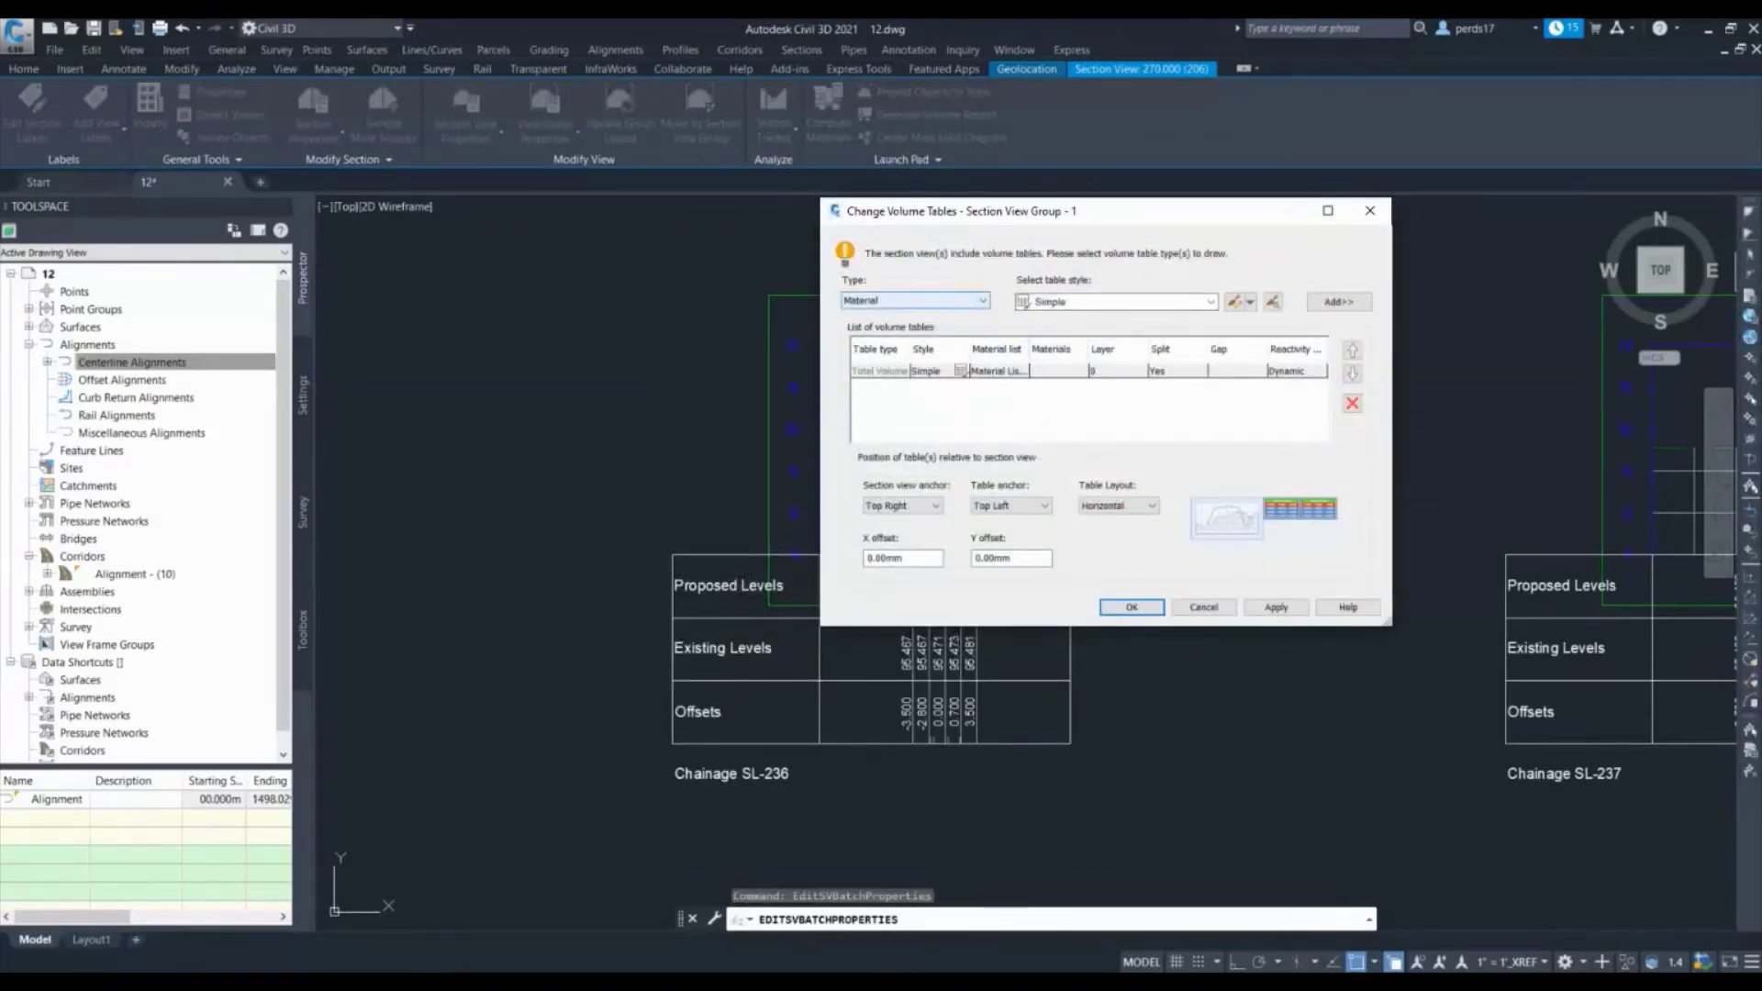
Add a Material type volume table in the Simple style to the section view group
click(917, 300)
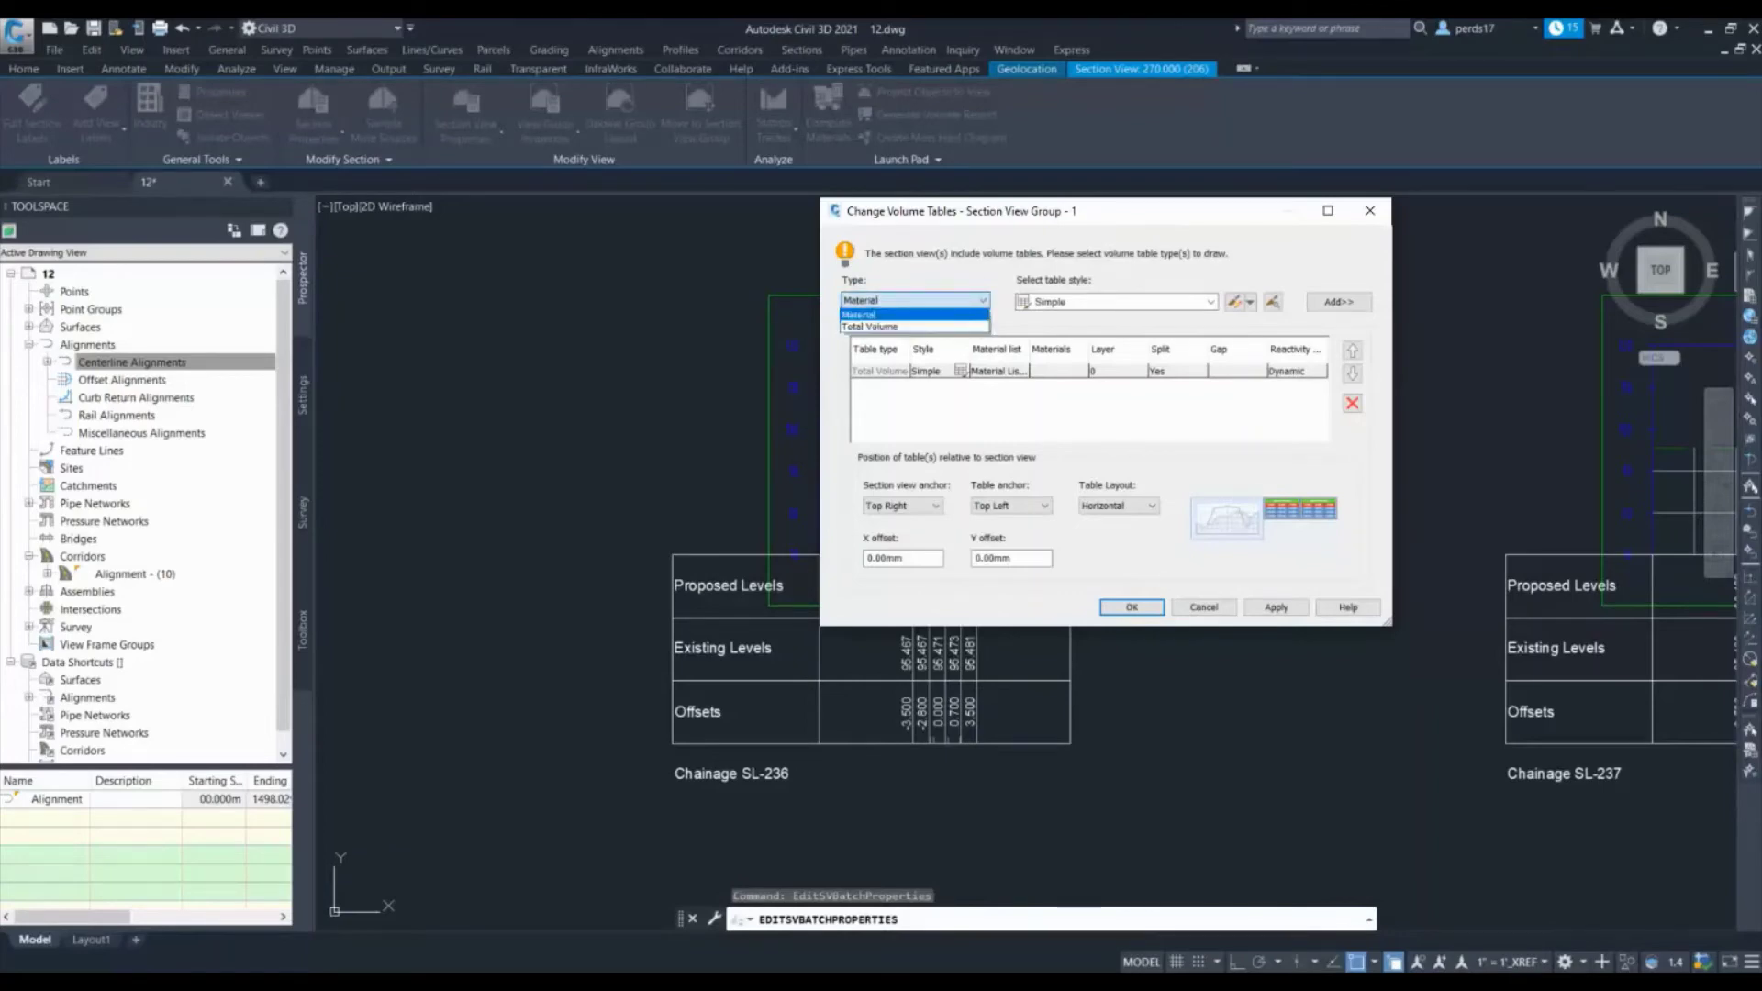
click(918, 301)
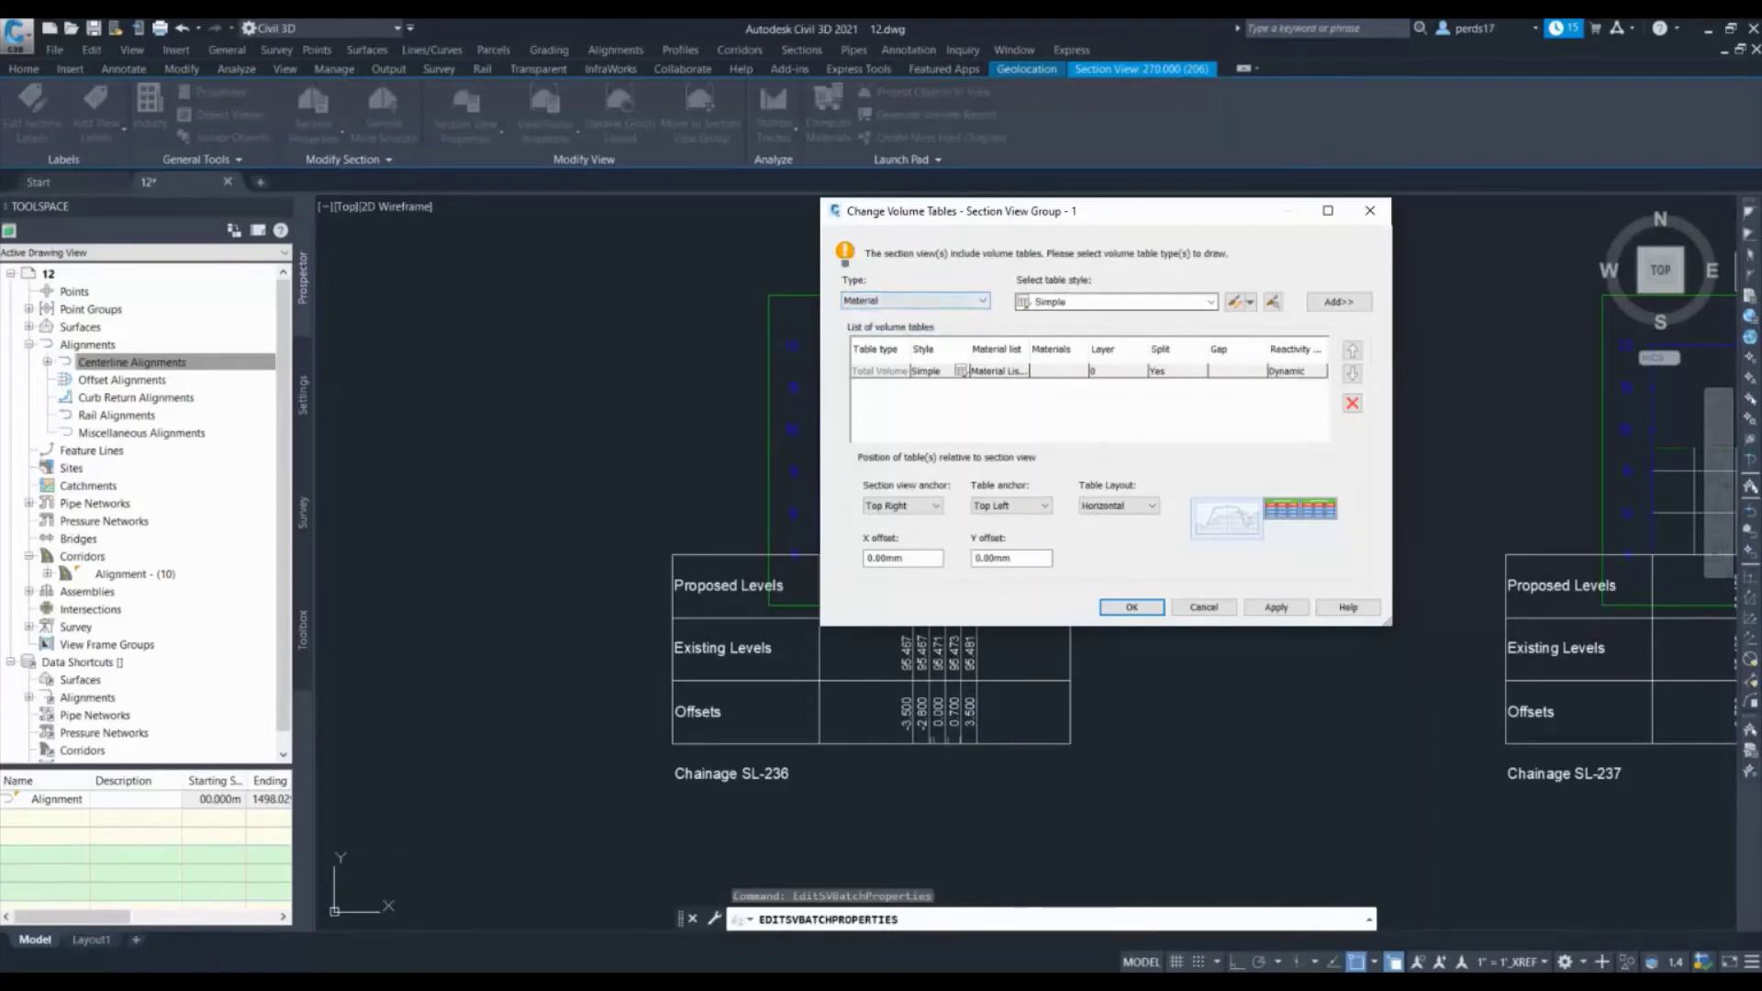
click(1120, 301)
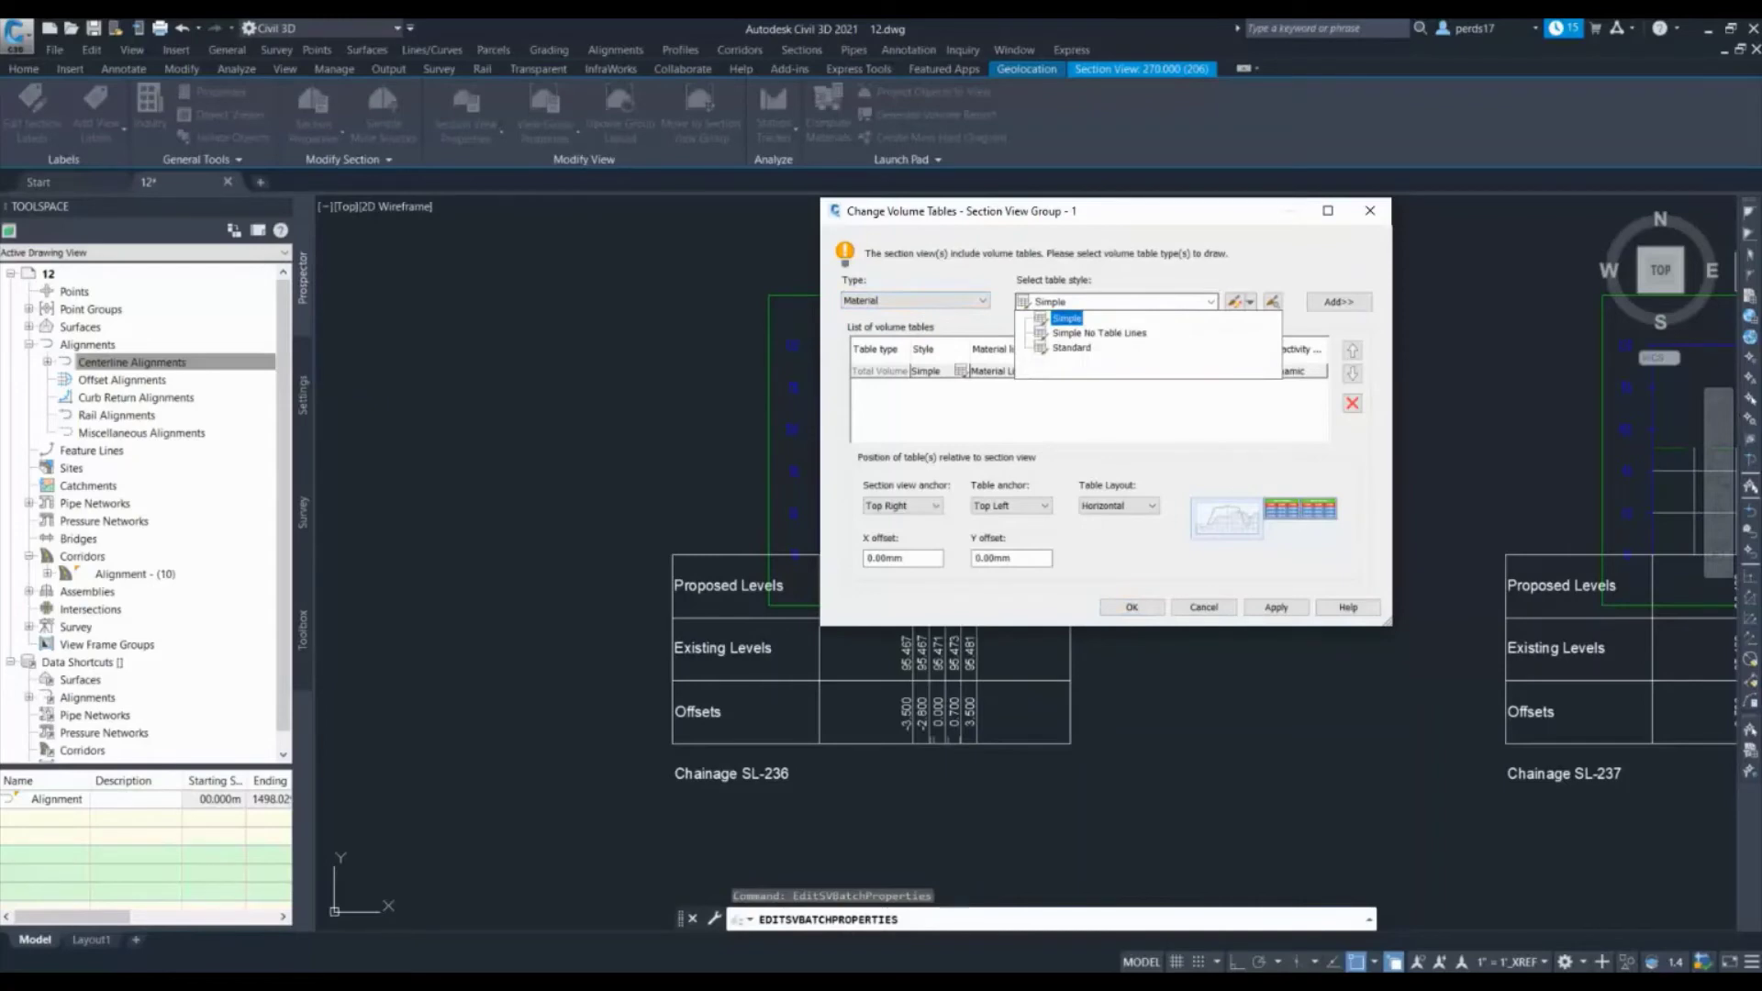
click(1066, 317)
click(1337, 302)
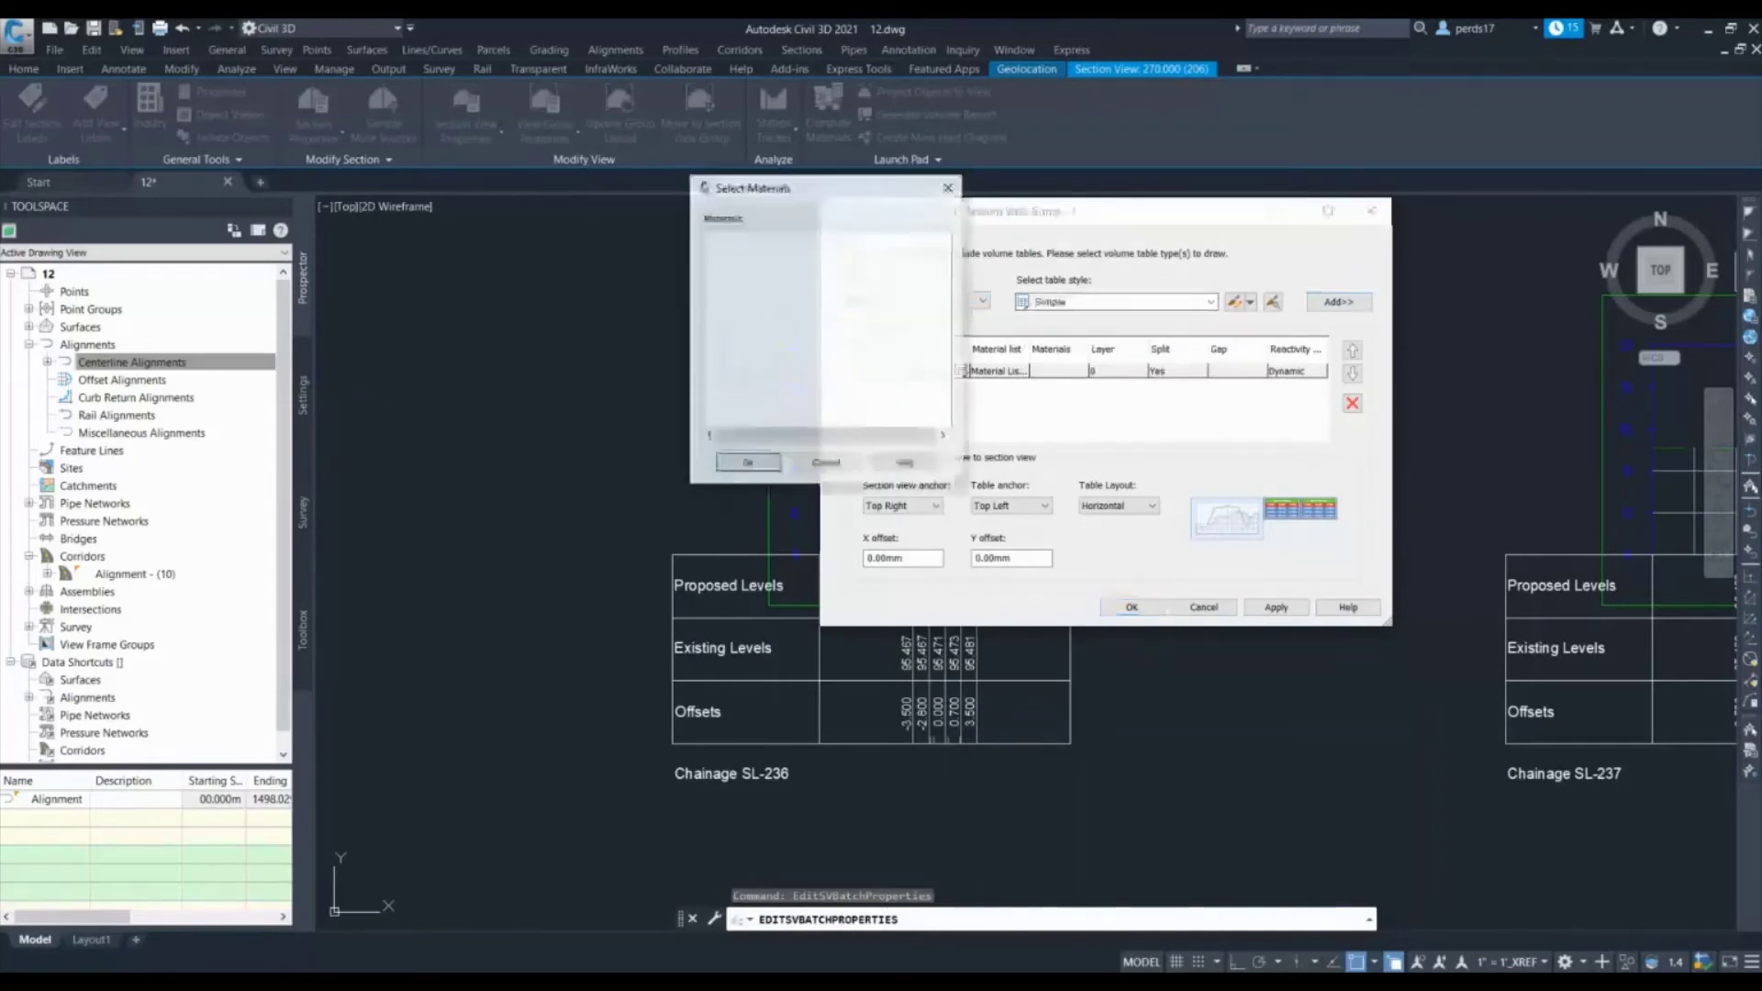
click(765, 462)
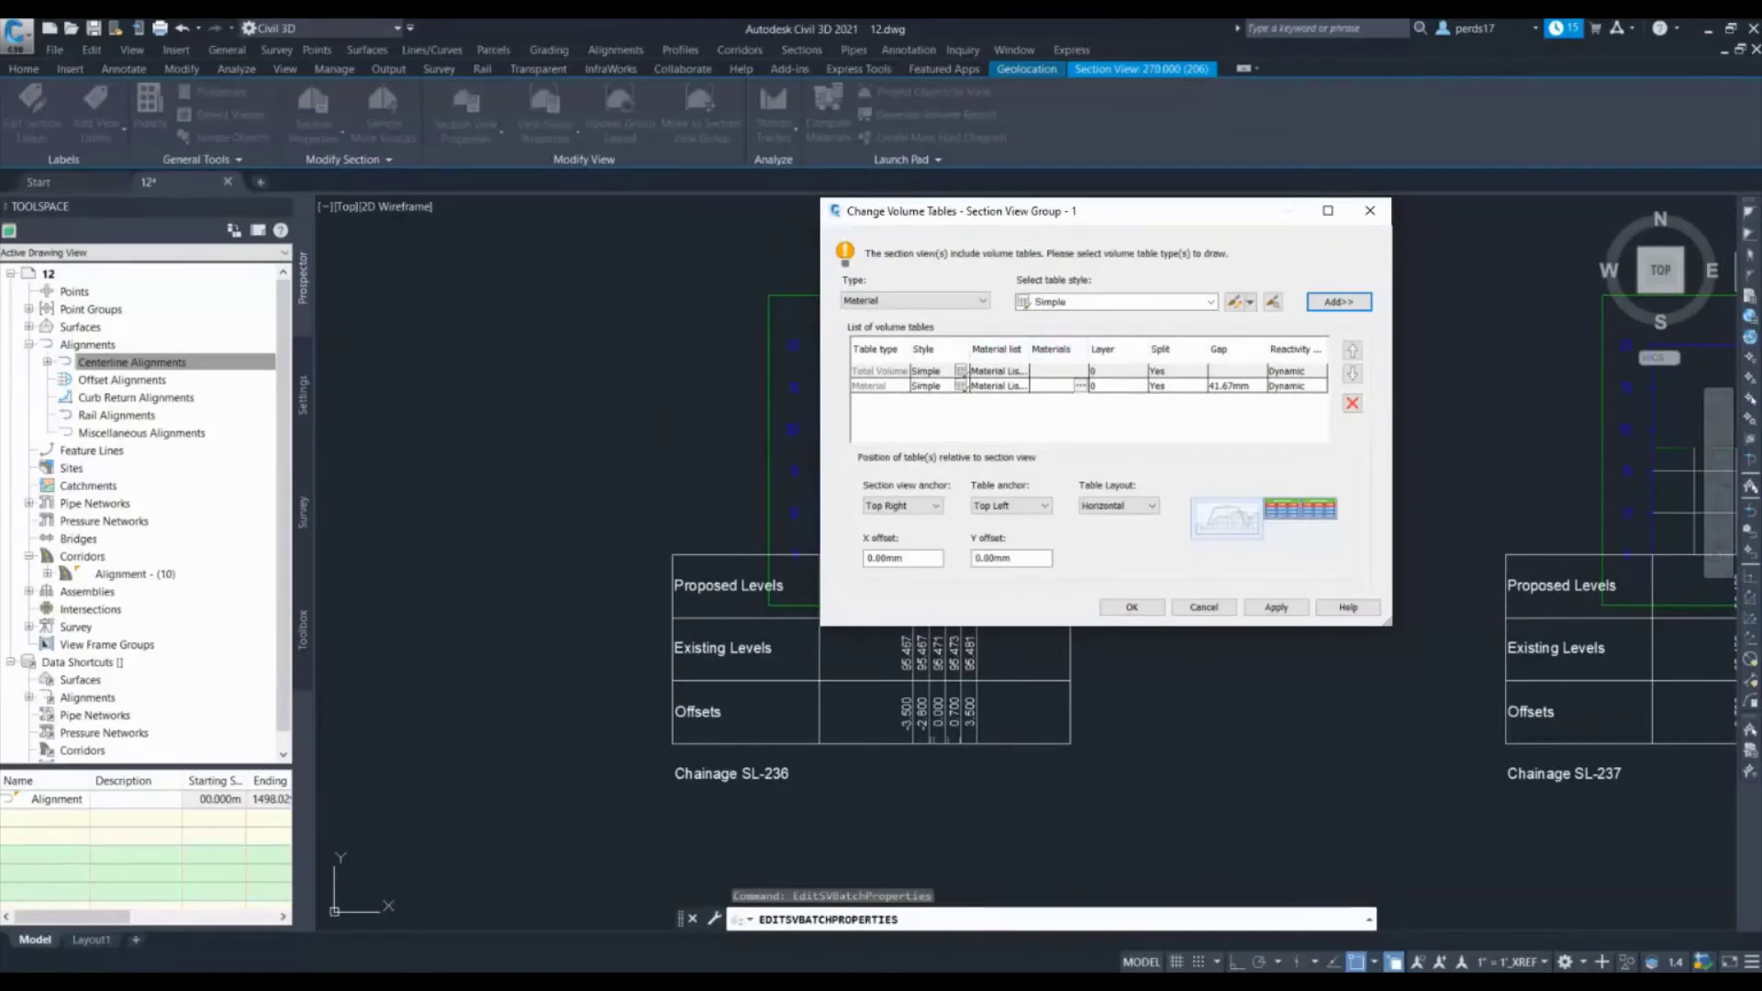
Assign Material List - (4) to the Material table and include Surface, Binder, Base and Sub-Base
click(999, 386)
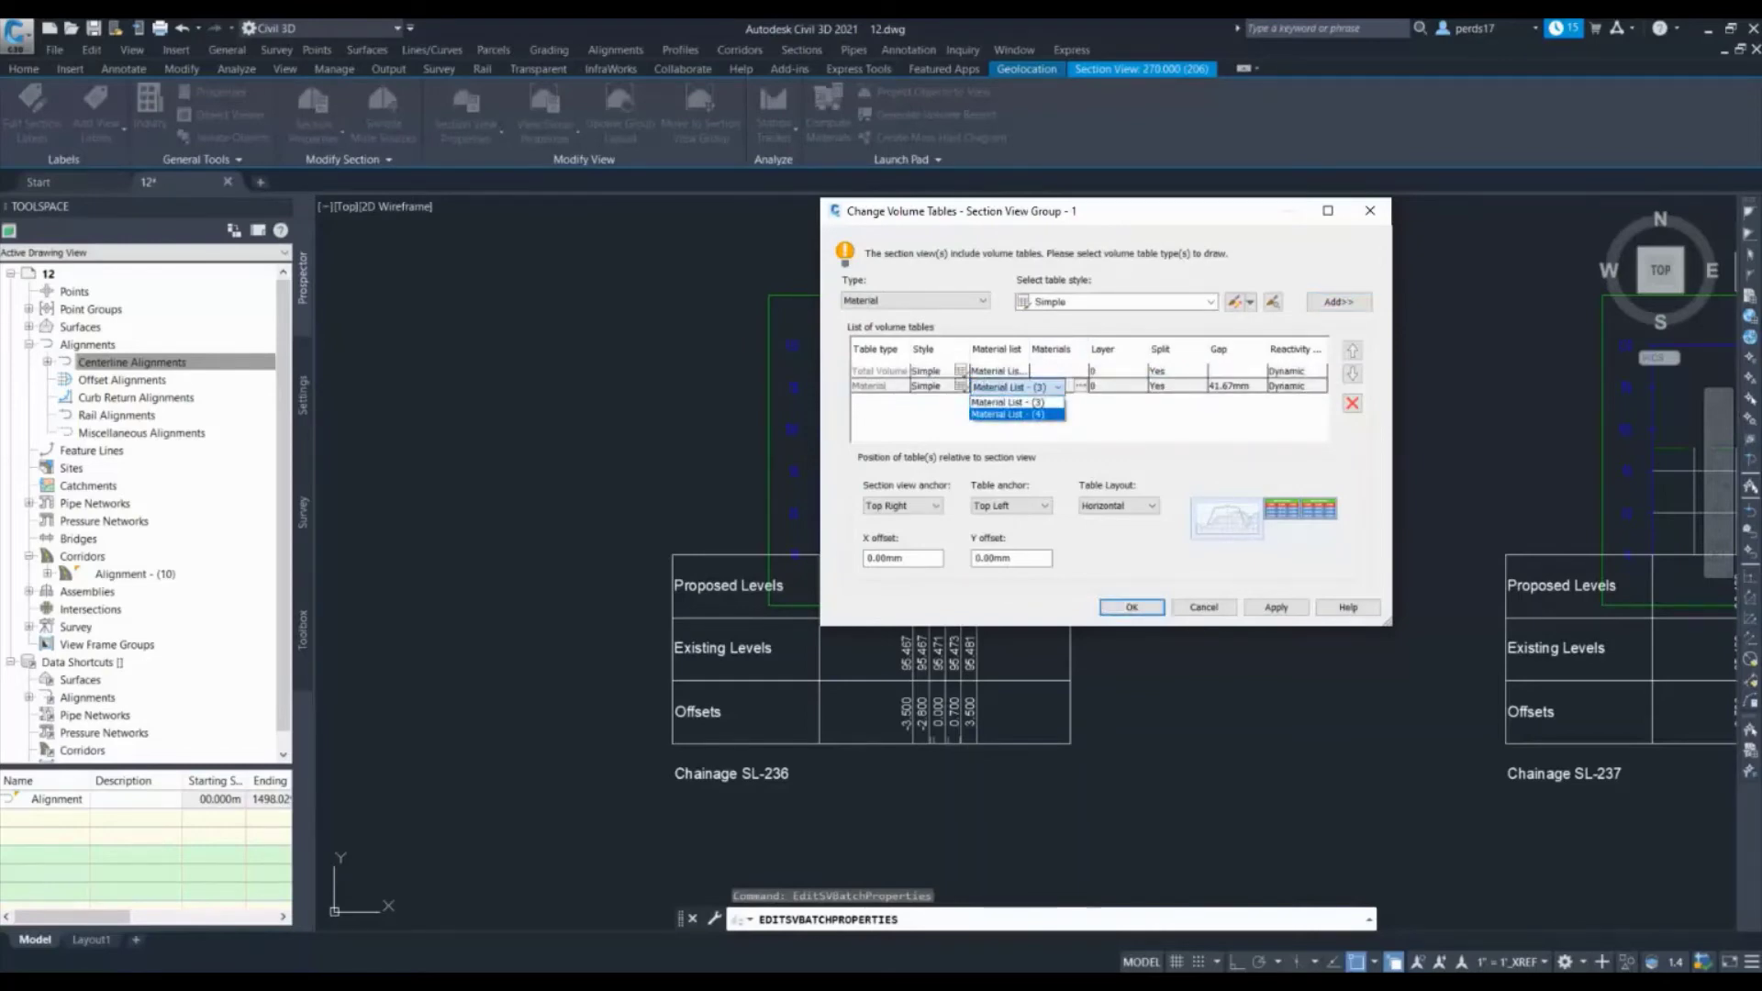
click(1008, 415)
click(1080, 385)
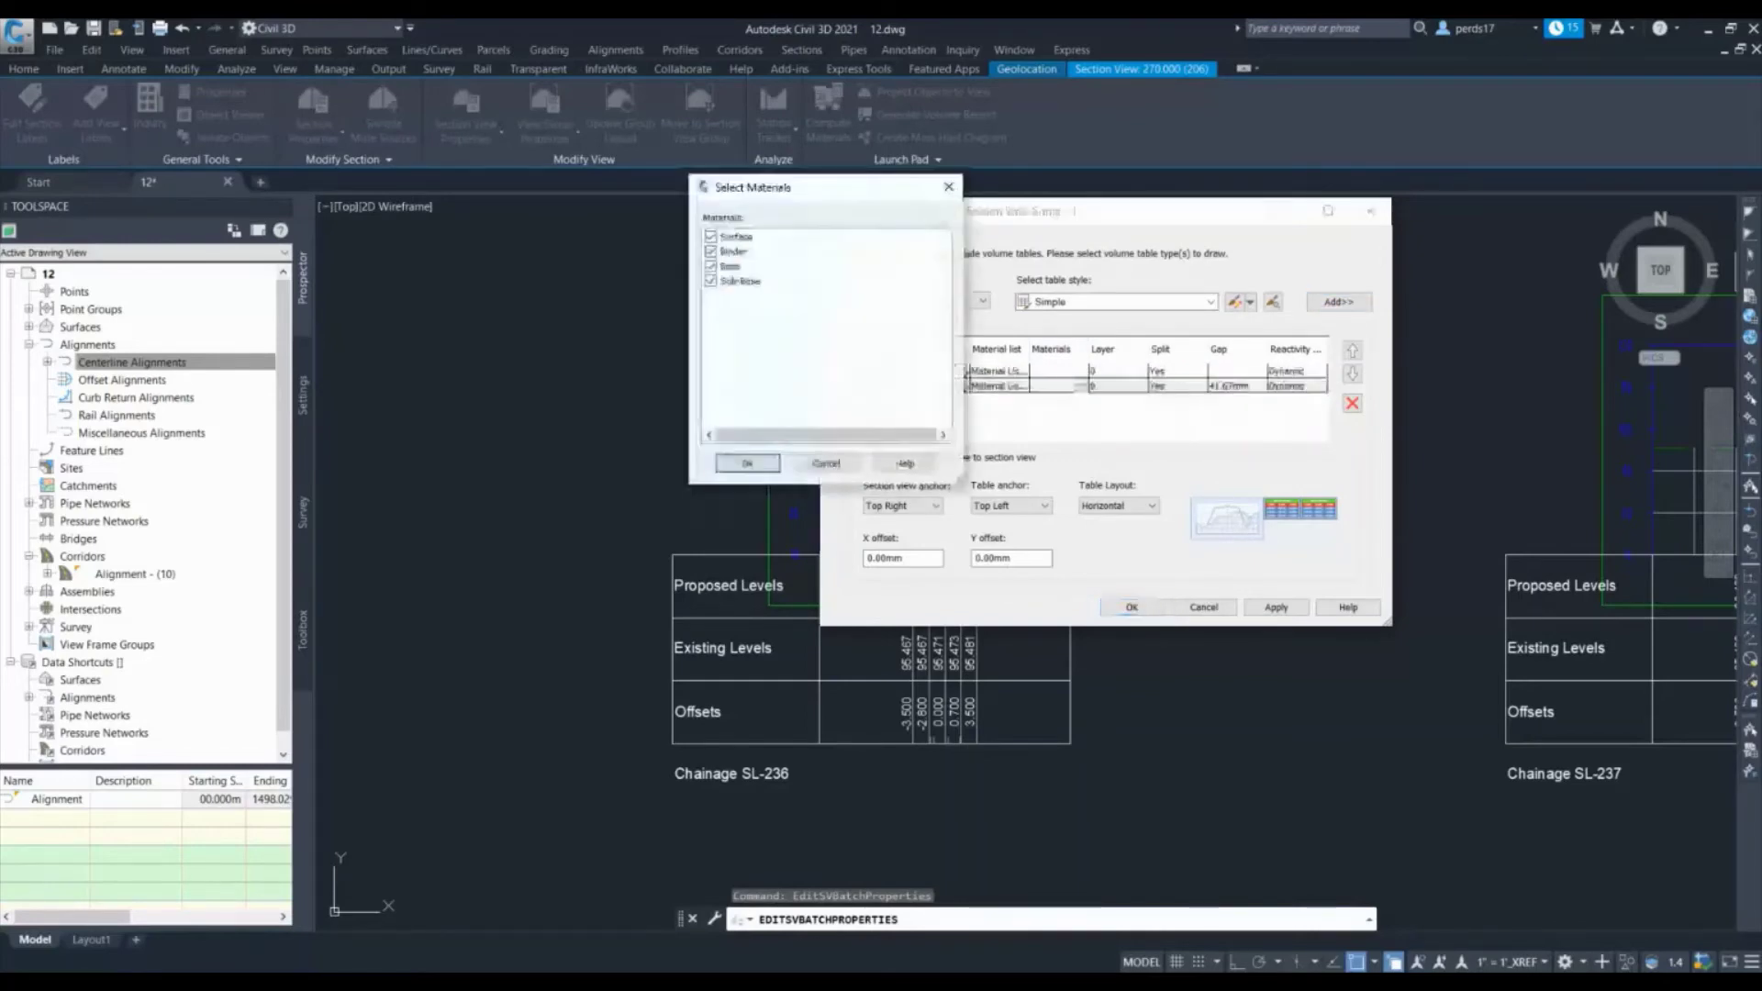
click(746, 463)
Set the Material table's gap to 20 mm and apply the volume table changes to the section view group
click(1231, 387)
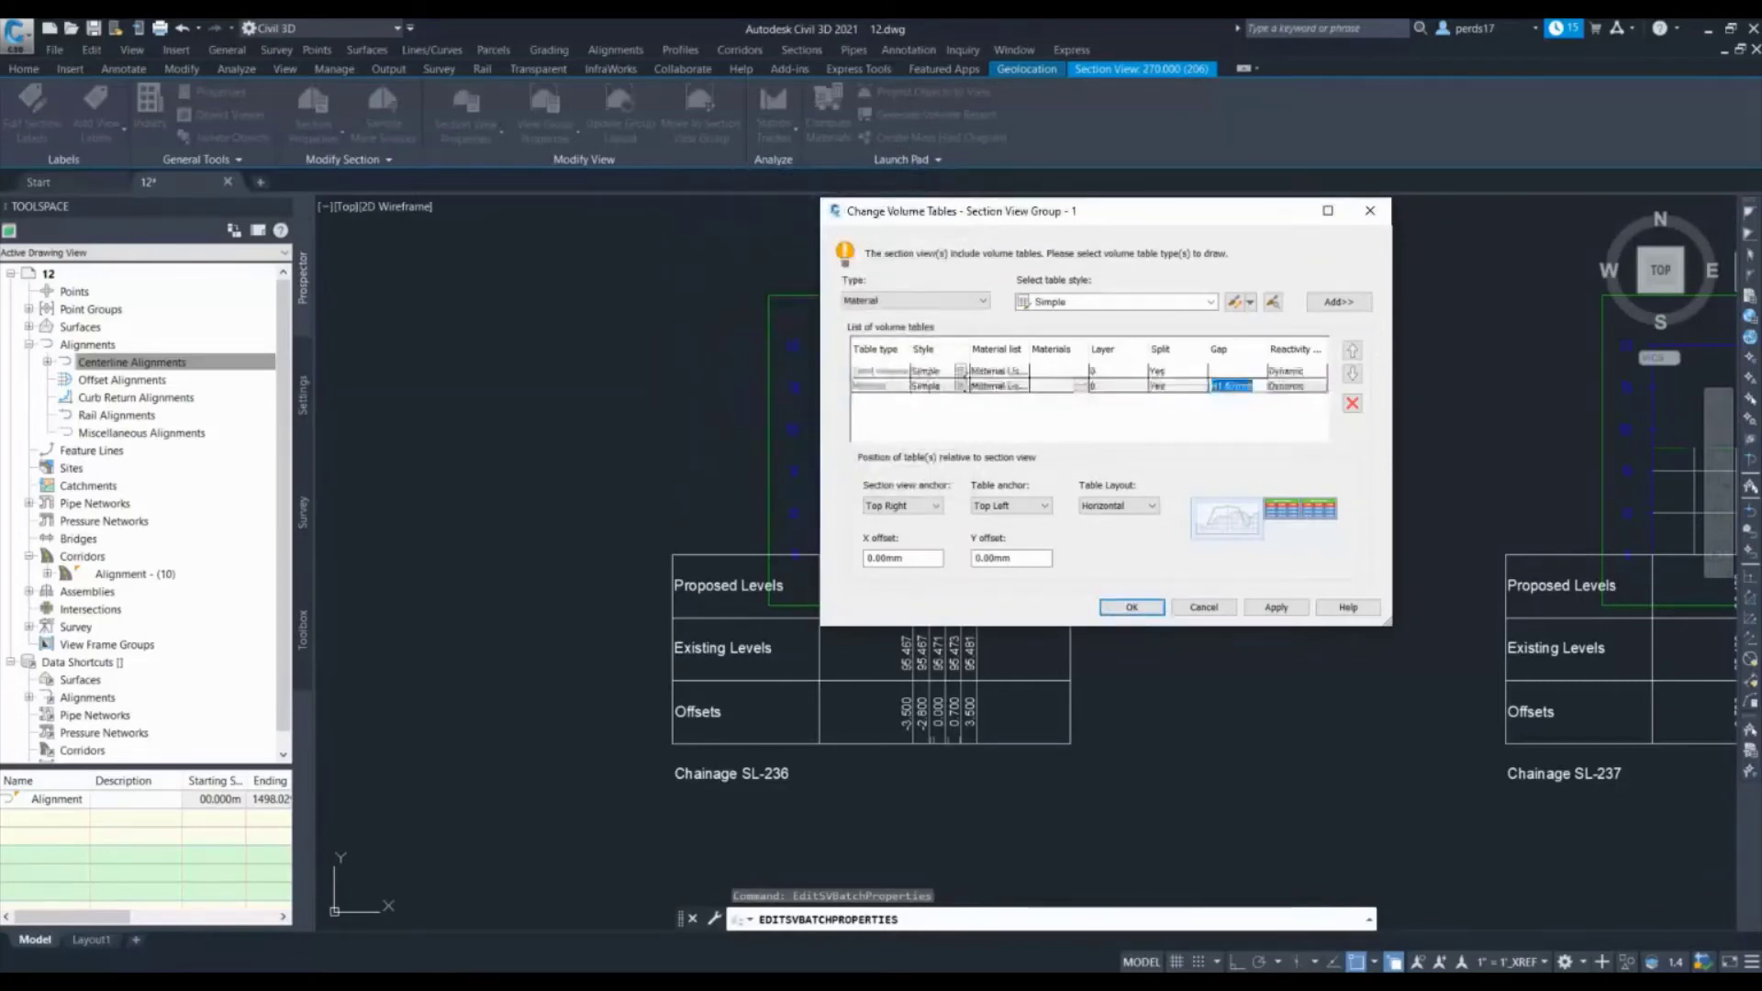
text(20)
key(Return)
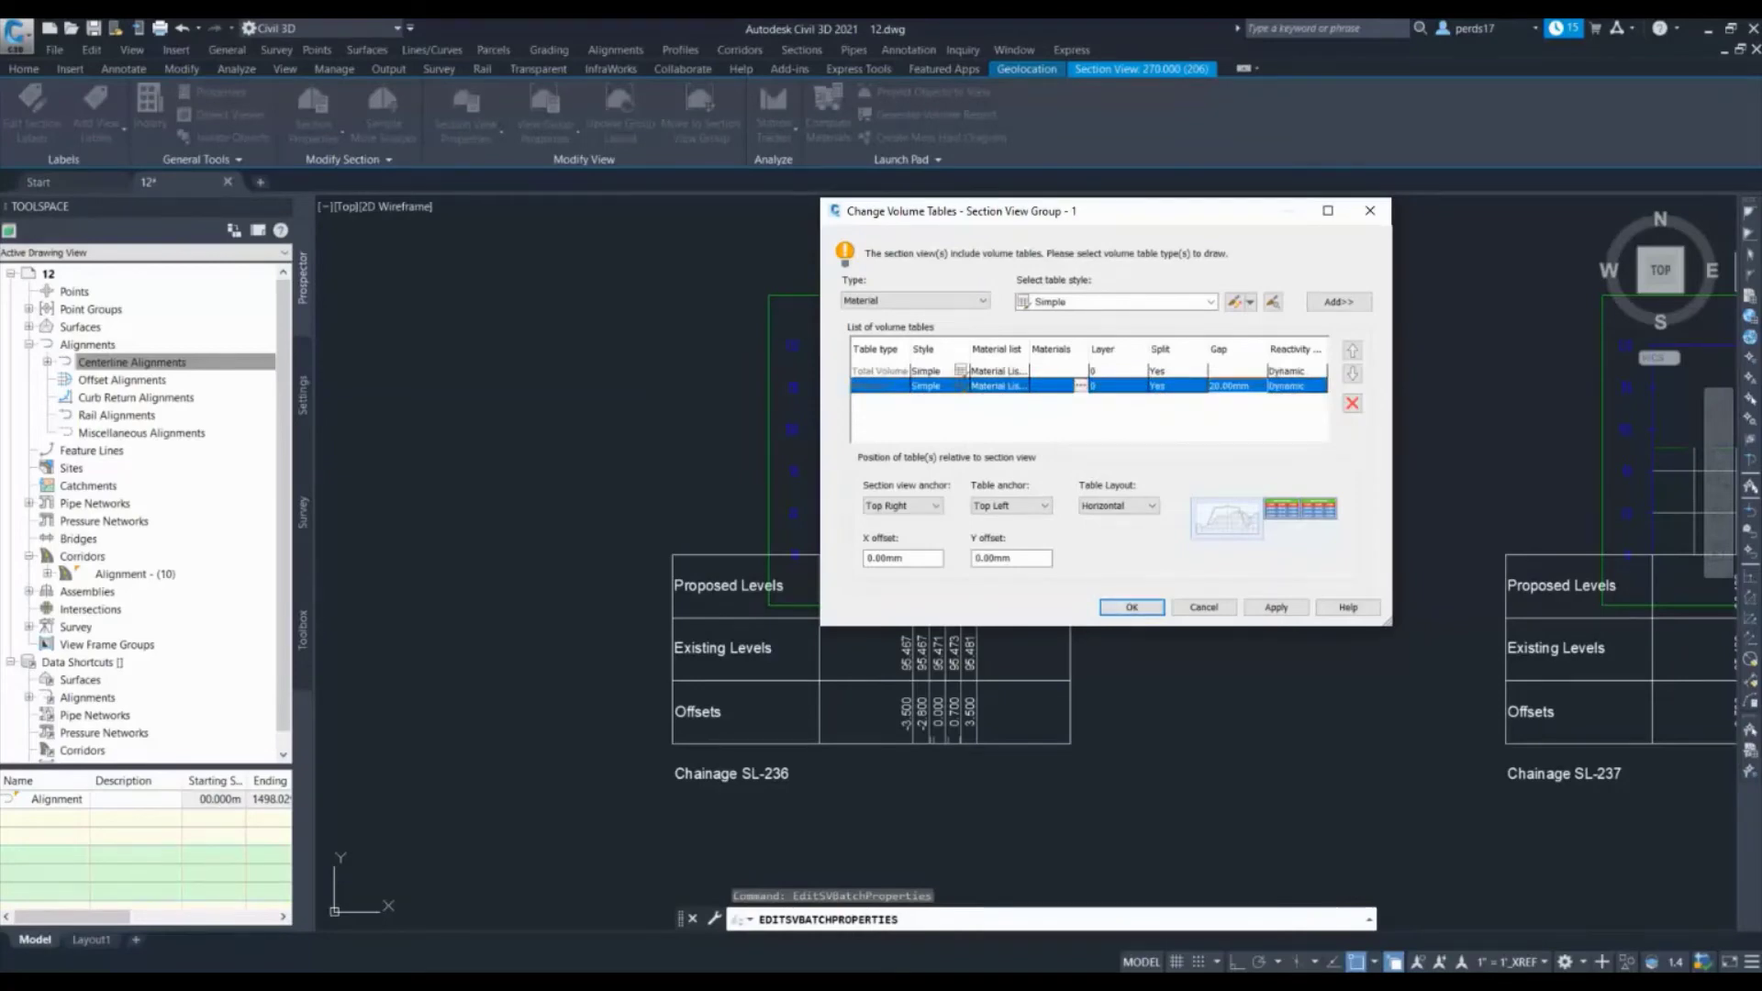
click(1132, 607)
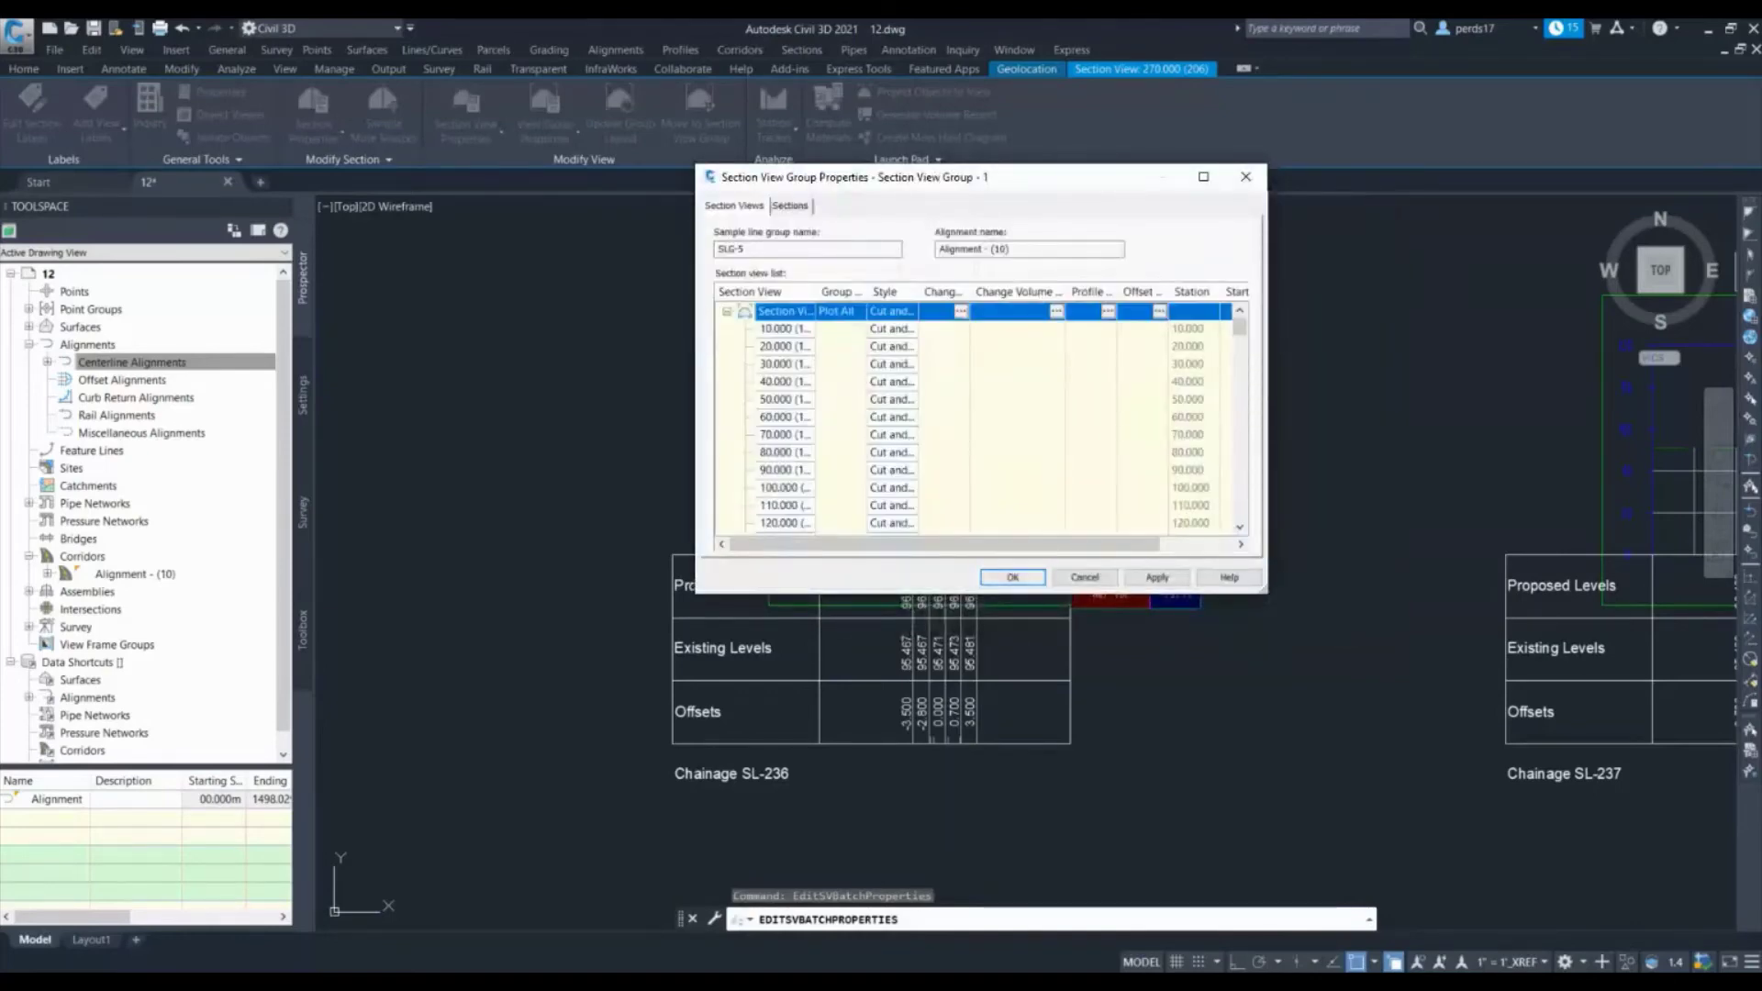
click(995, 575)
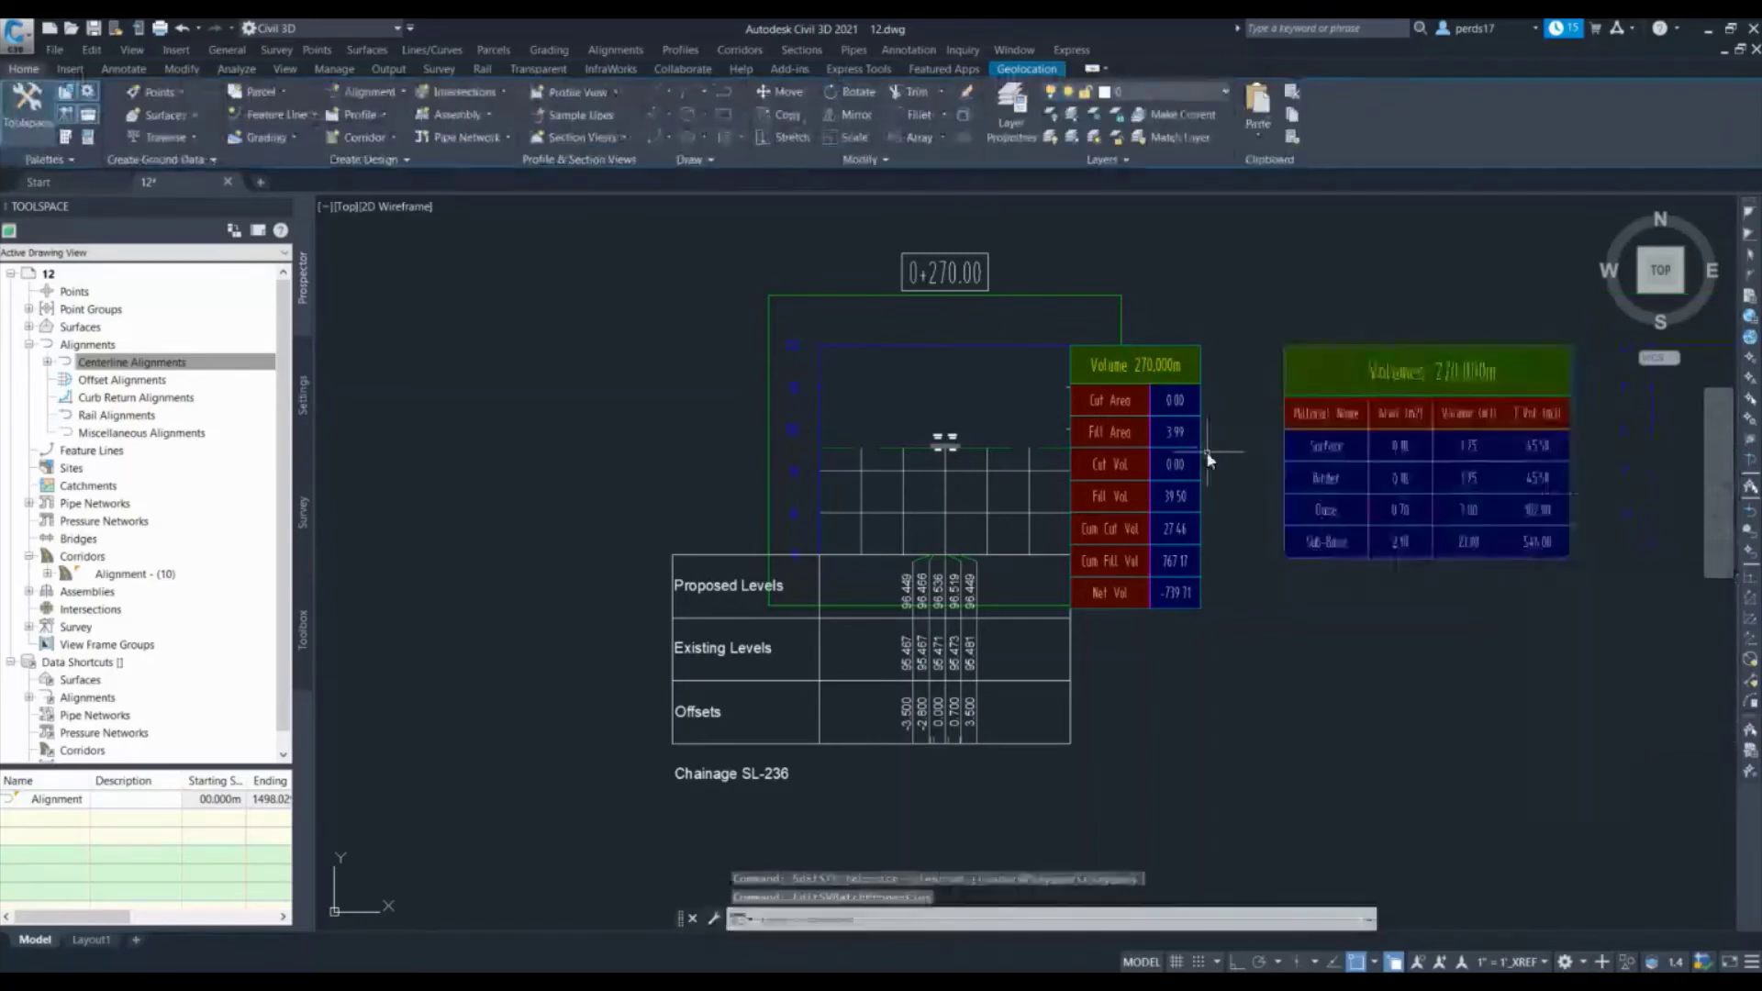
Update the layout of the section view group so the views are spaced clear of the added material tables
scroll(1356, 435, up, 5)
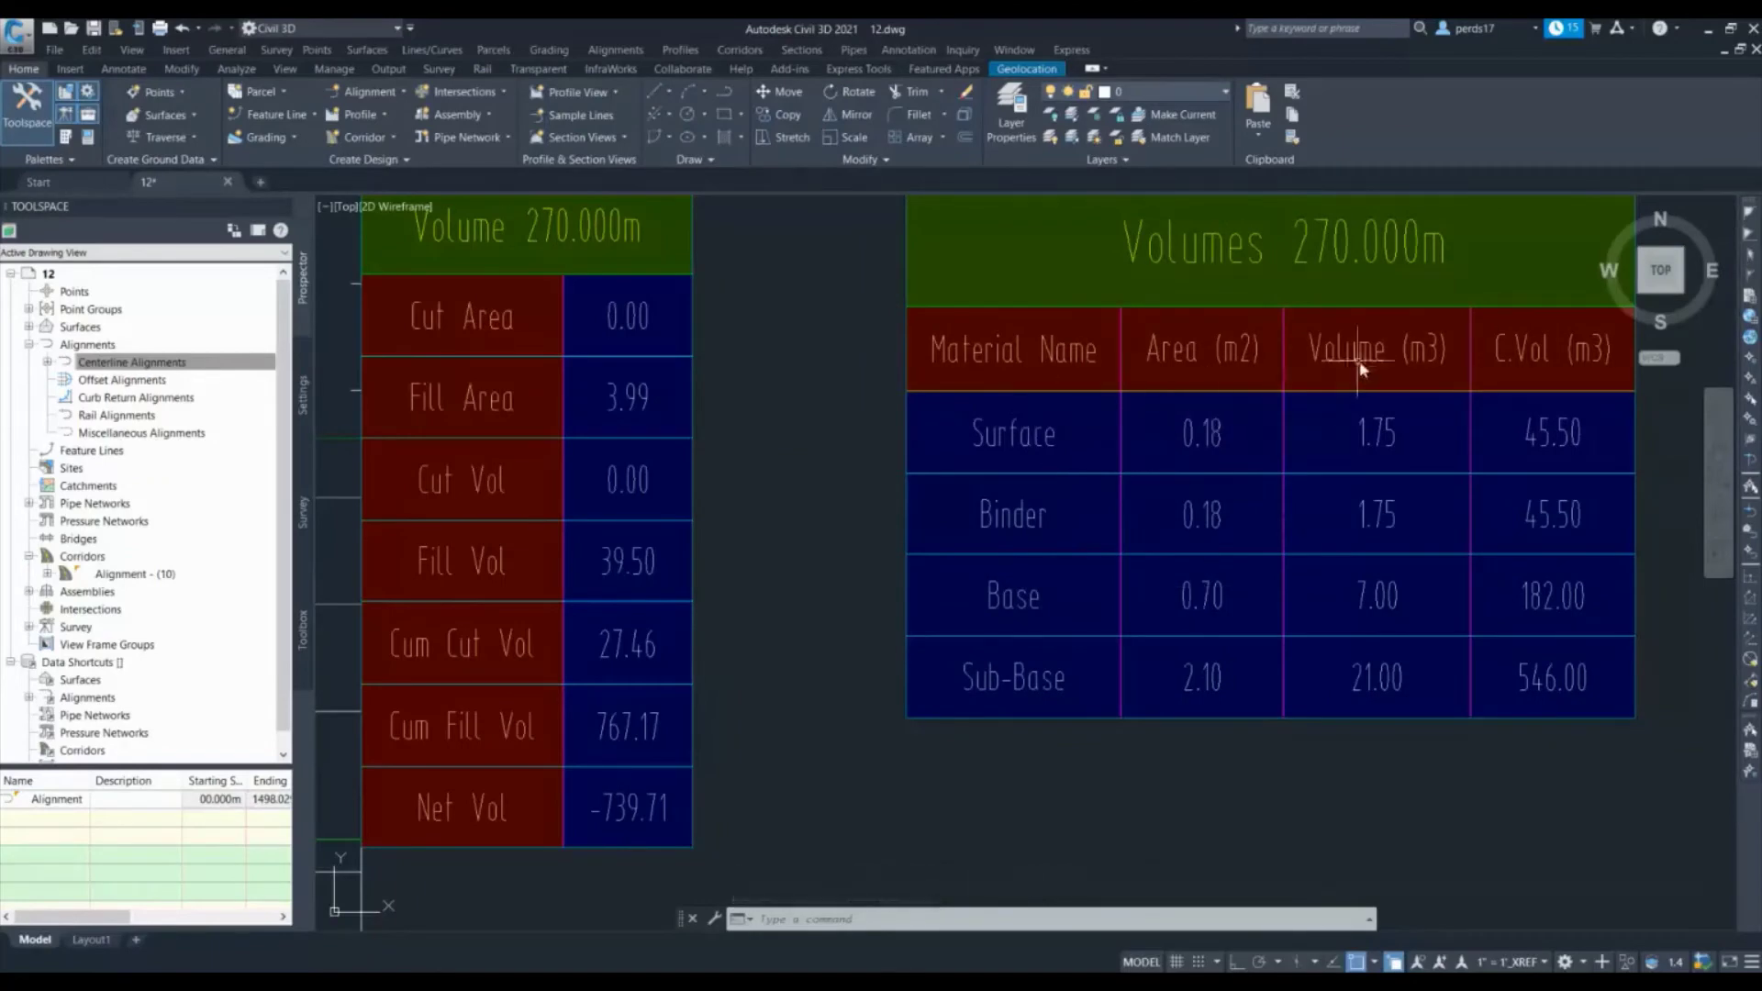
scroll(1495, 411, down, 10)
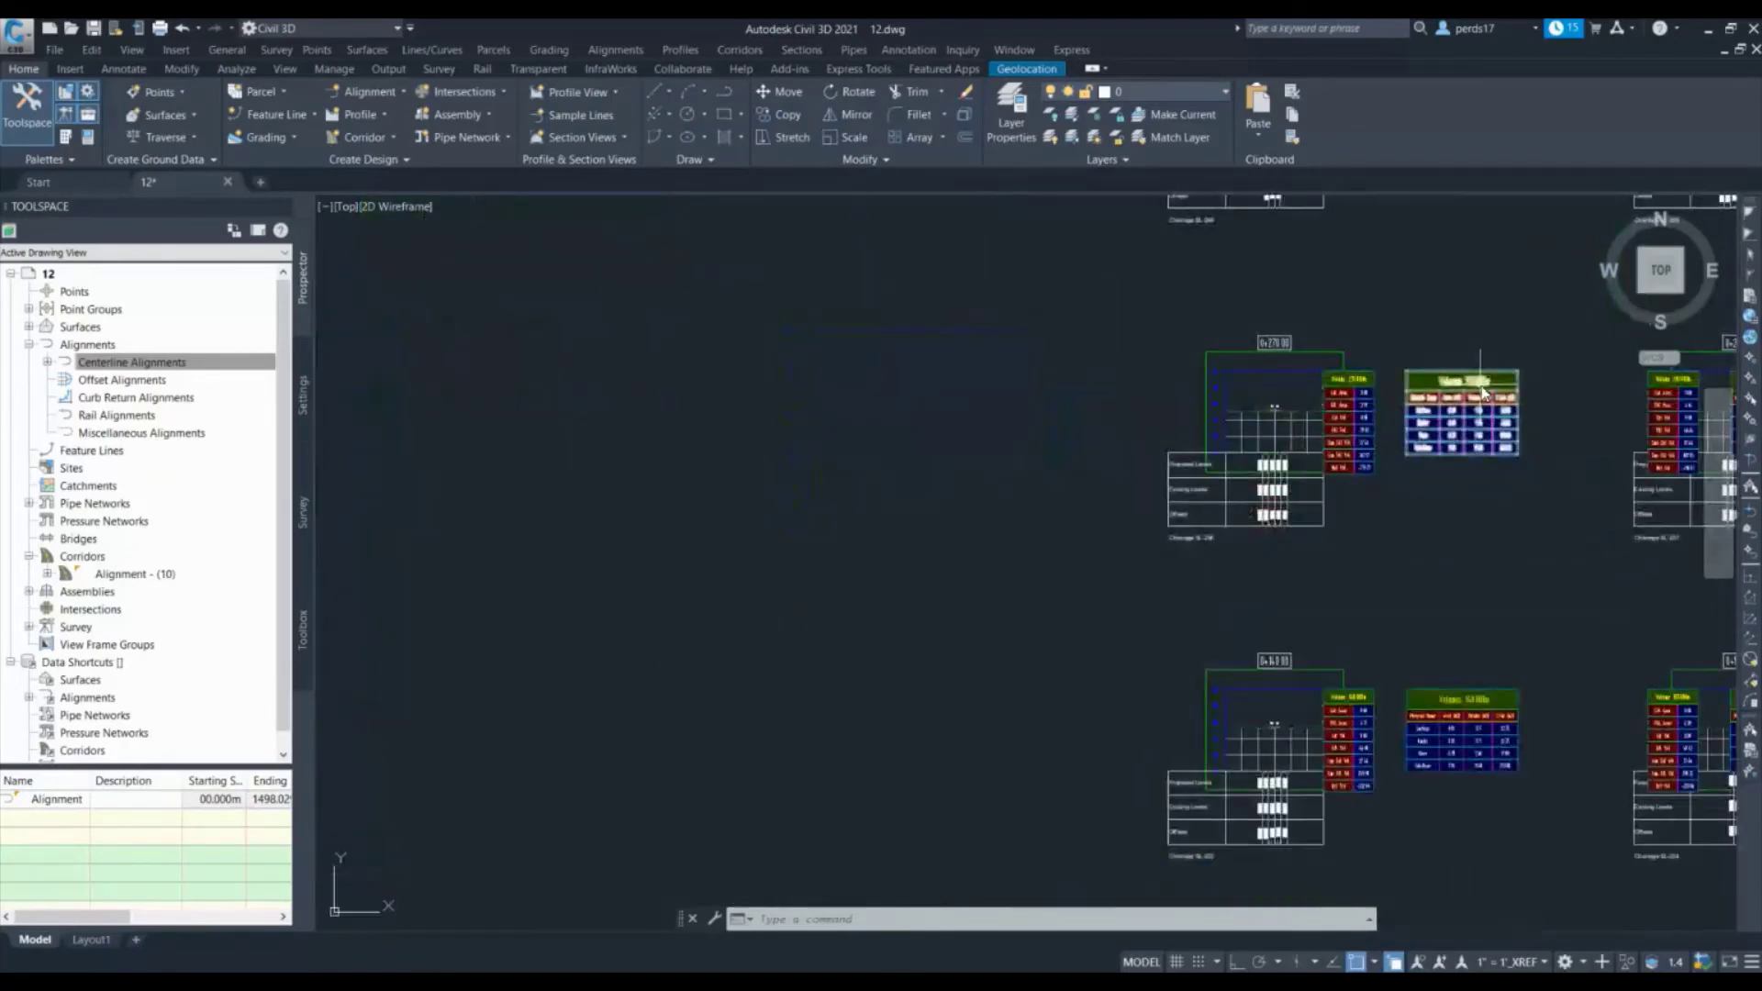
scroll(1560, 404, up, 4)
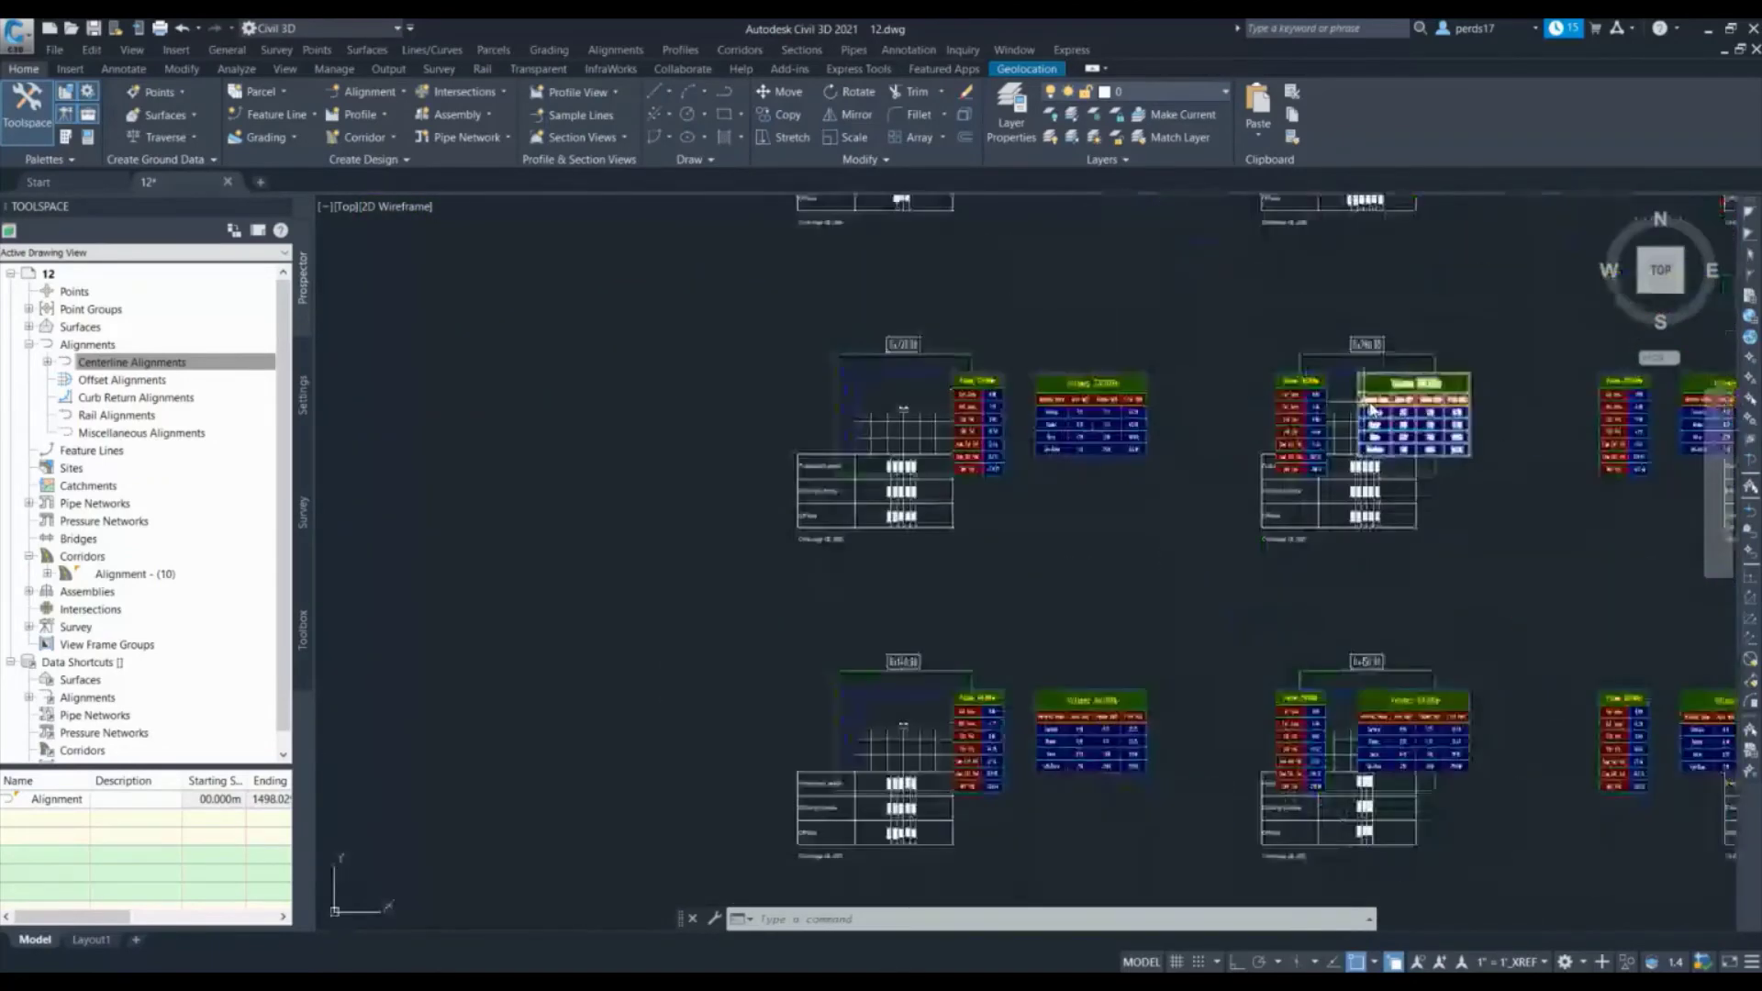
click(800, 456)
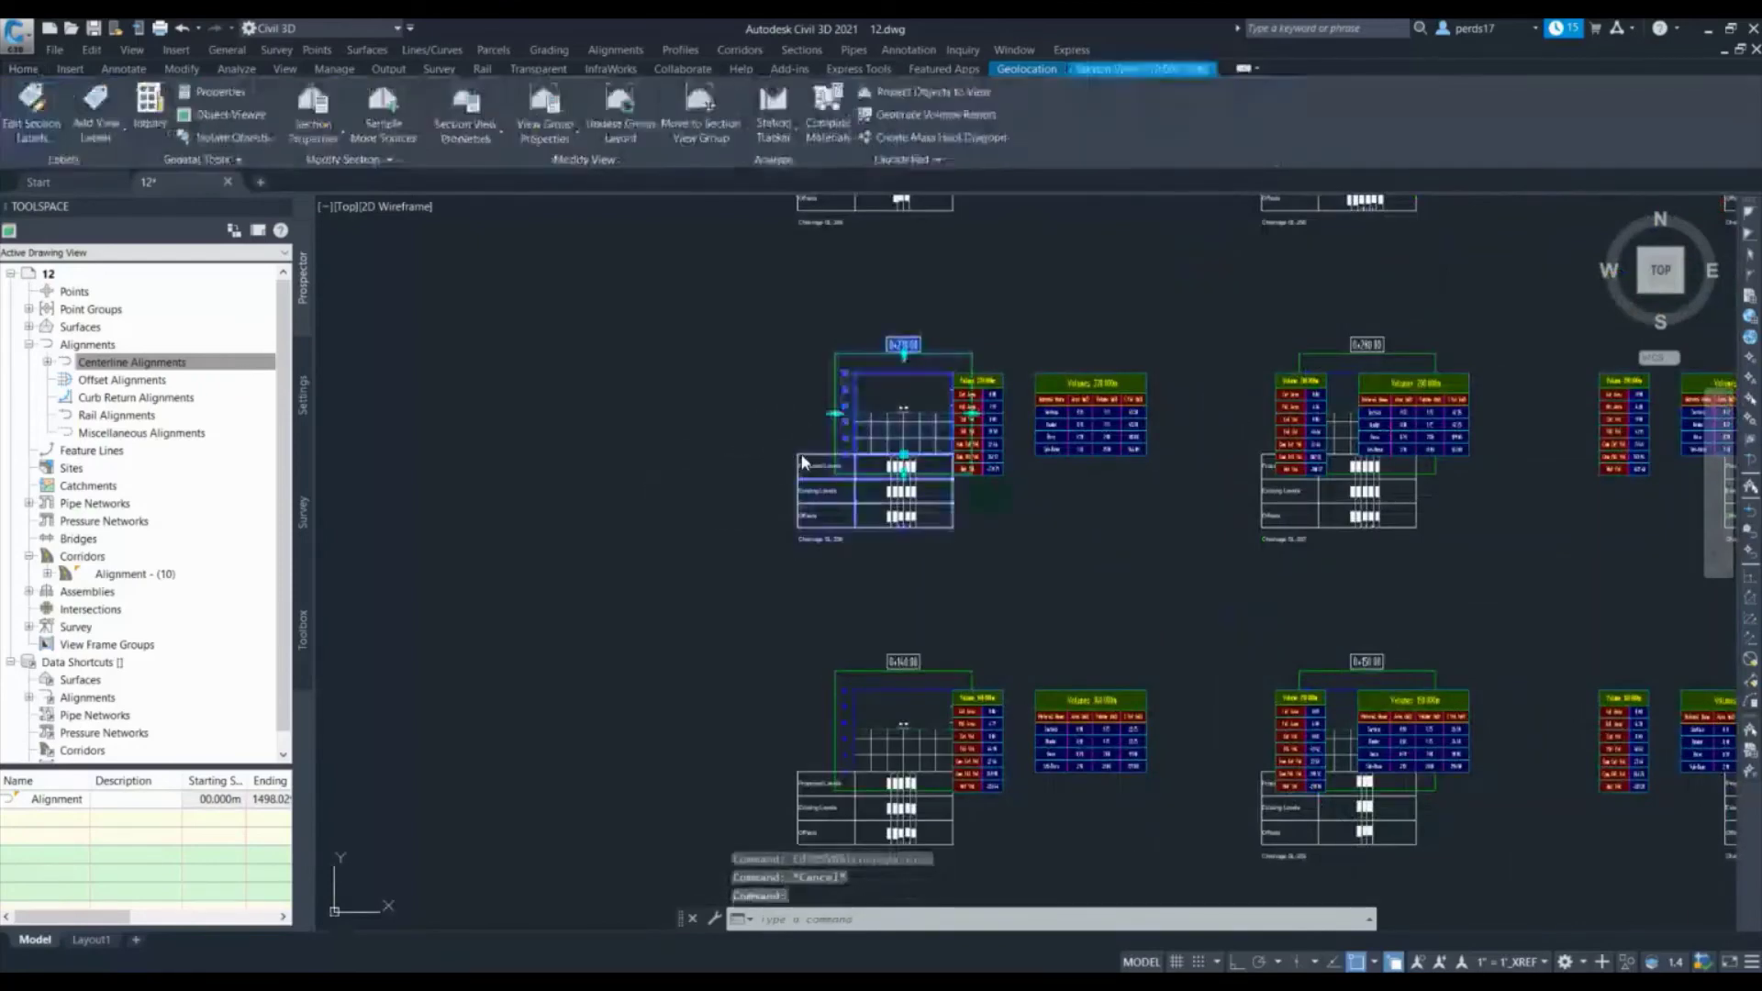
right_click(799, 455)
key(Escape)
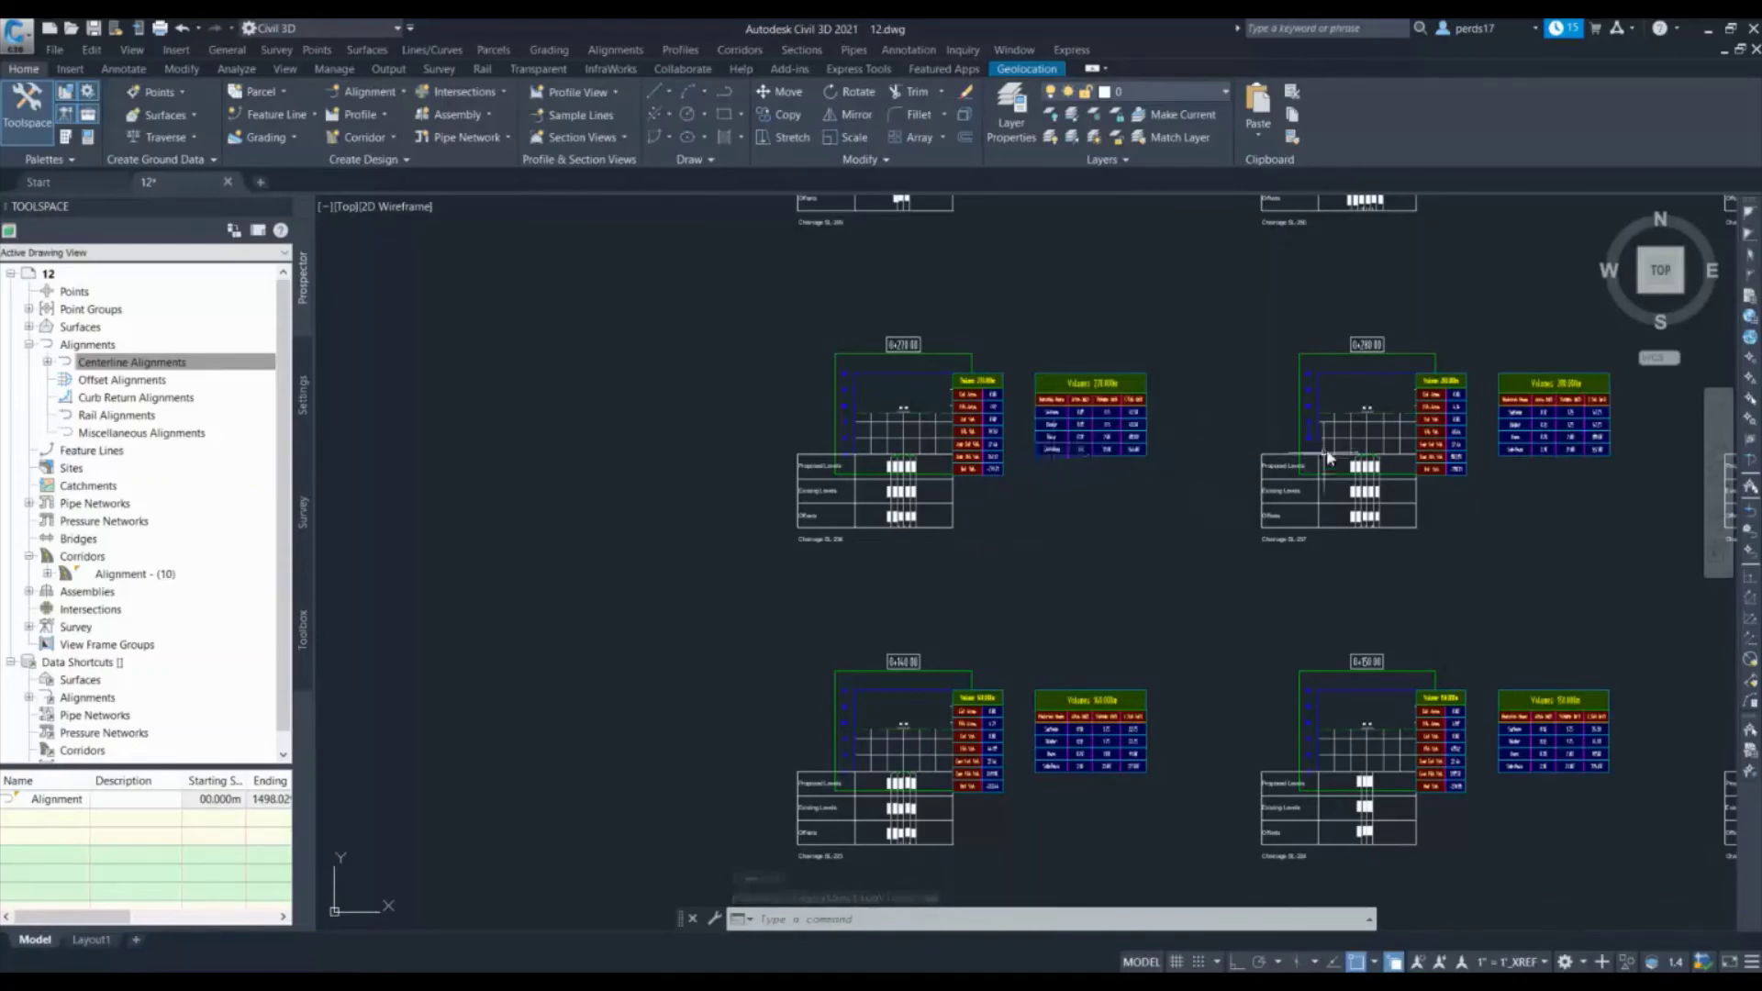
scroll(1135, 525, down, 3)
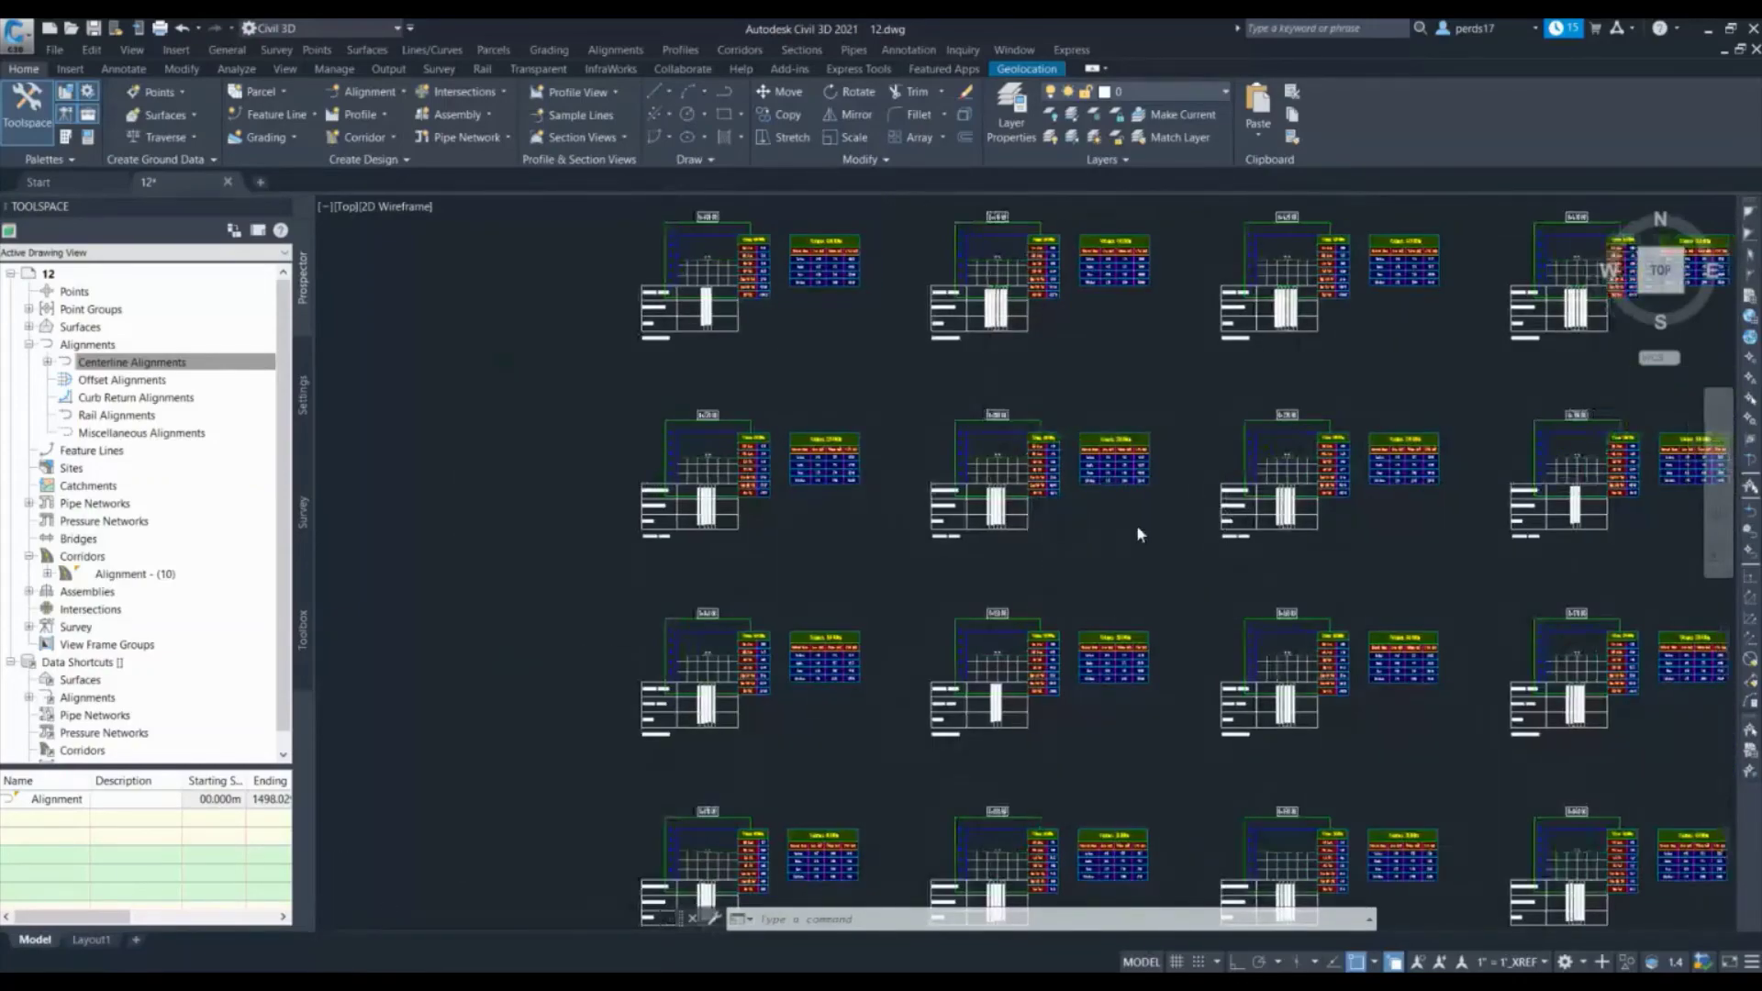
Raise all PVIs of the design profile by an elevation change of 0.3
scroll(1138, 530, down, 6)
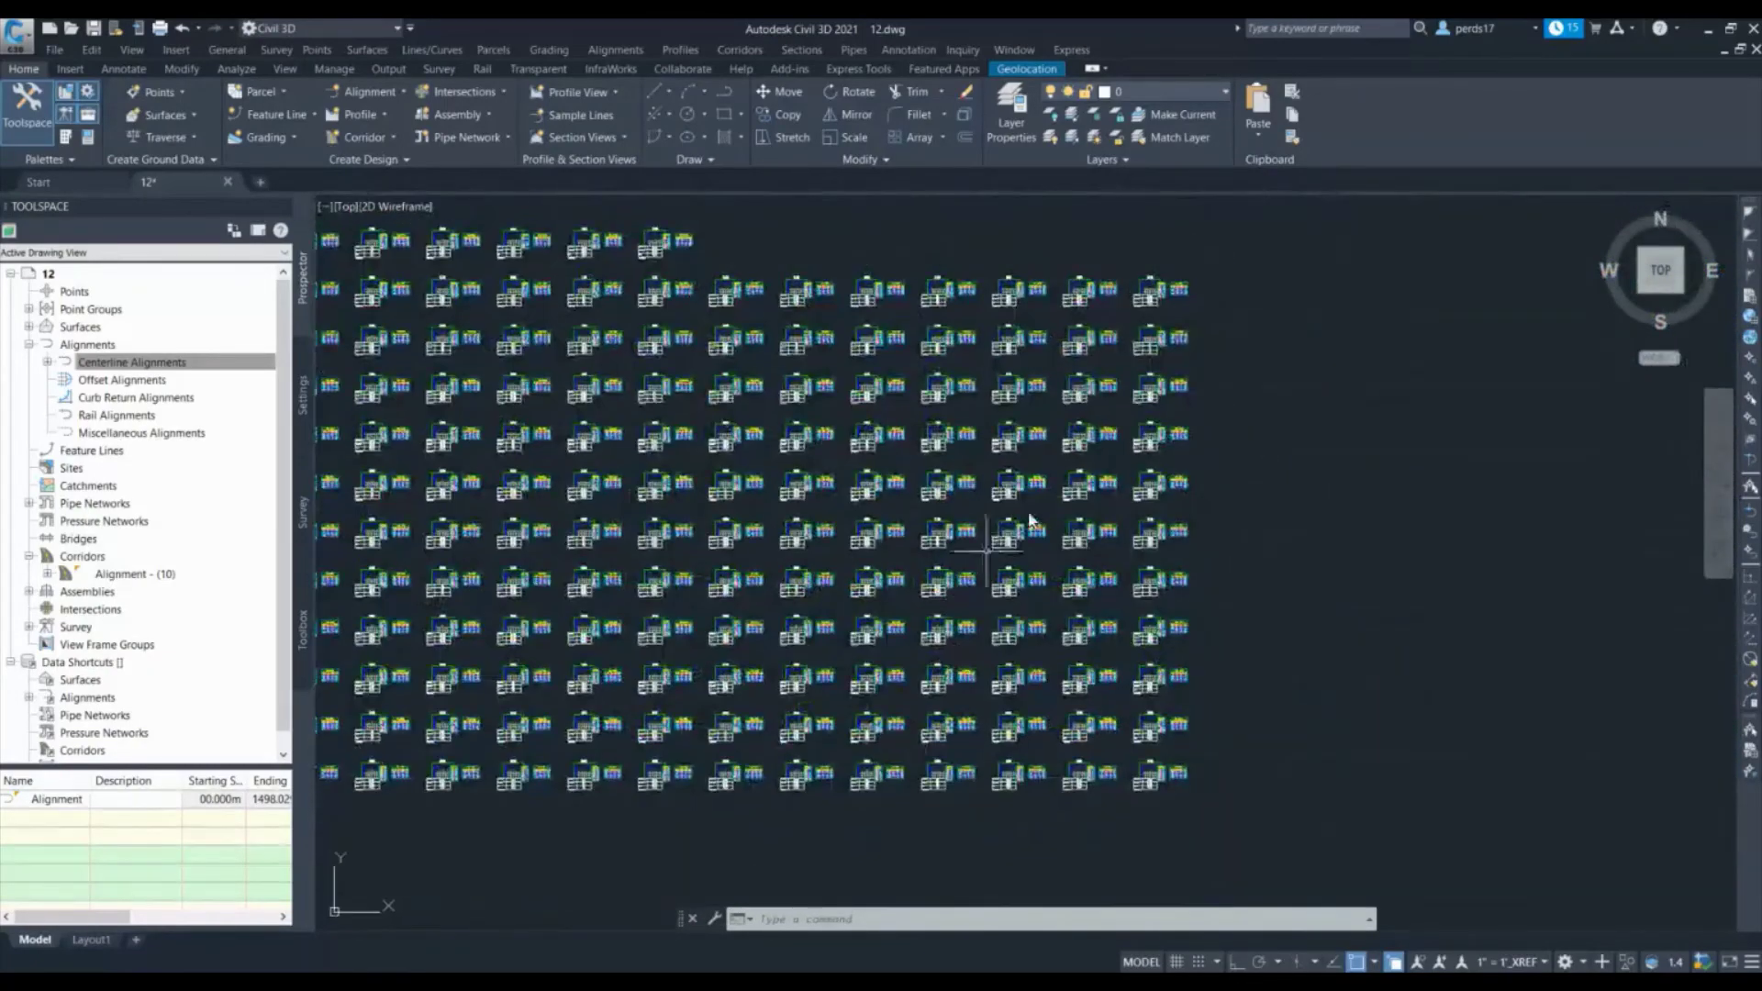
scroll(1153, 275, up, 12)
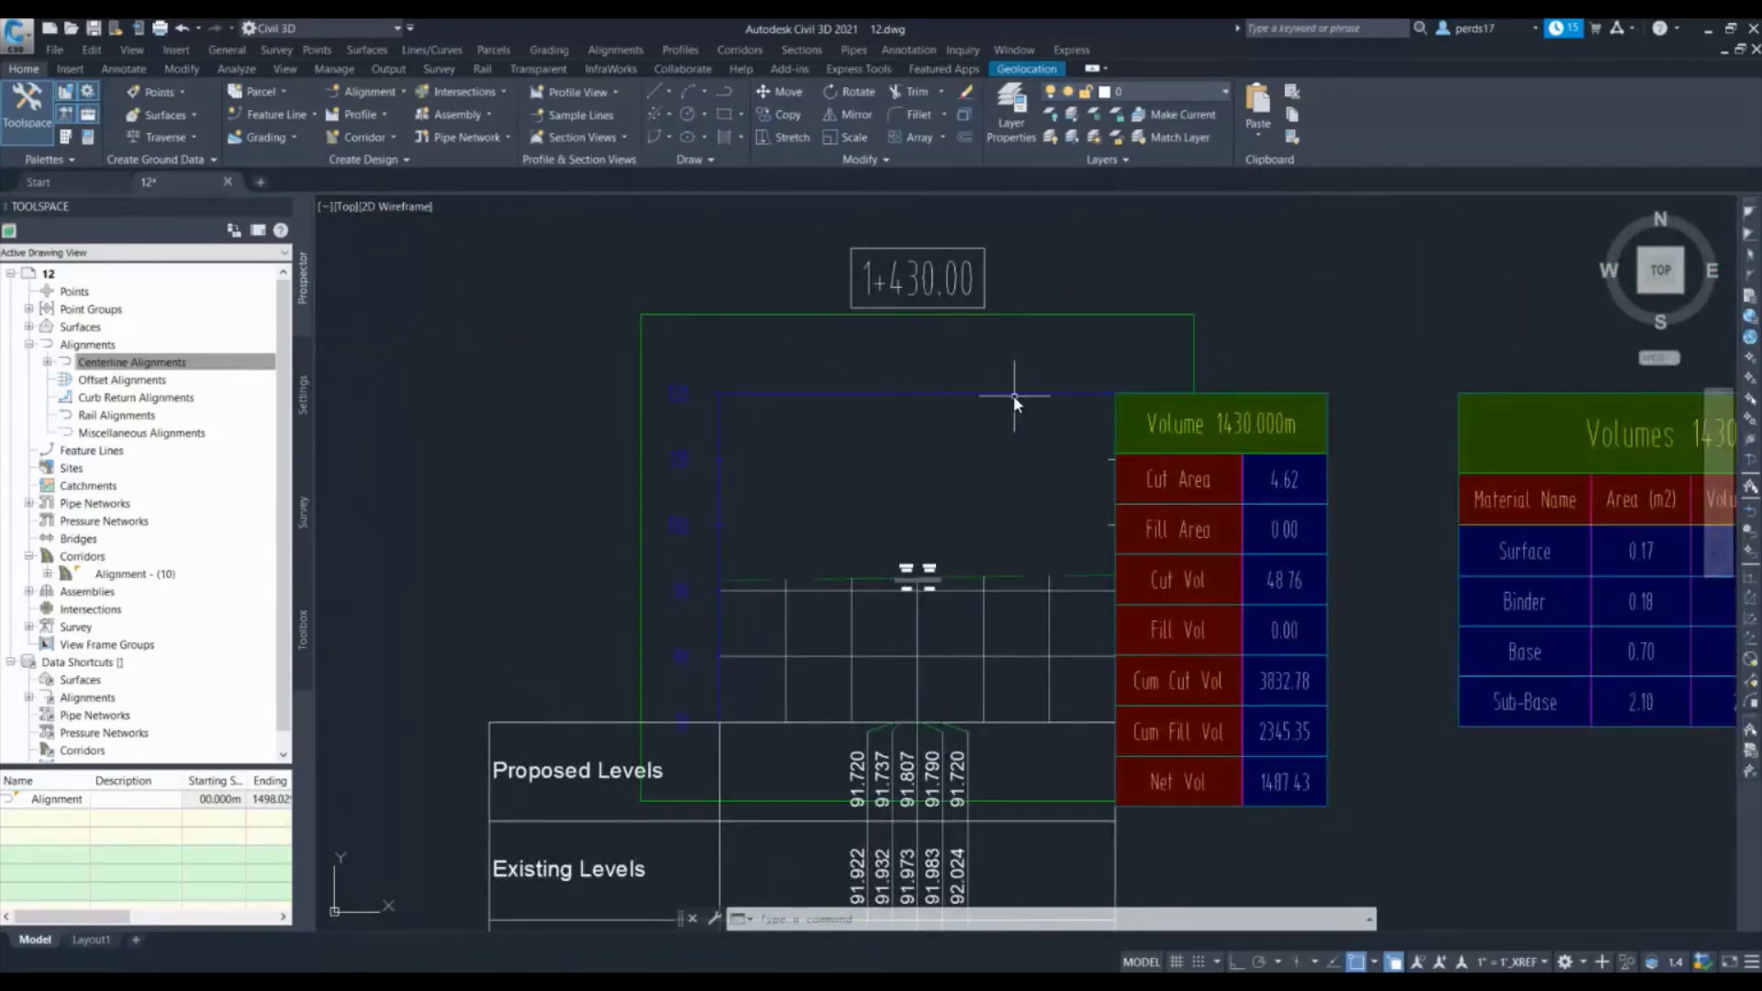
scroll(1013, 394, down, 2)
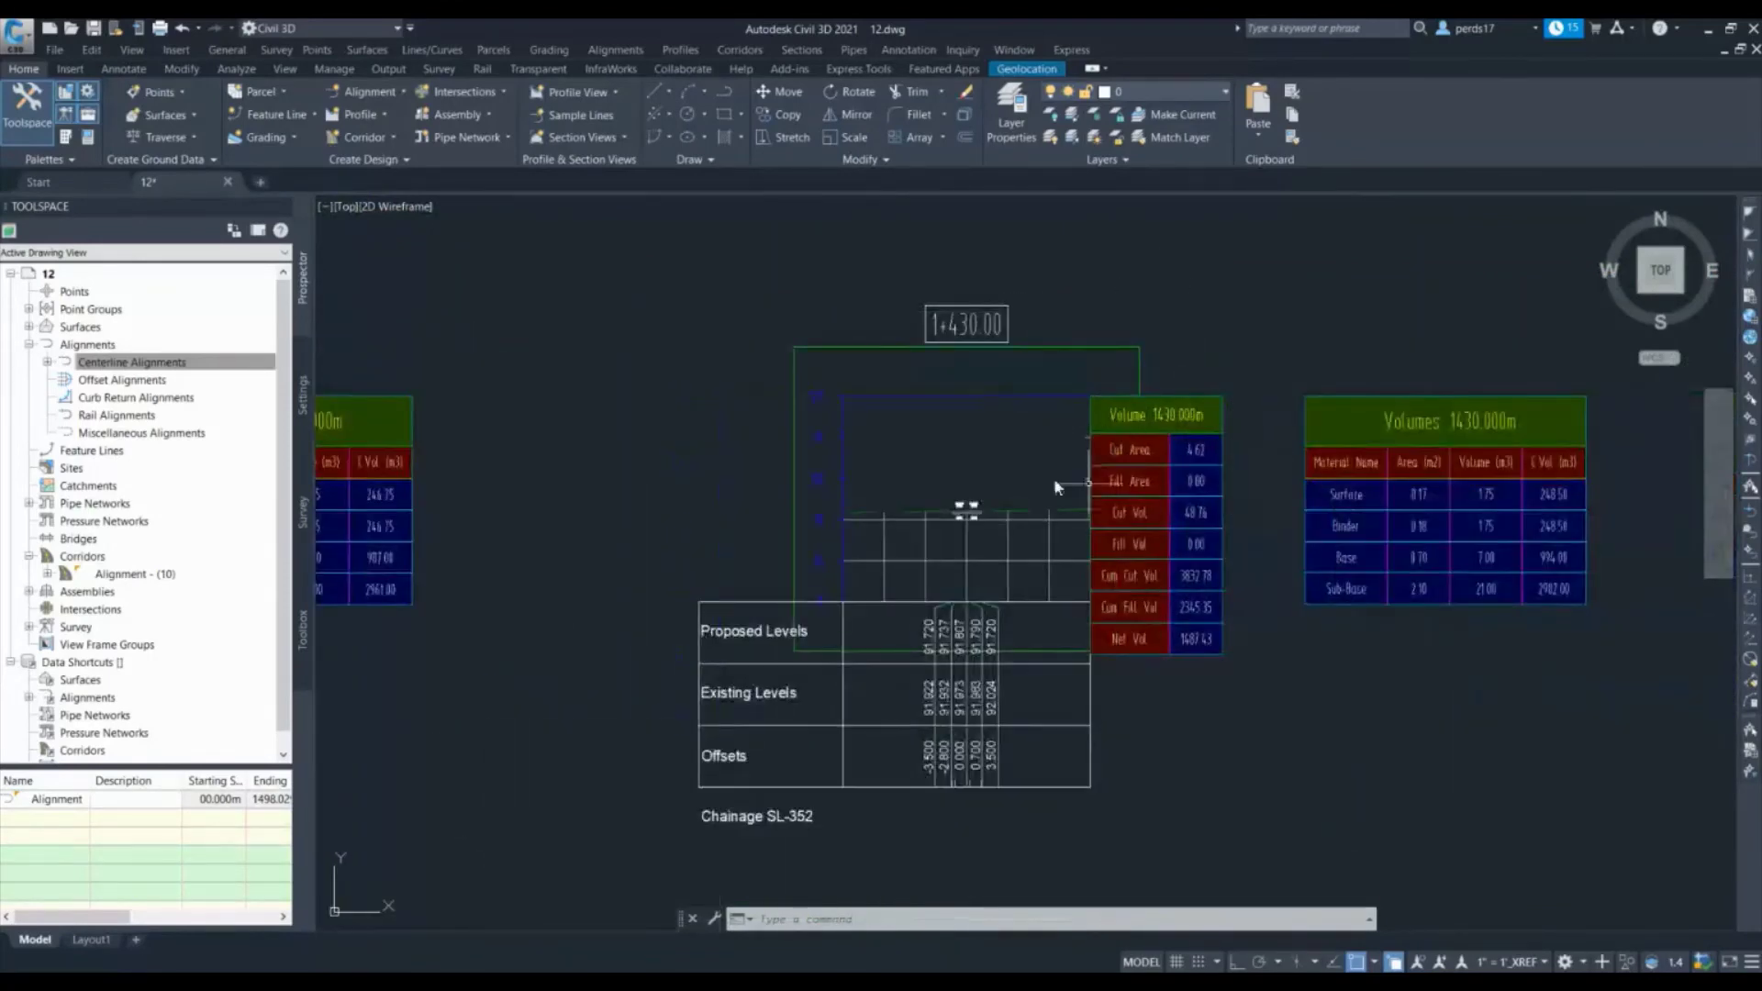
scroll(1341, 471, down, 10)
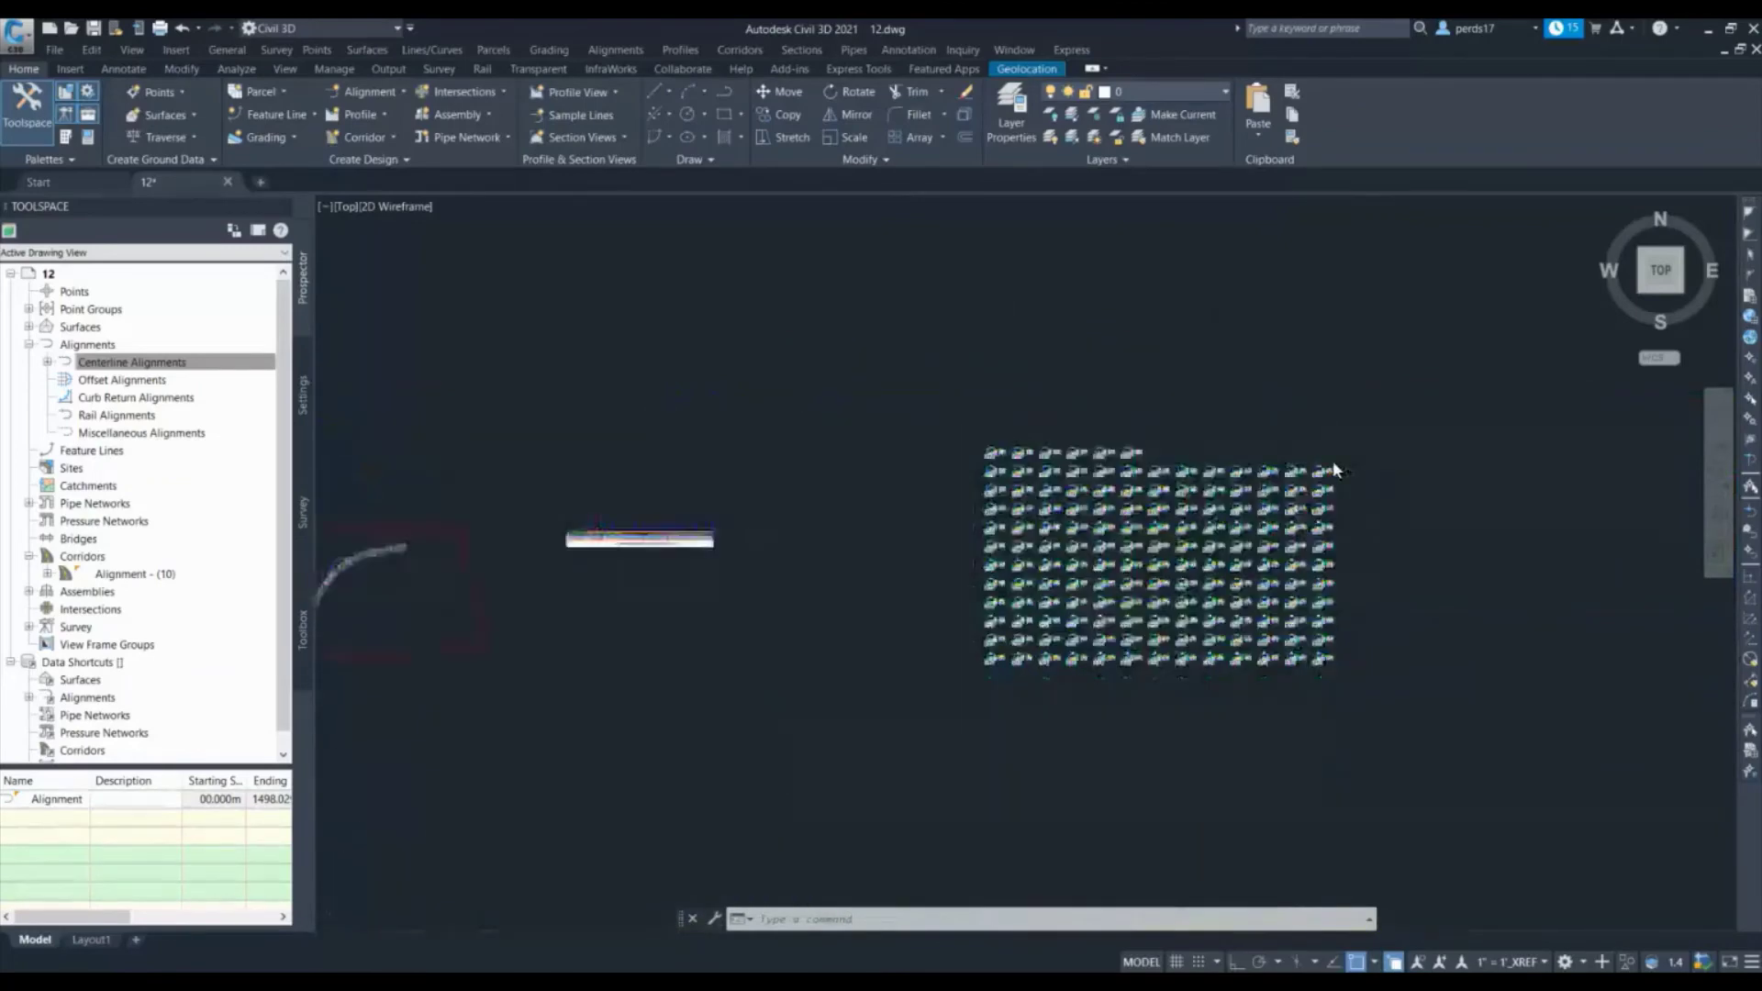
scroll(1335, 470, down, 3)
scroll(1054, 504, up, 12)
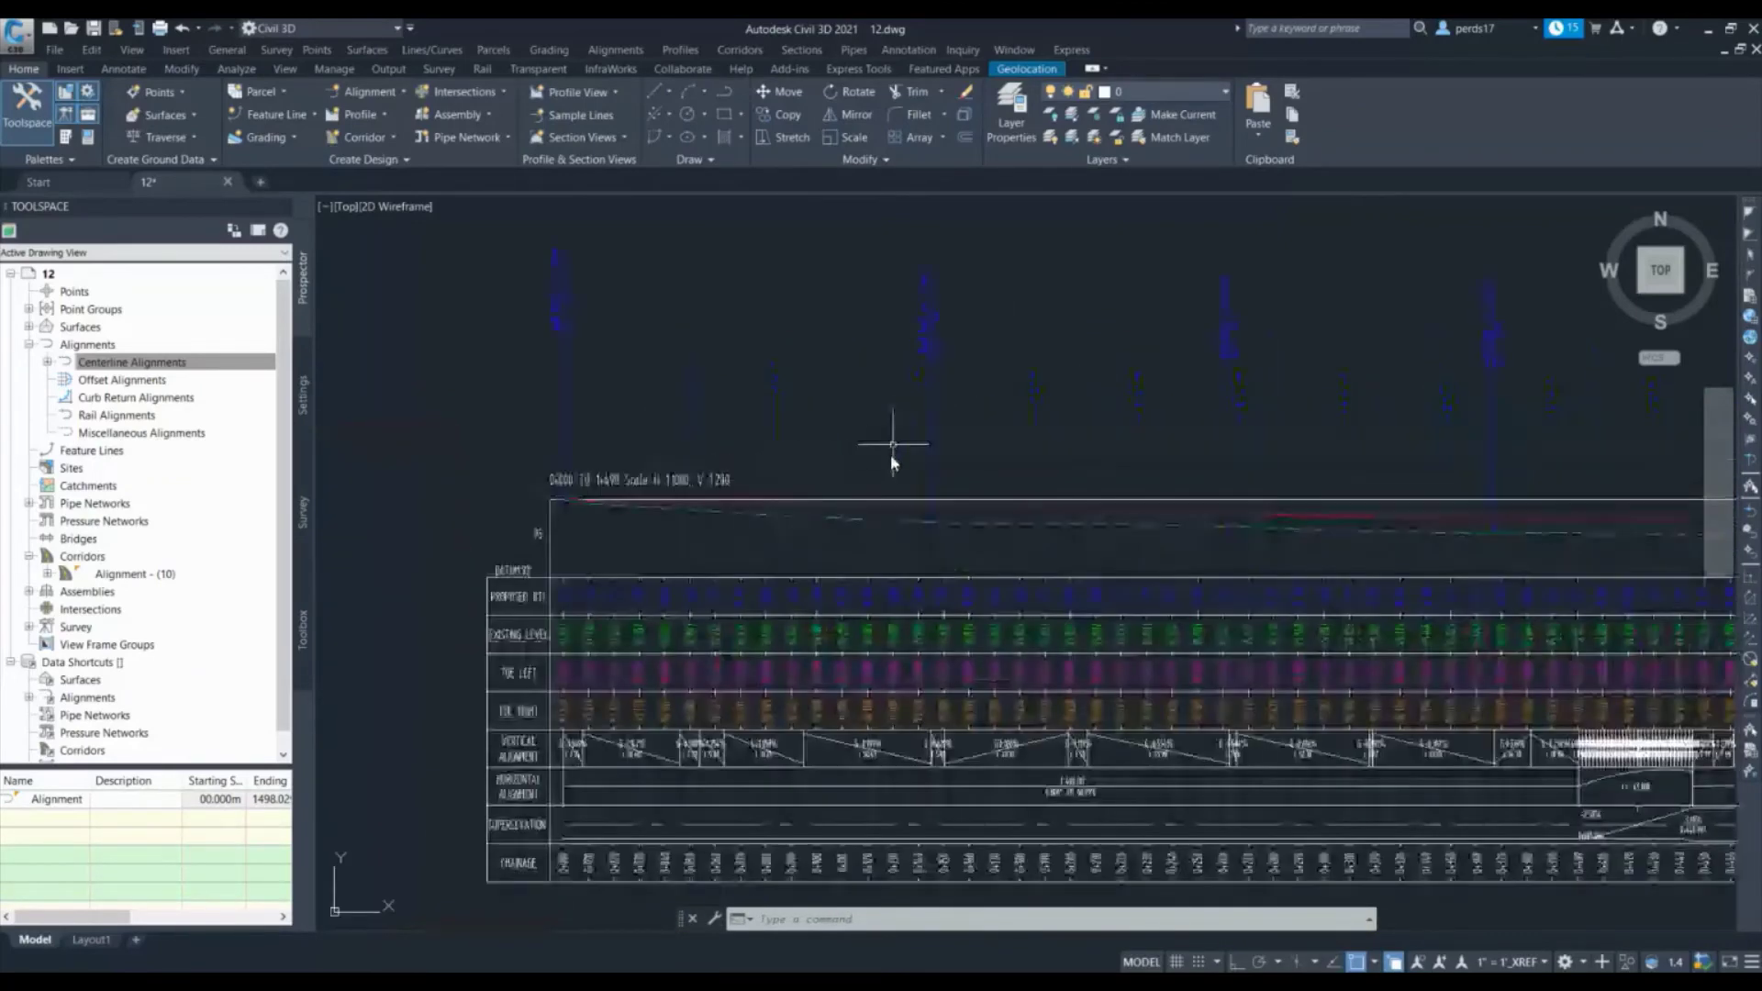
key(Escape)
click(905, 505)
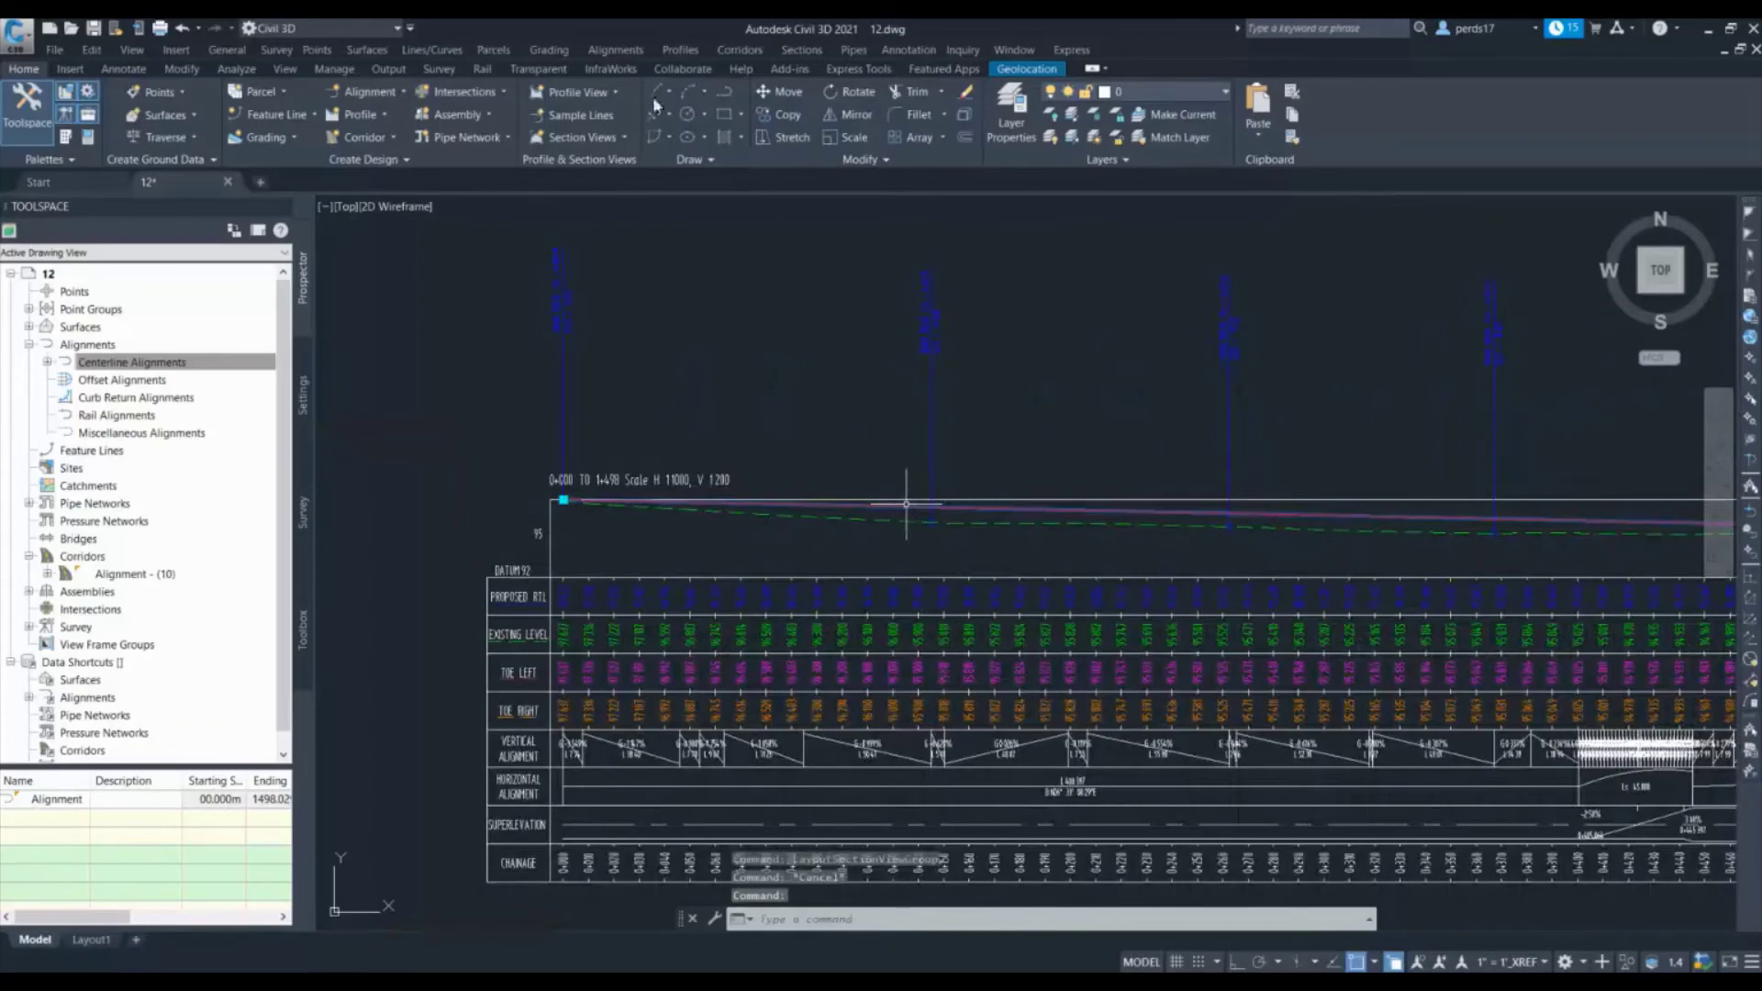
click(370, 112)
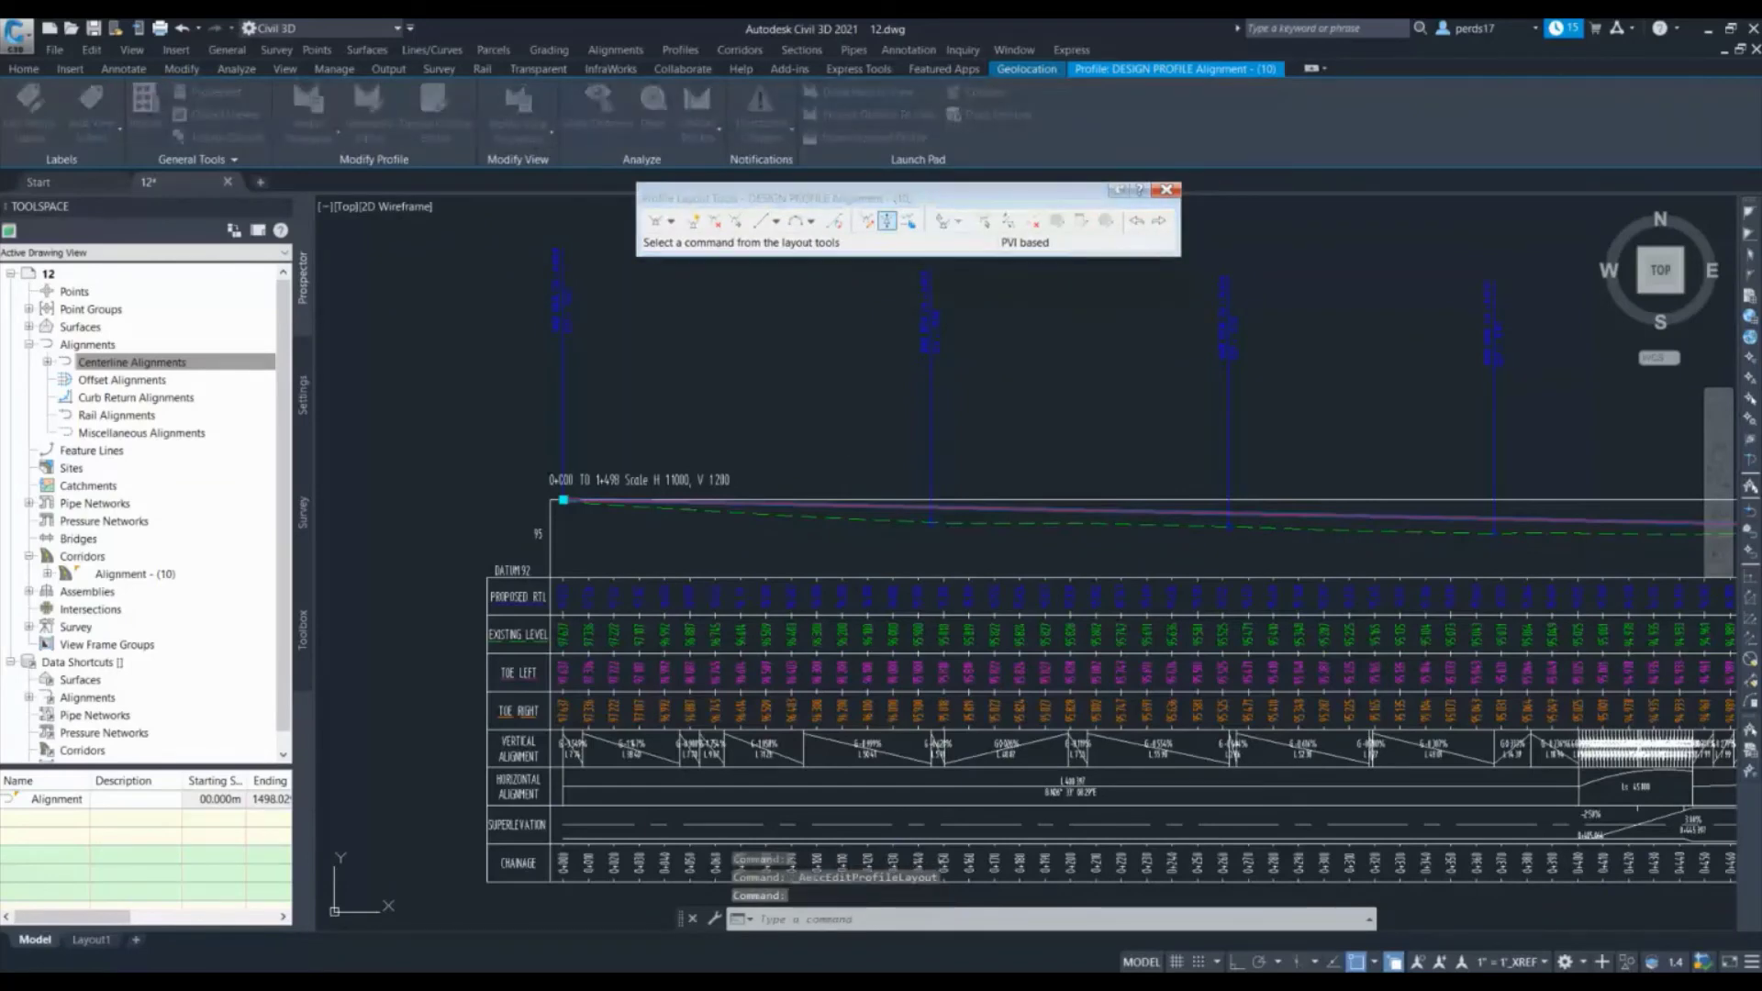
drag(631, 93, 1002, 291)
text(0.3)
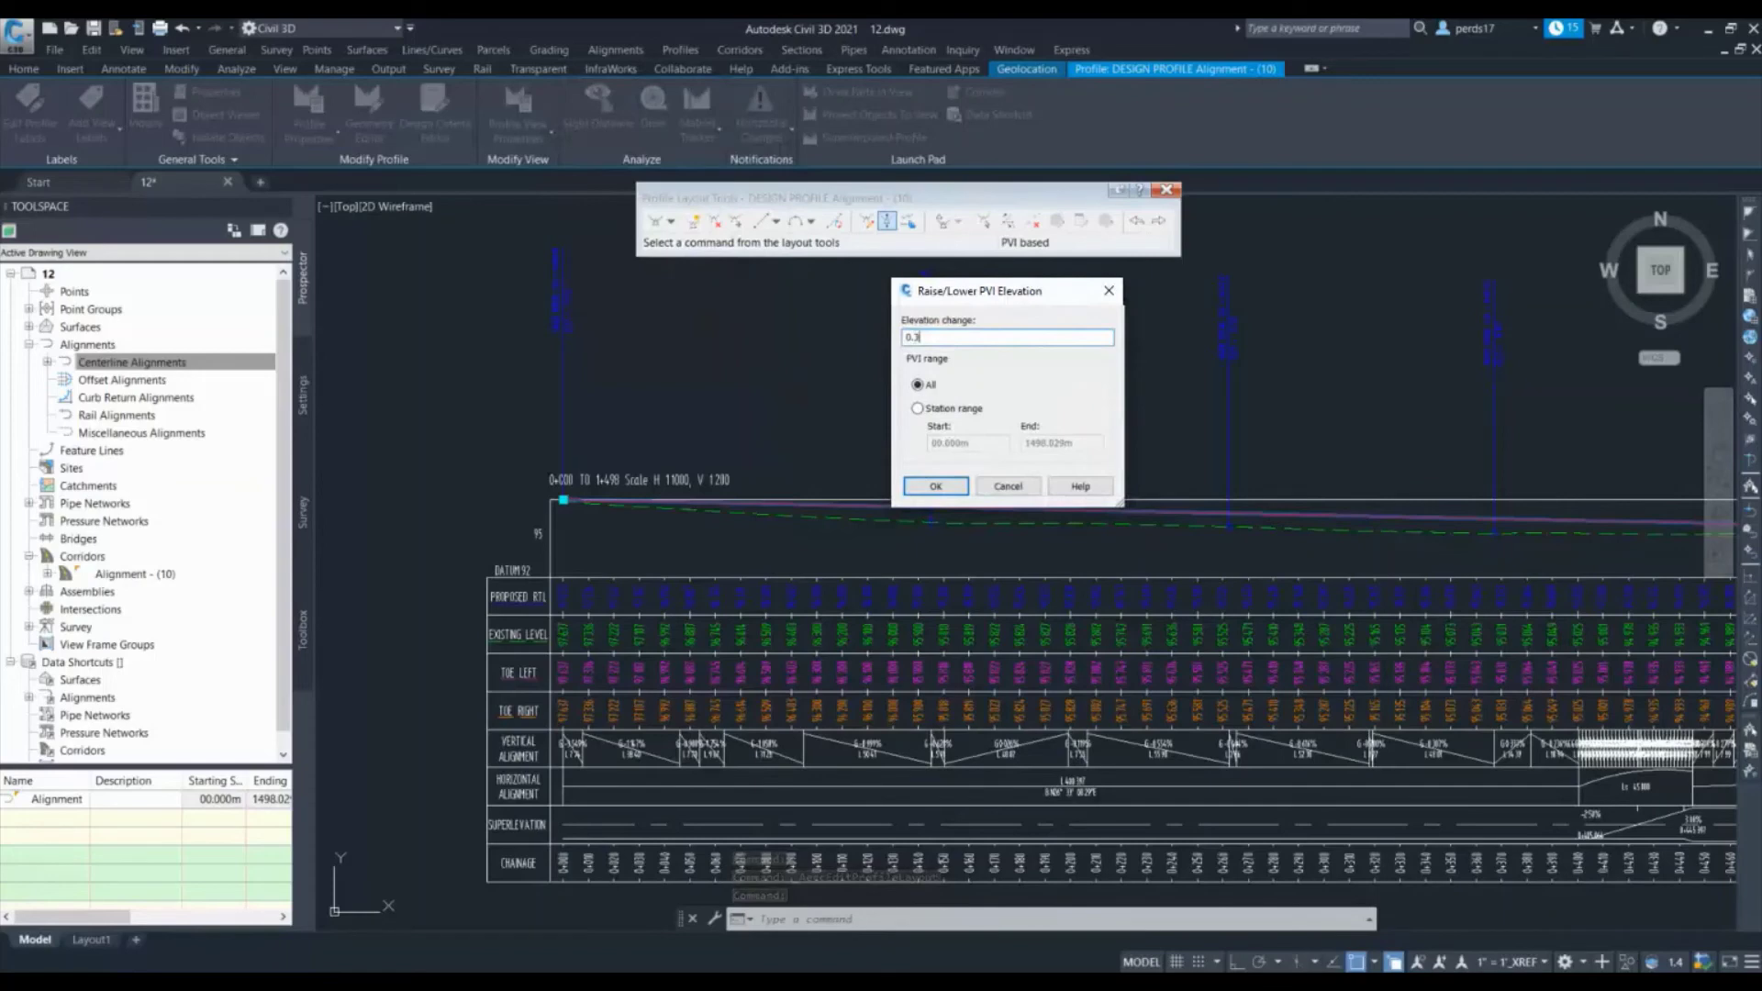
key(Return)
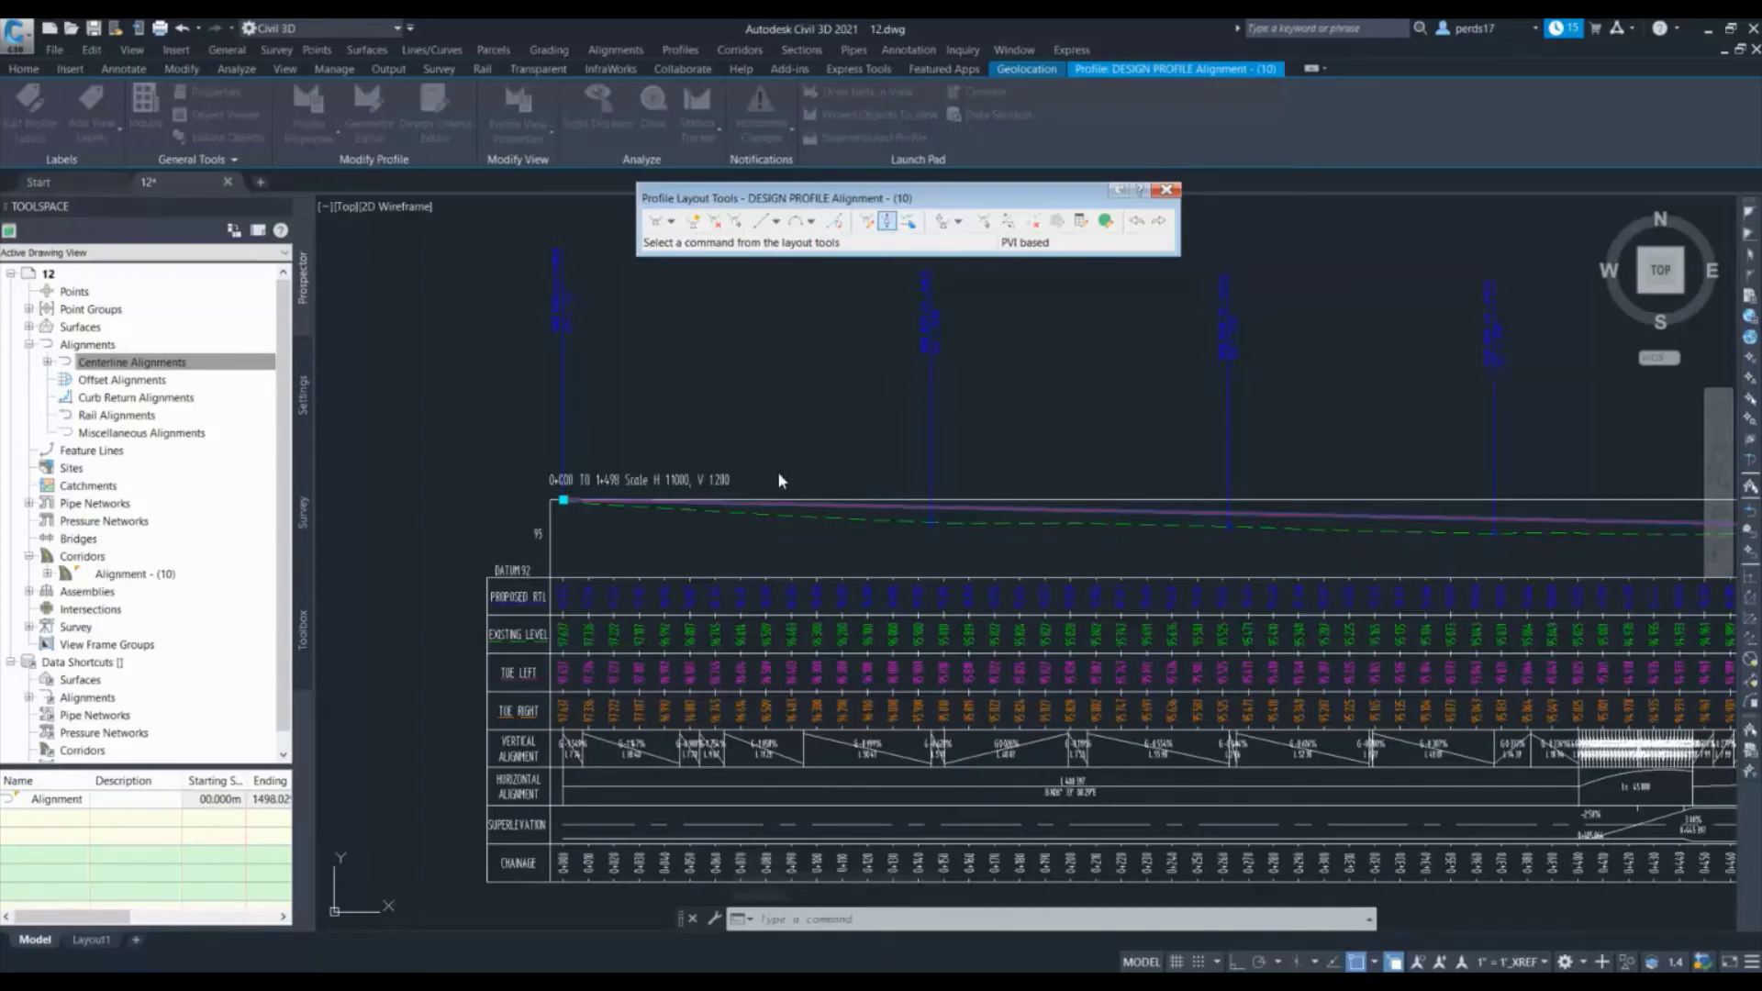
key(Escape)
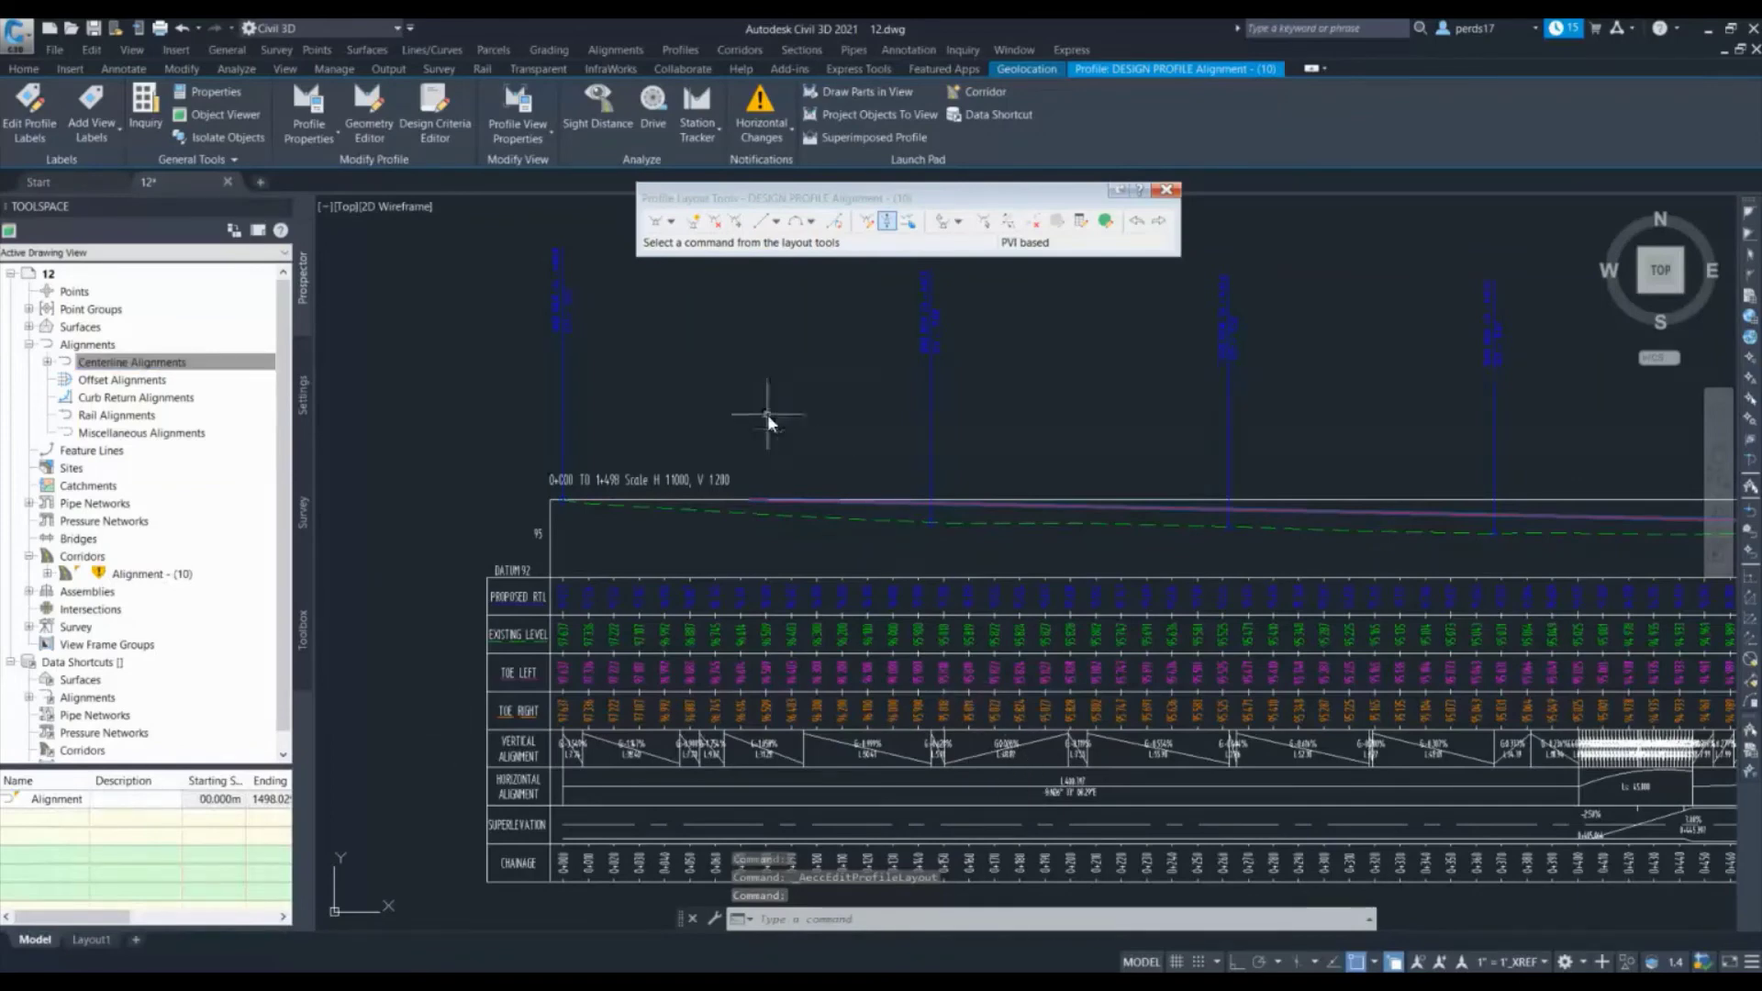
Rebuild the out-of-date corridor Alignment - (10) and clear the profile selection
scroll(767, 415, down, 8)
scroll(796, 455, down, 2)
middle_drag(628, 462, 807, 488)
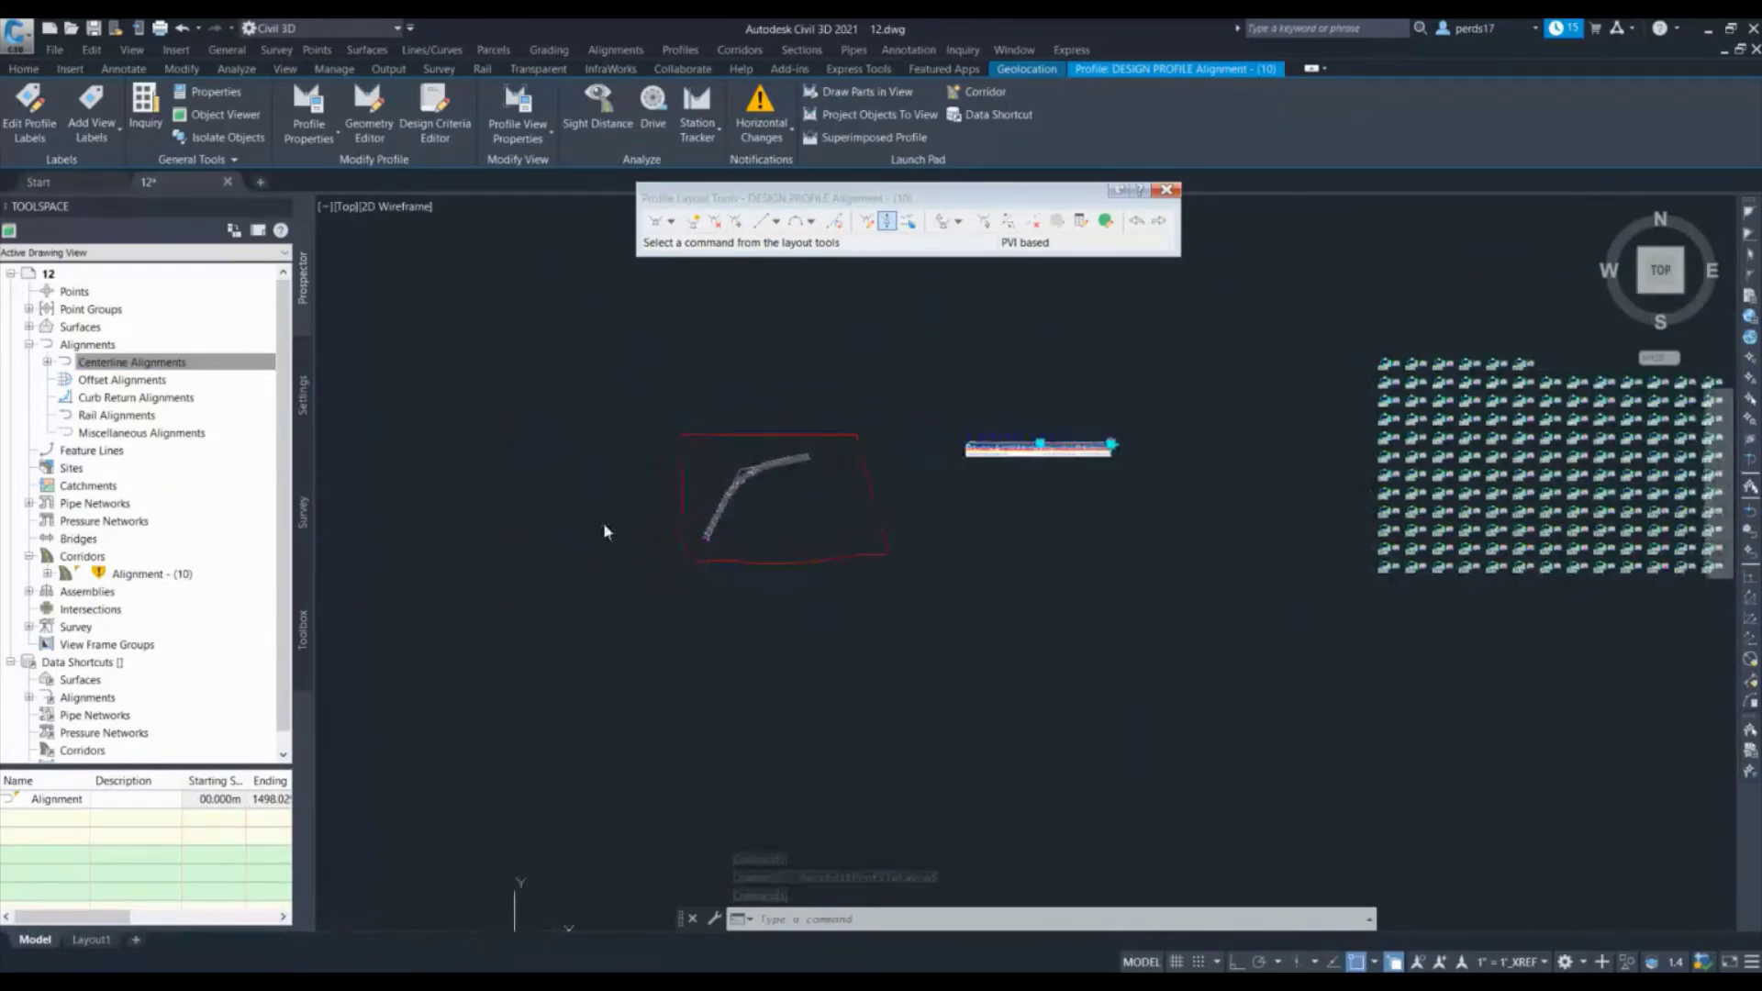
right_click(119, 579)
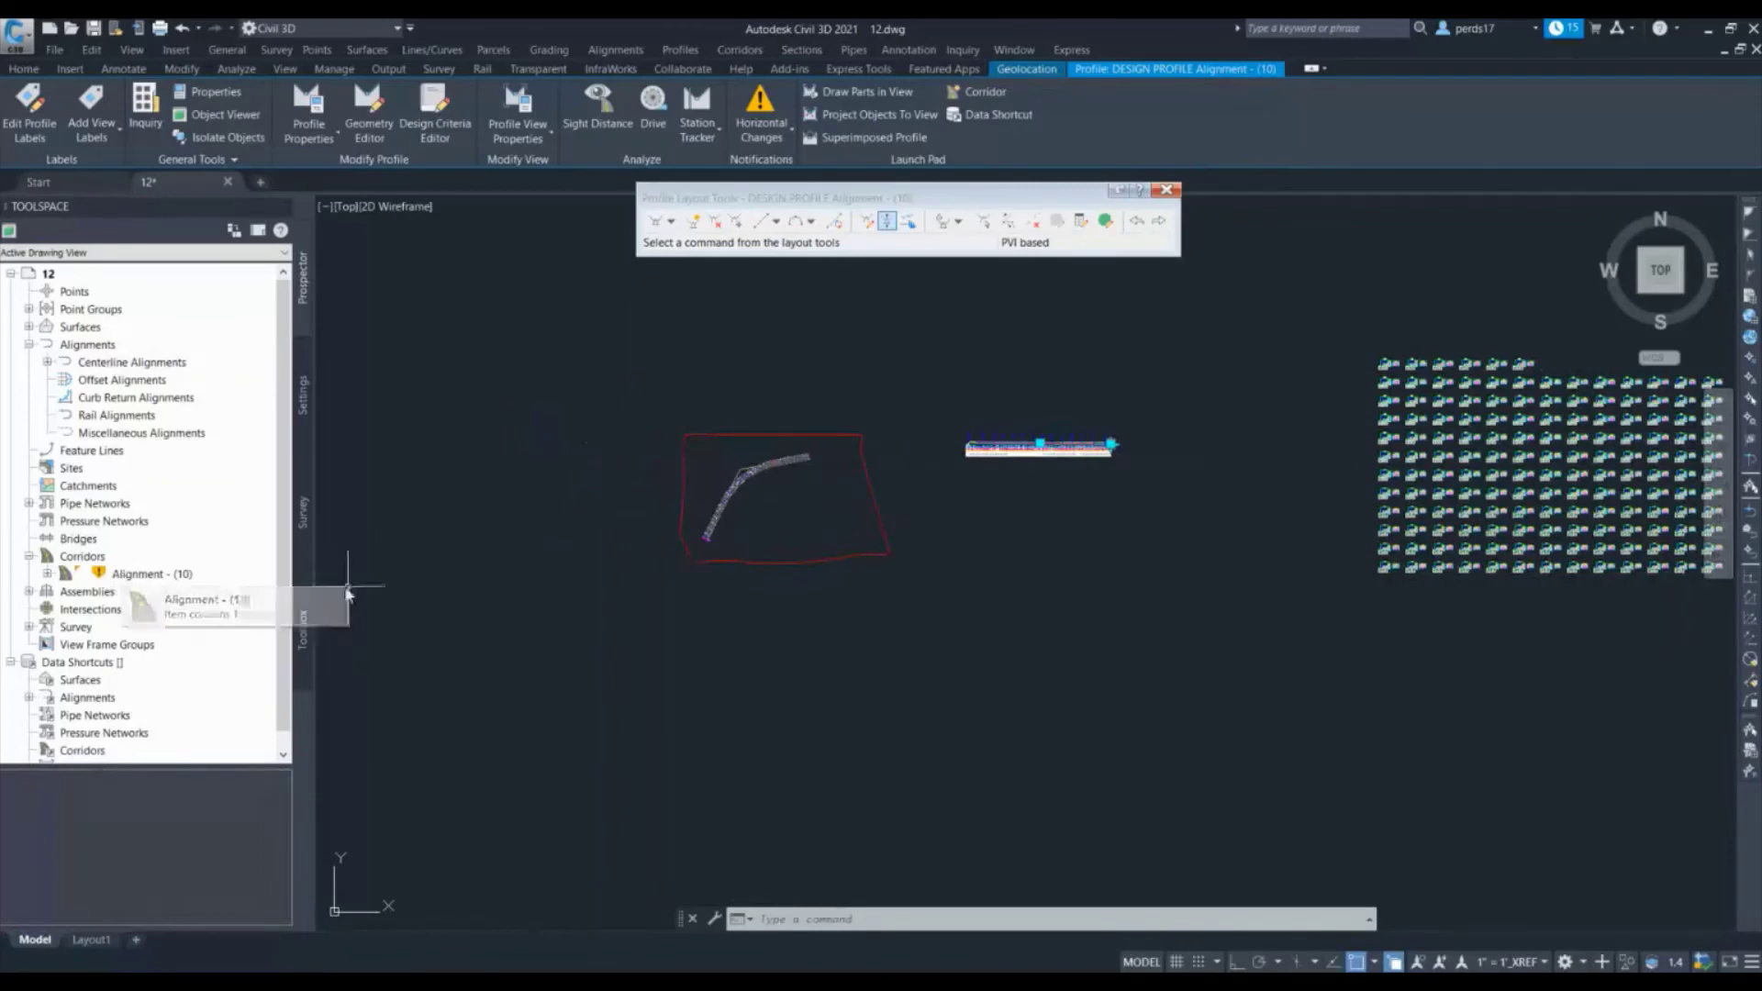
right_click(163, 577)
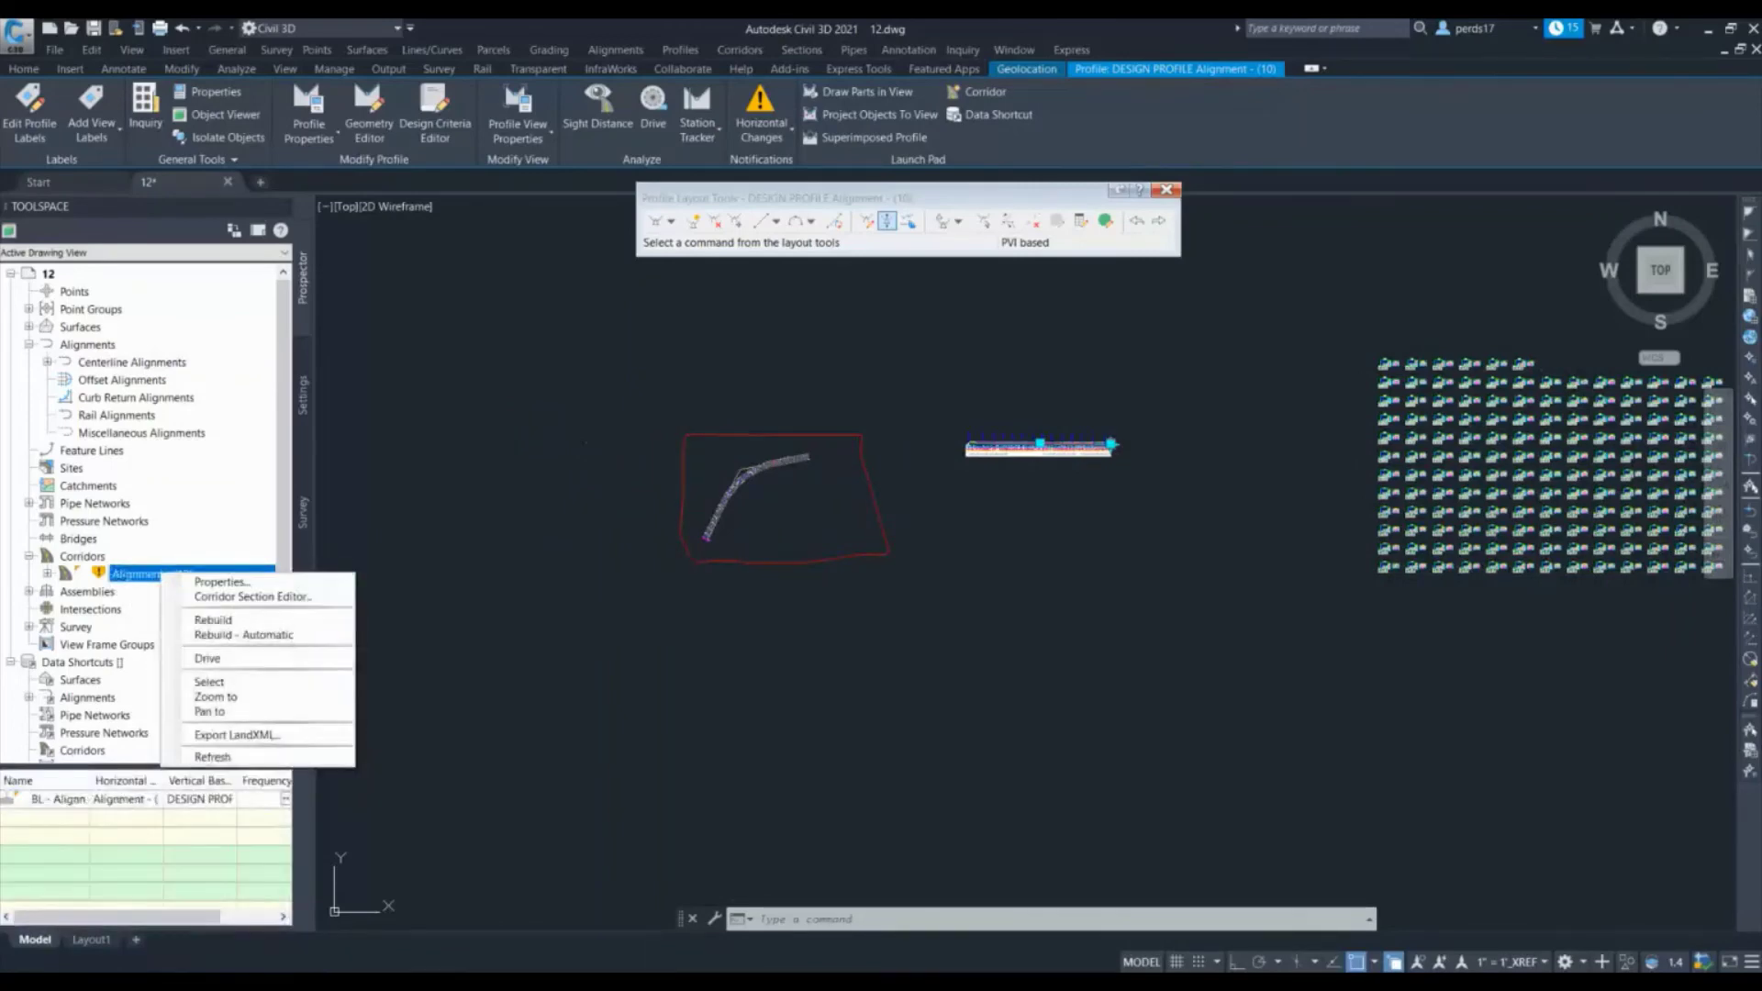
click(213, 620)
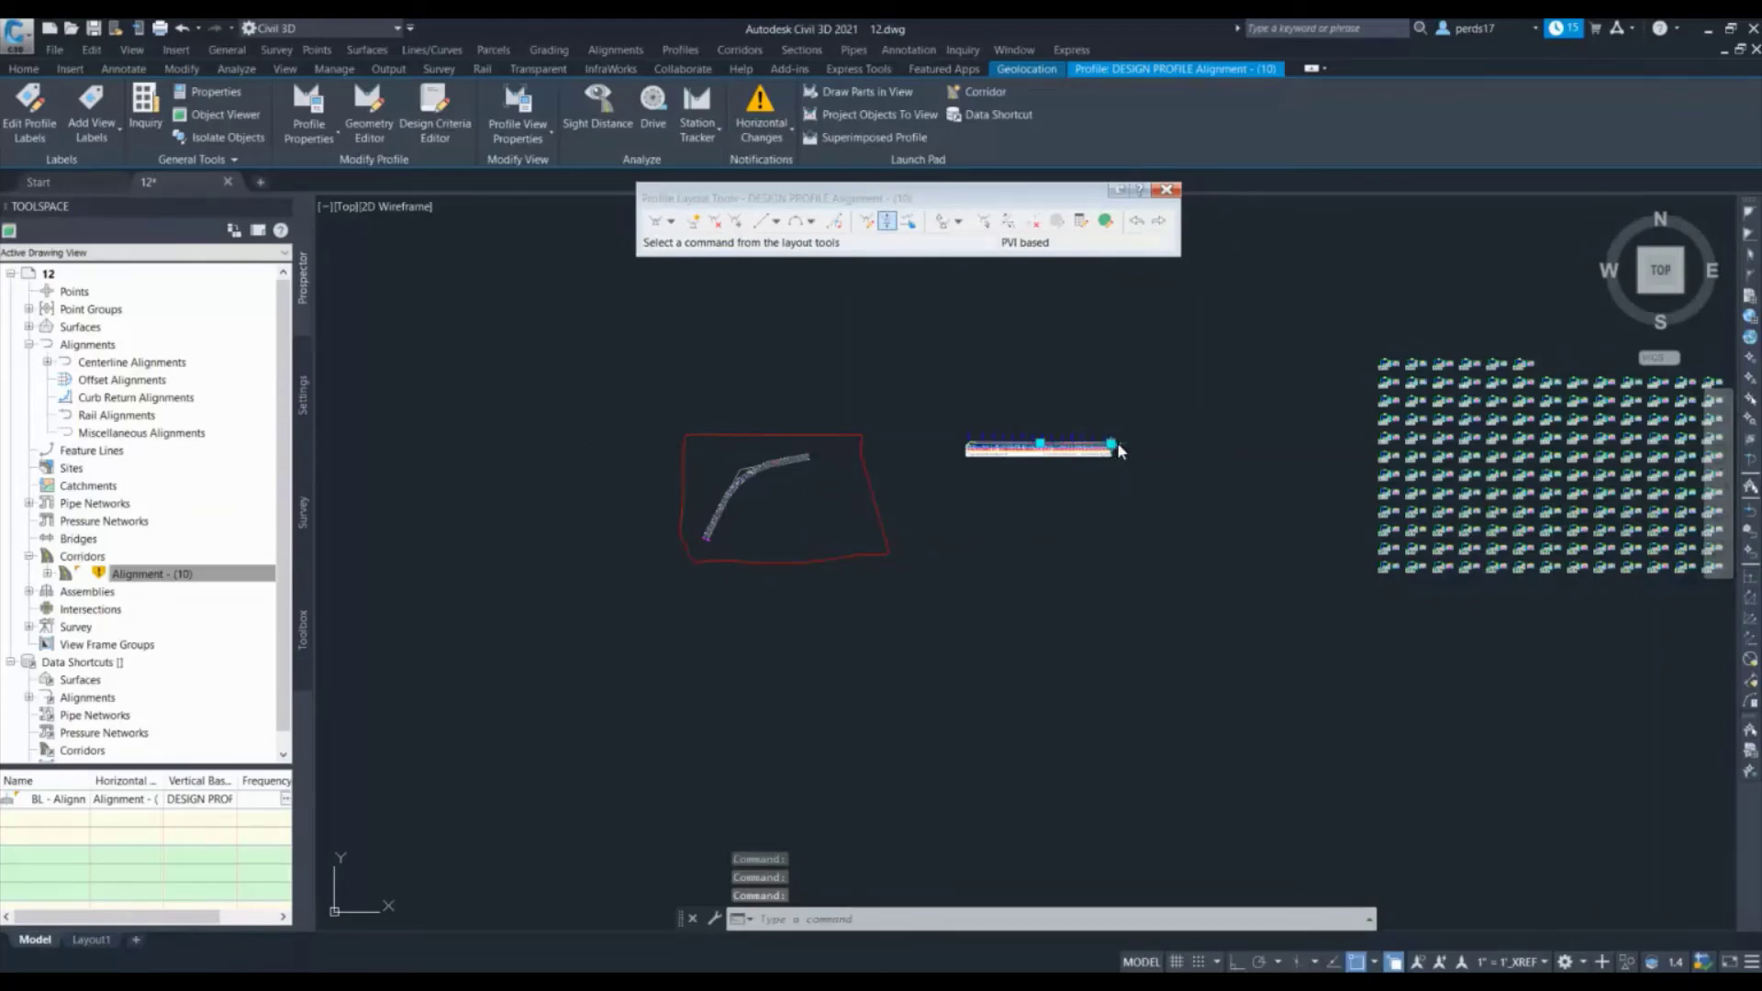
key(Escape)
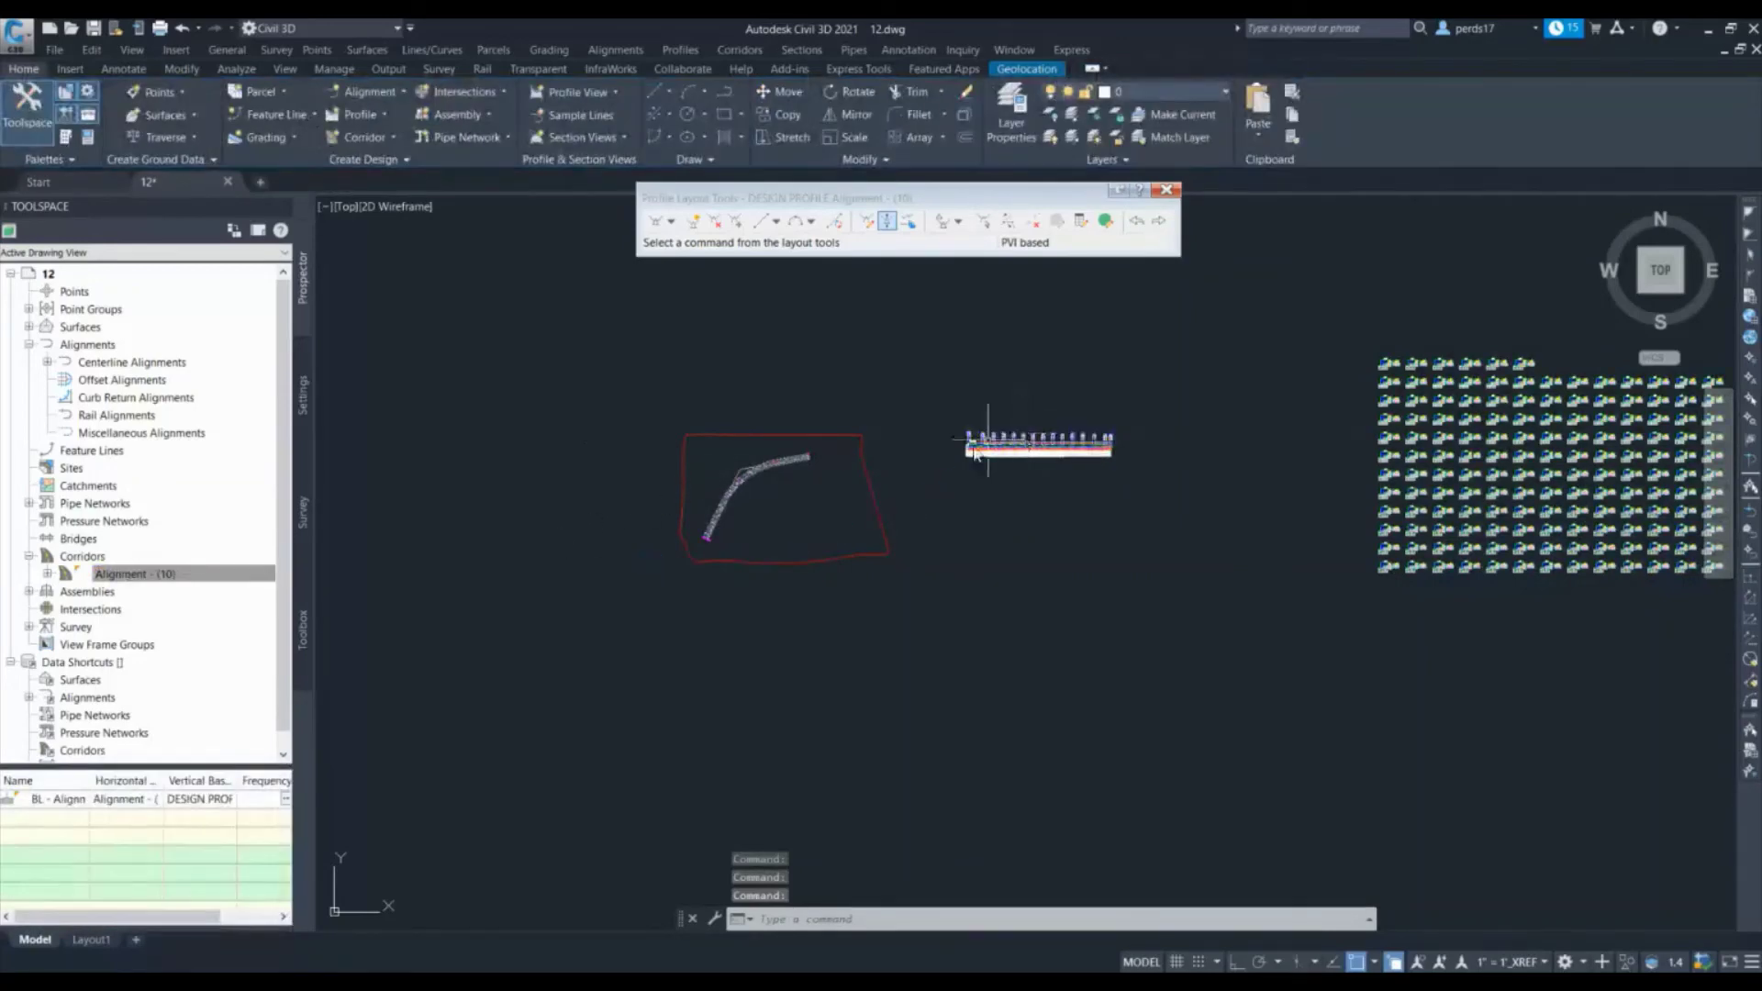
key(Escape)
Examine the updated section views, comparing the pavement layers with the existing ground line
scroll(712, 532, up, 2)
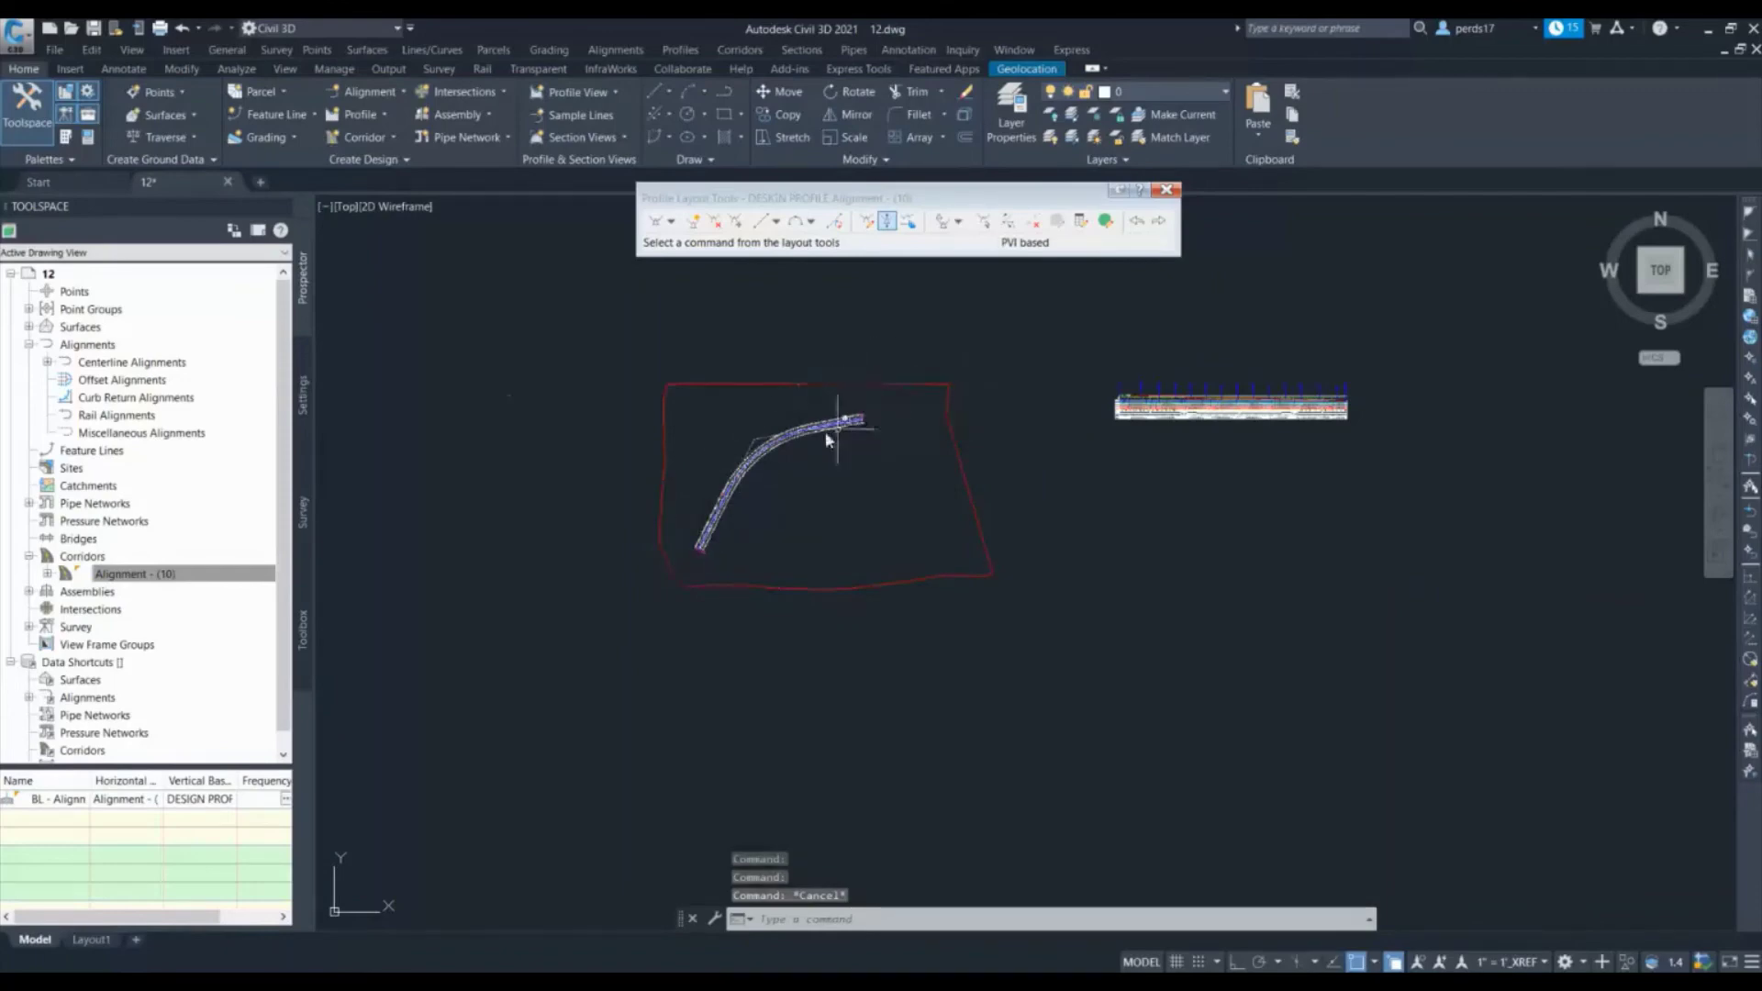
scroll(665, 453, down, 4)
scroll(1028, 393, up, 8)
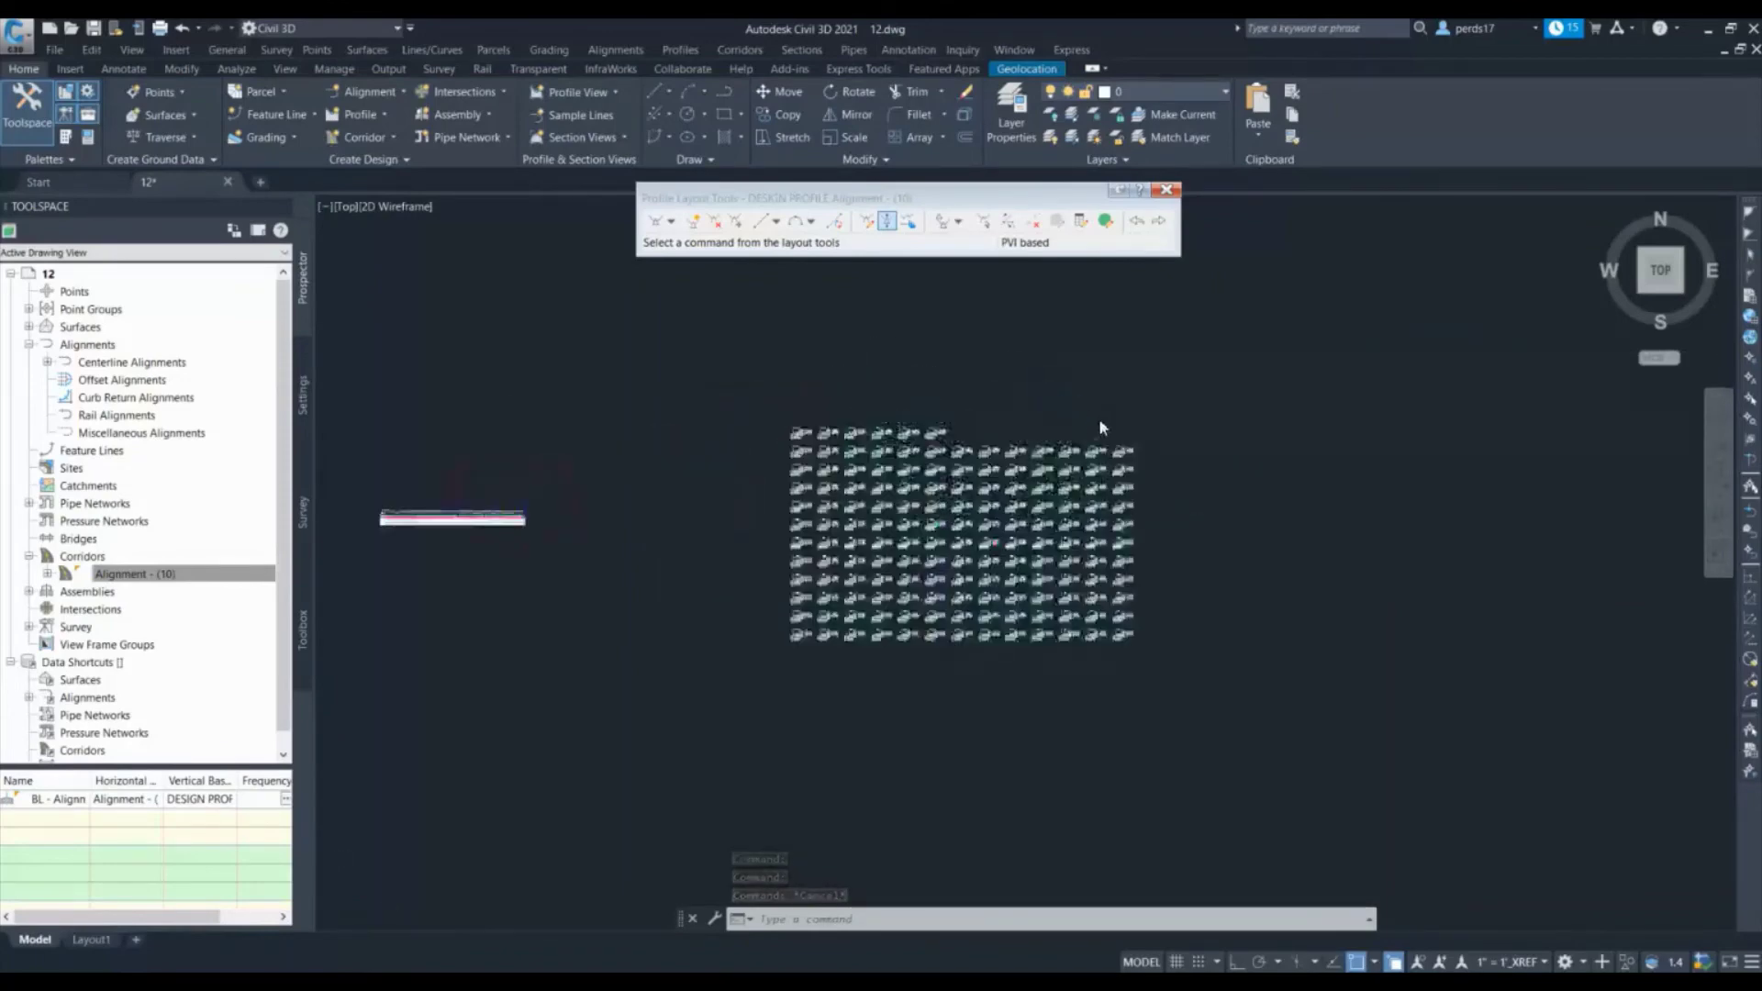
scroll(1013, 495, up, 6)
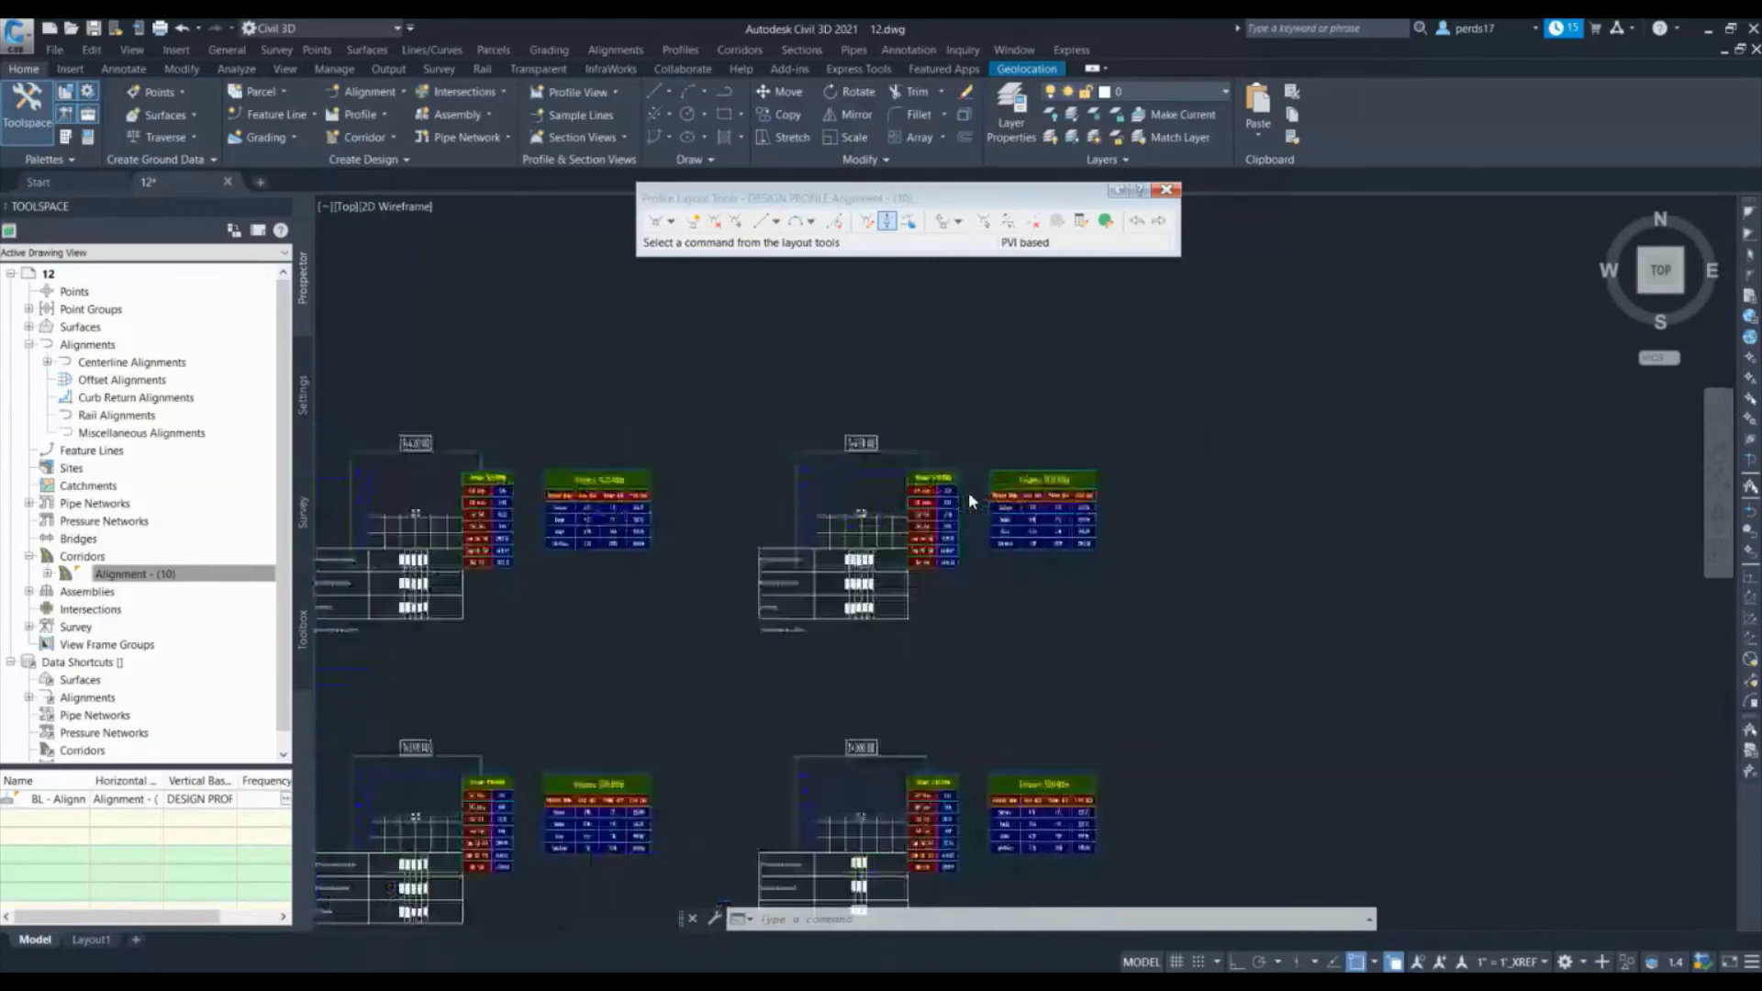
scroll(821, 558, up, 8)
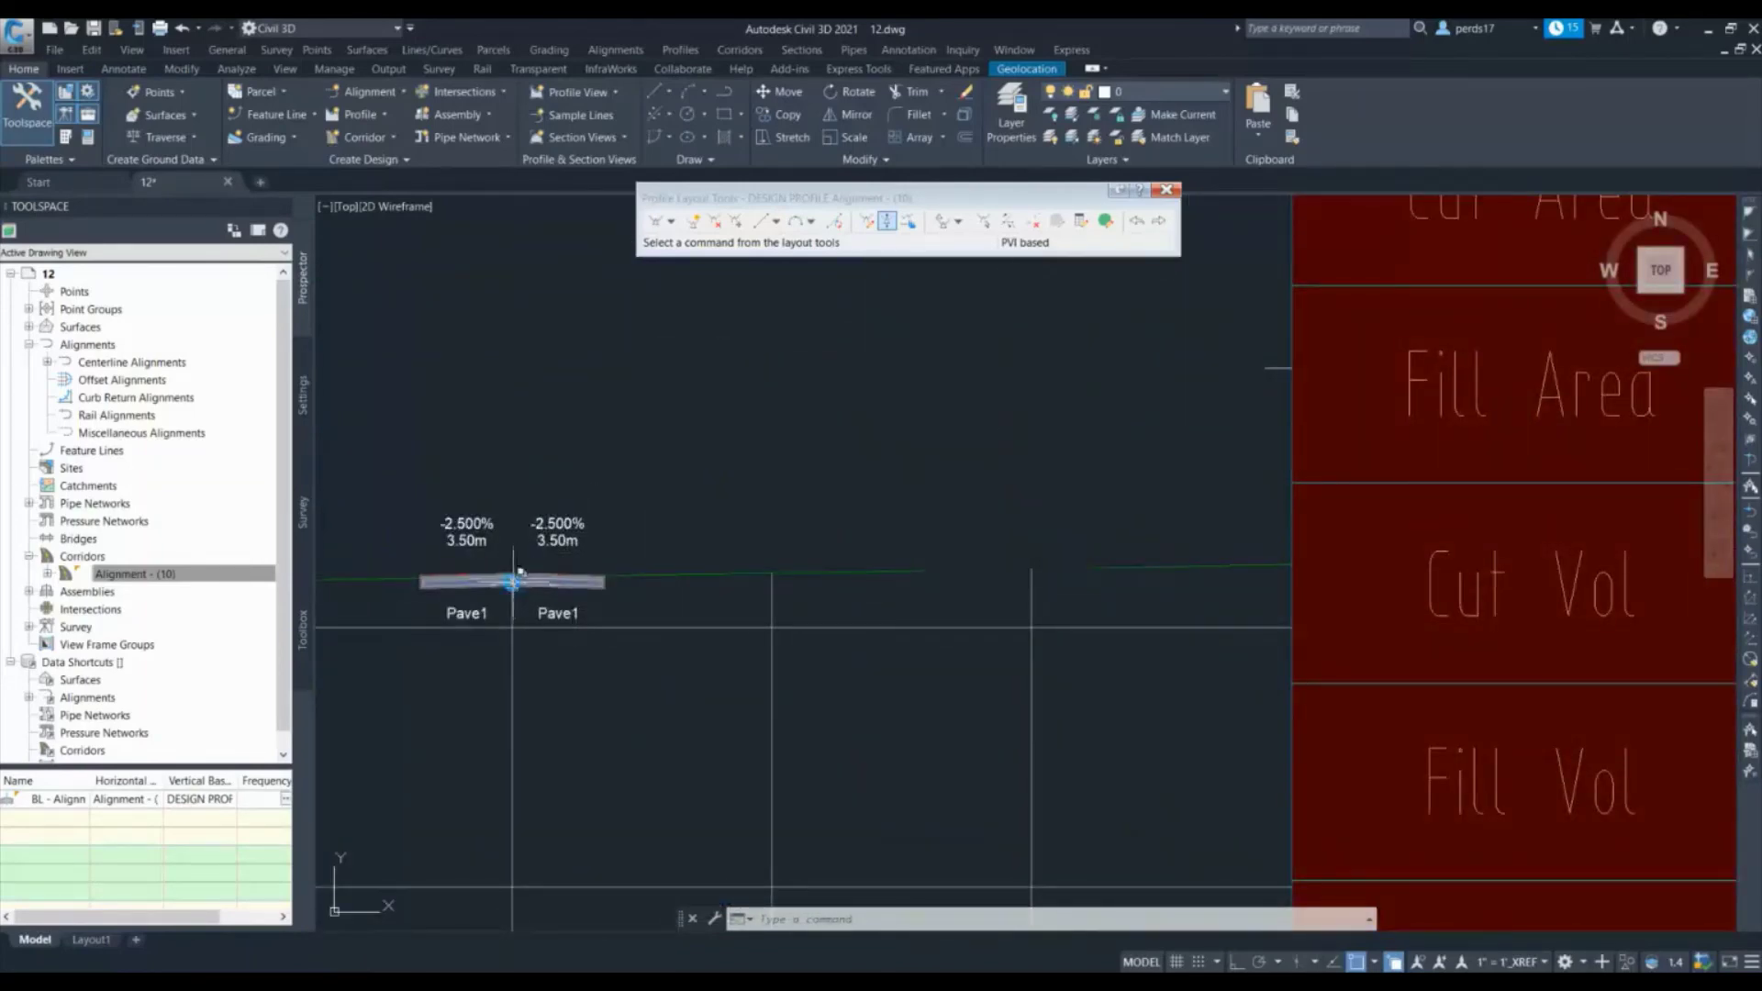
scroll(514, 581, up, 4)
middle_drag(495, 577, 857, 529)
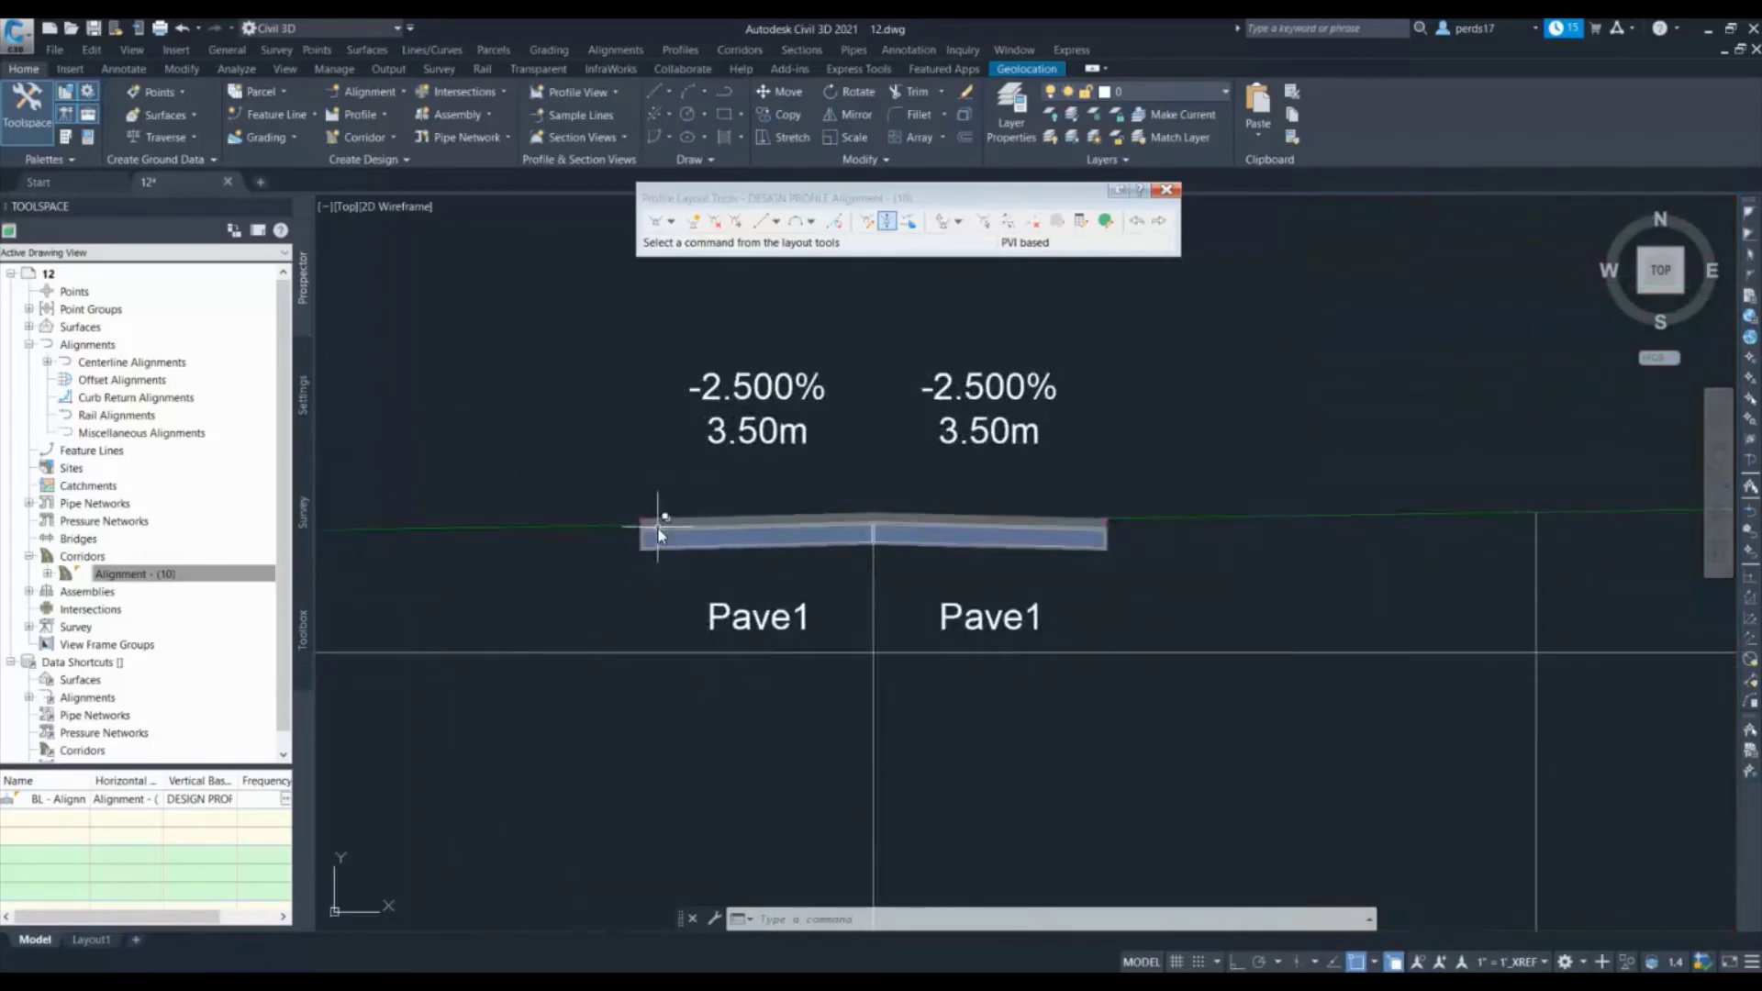
scroll(1158, 508, down, 15)
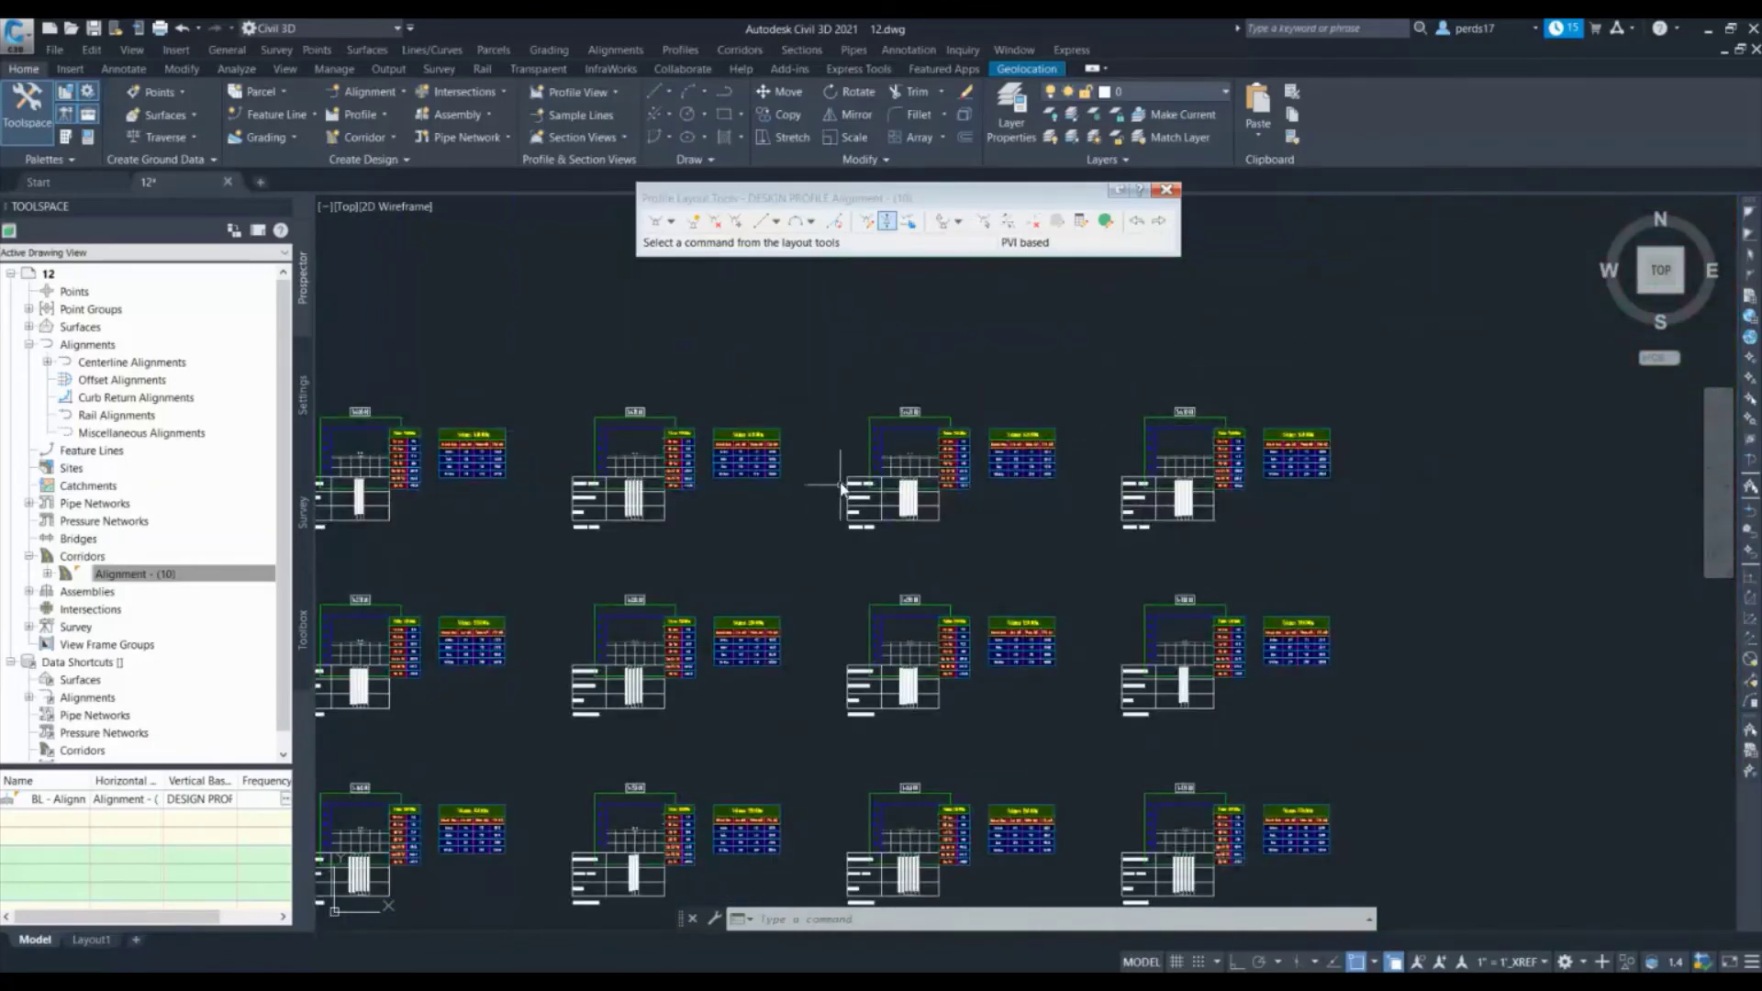
scroll(1146, 440, up, 15)
scroll(1162, 459, up, 2)
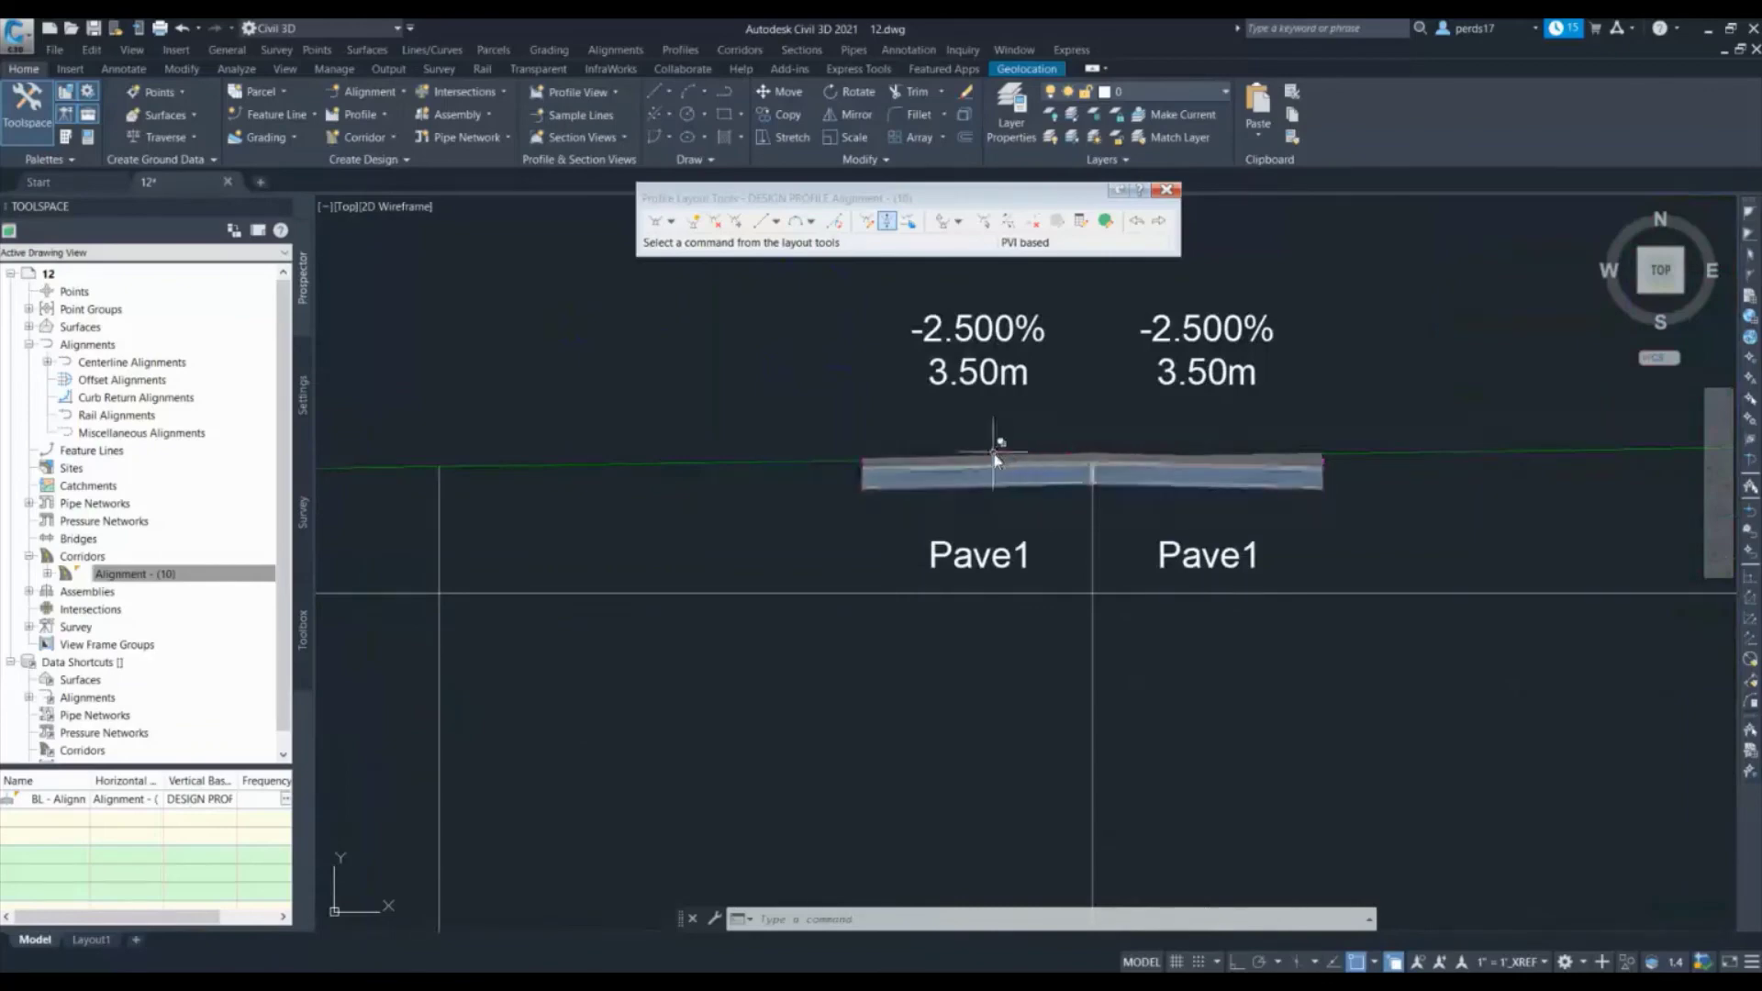
Set the object style of the Base material section at sample line SL-351 to Pave1
scroll(986, 459, up, 6)
click(949, 422)
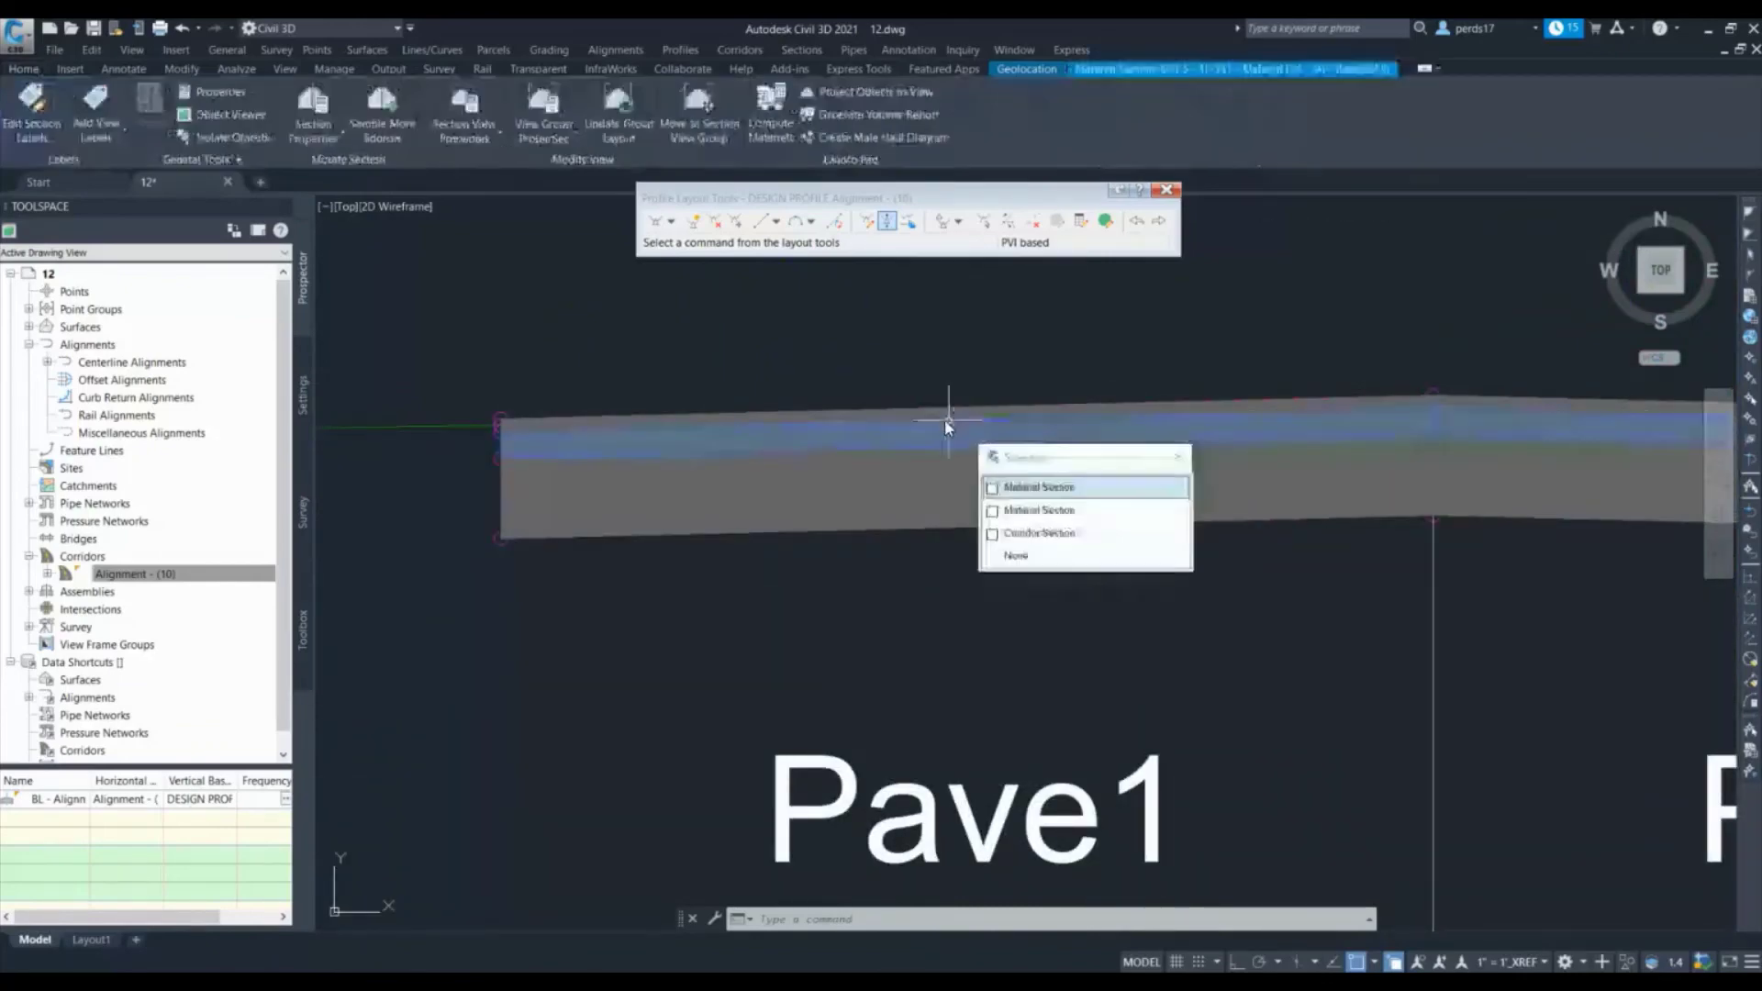
right_click(967, 433)
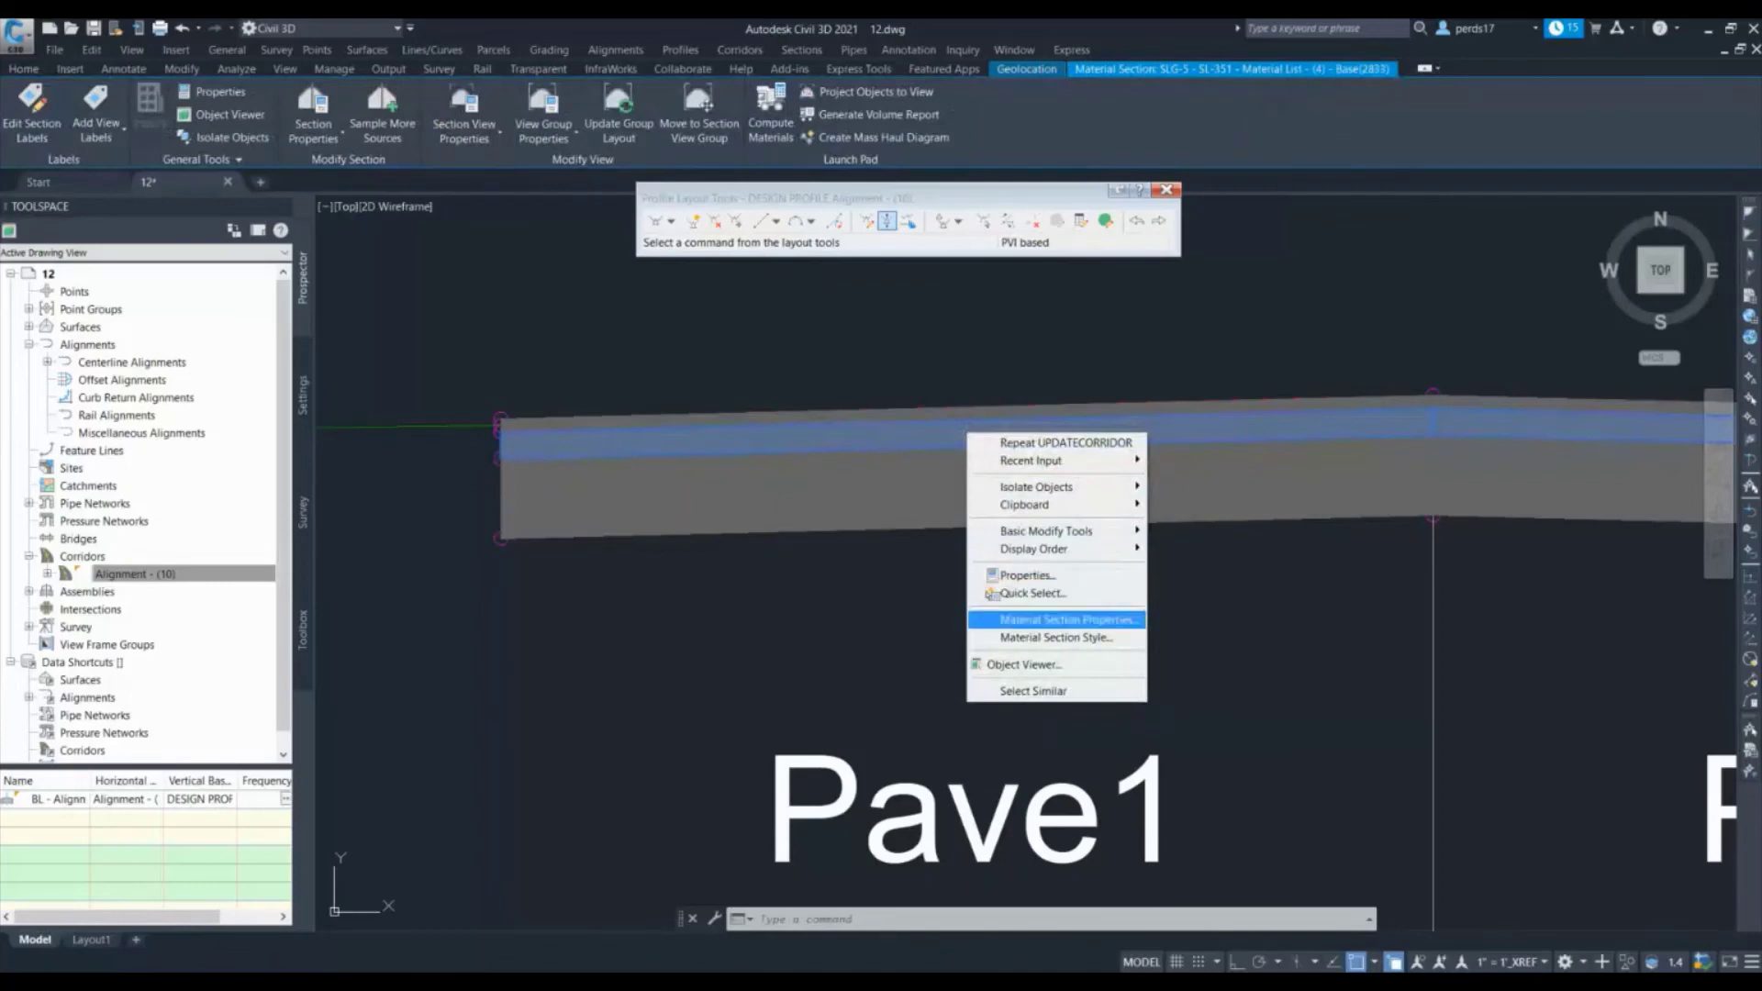
click(1064, 619)
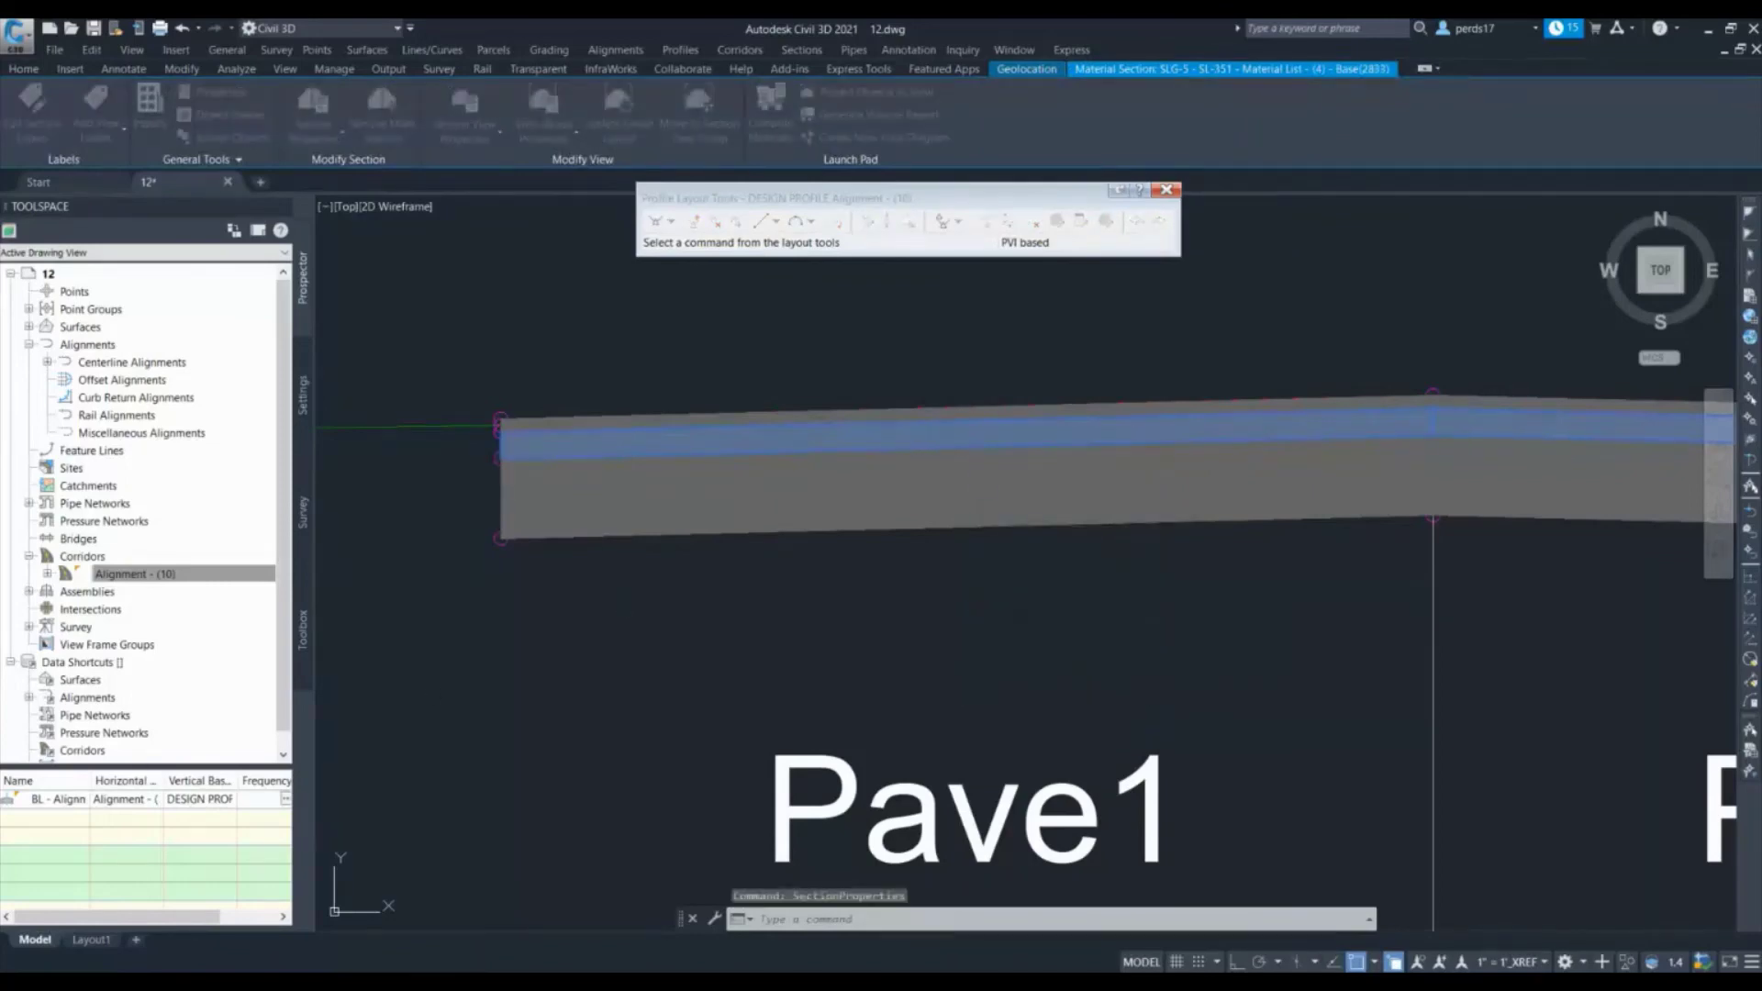
click(725, 264)
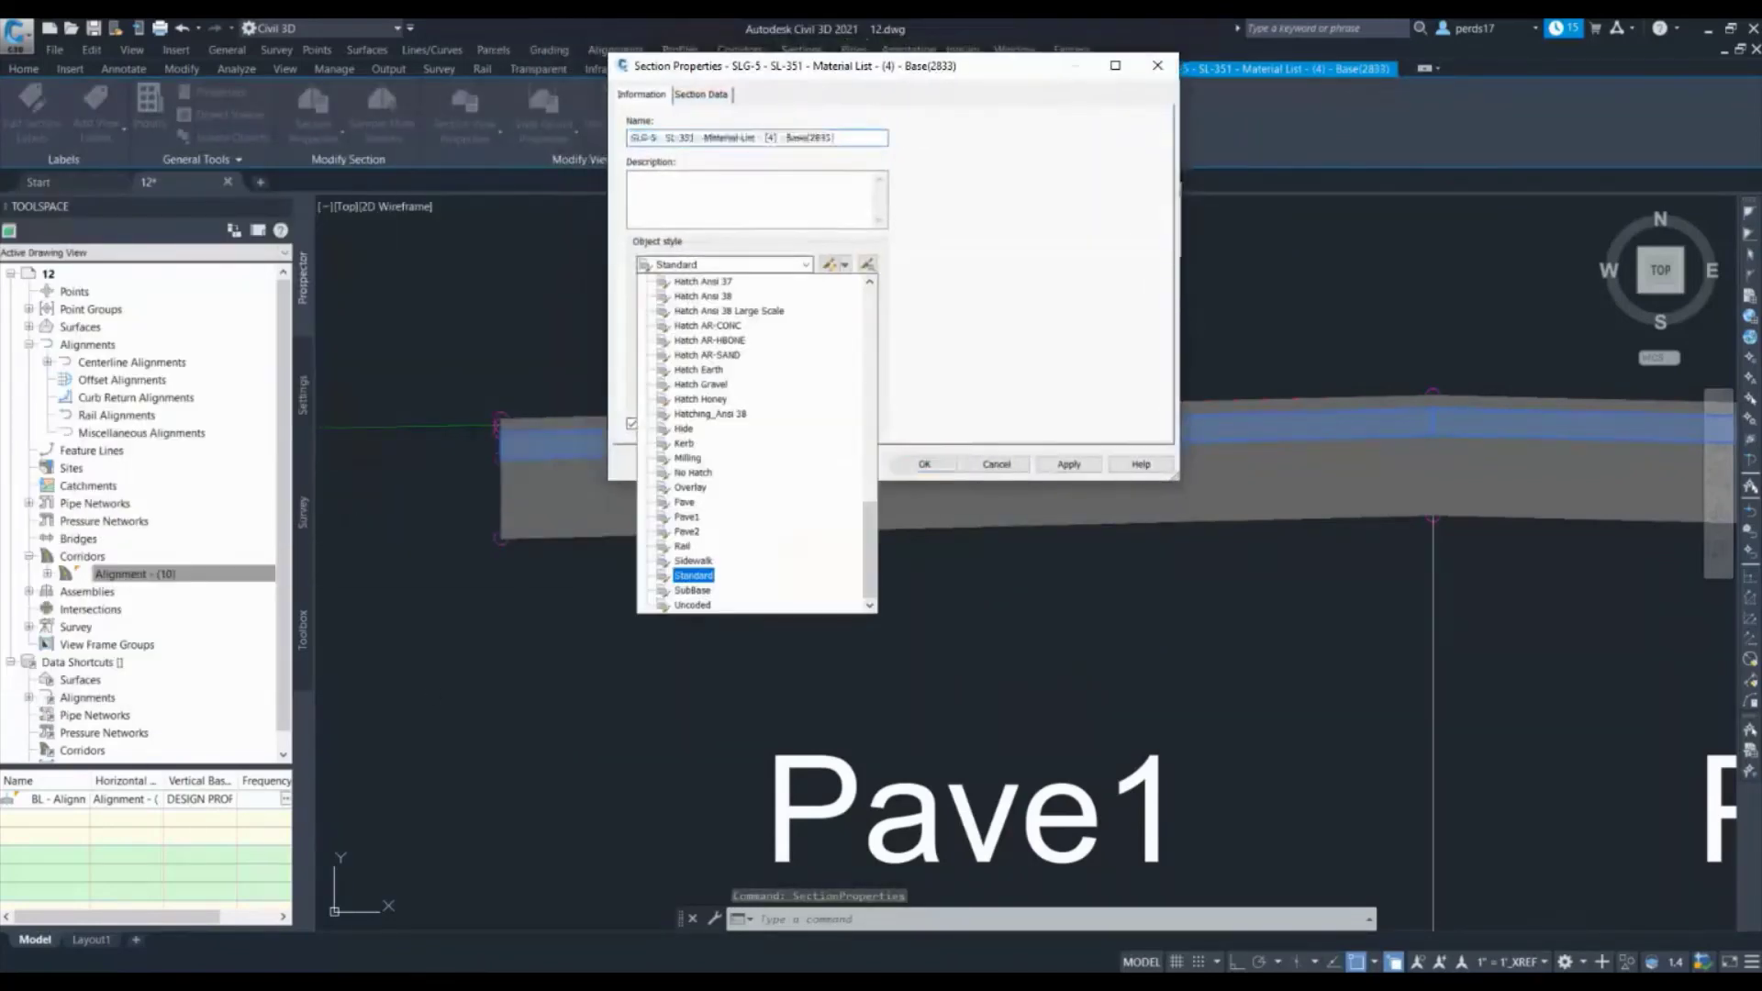
text(pave1)
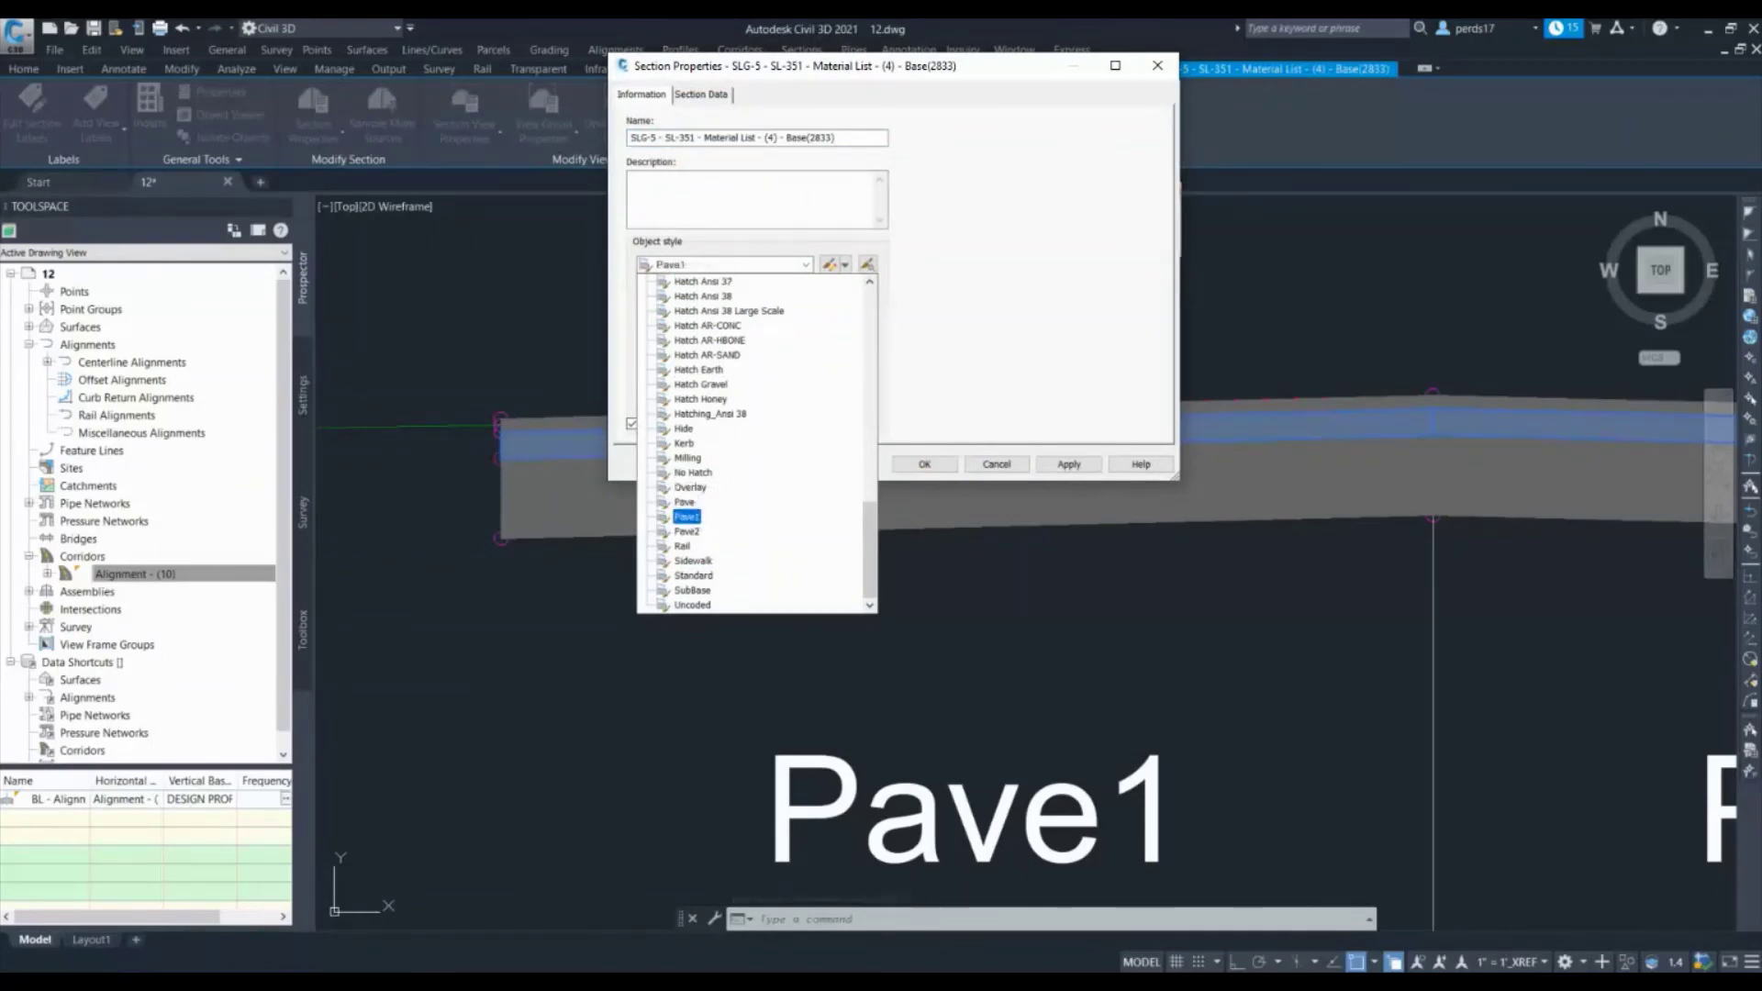
click(686, 516)
key(Return)
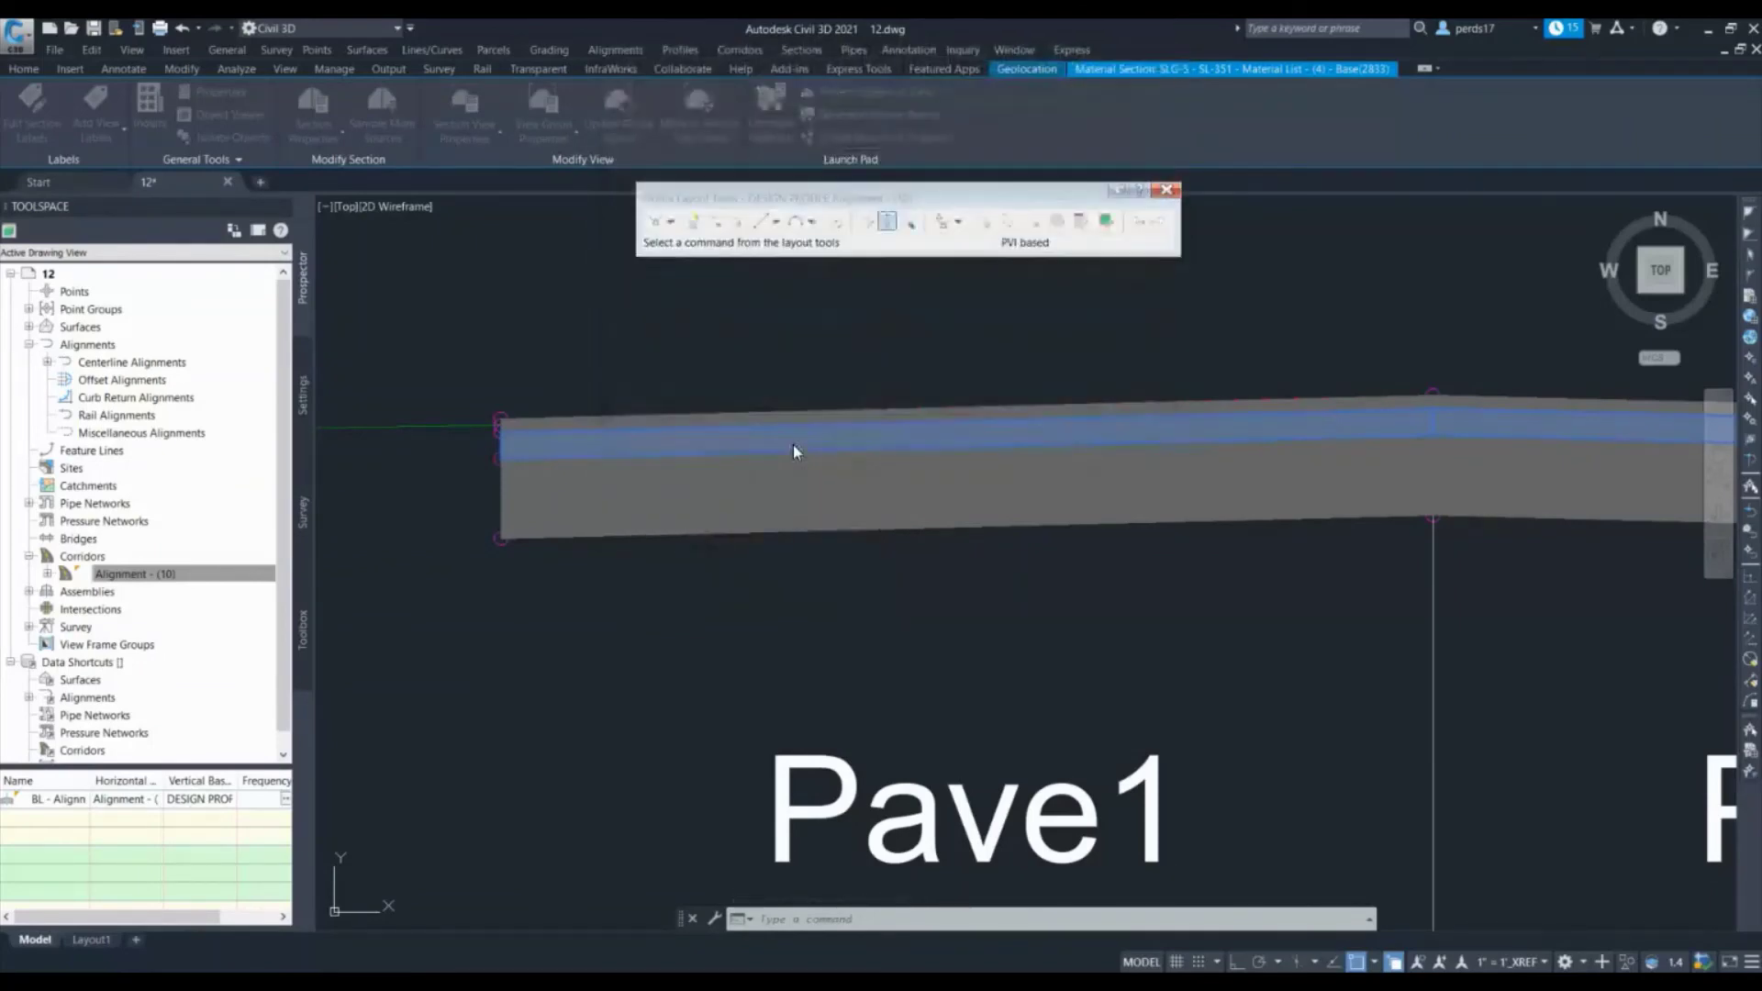
key(Escape)
Review the level bands, total volume tables and material tables across the whole section view group
scroll(938, 443, down, 2)
scroll(938, 443, down, 8)
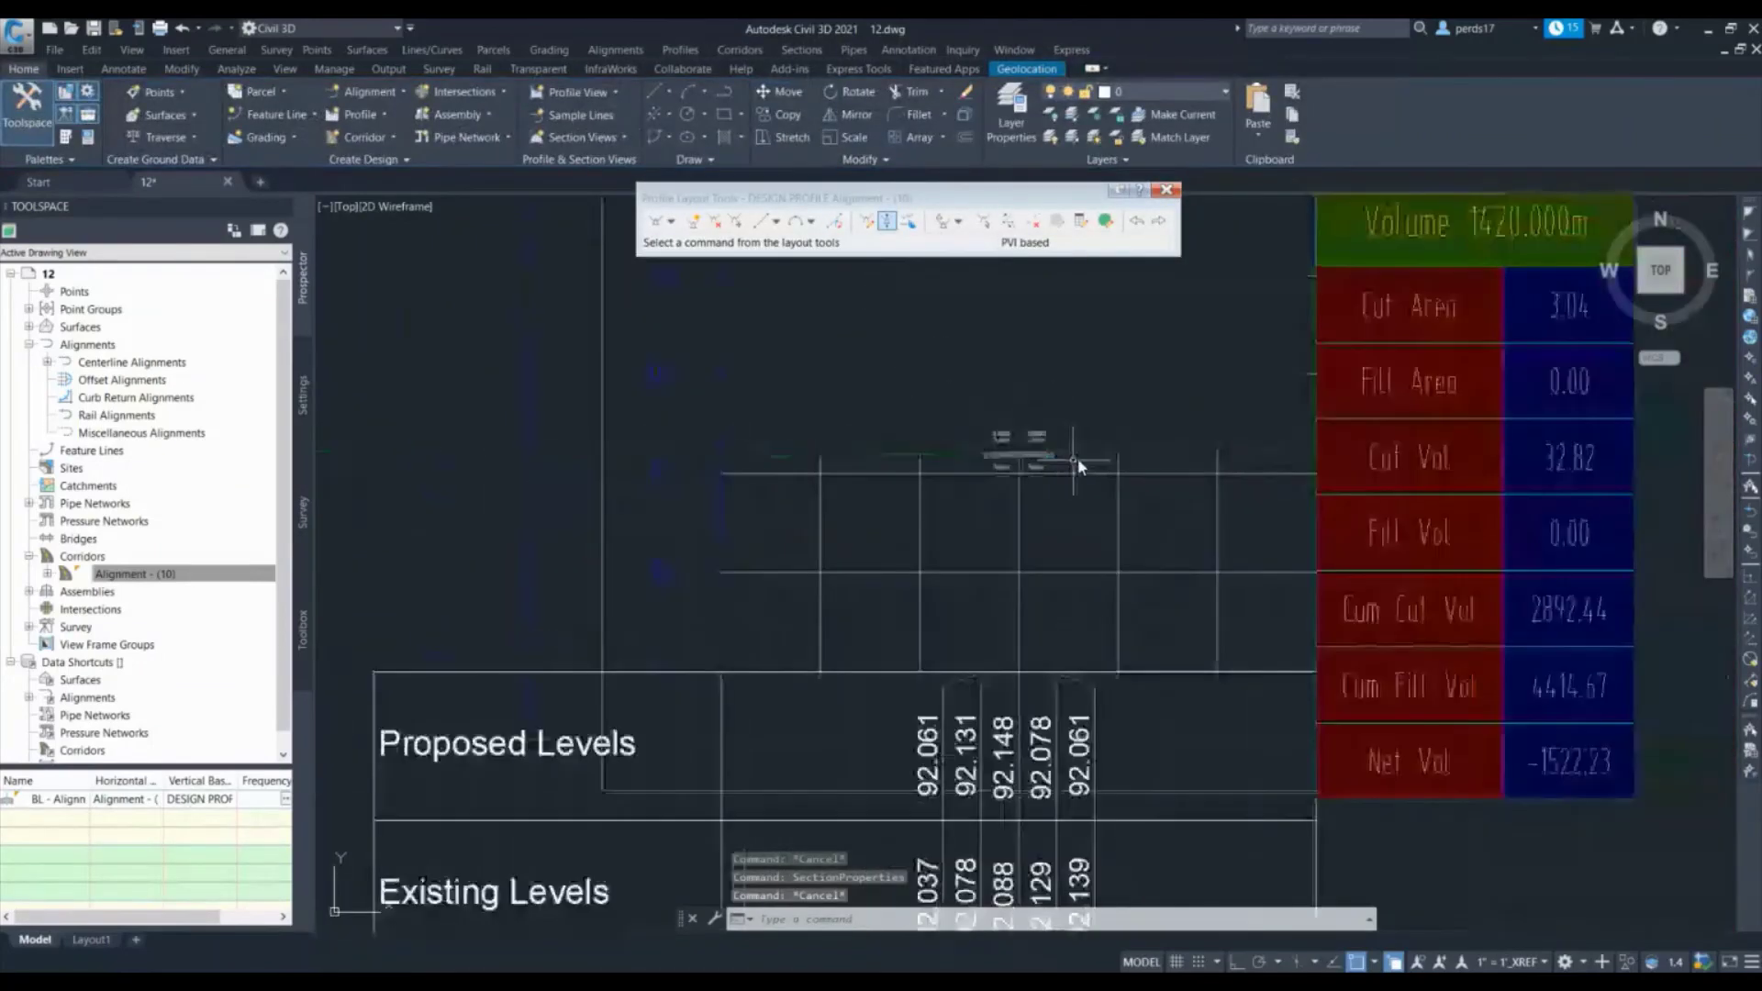
scroll(1111, 450, down, 6)
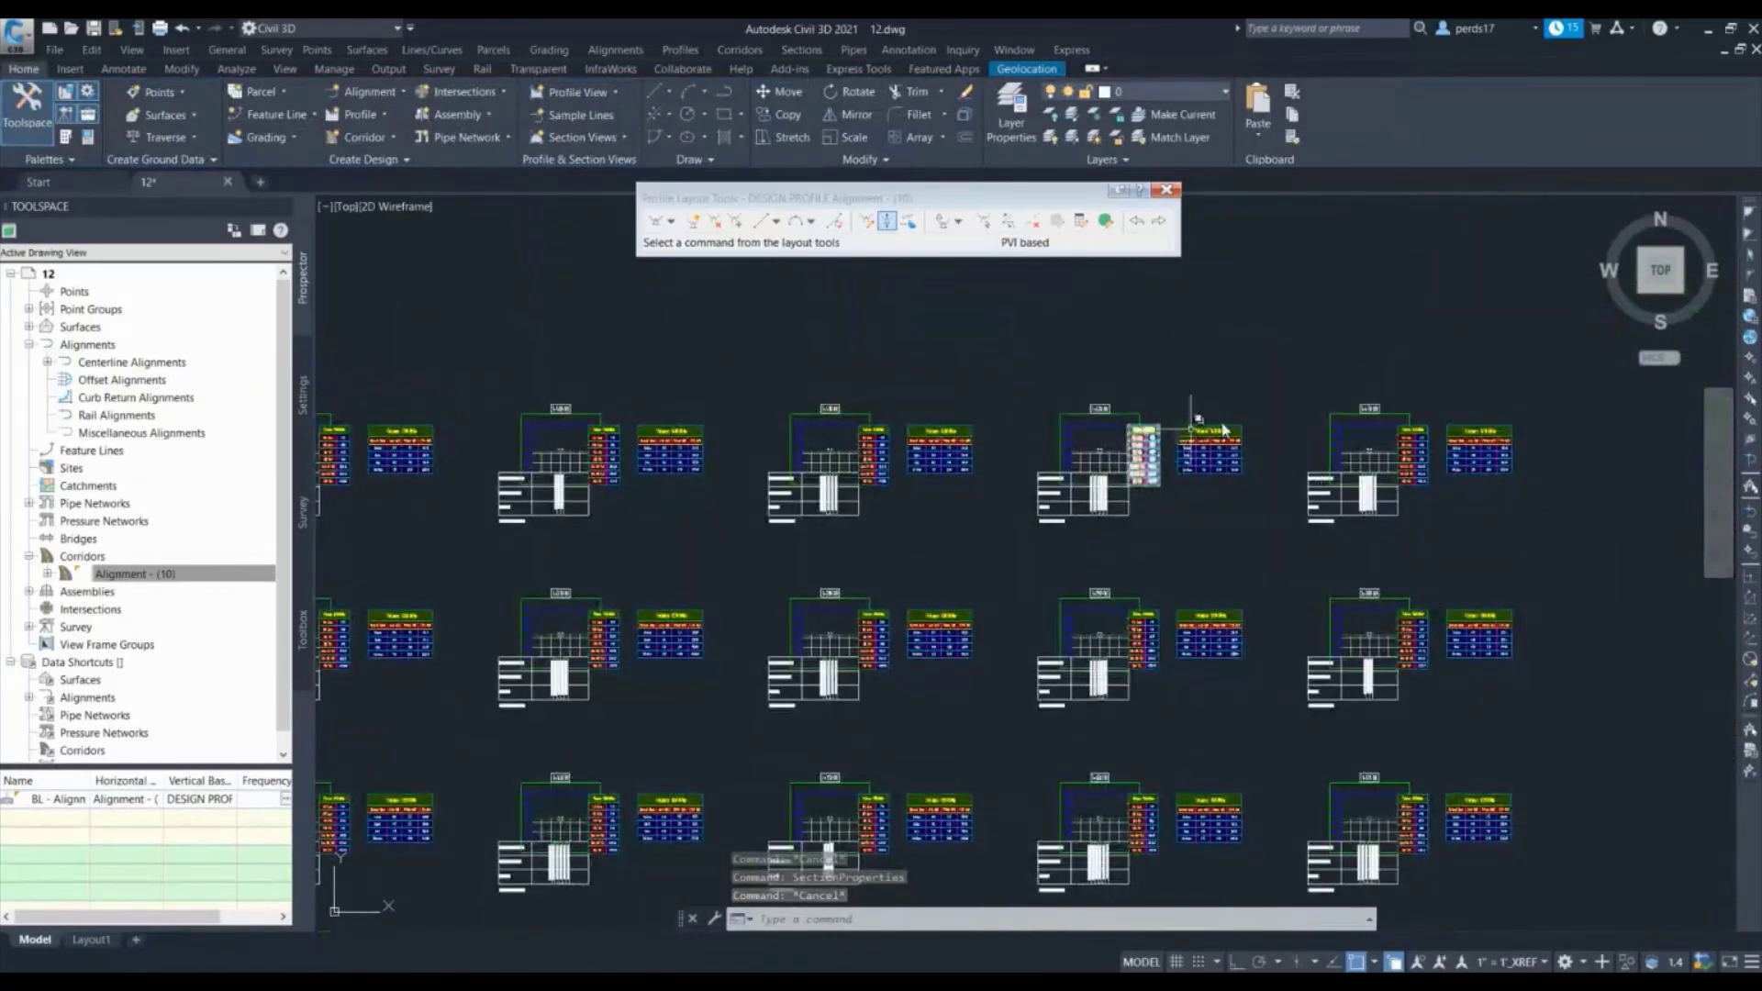
scroll(727, 640, down, 4)
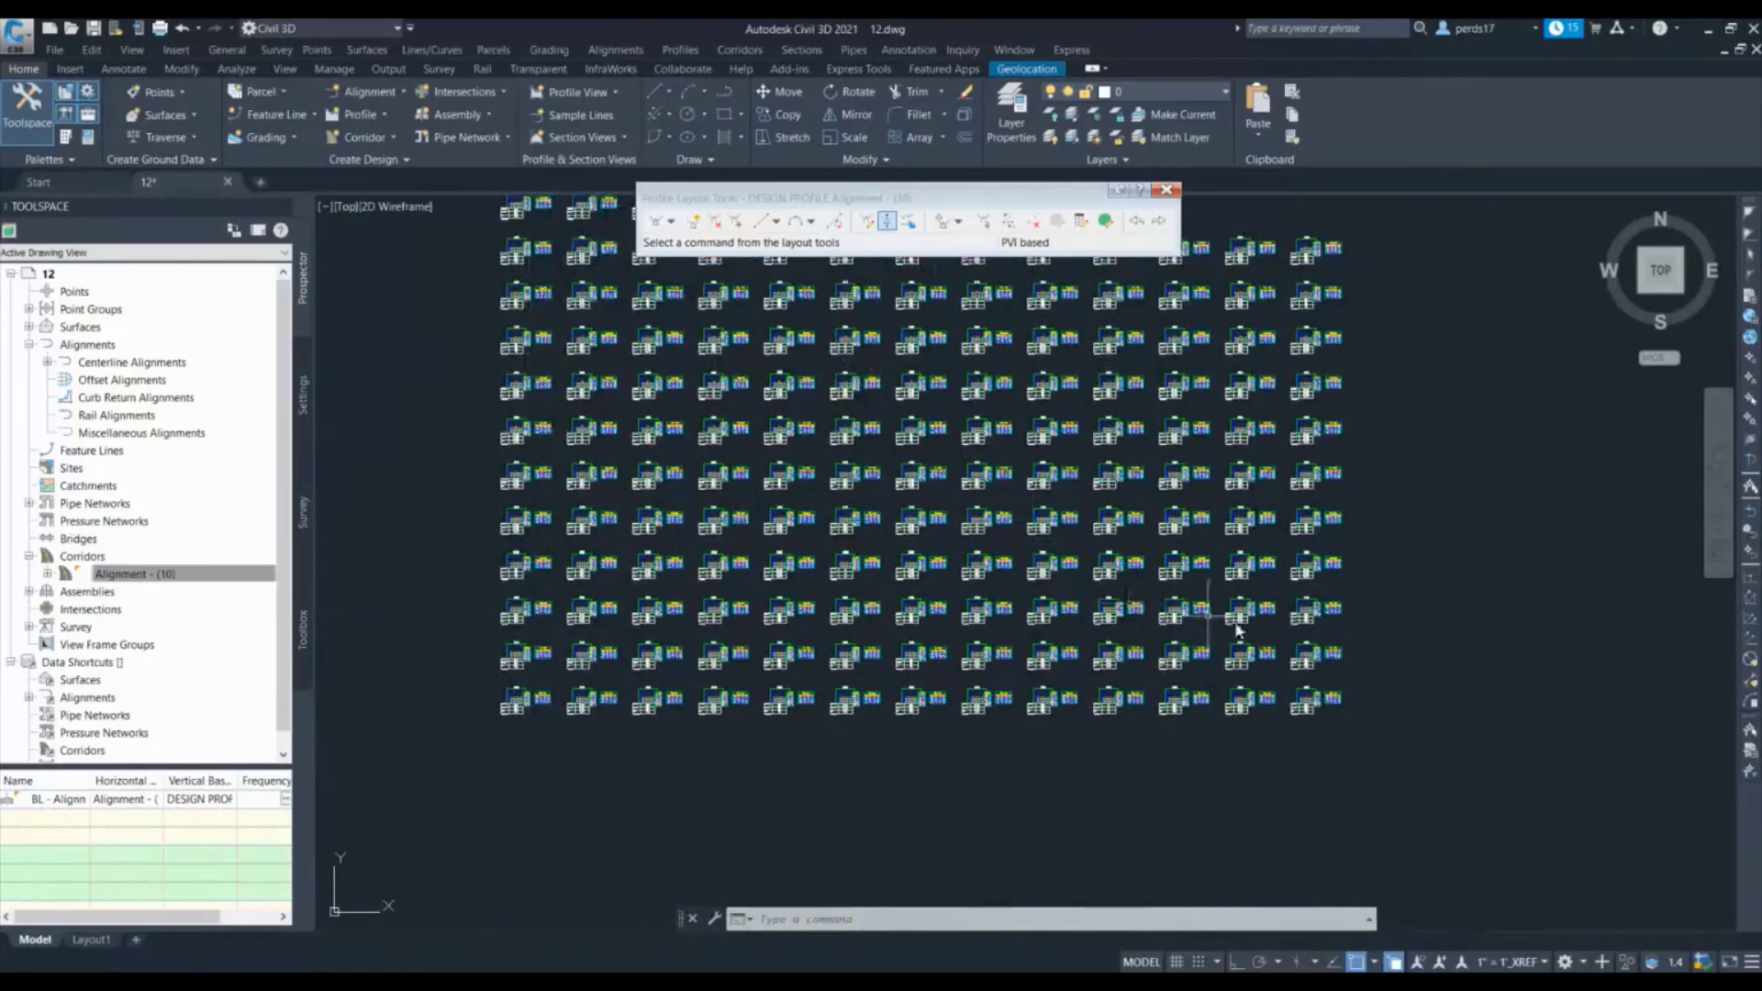
scroll(1328, 575, up, 5)
scroll(1321, 578, up, 4)
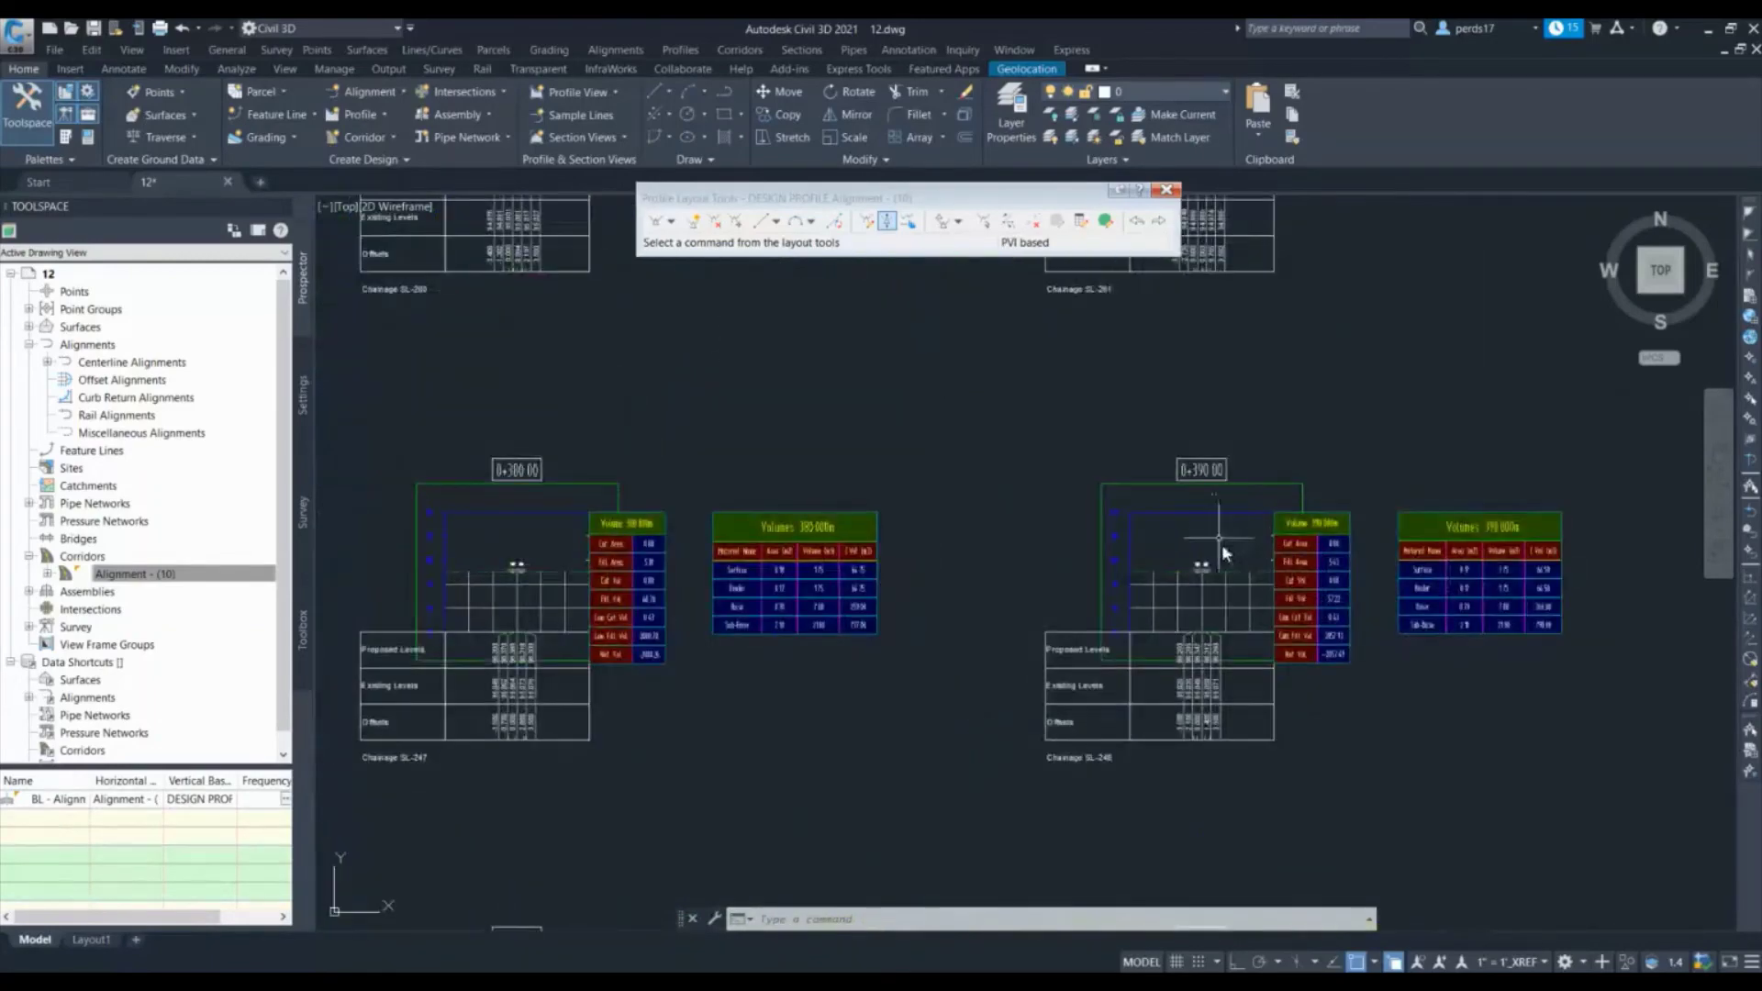
scroll(1192, 578, up, 2)
scroll(1191, 580, down, 7)
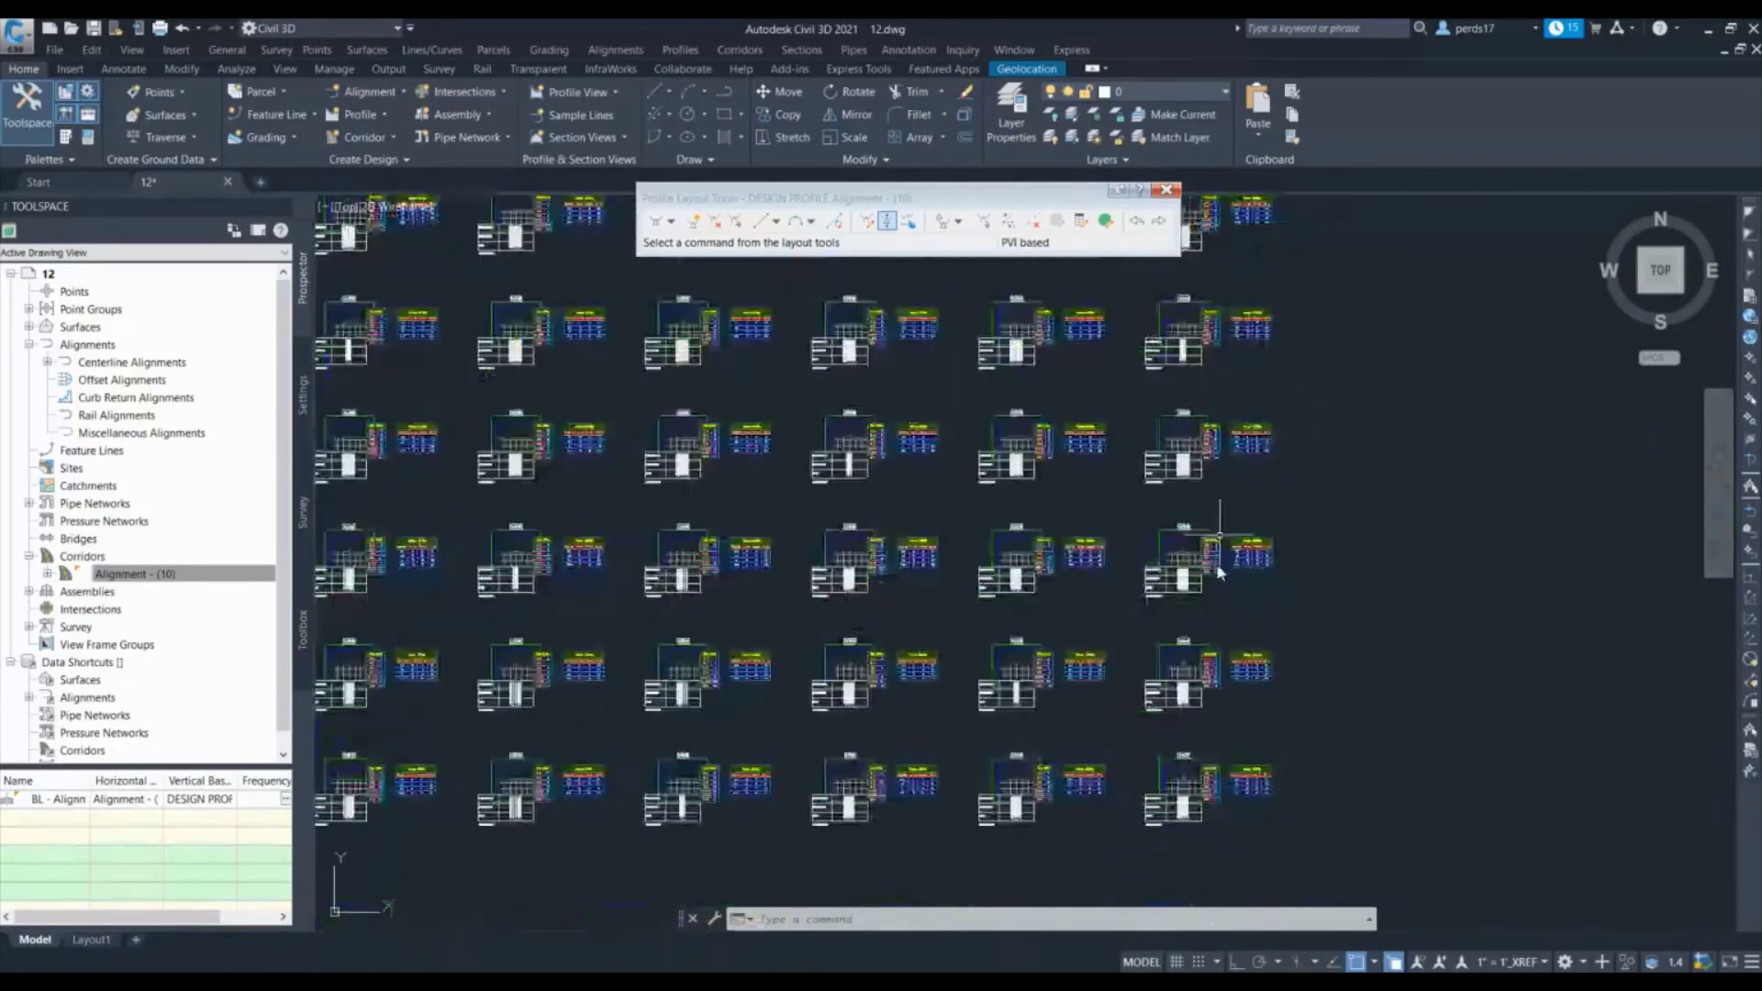
scroll(1185, 477, up, 6)
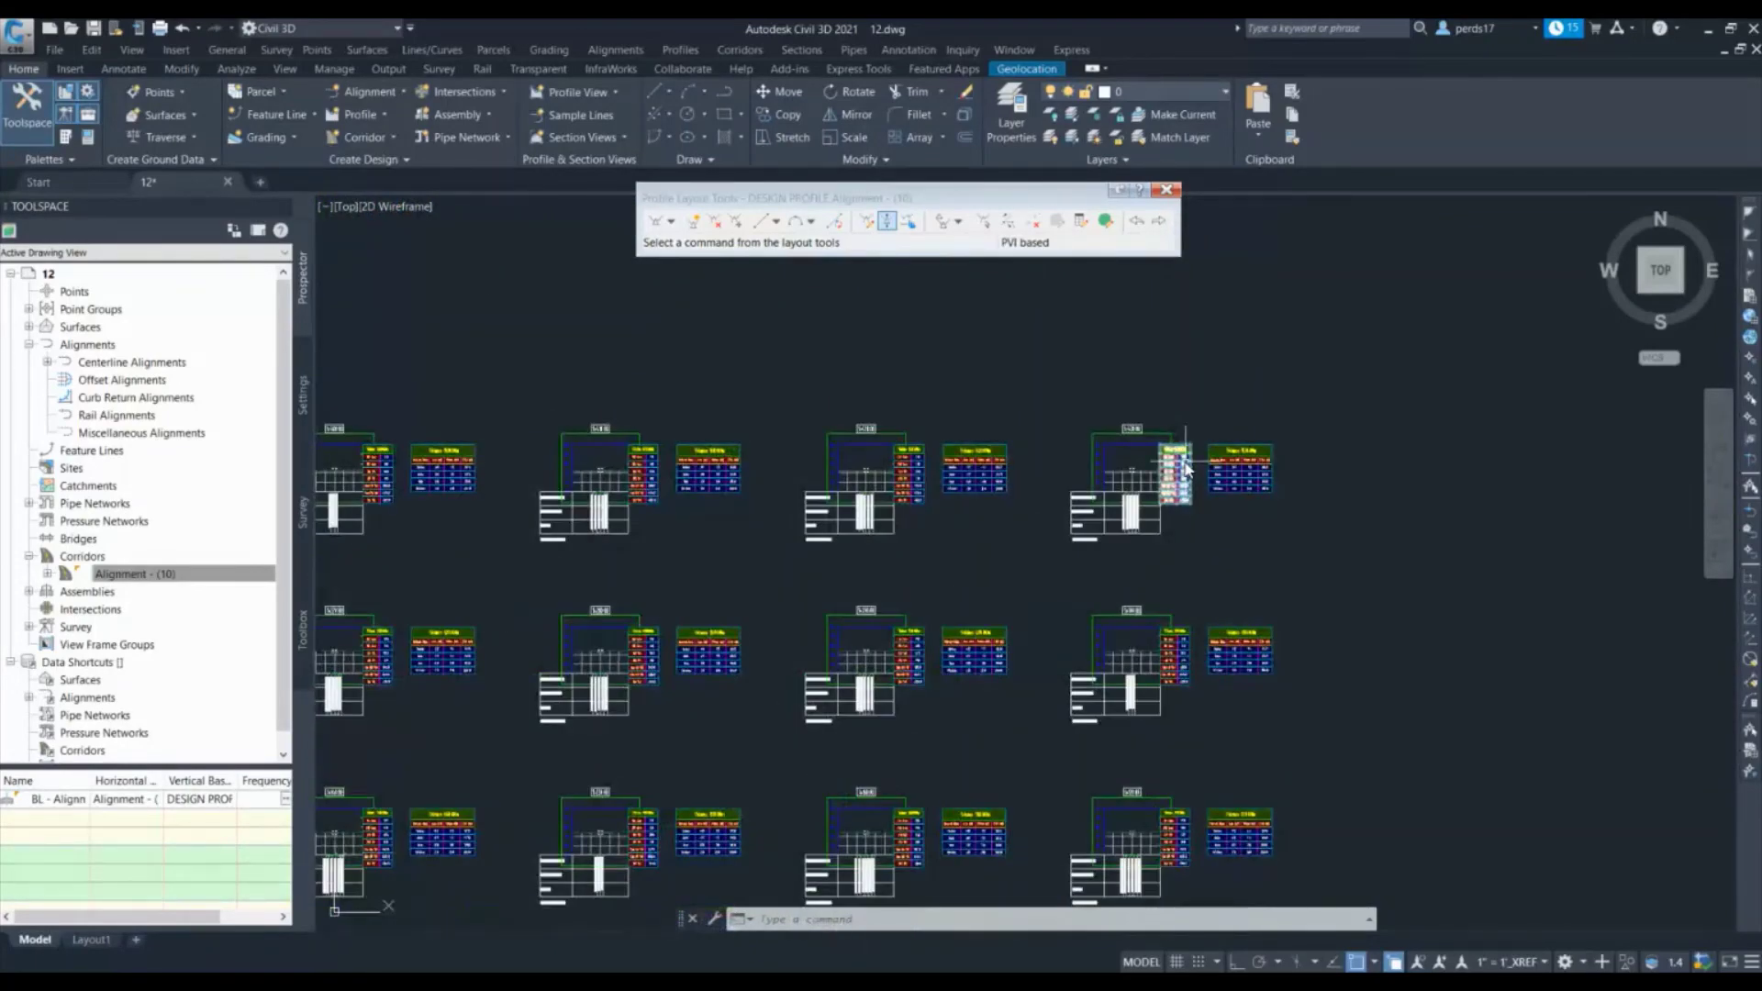
scroll(1186, 468, down, 5)
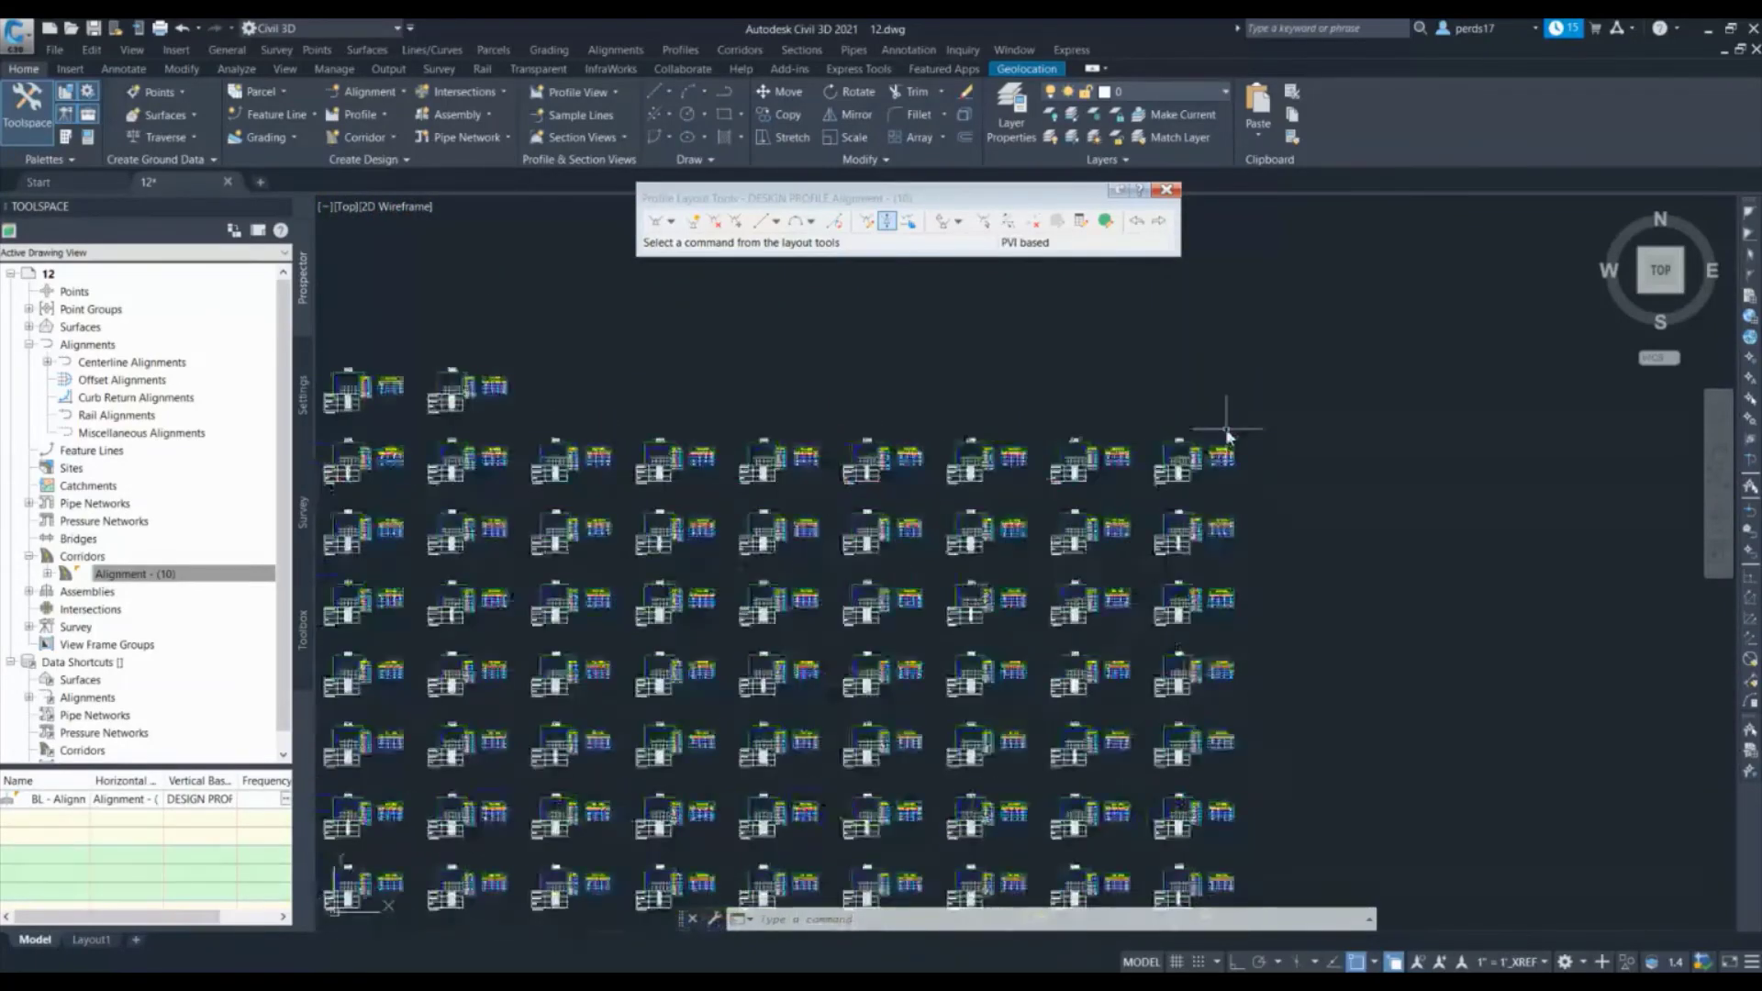
scroll(1306, 378, down, 4)
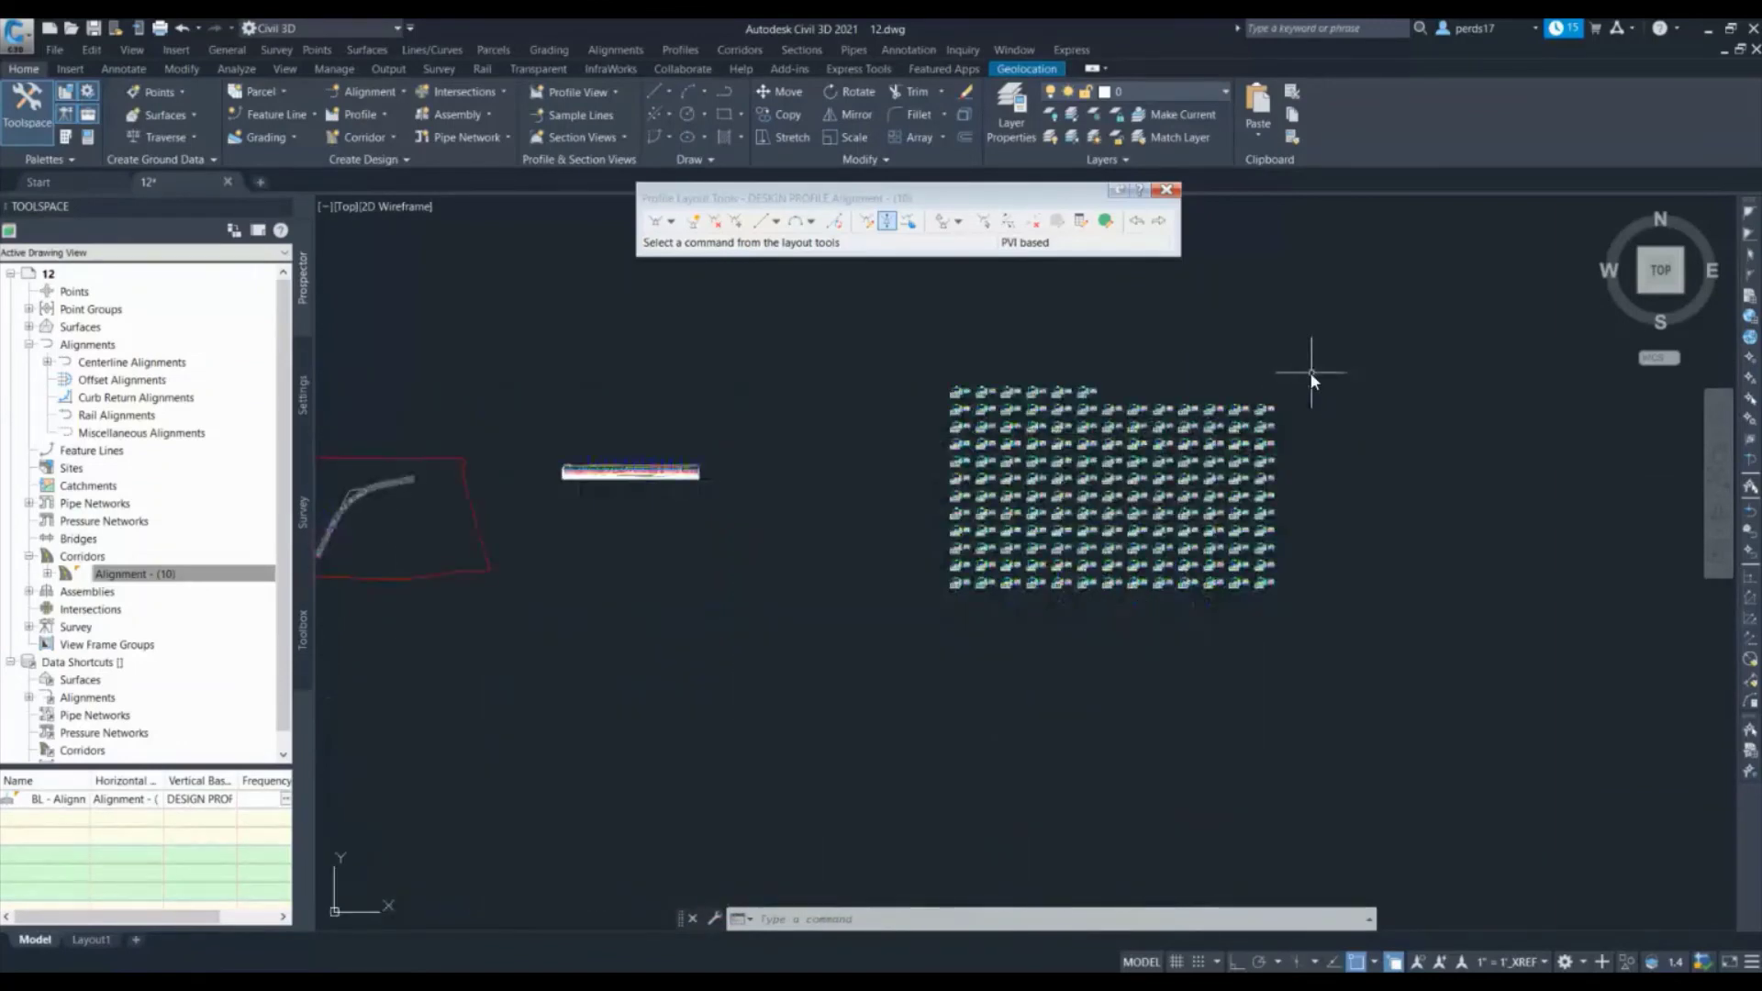